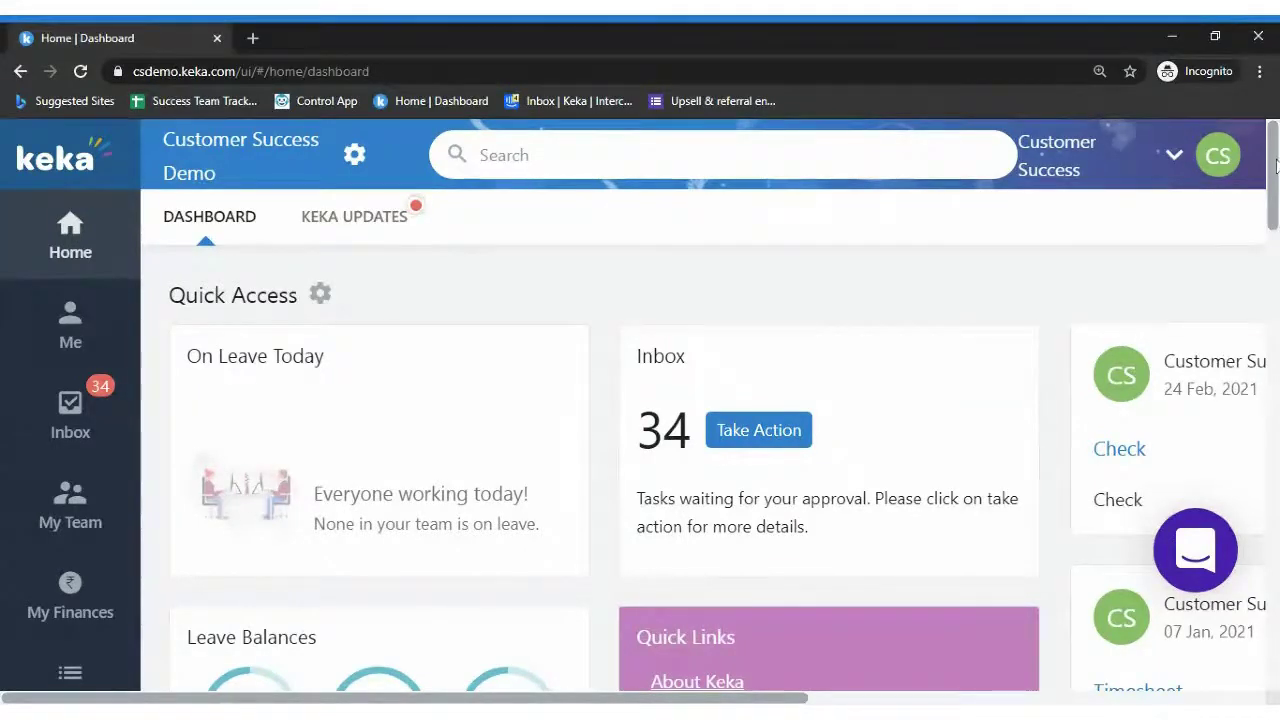
# Scroll the home dashboard and expand the Time Attend menu to reveal its Leave Plans options
pyautogui.scroll(-3, 1276, 165)
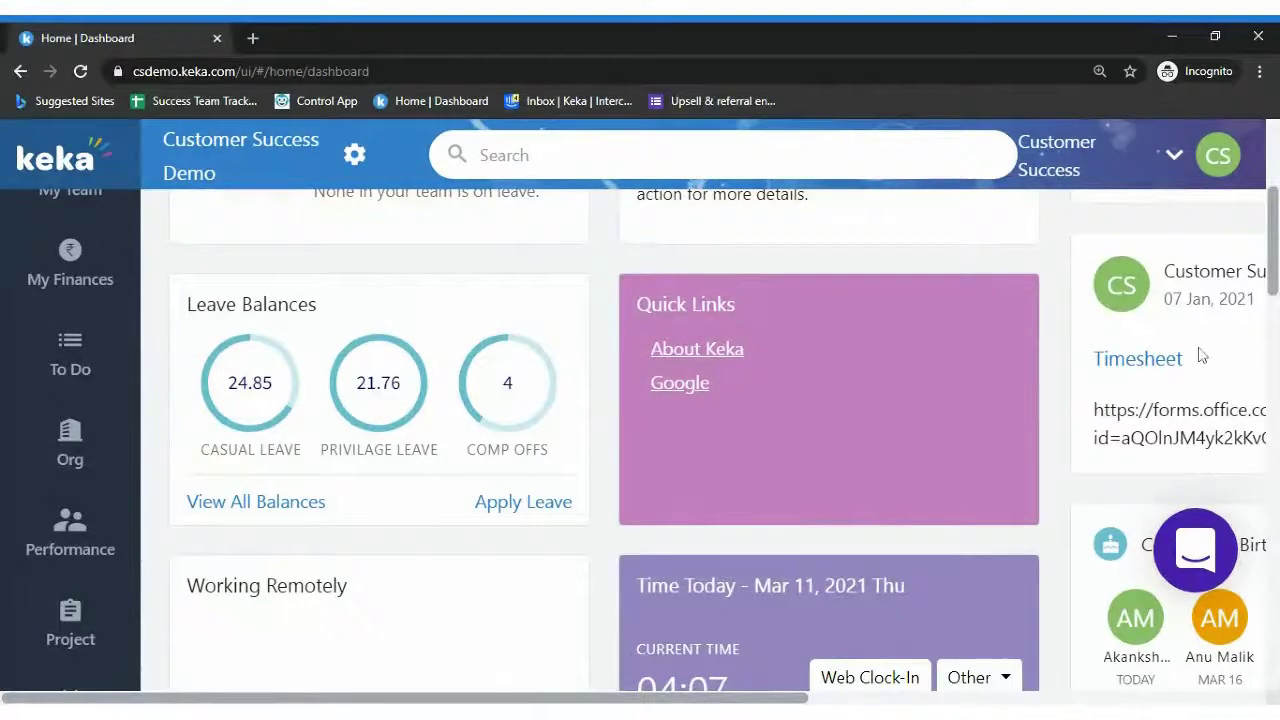
pyautogui.scroll(-1, 1201, 356)
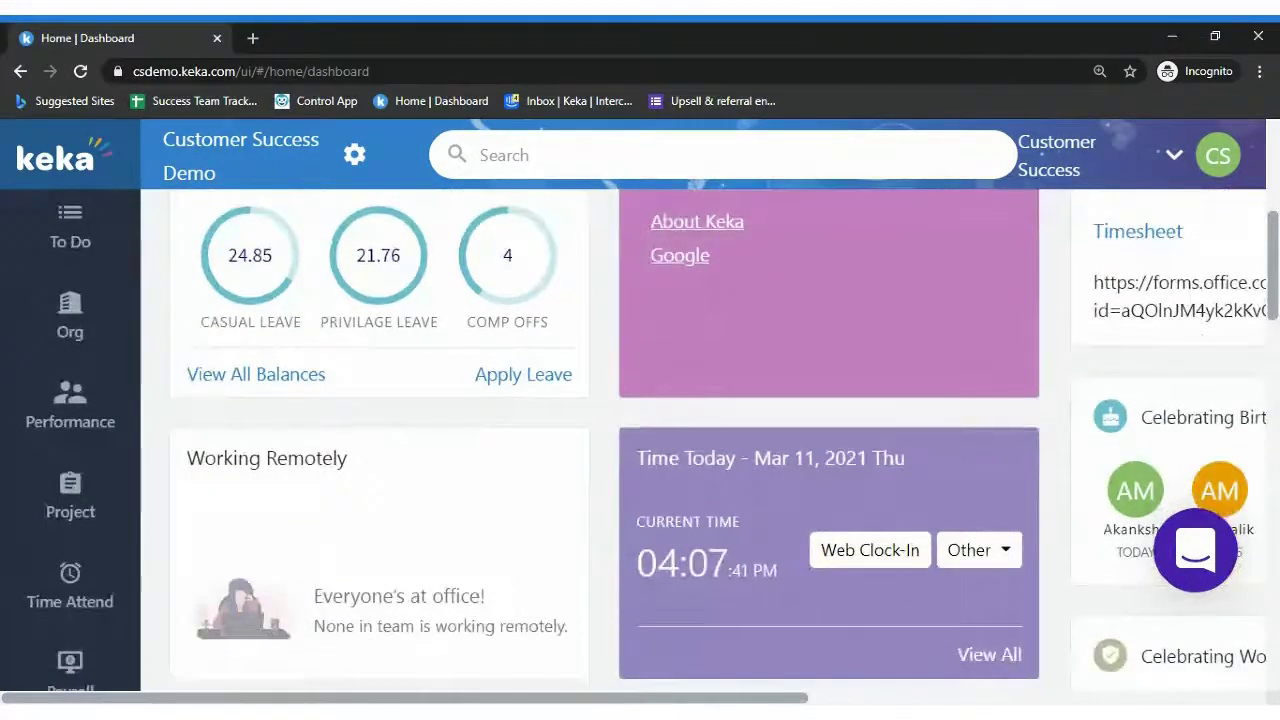
pyautogui.scroll(-1, 640, 400)
pyautogui.moveTo(138, 458)
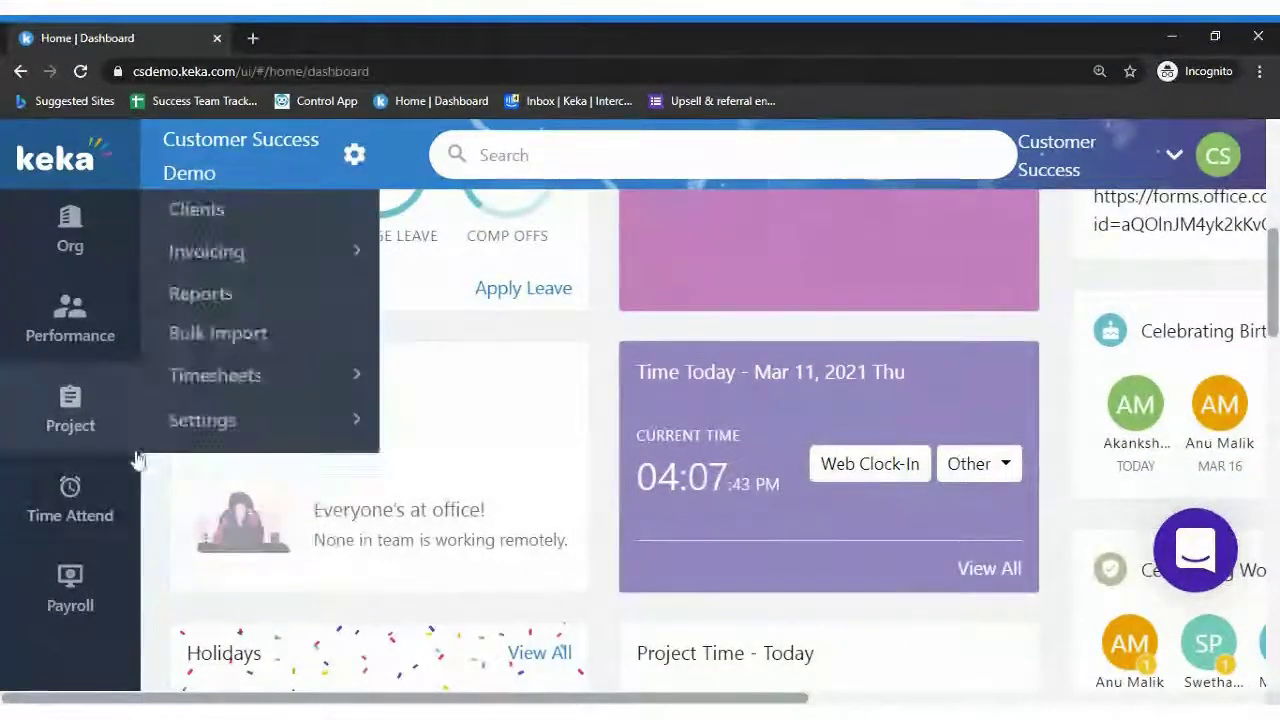
pyautogui.moveTo(120, 480)
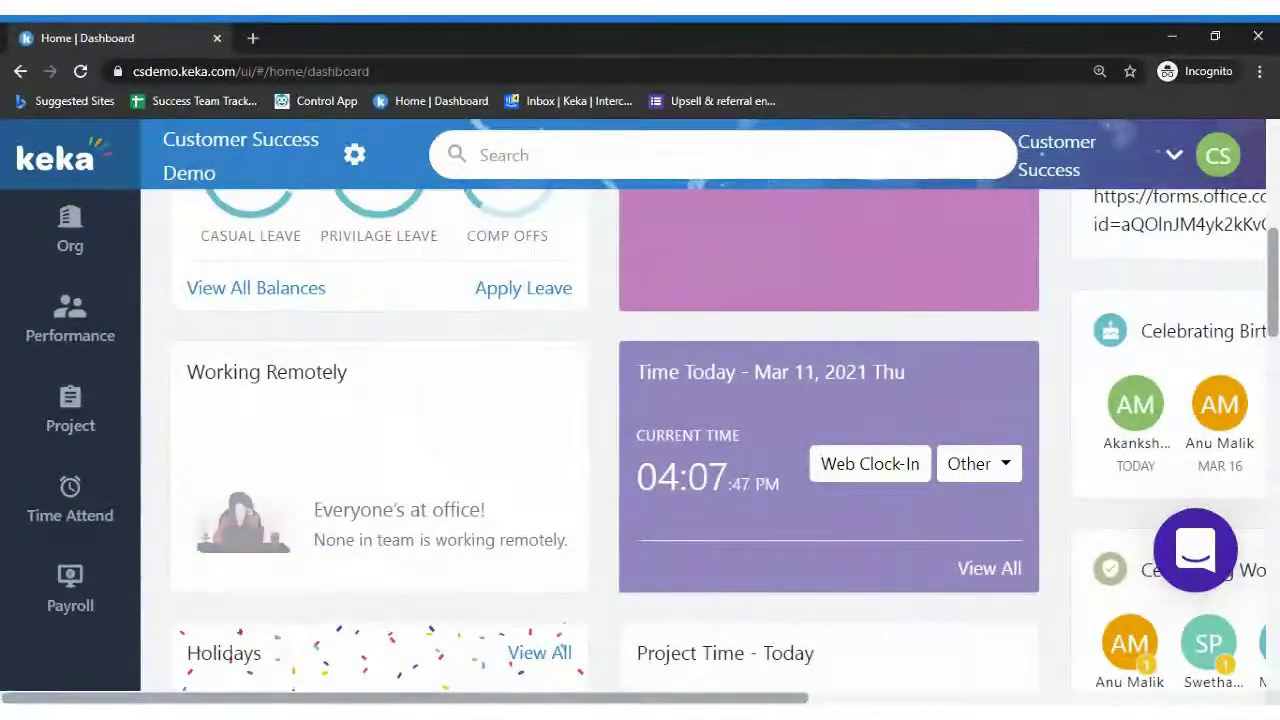
pyautogui.scroll(2, 1276, 248)
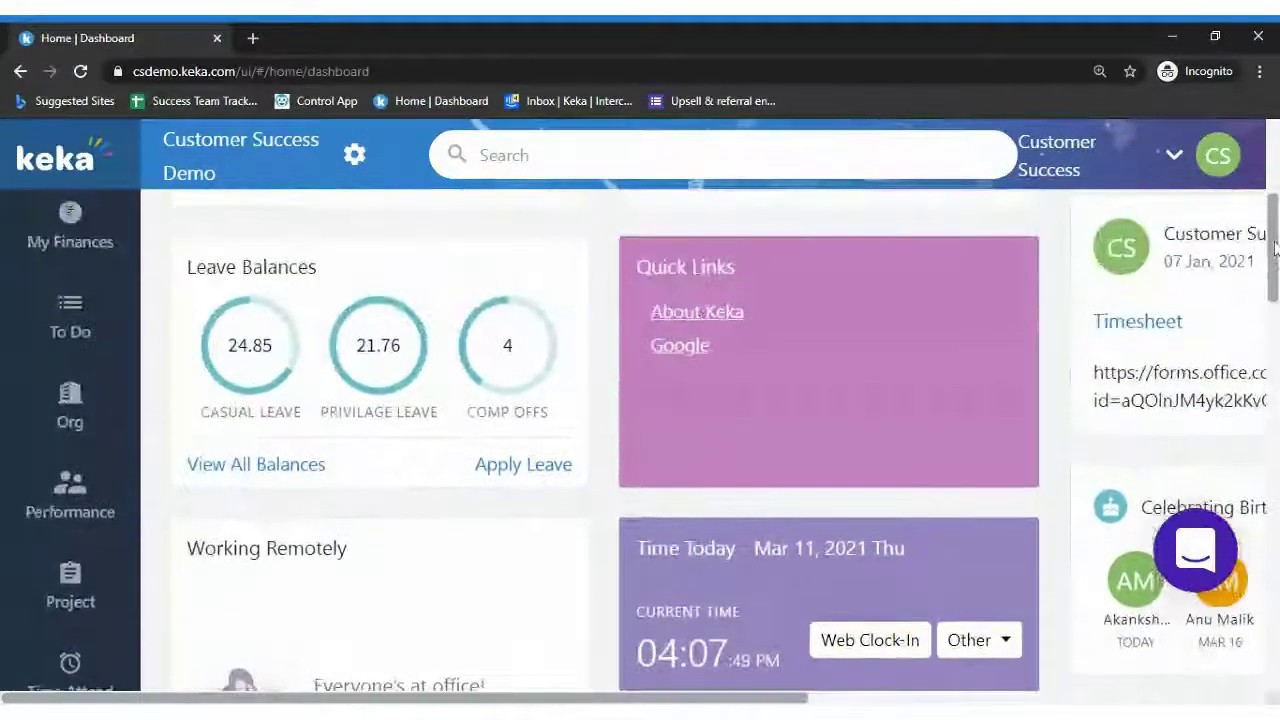
pyautogui.scroll(-2, 1276, 248)
pyautogui.moveTo(16, 491)
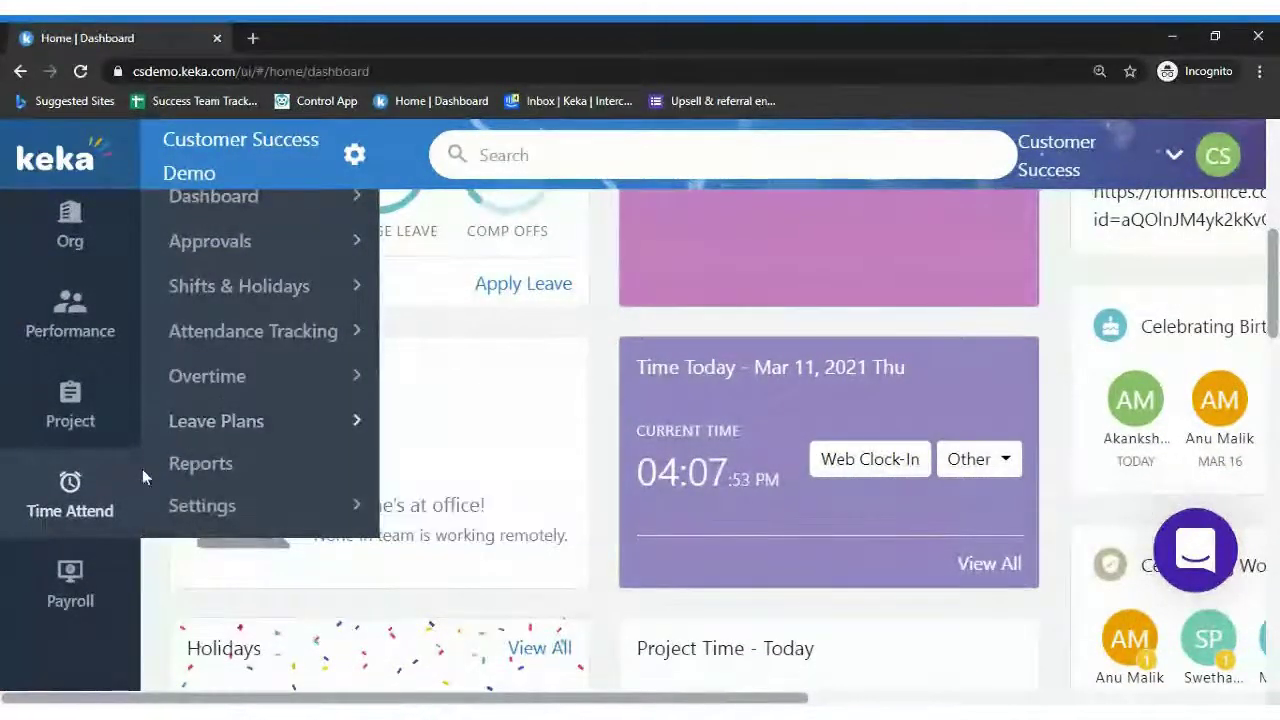
# Open the Leave Plans admin page, toggle between Leave Types and Leave Plans, and end on the 2020 plan
pyautogui.click(223, 437)
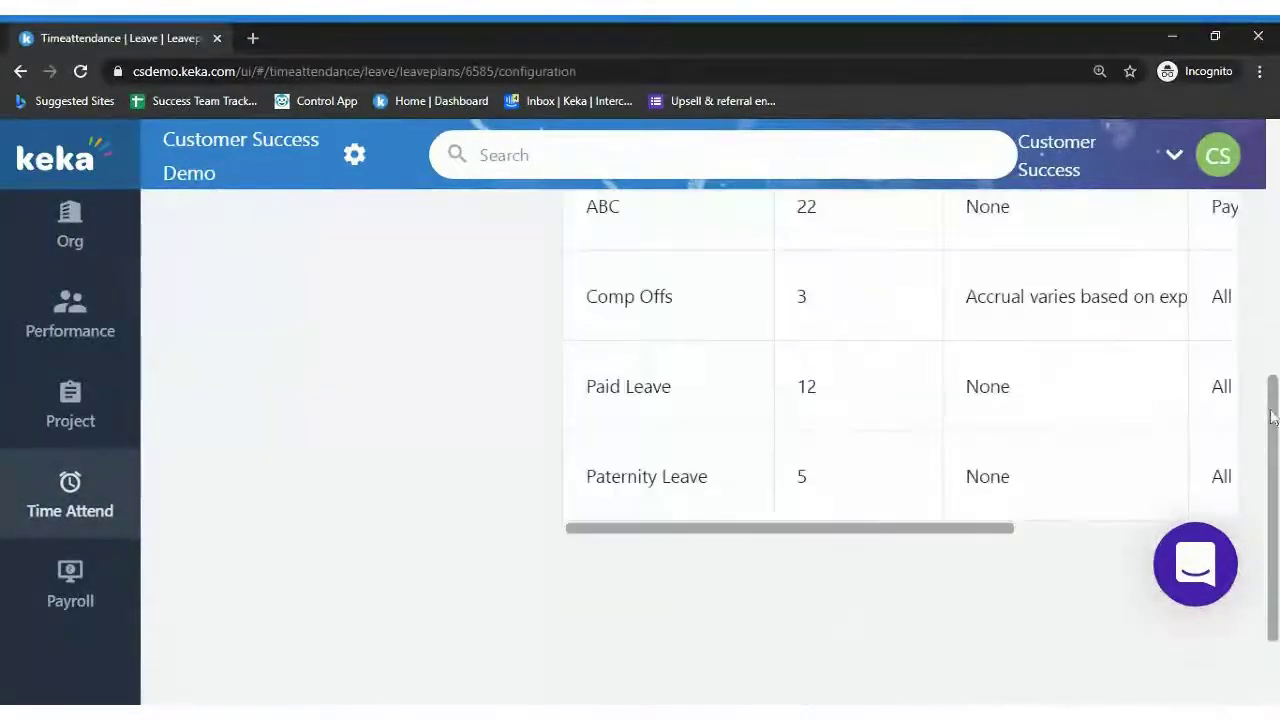
pyautogui.moveTo(1272, 418); pyautogui.dragTo(1260, 165)
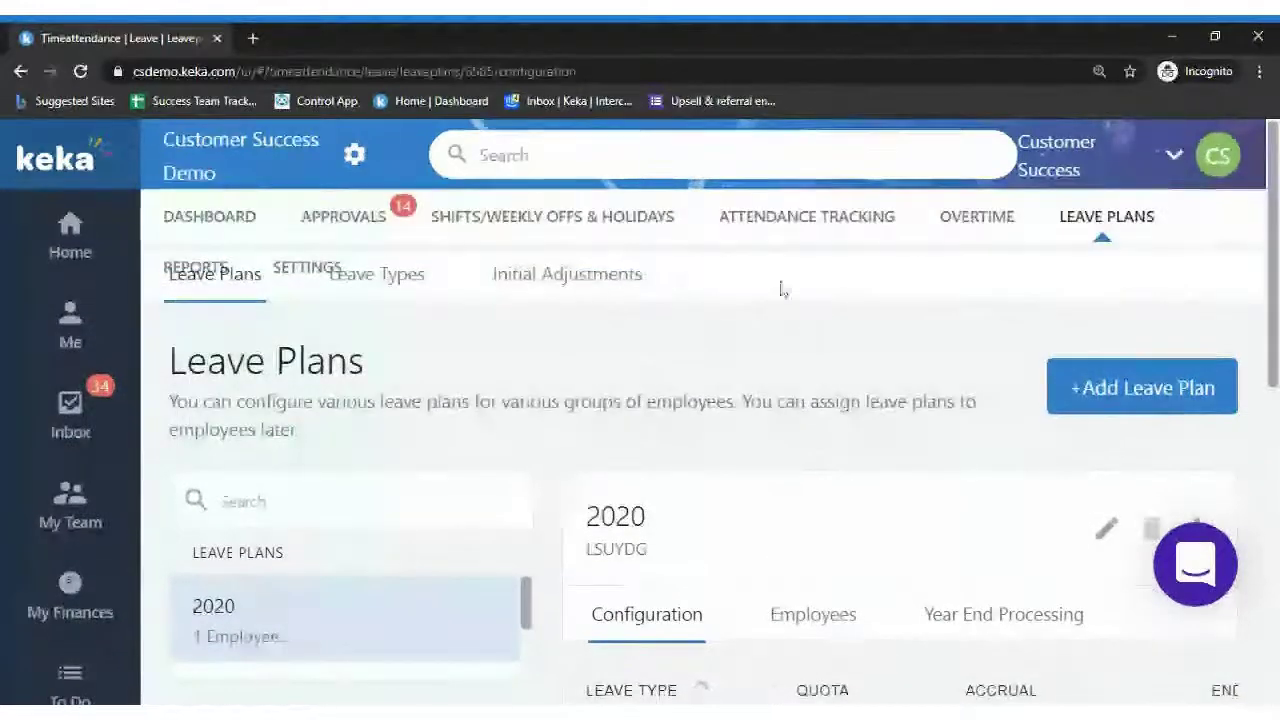
pyautogui.click(400, 292)
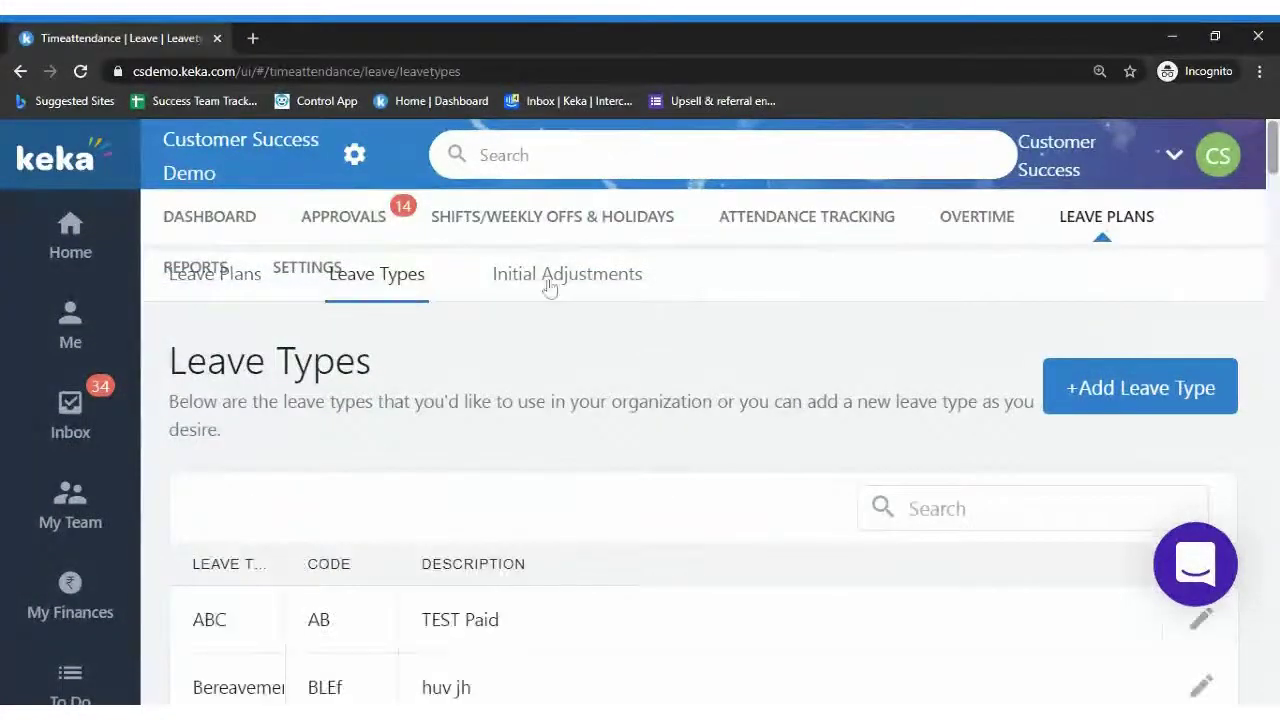
pyautogui.click(216, 294)
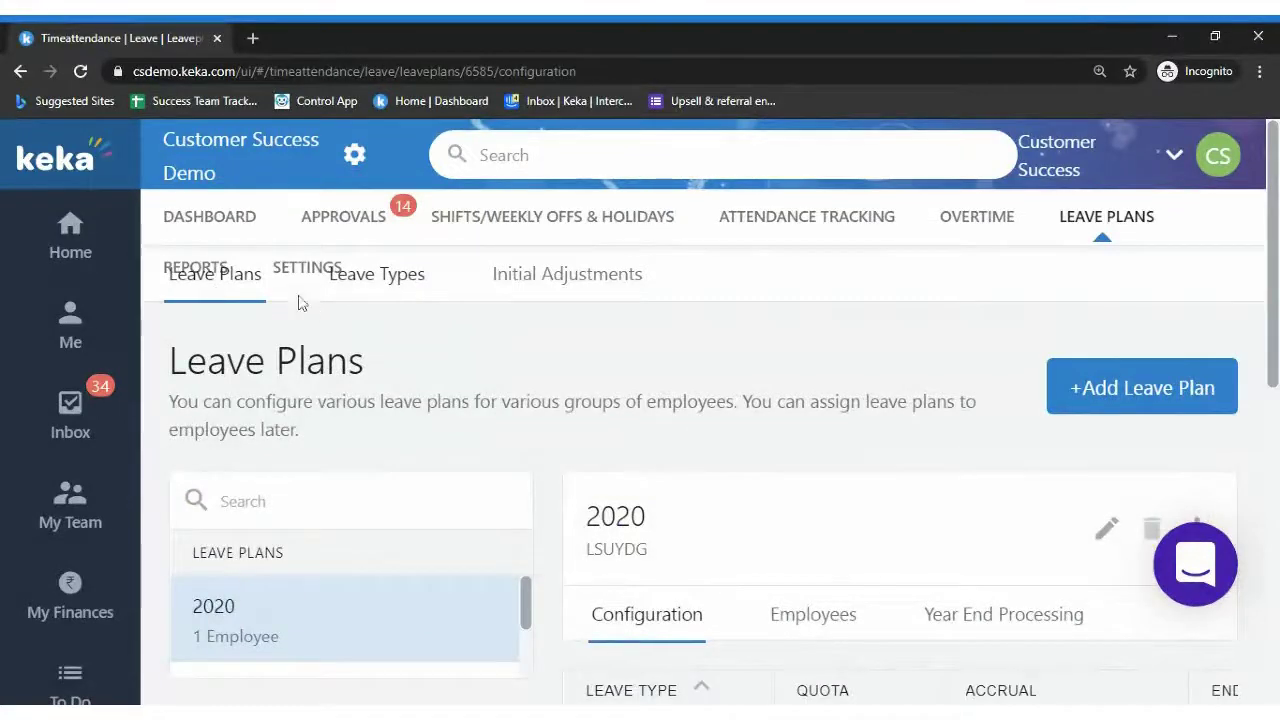
pyautogui.click(358, 282)
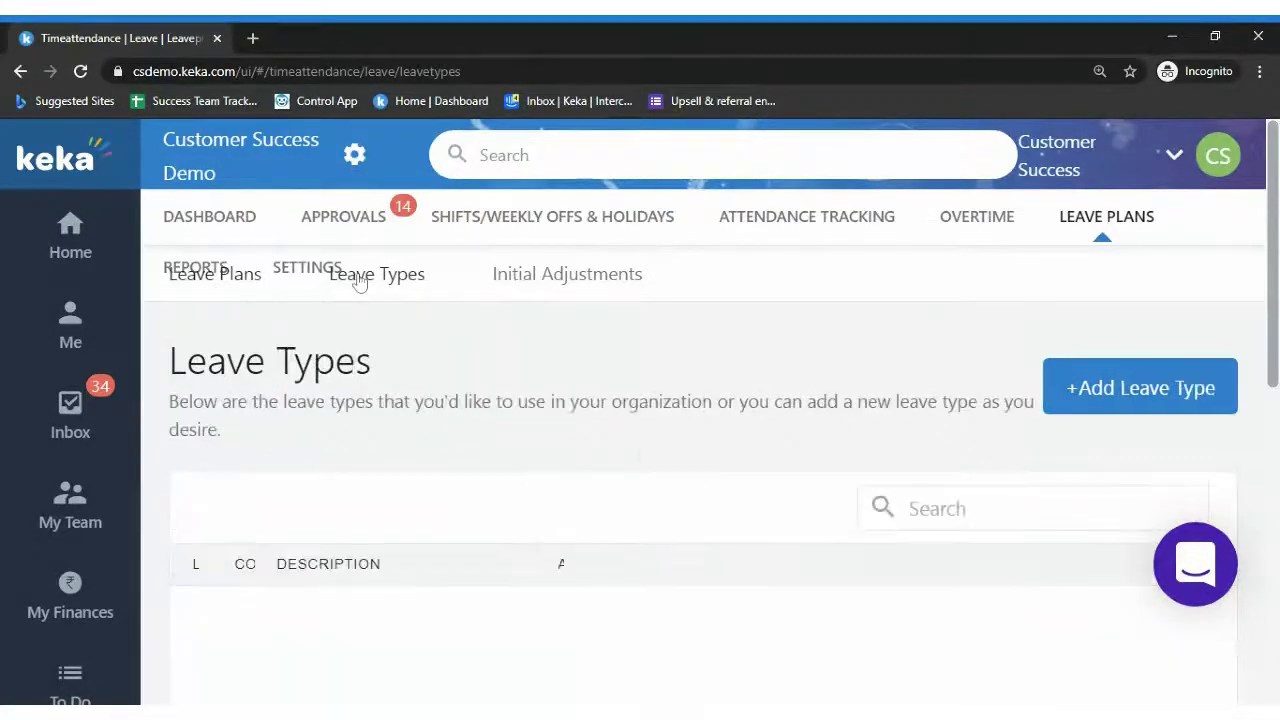
pyautogui.click(243, 277)
pyautogui.click(373, 277)
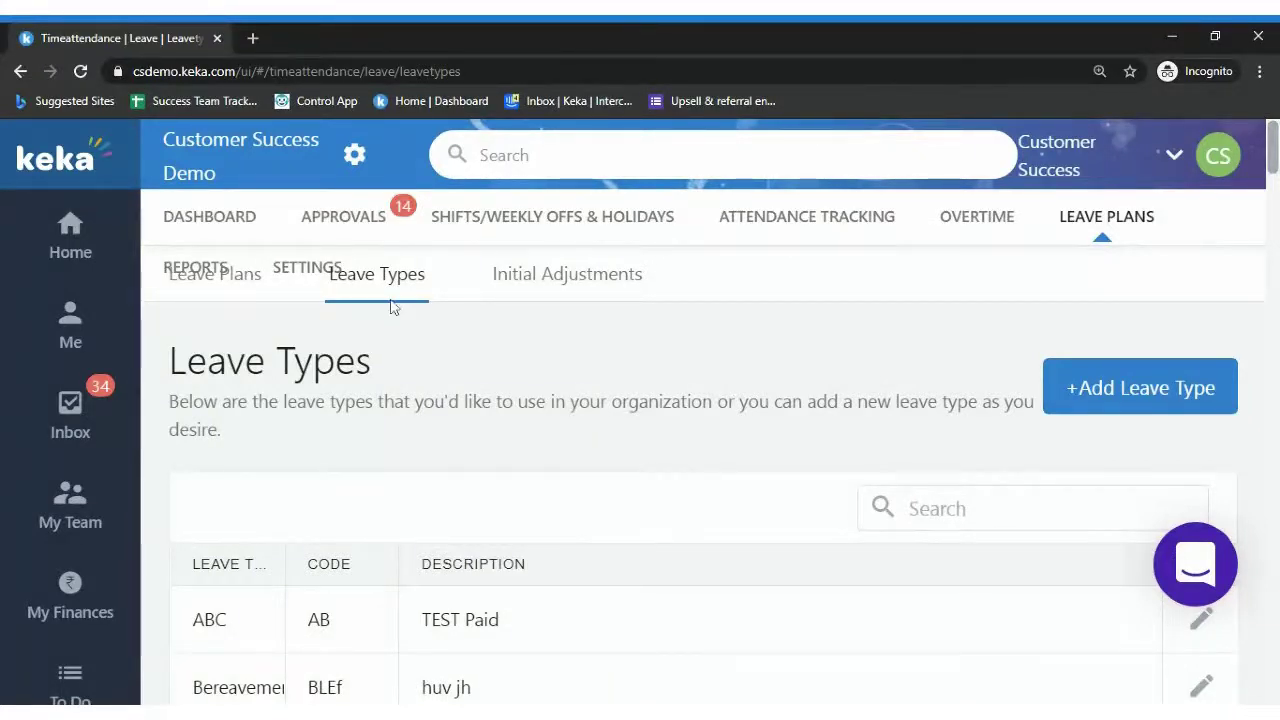
pyautogui.click(263, 287)
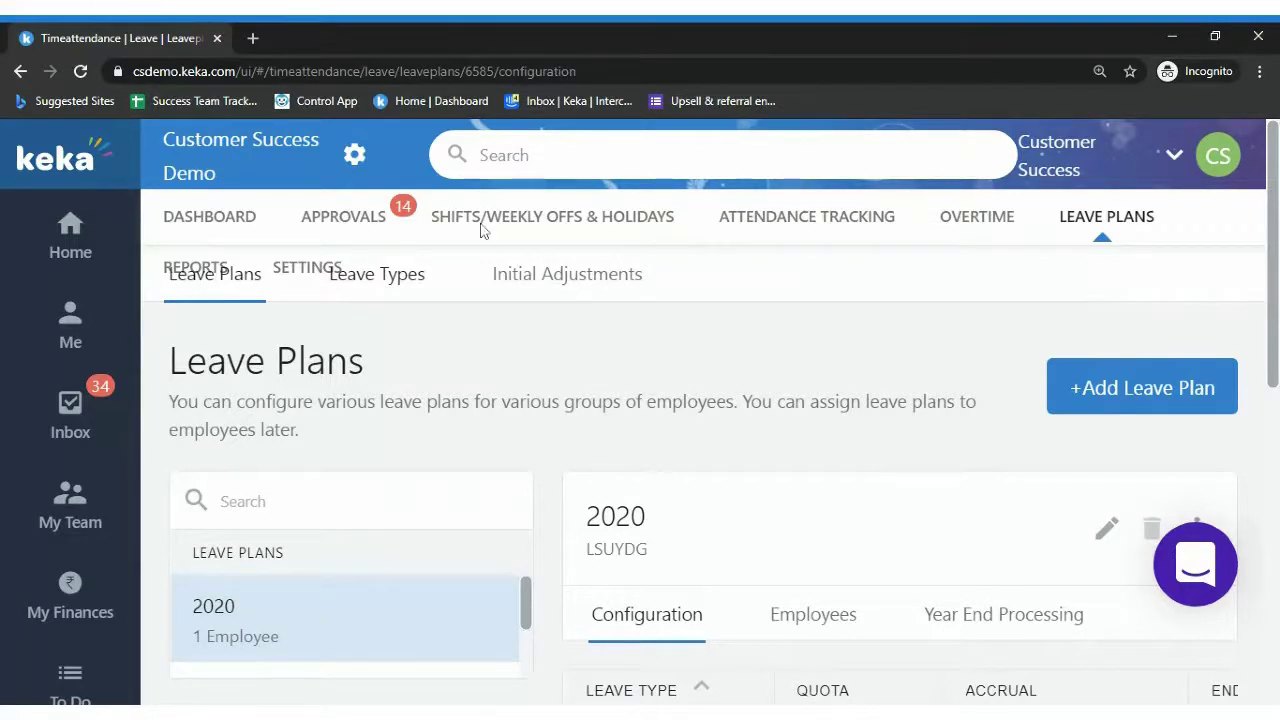
# Filter the Leave Plans list by searching for 'stan'
pyautogui.scroll(-2, 481, 230)
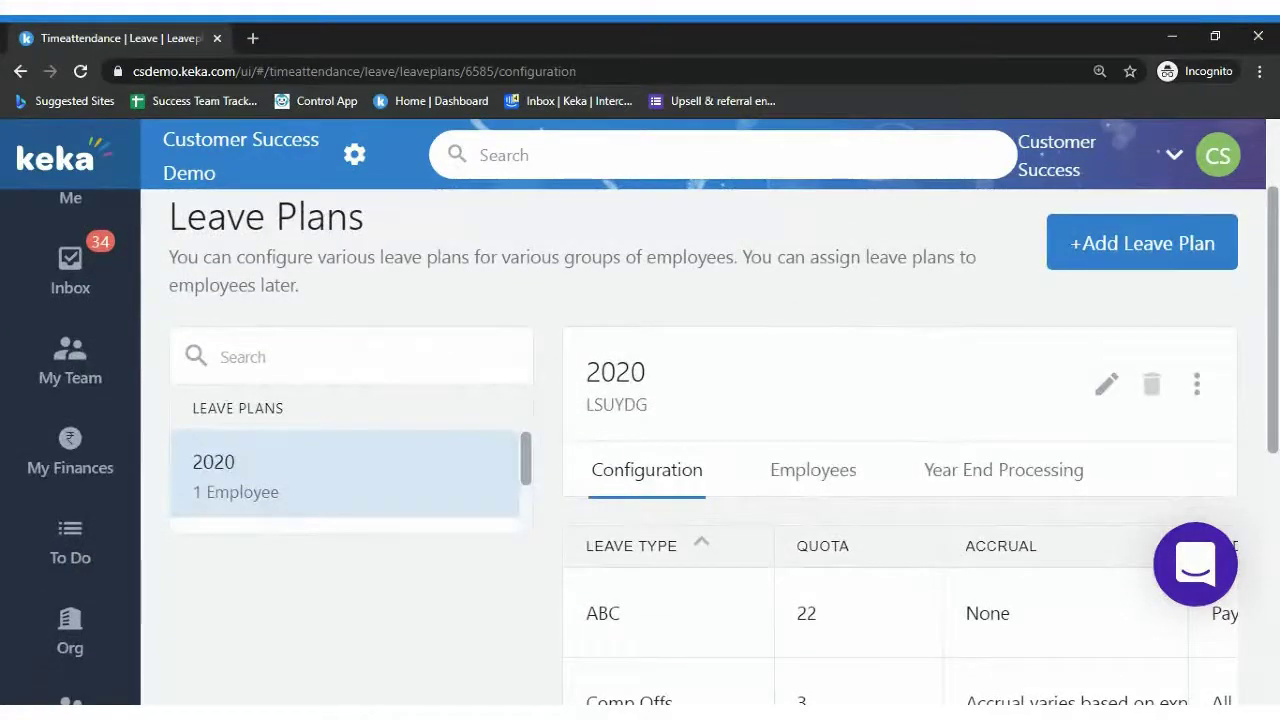
pyautogui.scroll(-5, 531, 480)
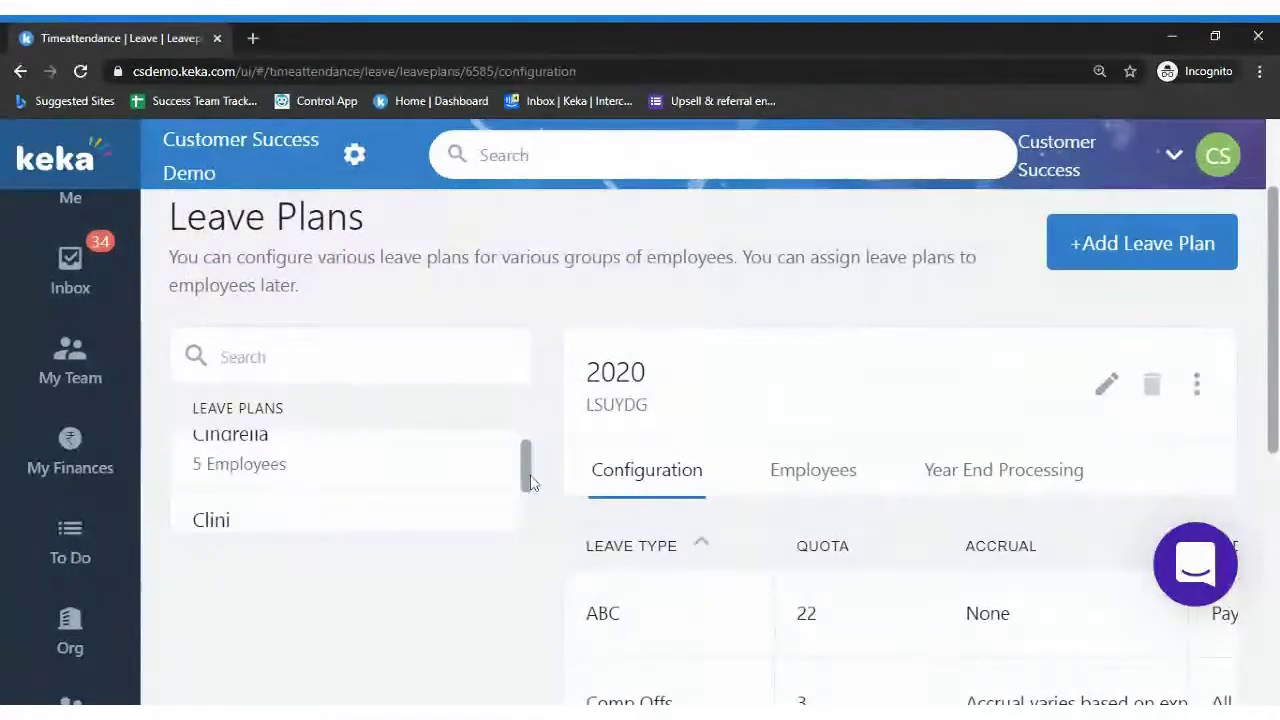
pyautogui.scroll(-6, 531, 487)
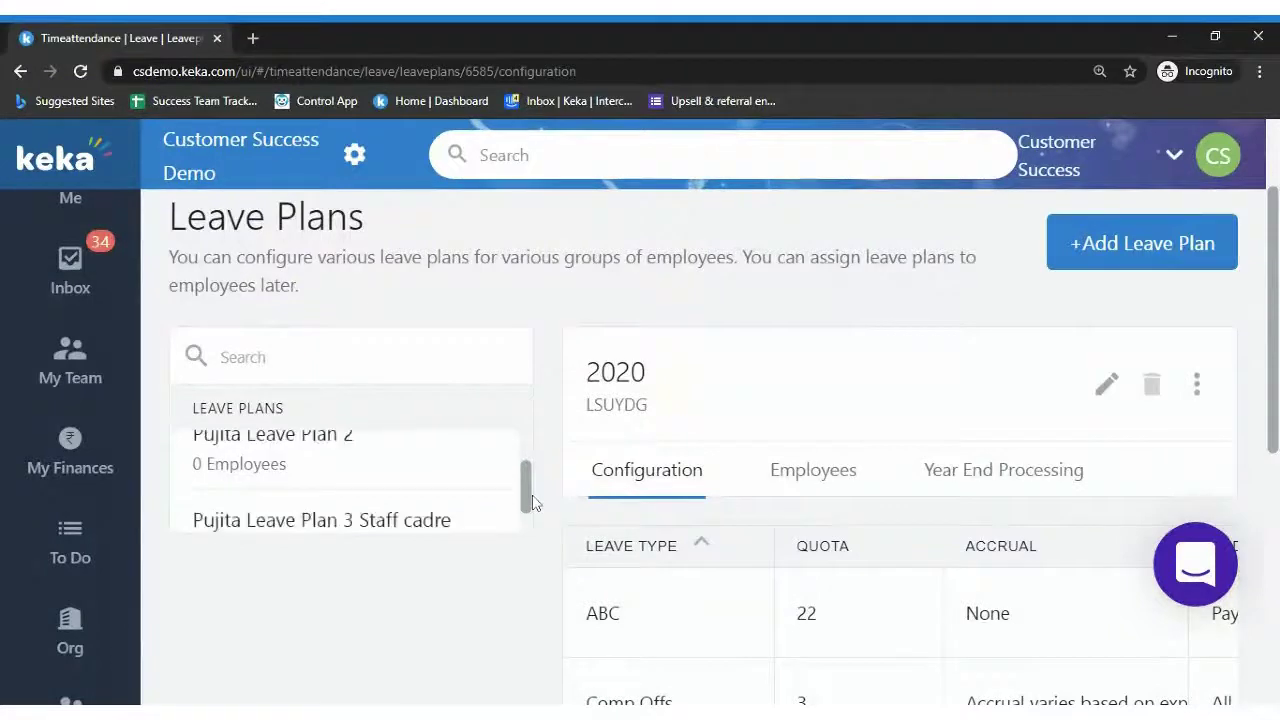
pyautogui.scroll(-5, 533, 504)
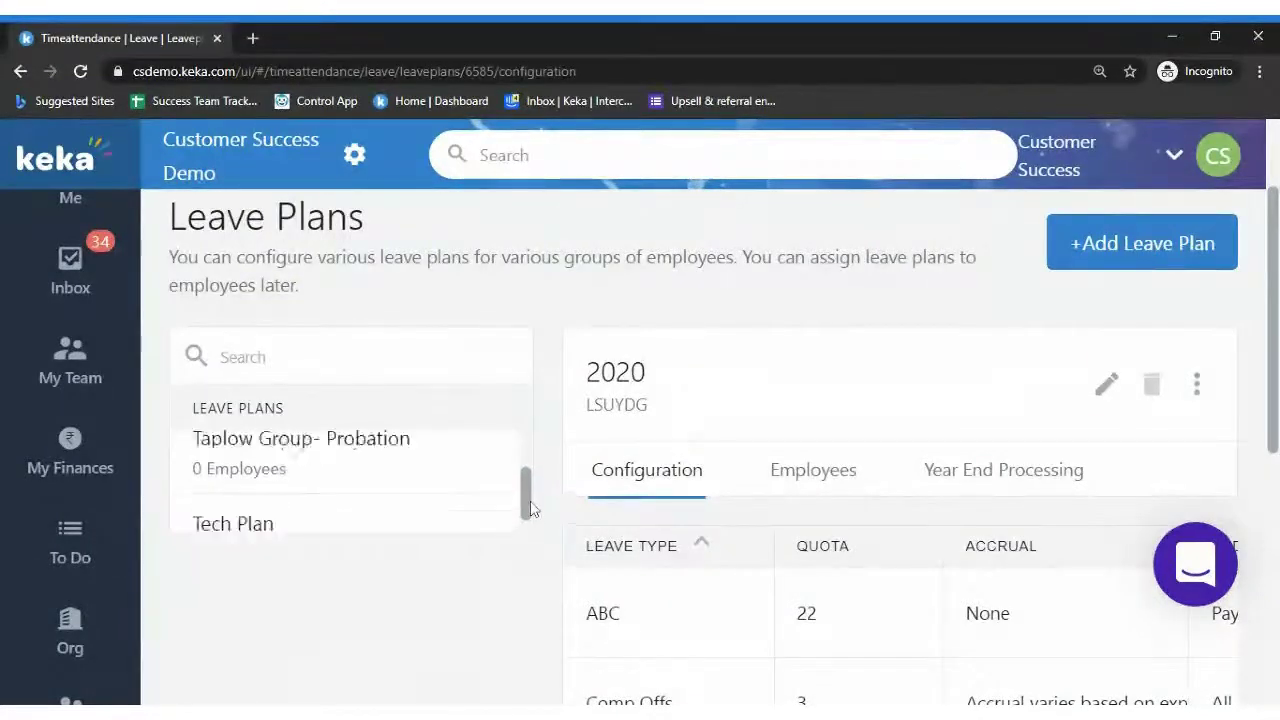
pyautogui.scroll(-1, 531, 504)
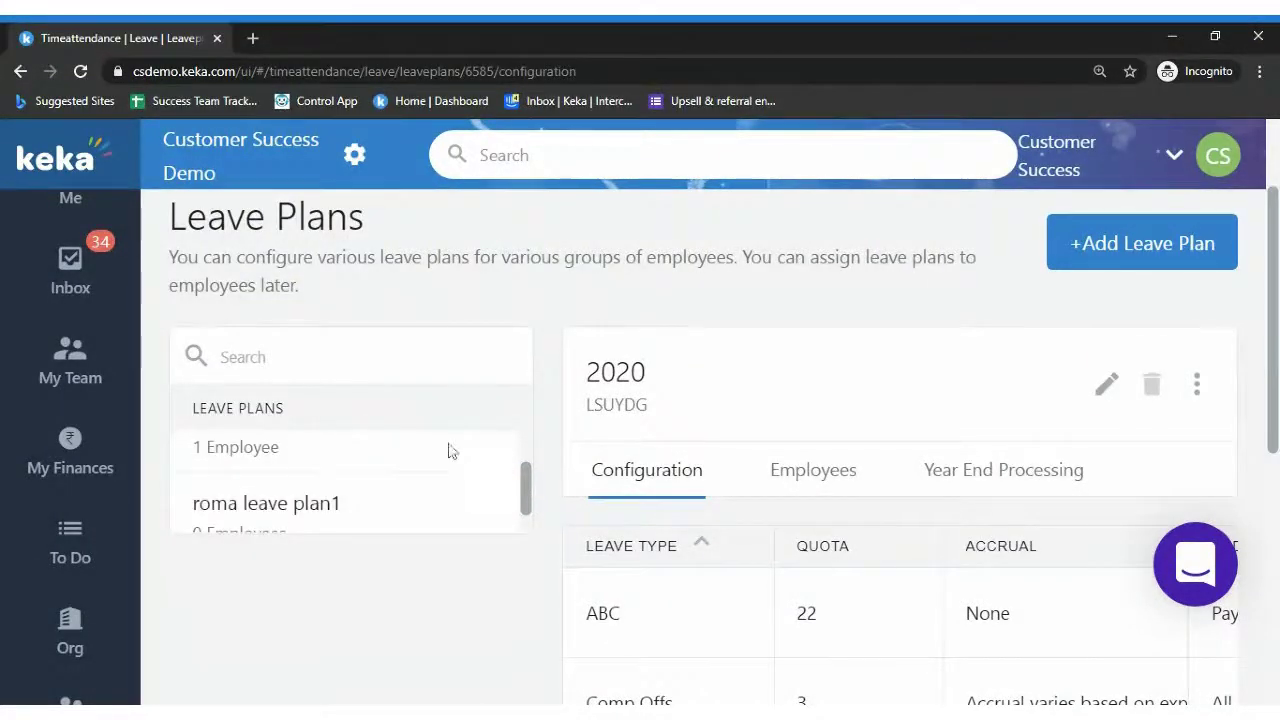
pyautogui.write('std')
pyautogui.press('BackSpace')
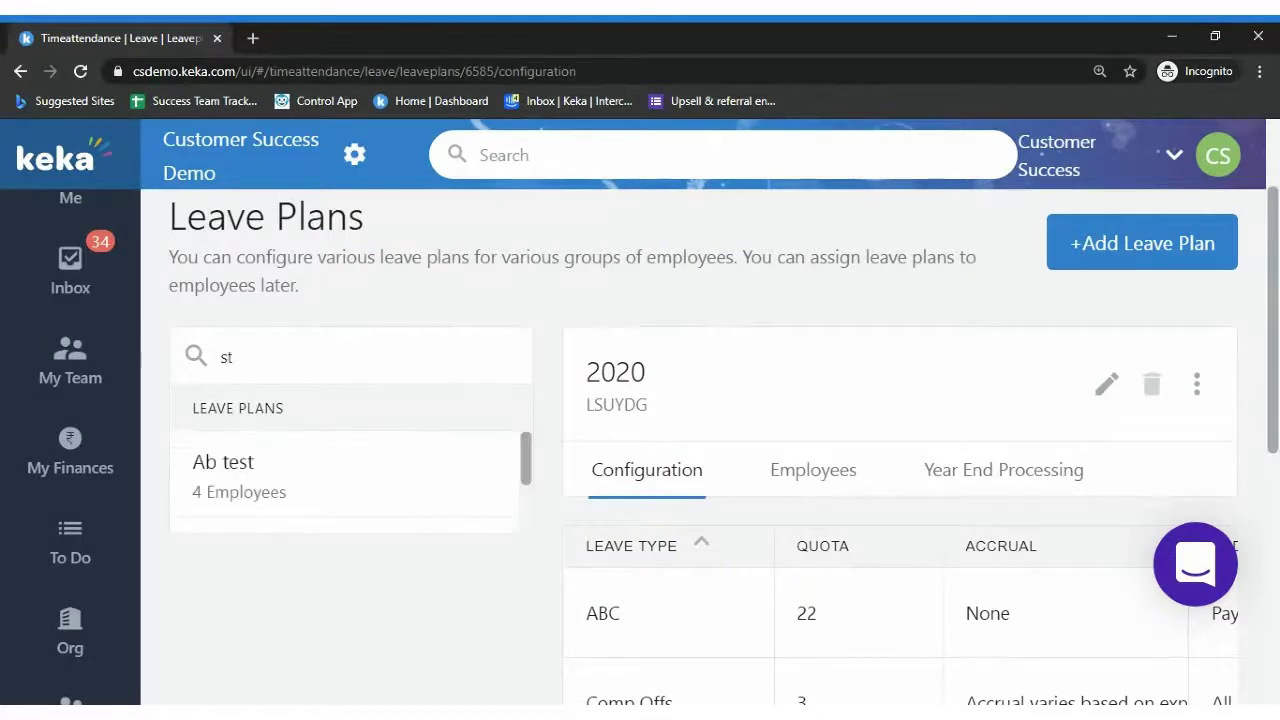
pyautogui.write('an')
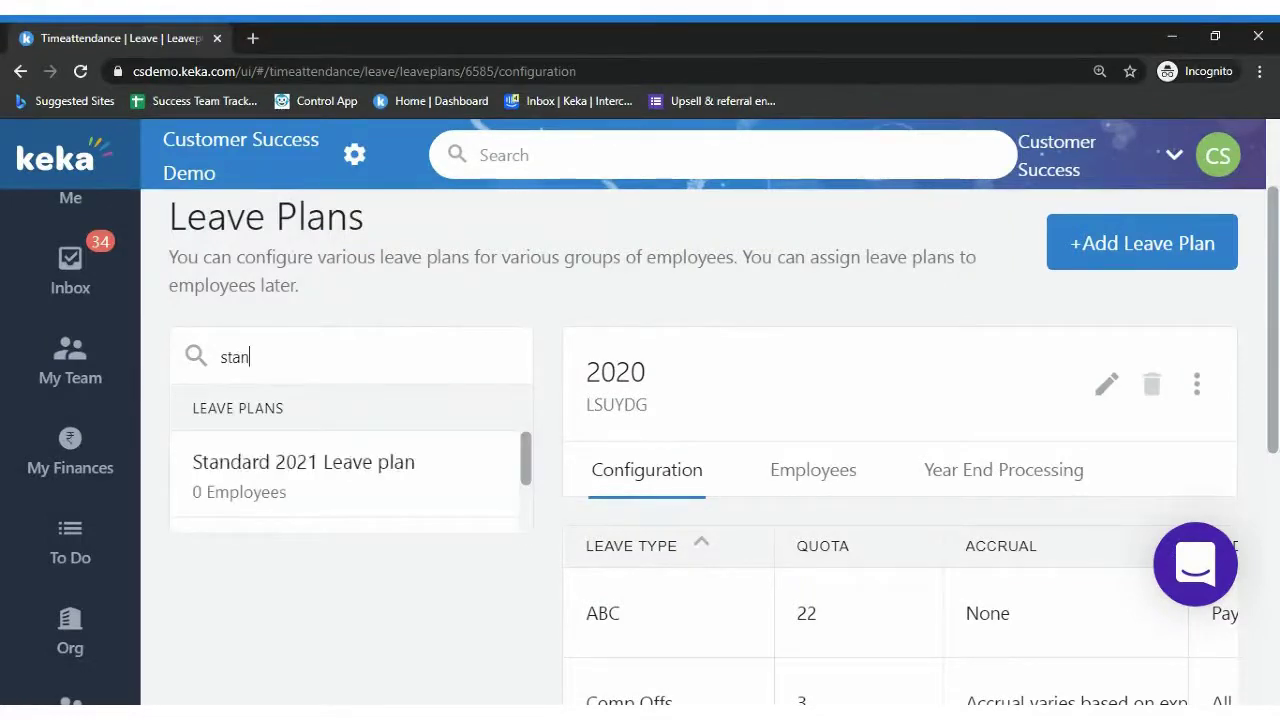
# Open the Standard 2021 Leave plan and scroll its leave-type table to the Actions column
pyautogui.click(356, 492)
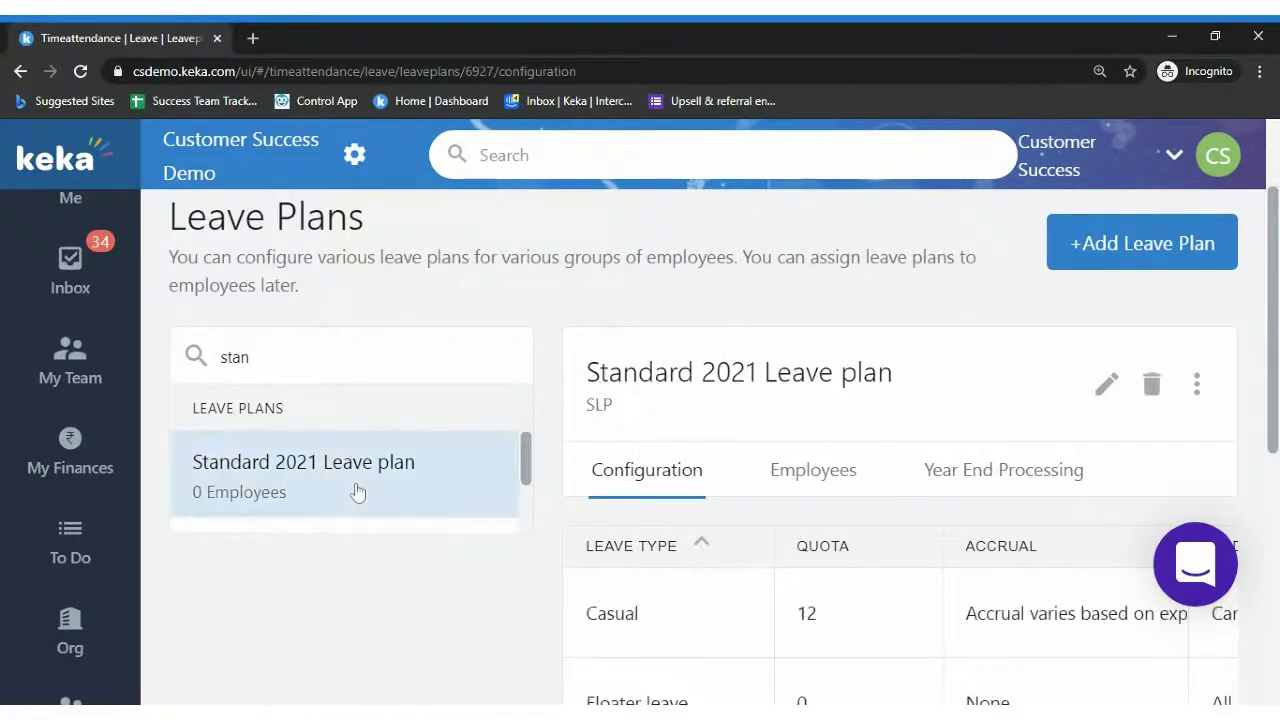
pyautogui.scroll(-5, 932, 603)
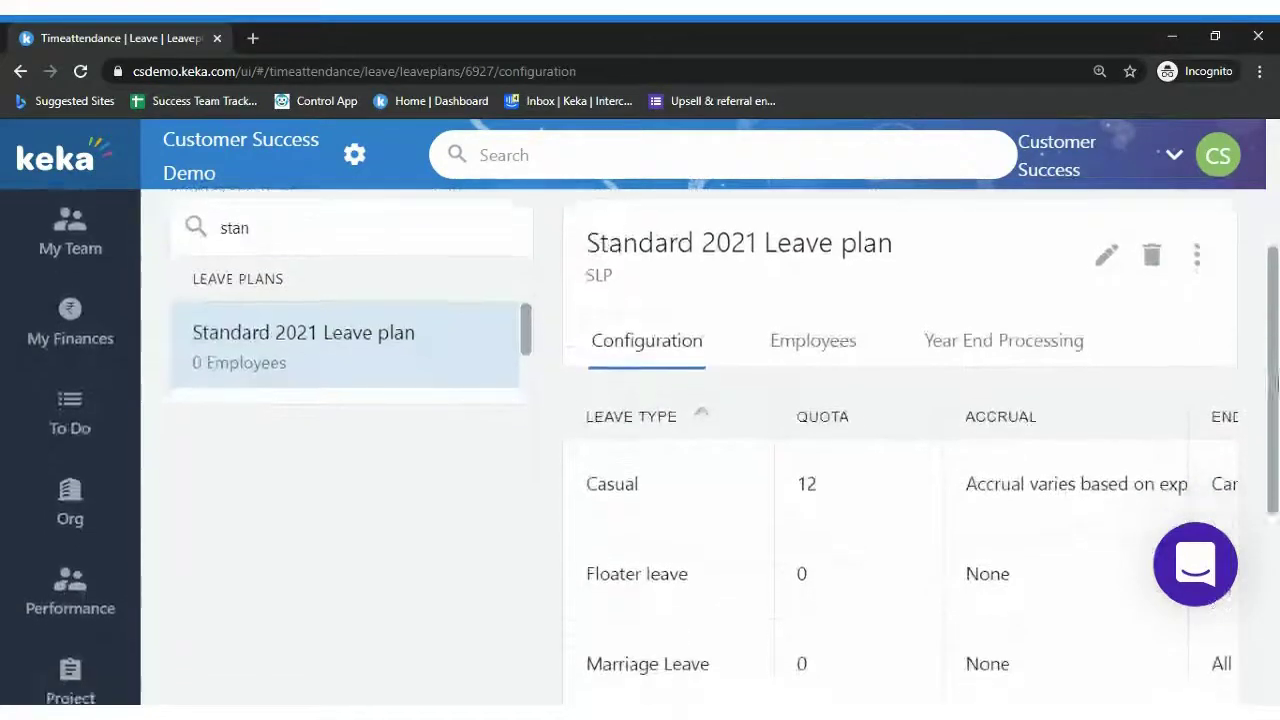
pyautogui.moveTo(909, 553); pyautogui.dragTo(1143, 517)
pyautogui.moveTo(1272, 402); pyautogui.dragTo(1275, 314)
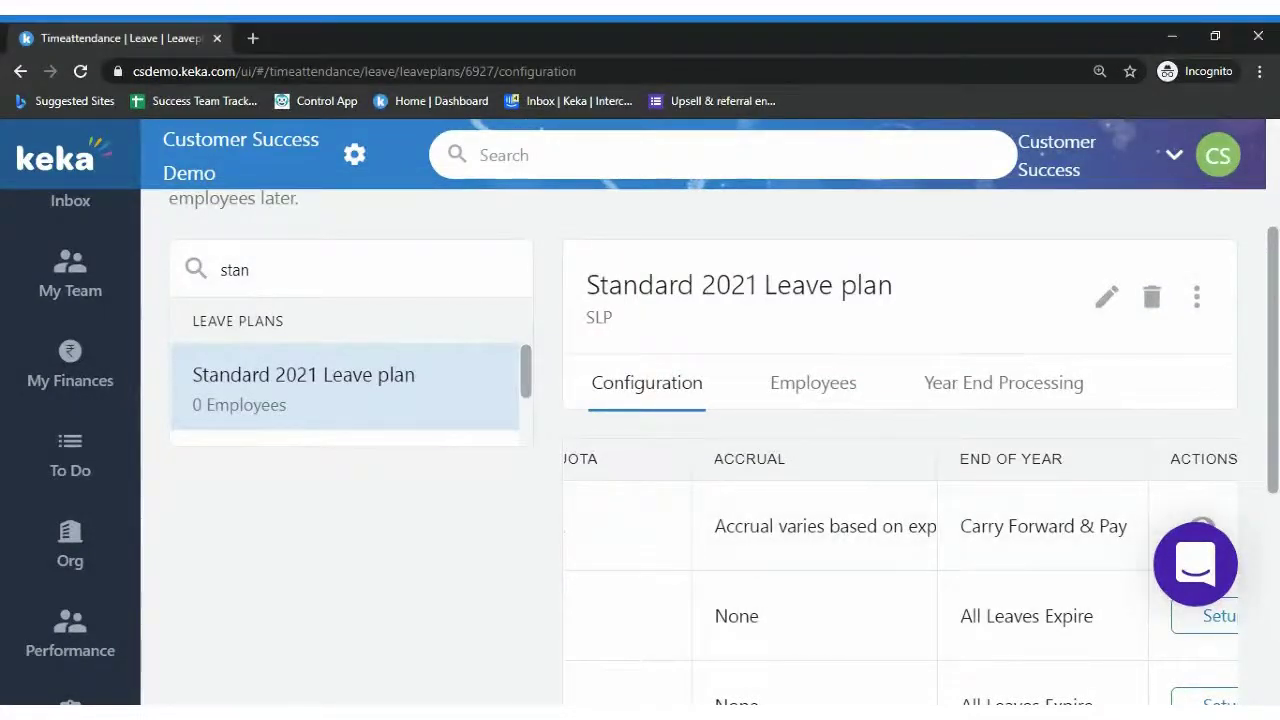
pyautogui.scroll(-2, 1010, 590)
pyautogui.moveTo(880, 634); pyautogui.dragTo(943, 657)
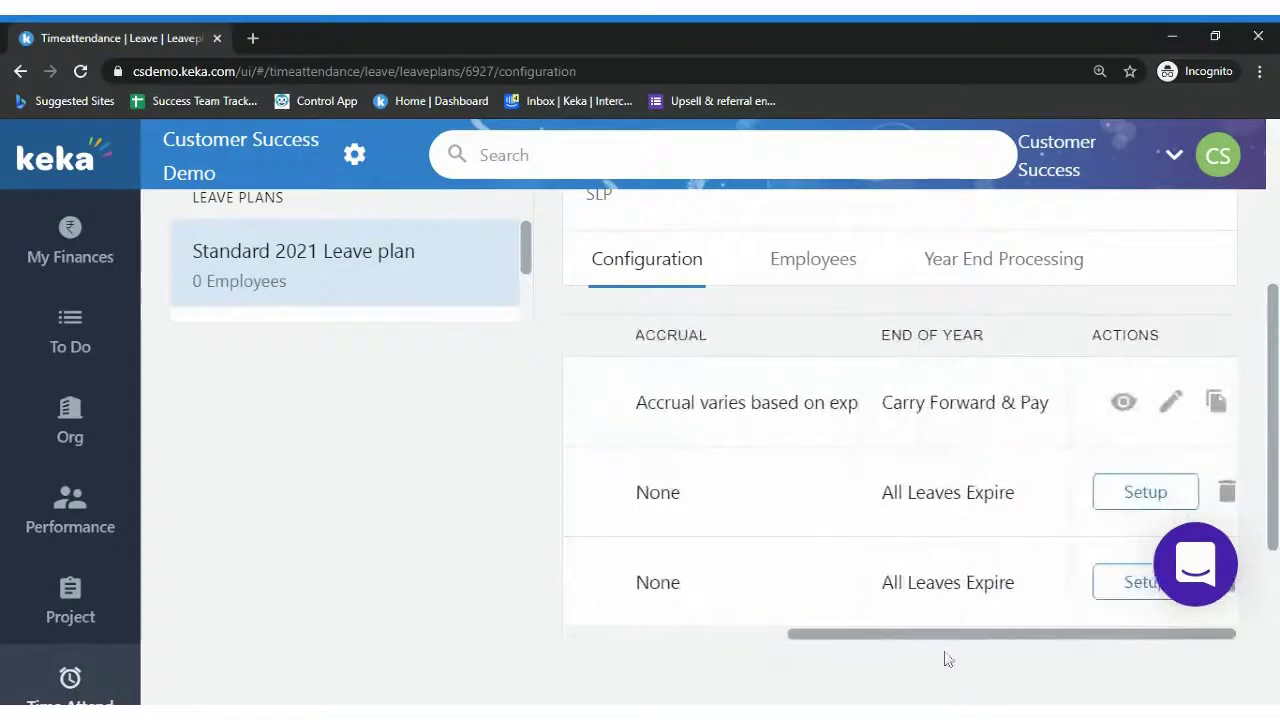
# Open the Casual row's configuration and review its Leave Quota of 12 days per year
pyautogui.click(1188, 408)
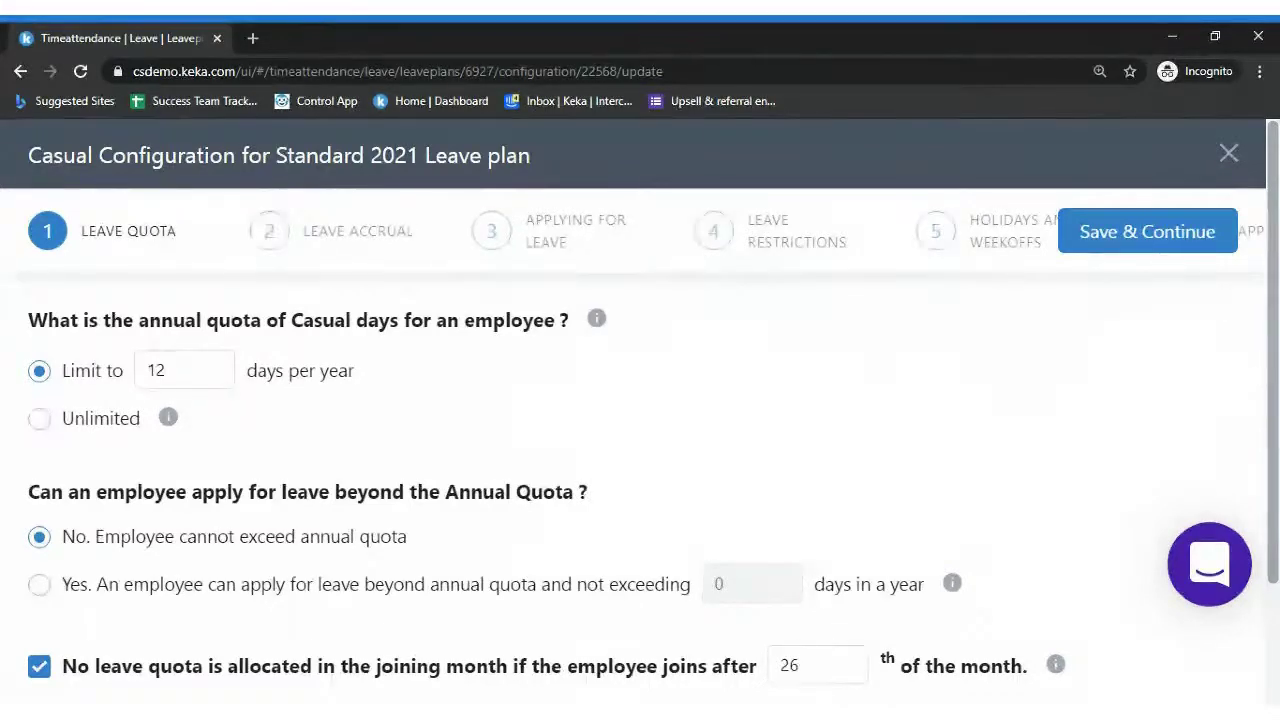
pyautogui.scroll(-1, 1014, 277)
pyautogui.scroll(-1, 654, 443)
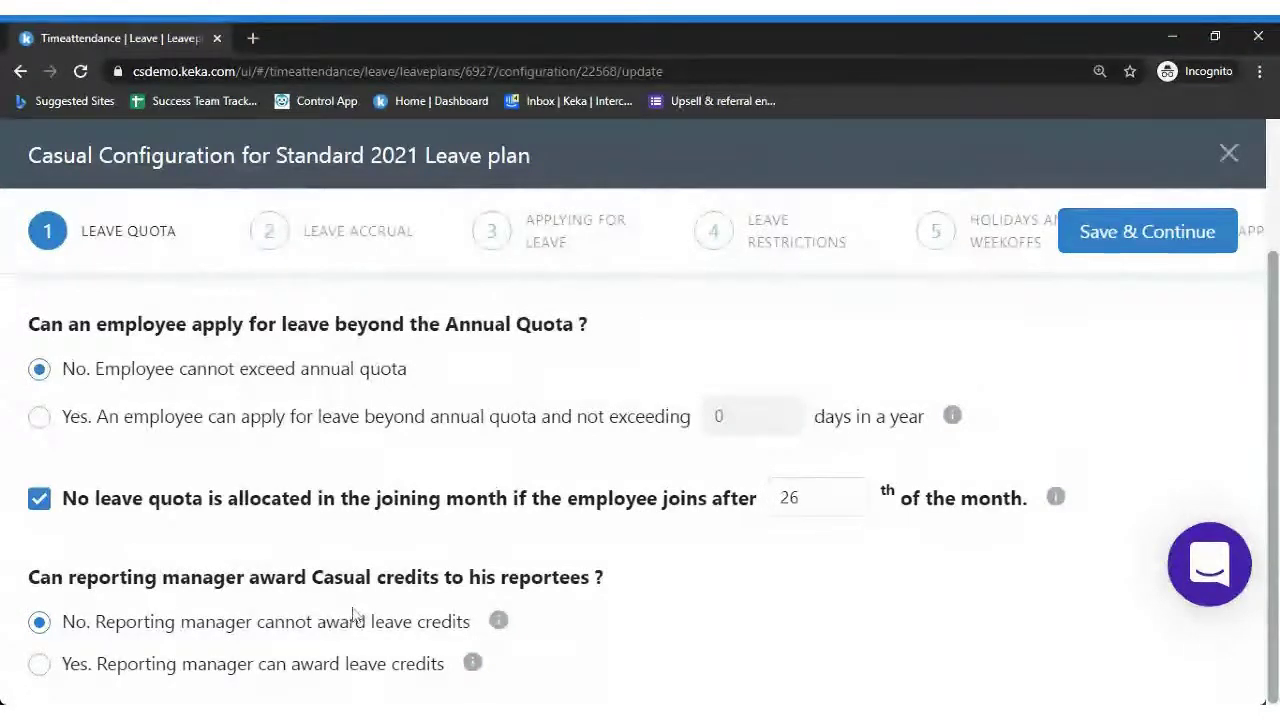
pyautogui.scroll(2, 816, 403)
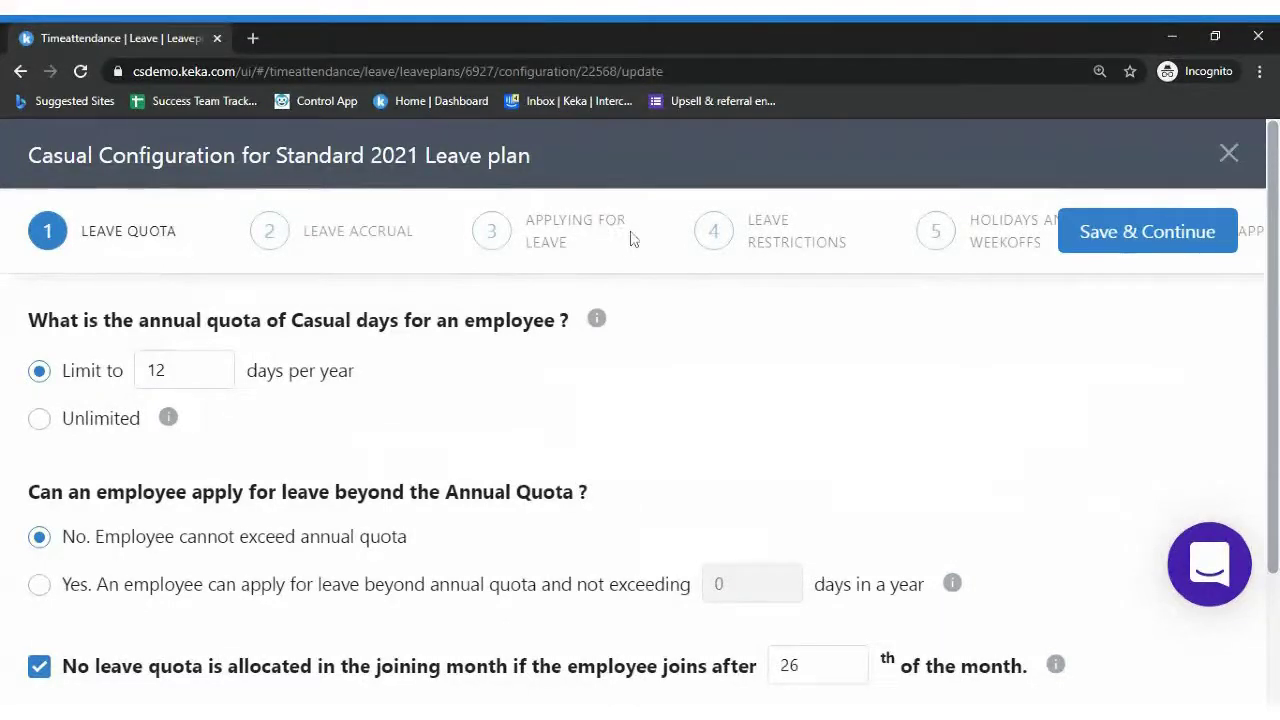
pyautogui.click(1106, 238)
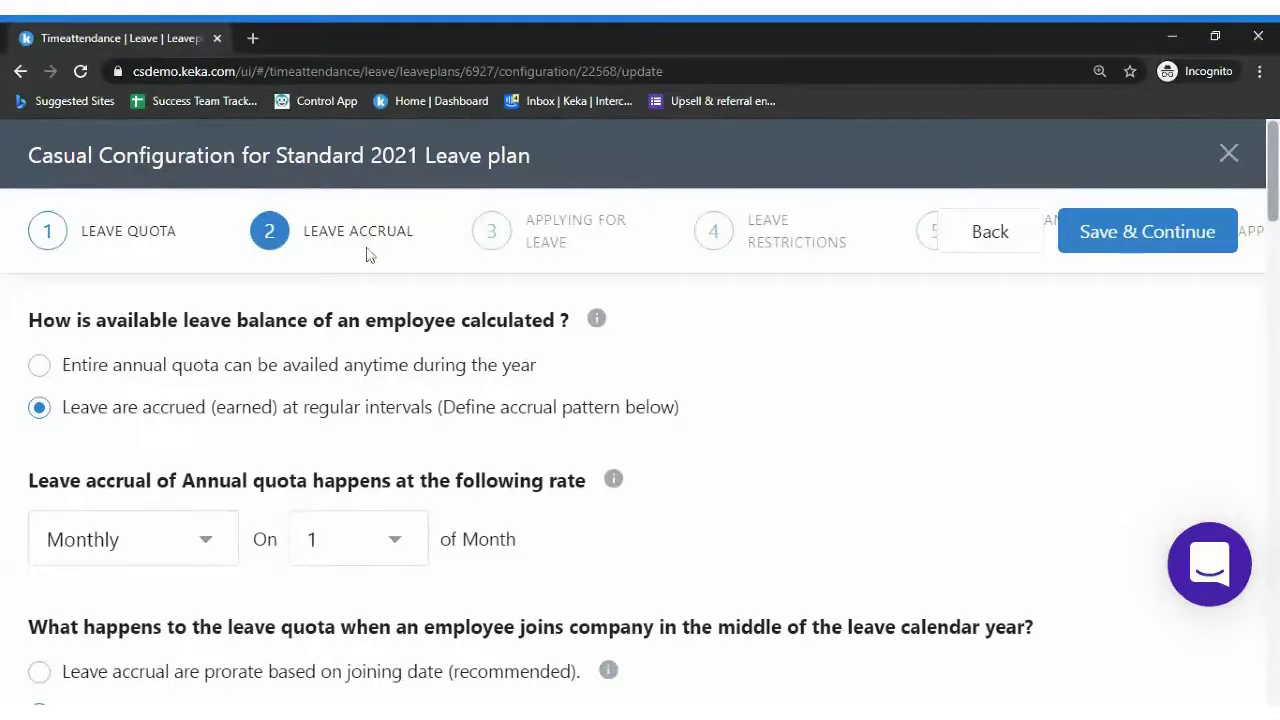
pyautogui.scroll(-1, 640, 450)
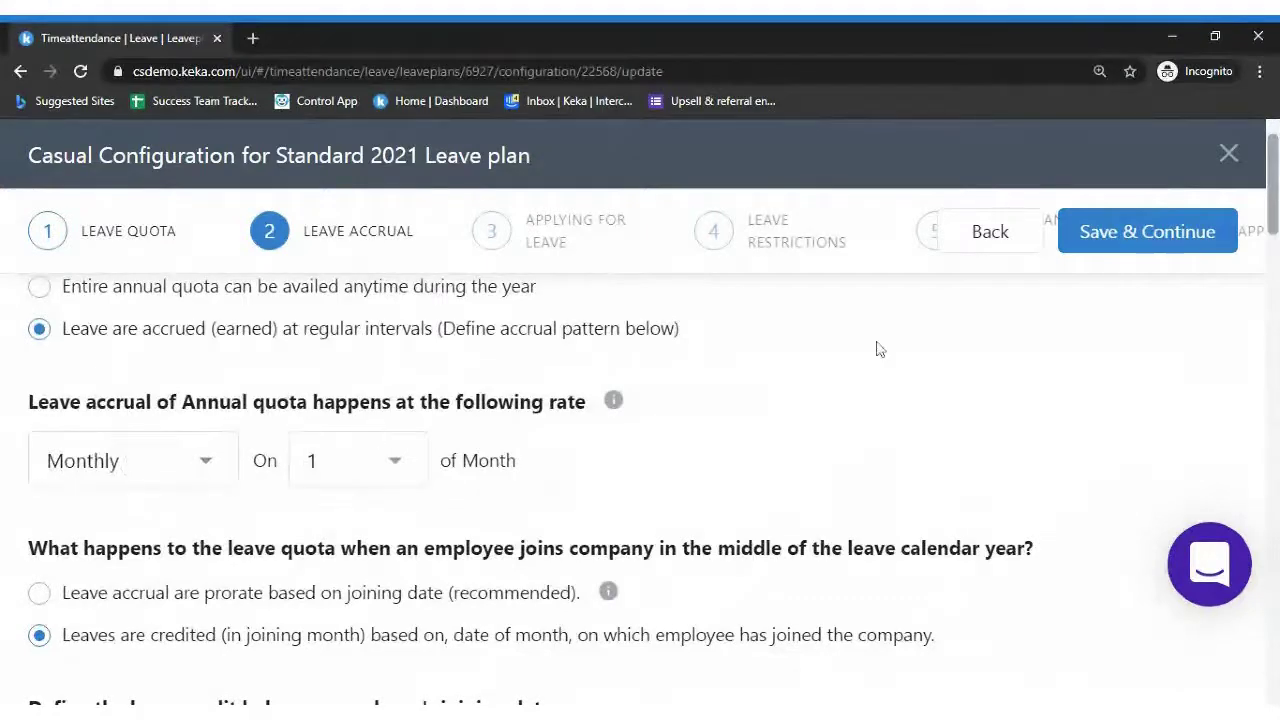
pyautogui.scroll(-2, 468, 494)
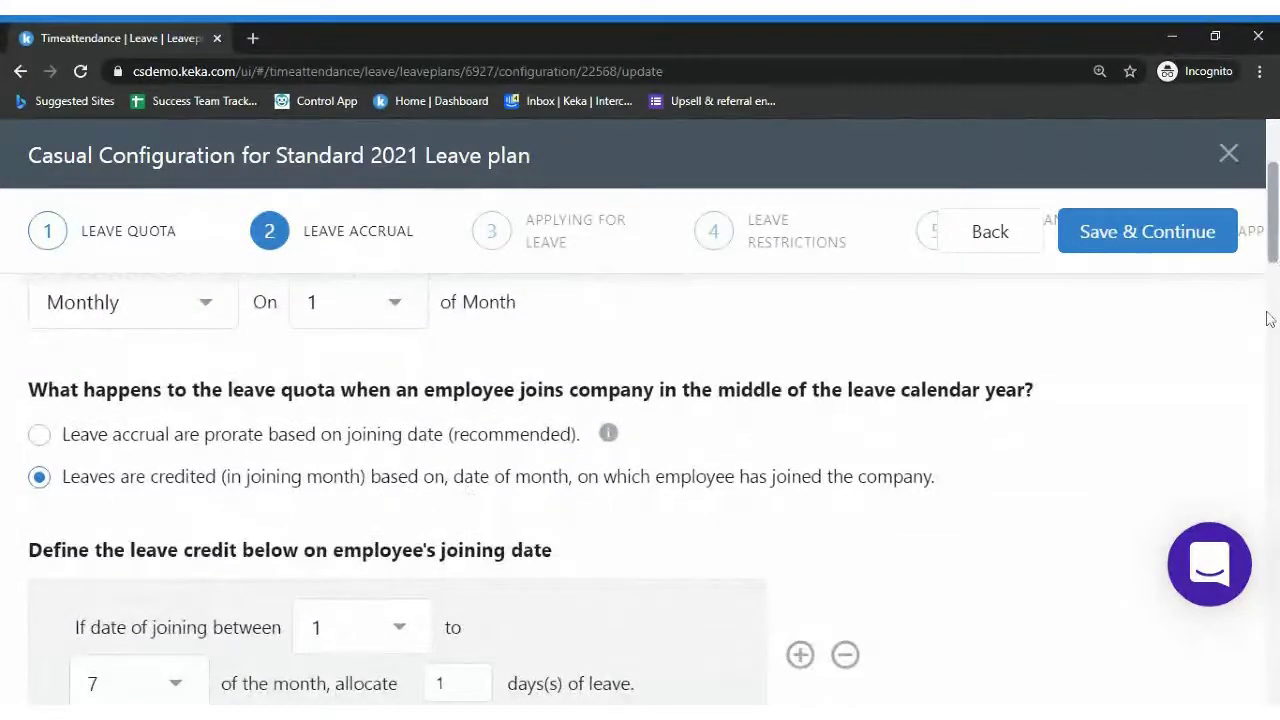
pyautogui.scroll(-2, 1274, 263)
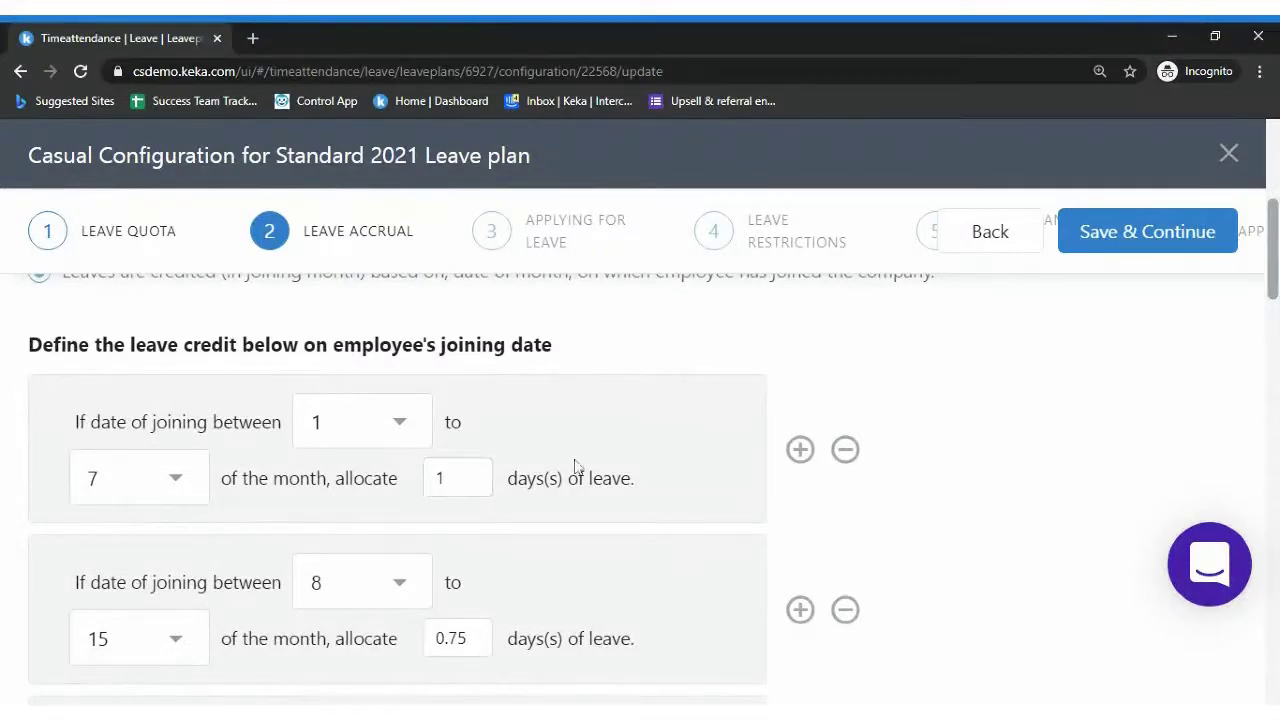
pyautogui.scroll(-1, 640, 480)
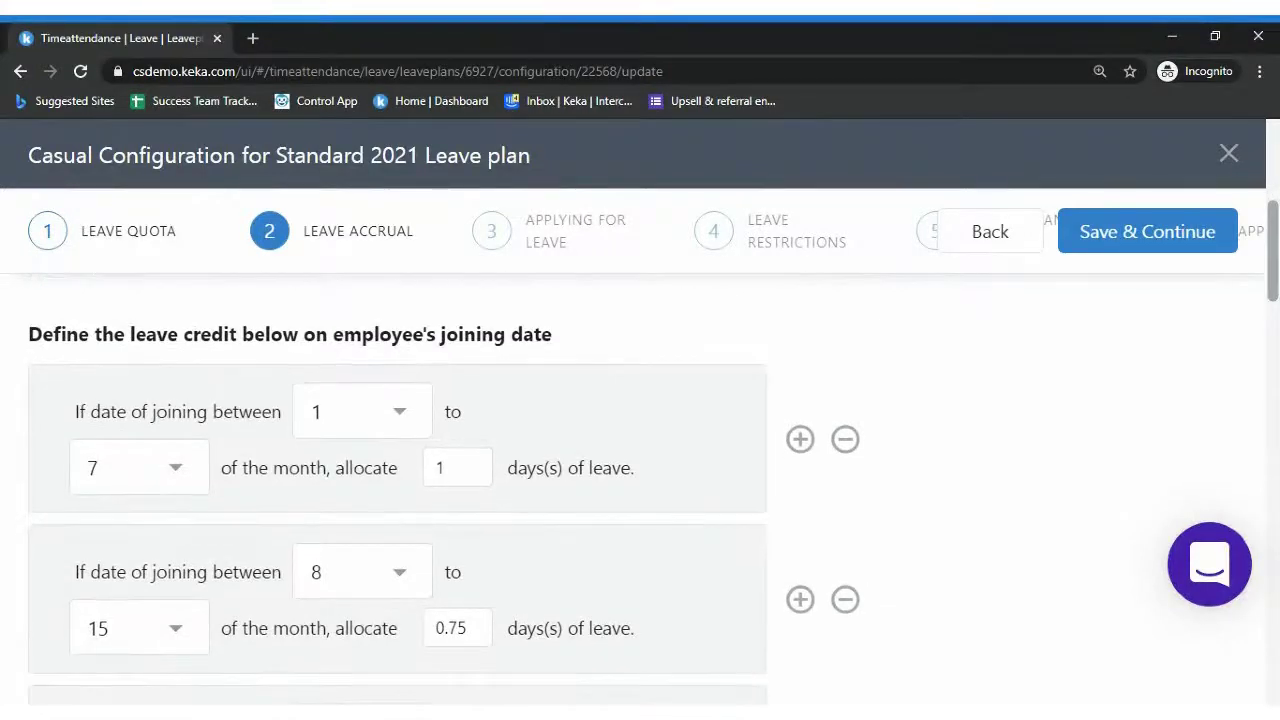
pyautogui.scroll(3, 1268, 185)
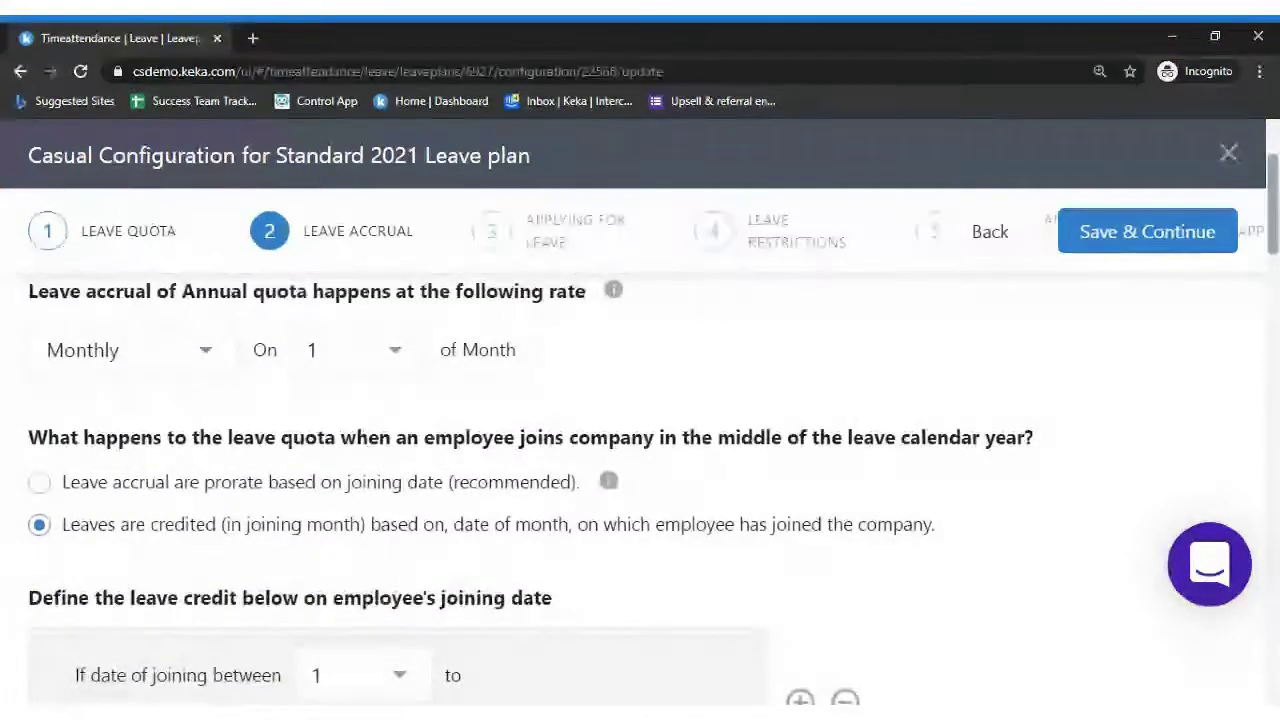
pyautogui.scroll(1, 640, 430)
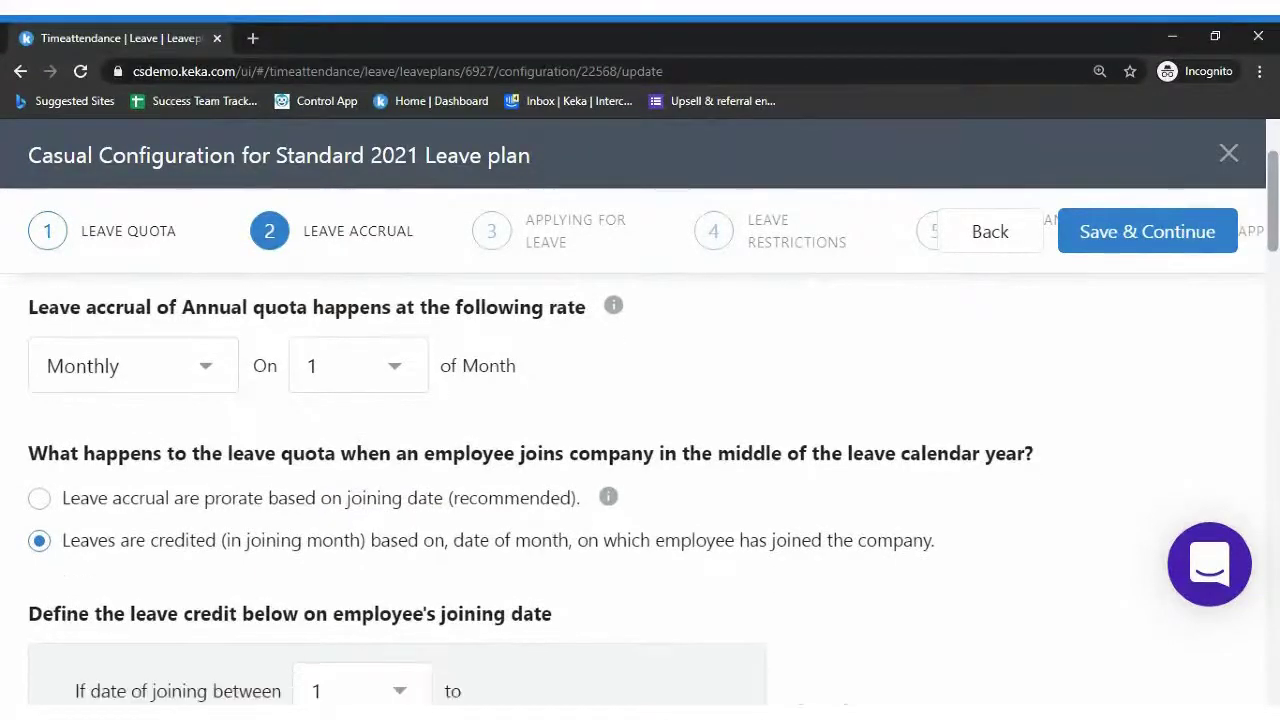
pyautogui.scroll(-3, 640, 450)
pyautogui.scroll(-1, 640, 450)
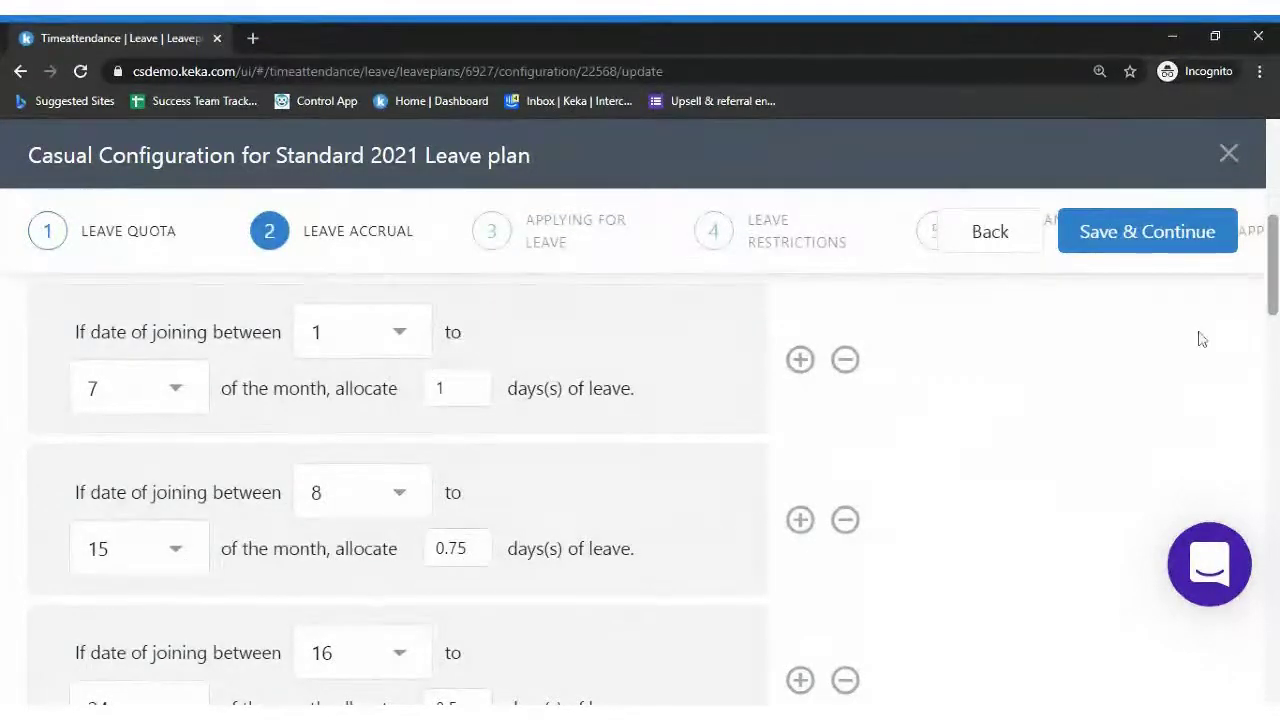
pyautogui.scroll(-1, 640, 490)
pyautogui.scroll(-1, 640, 490)
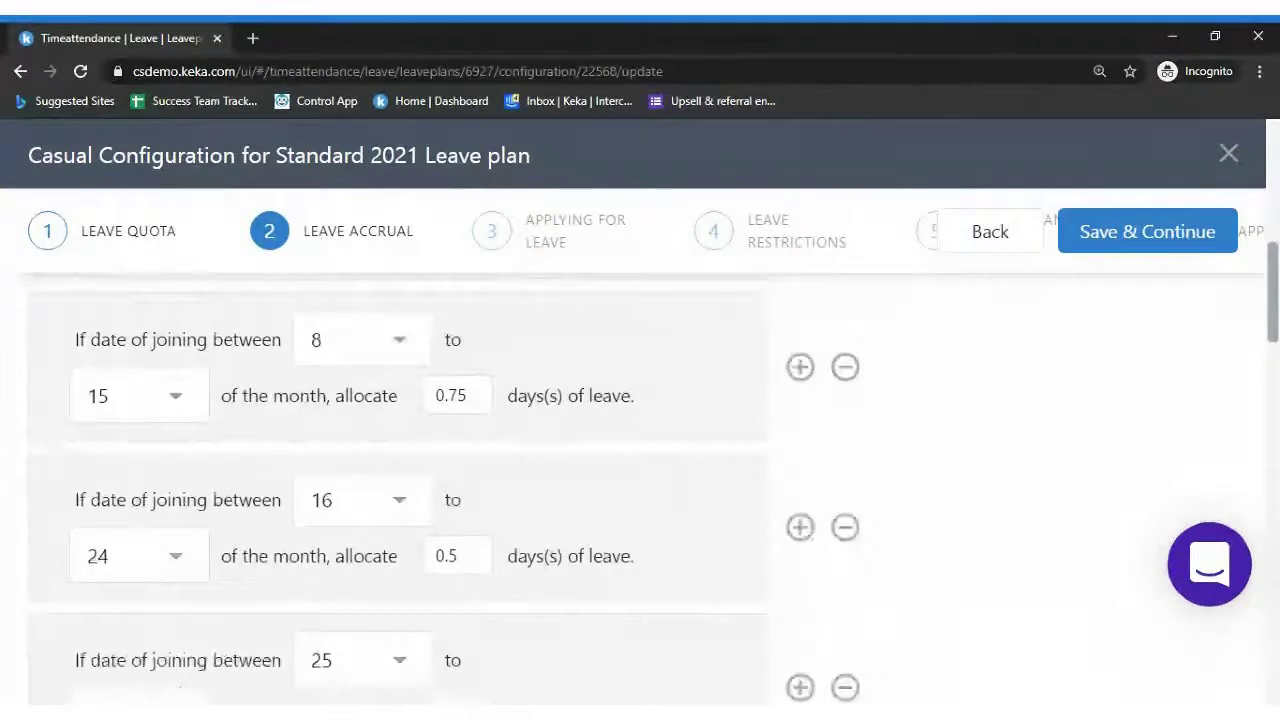
pyautogui.scroll(-1, 640, 490)
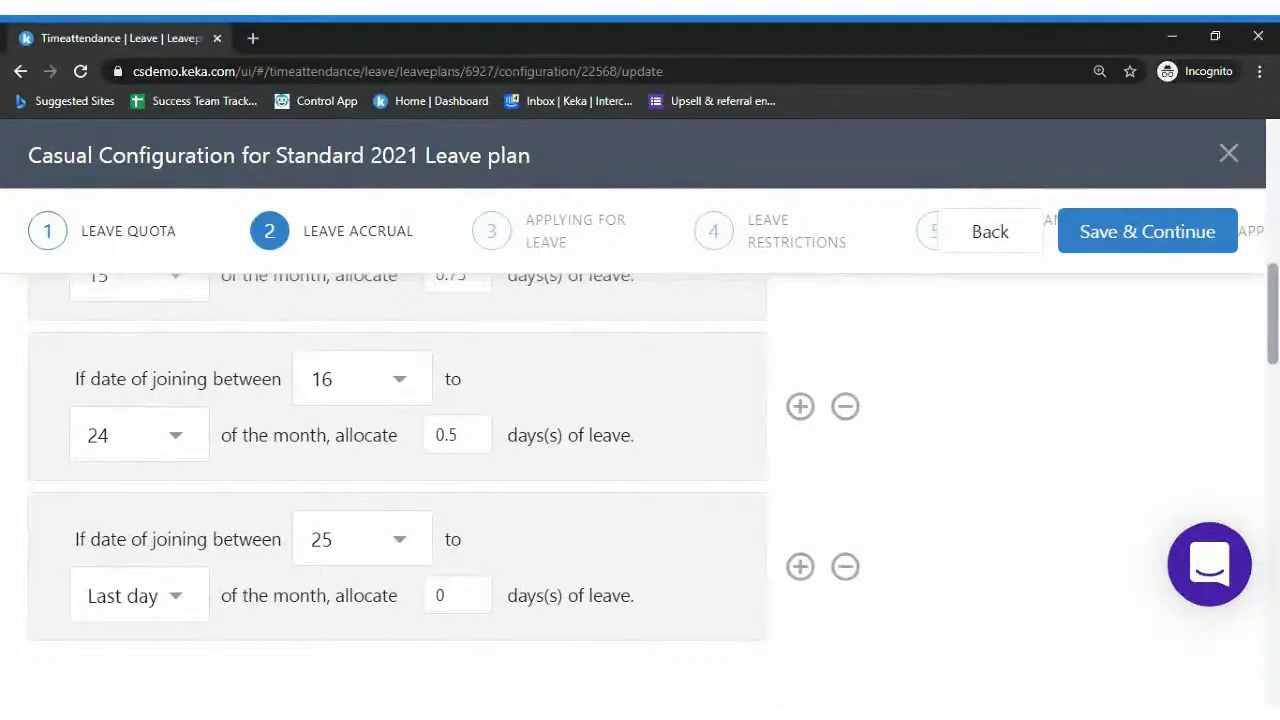
pyautogui.scroll(-1, 640, 490)
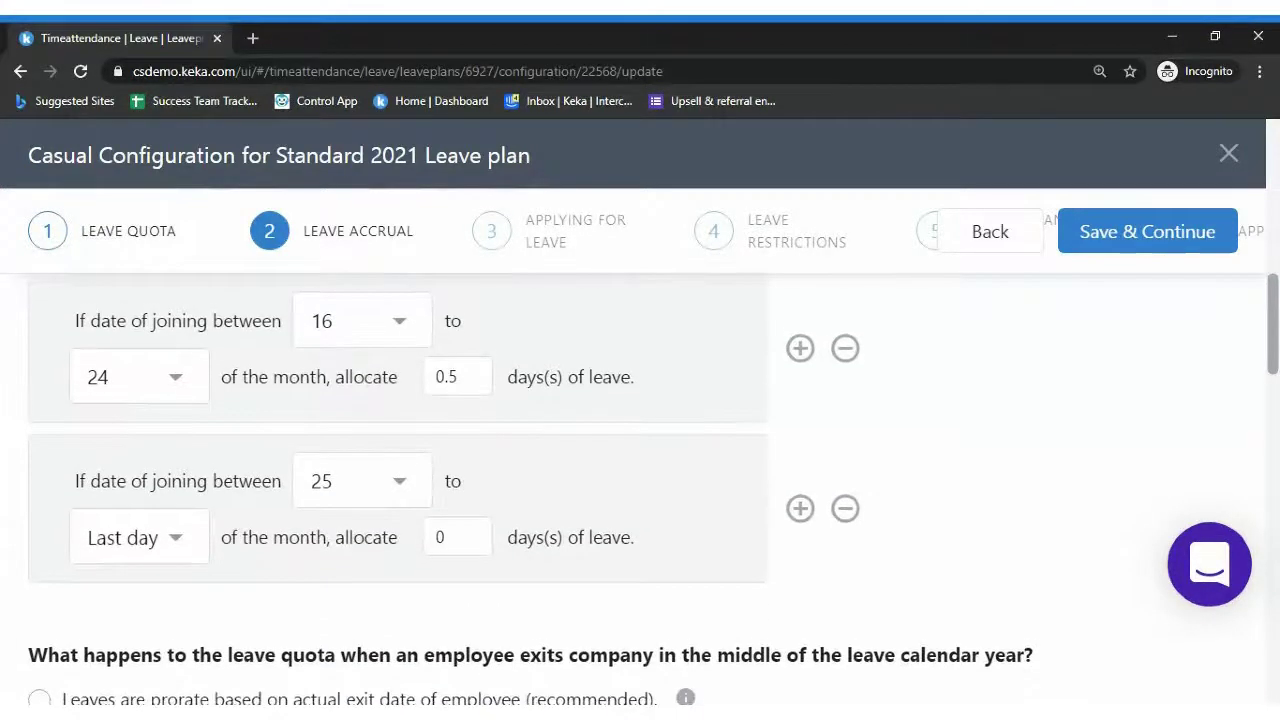
pyautogui.scroll(2, 1274, 320)
pyautogui.moveTo(1274, 320); pyautogui.dragTo(1274, 287)
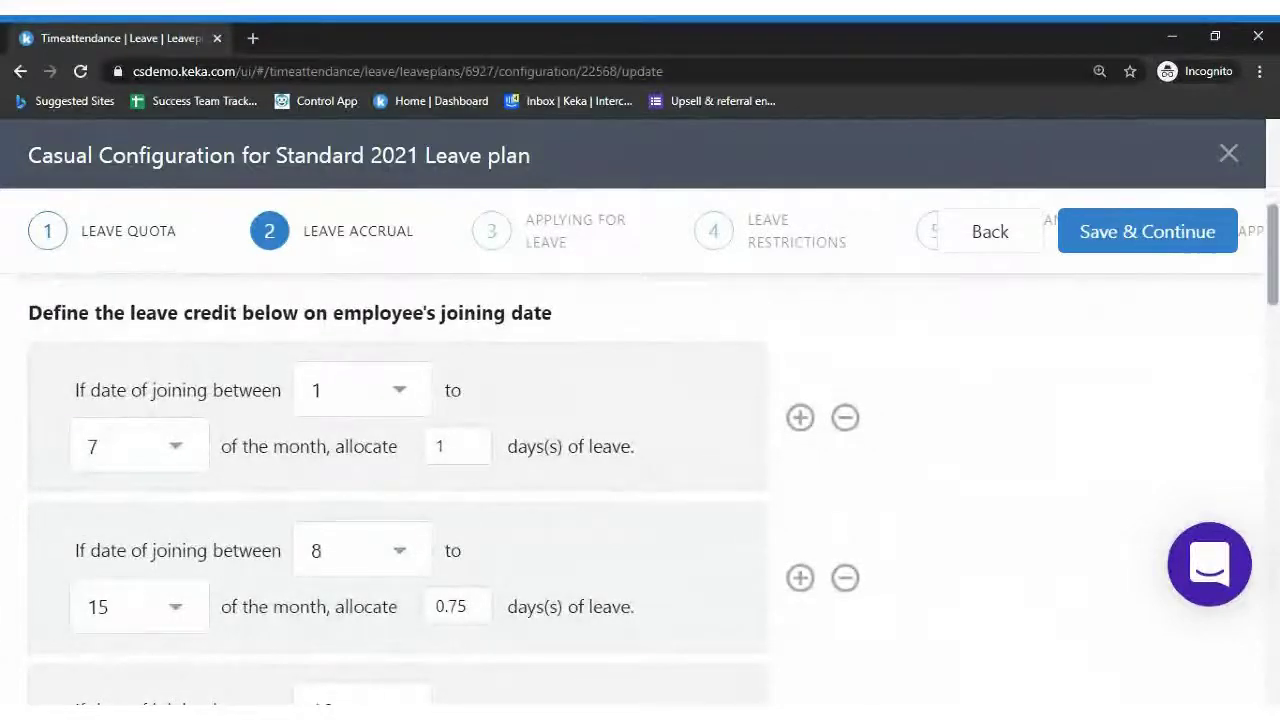
pyautogui.scroll(-3, 640, 470)
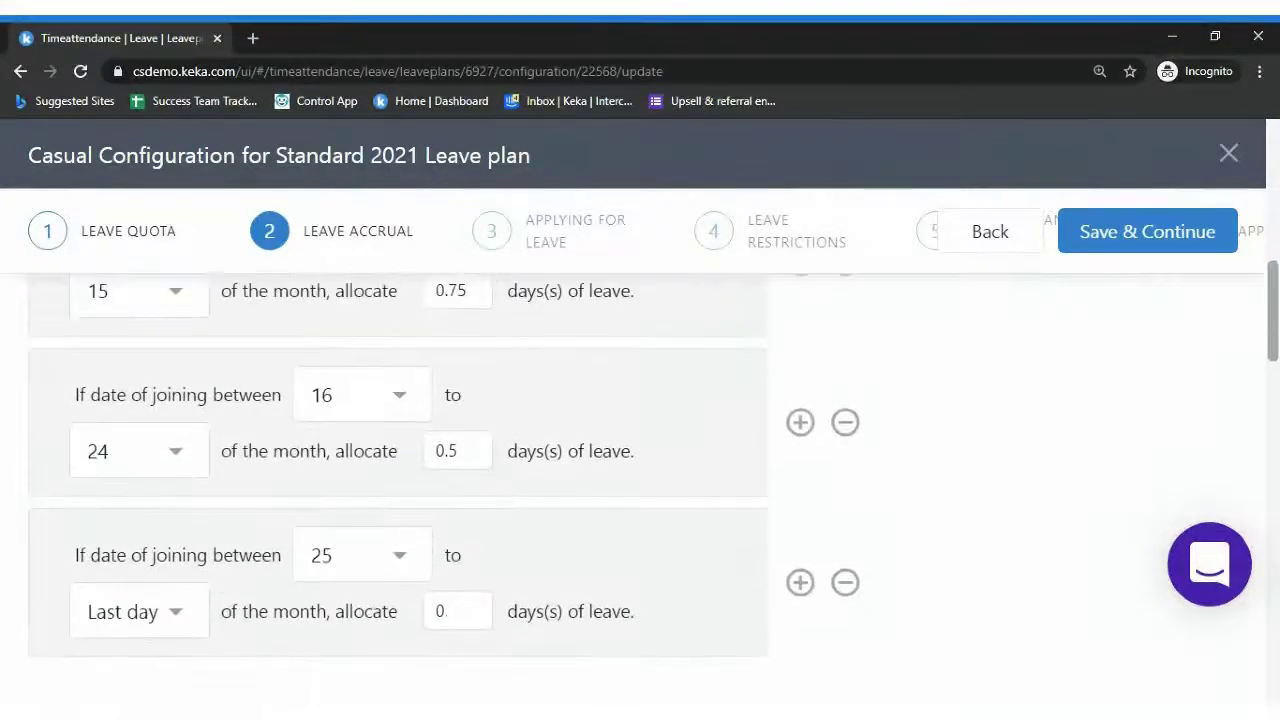
pyautogui.scroll(-1, 640, 470)
pyautogui.scroll(-2, 640, 470)
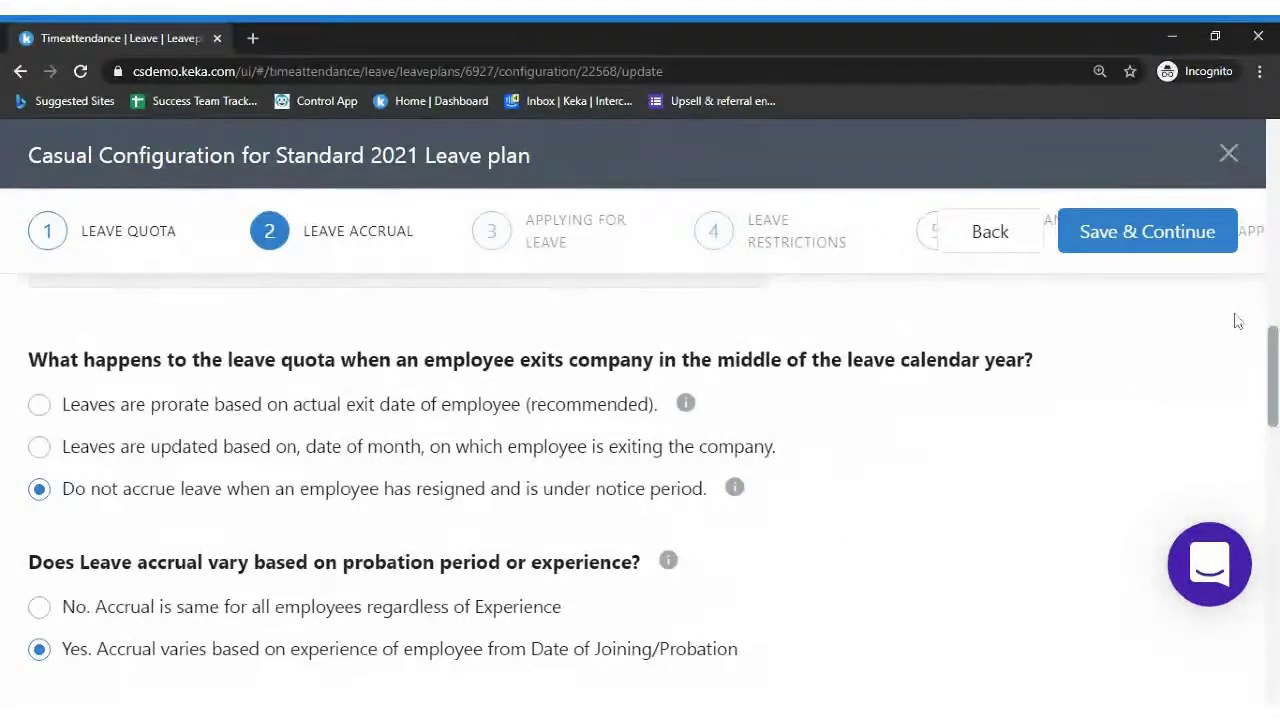
pyautogui.scroll(-1, 1276, 347)
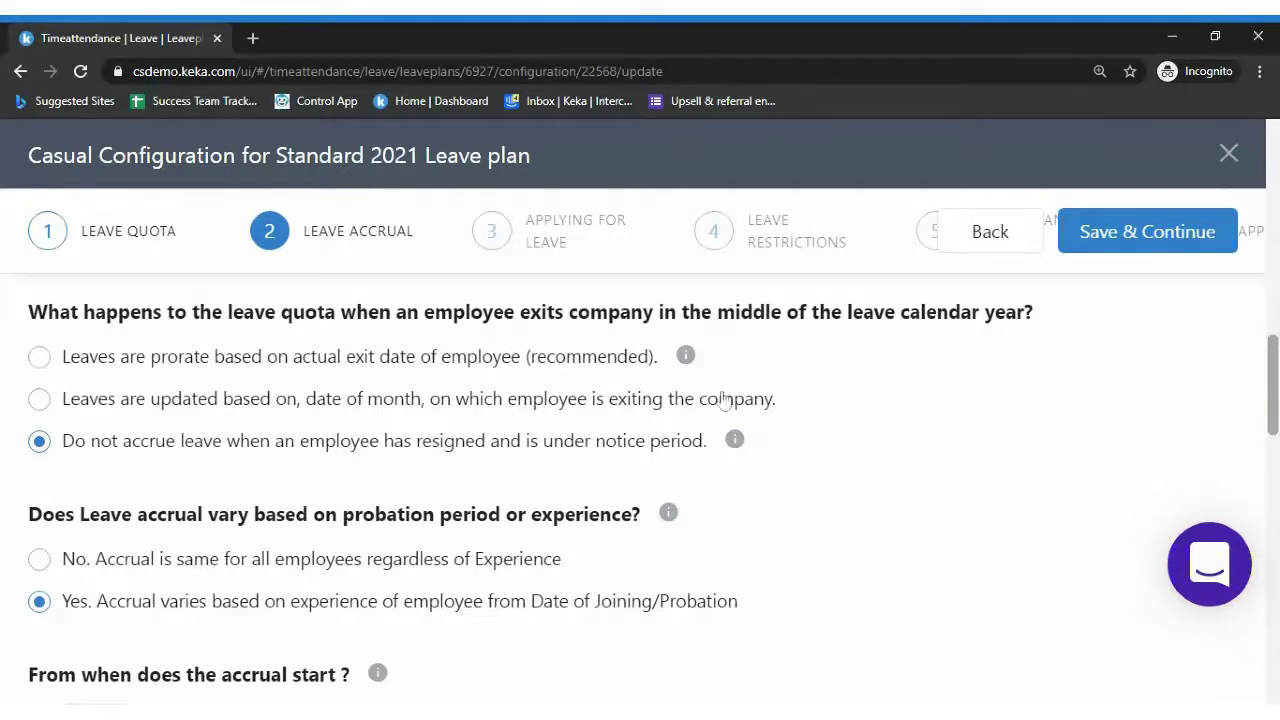
pyautogui.scroll(-1, 1274, 412)
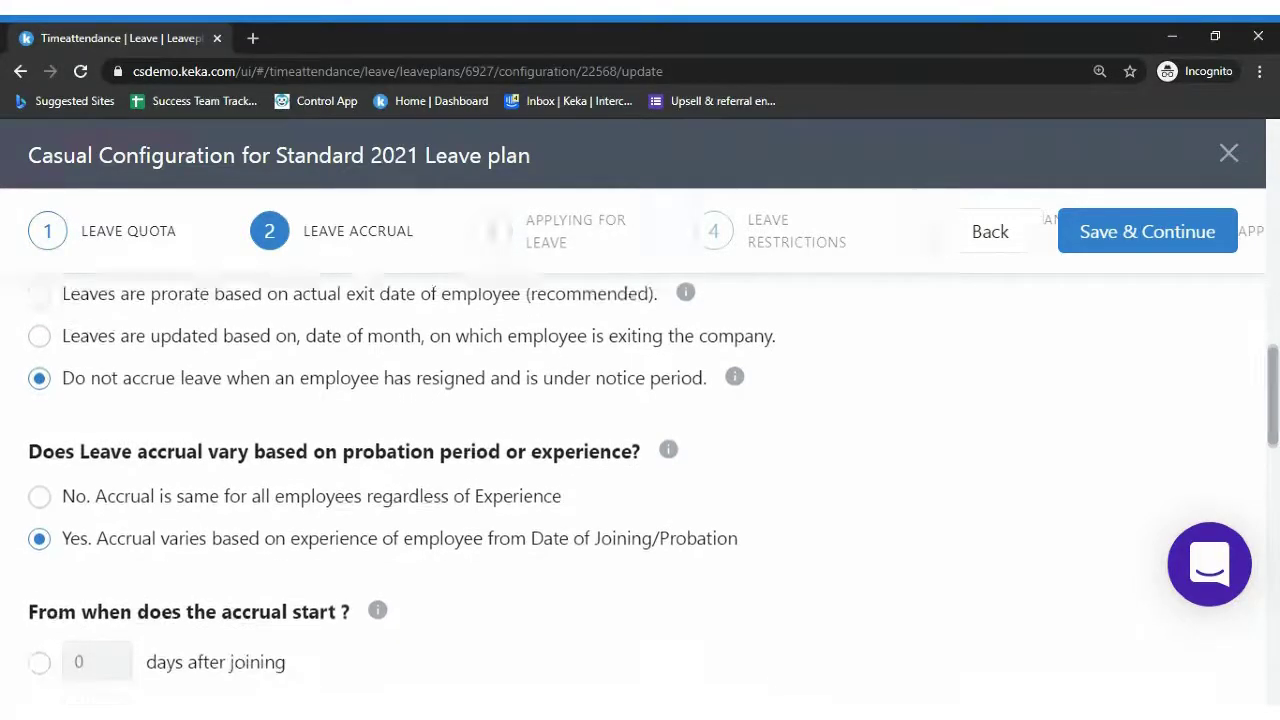
pyautogui.scroll(-1, 1211, 400)
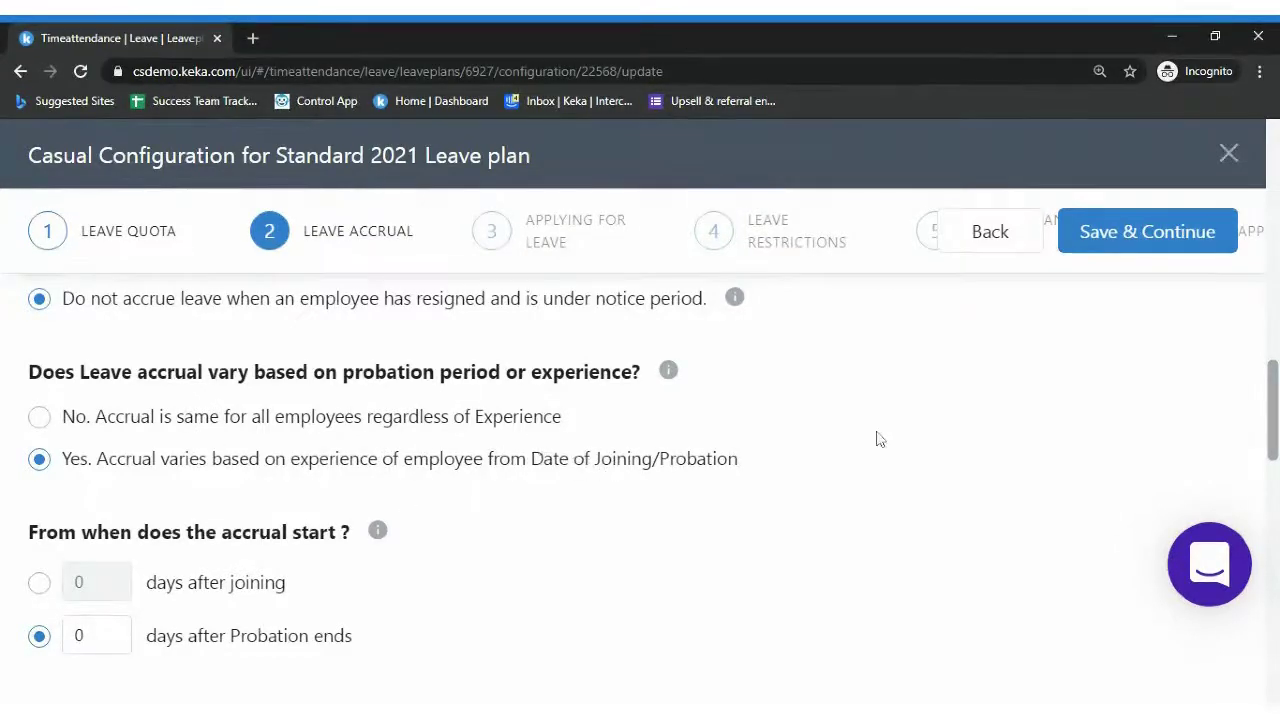
pyautogui.scroll(-2, 1266, 366)
pyautogui.scroll(-2, 640, 490)
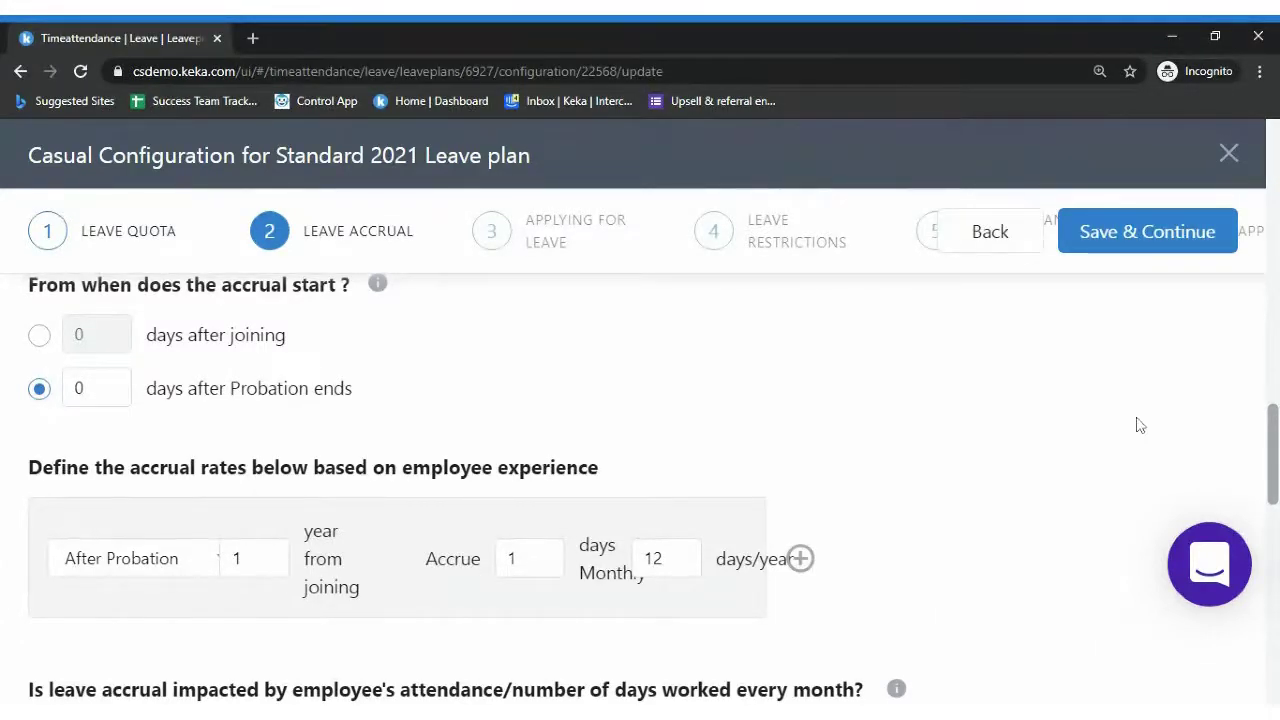
pyautogui.scroll(-2, 640, 450)
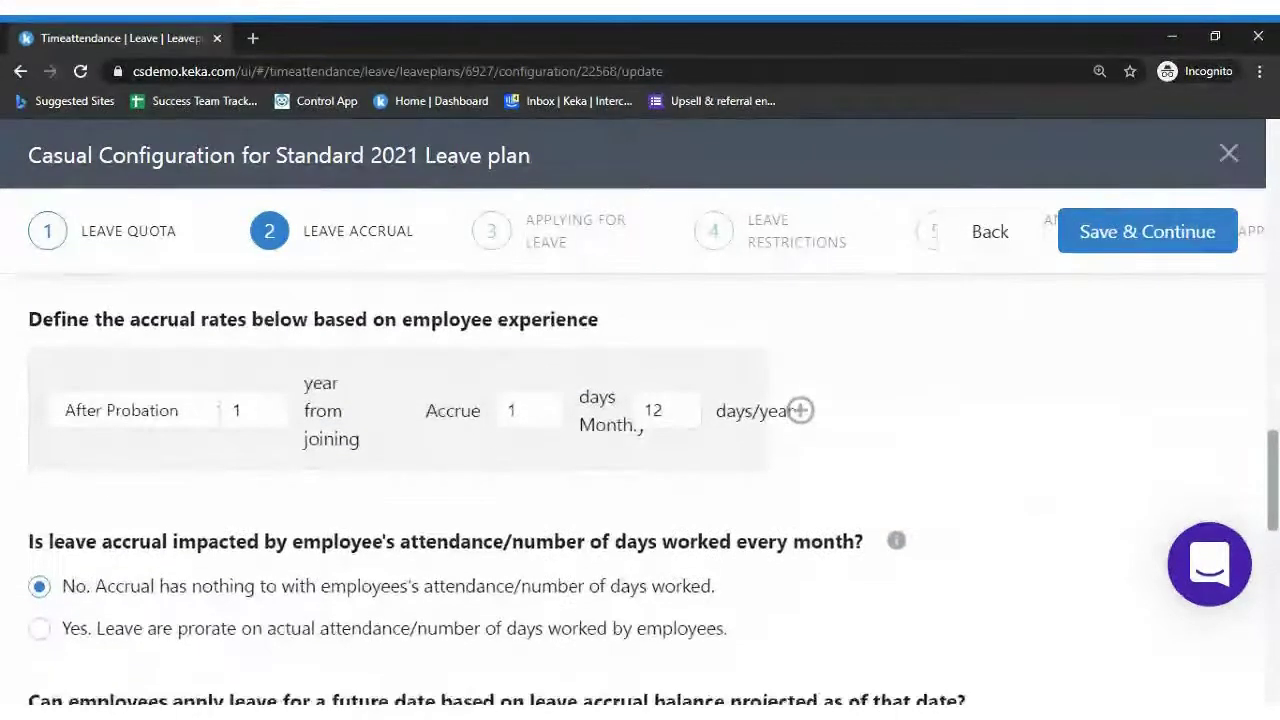
pyautogui.scroll(-1, 653, 447)
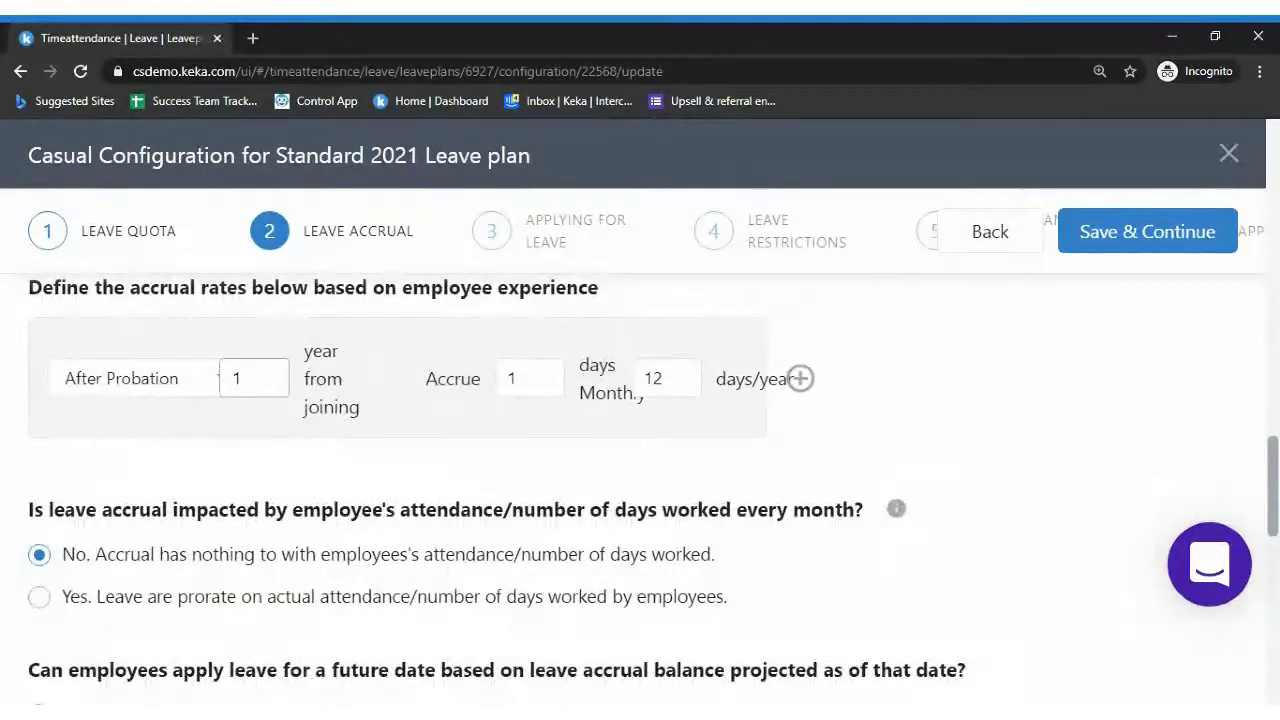
pyautogui.click(515, 378)
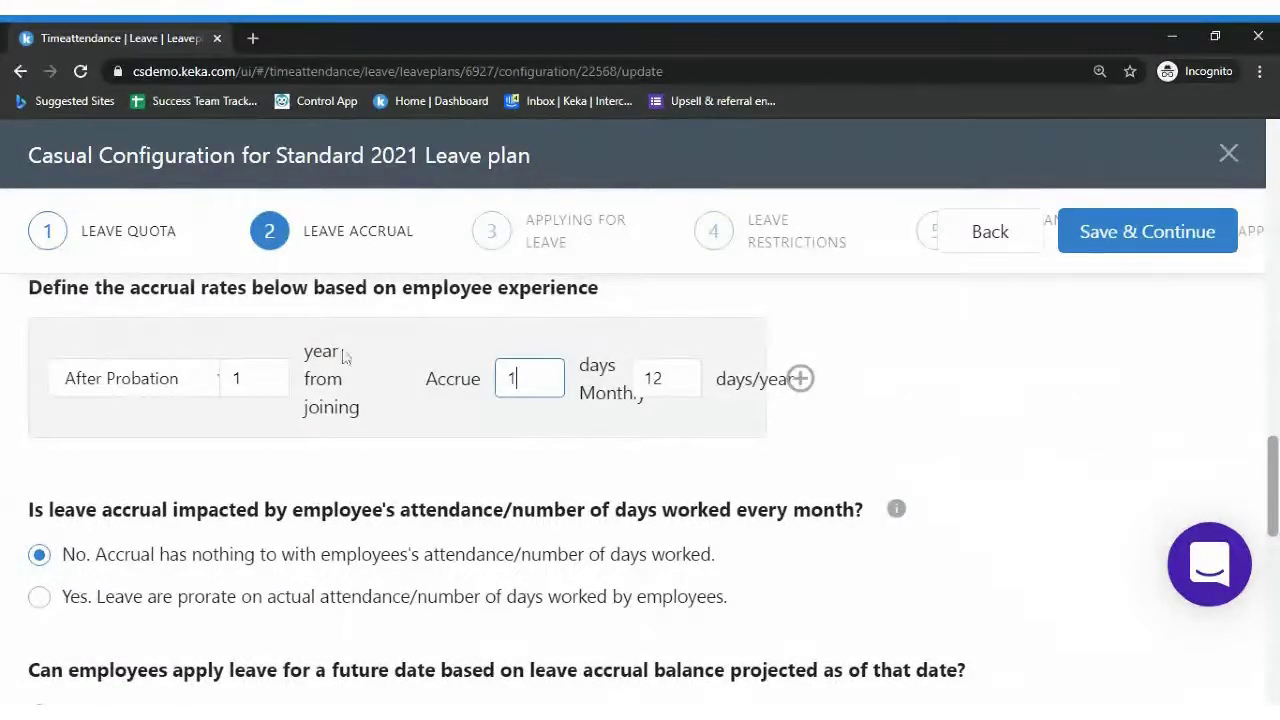
pyautogui.doubleClick(511, 378)
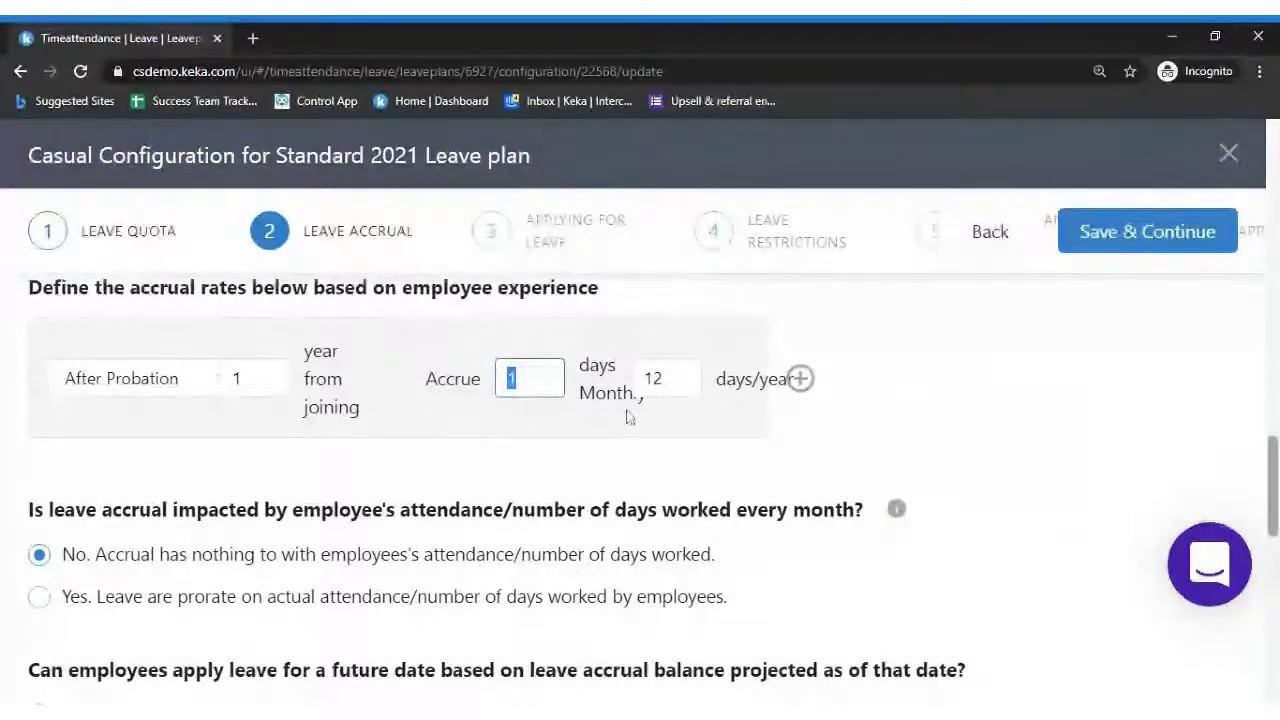
pyautogui.doubleClick(652, 378)
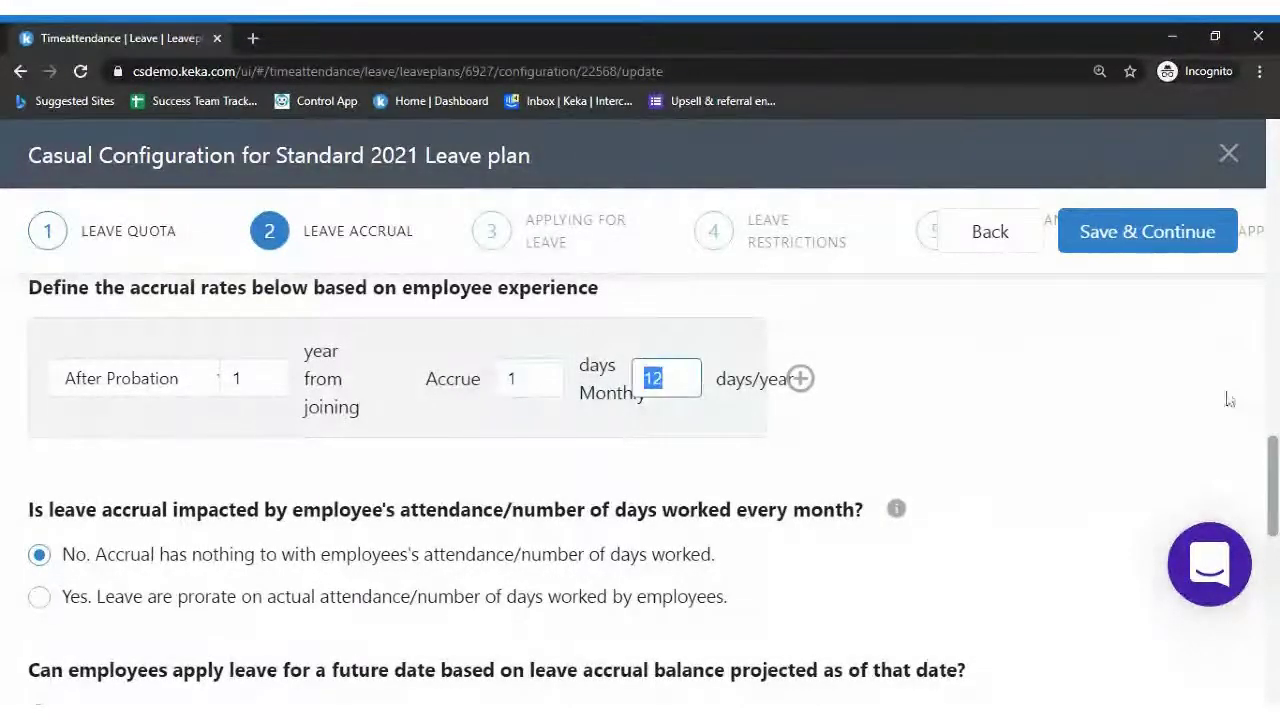
pyautogui.scroll(-2, 1230, 398)
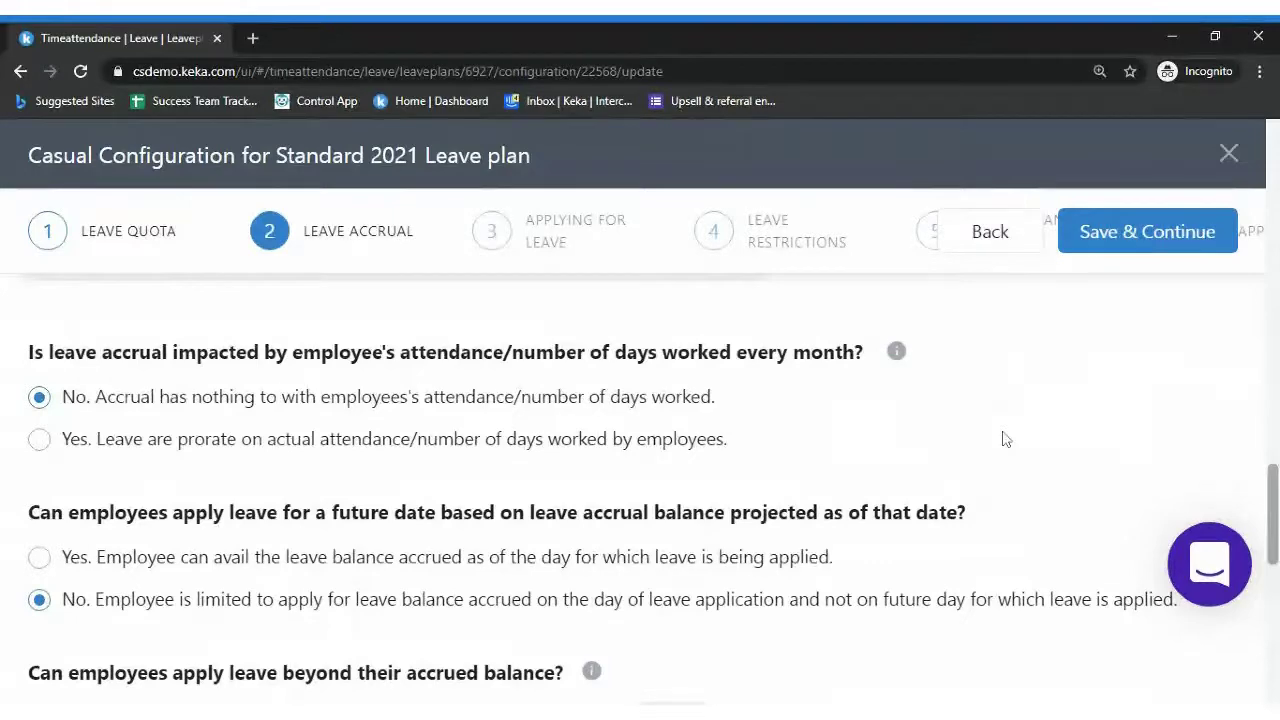
pyautogui.scroll(-1, 640, 480)
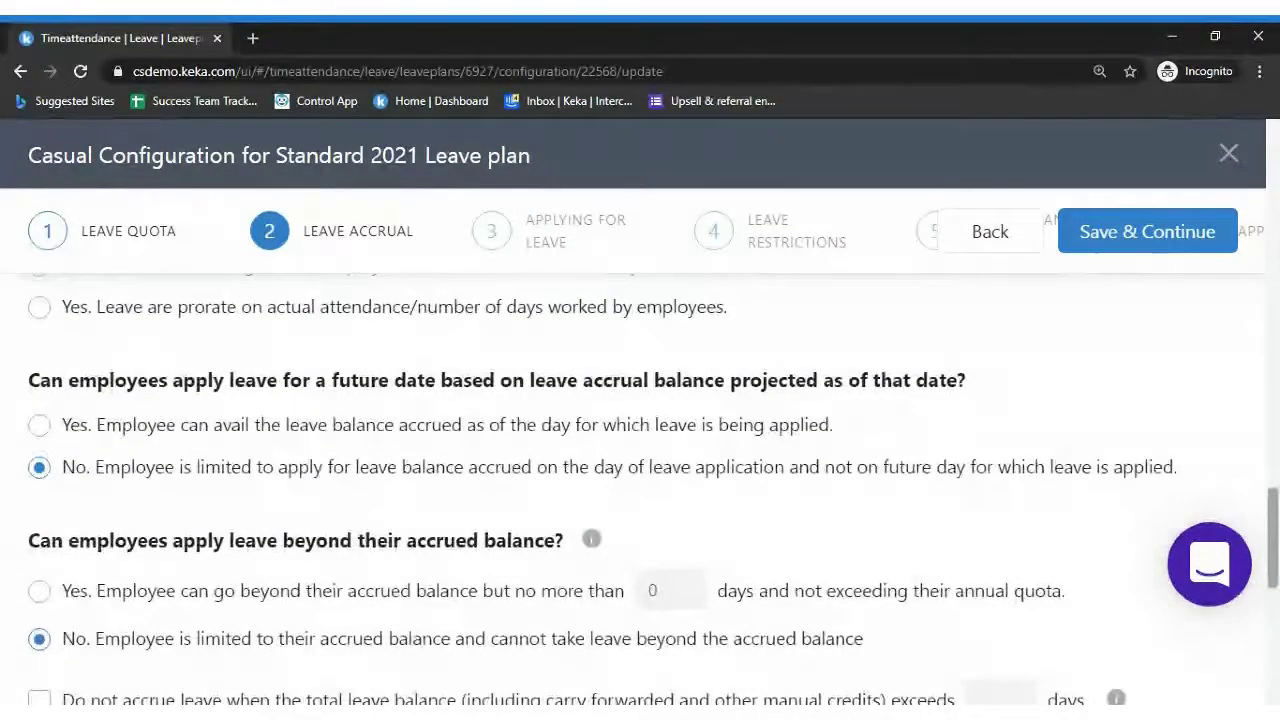
pyautogui.scroll(1, 640, 490)
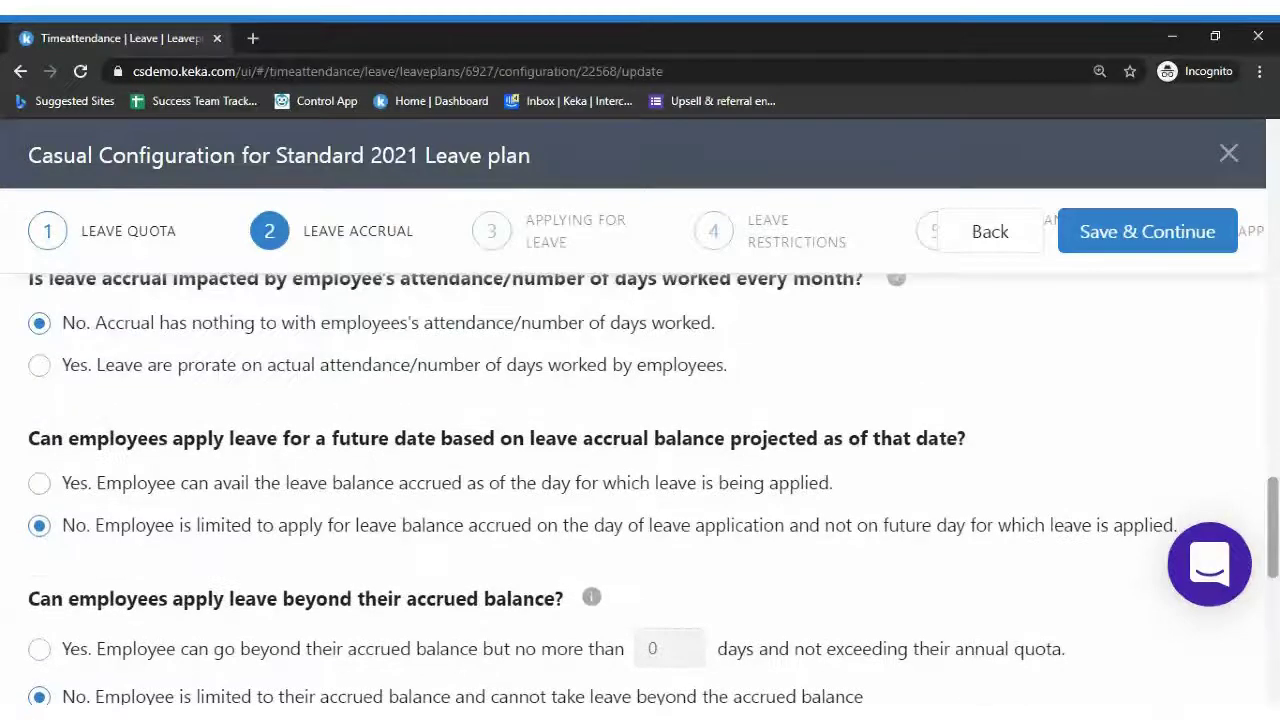
pyautogui.scroll(-1, 640, 490)
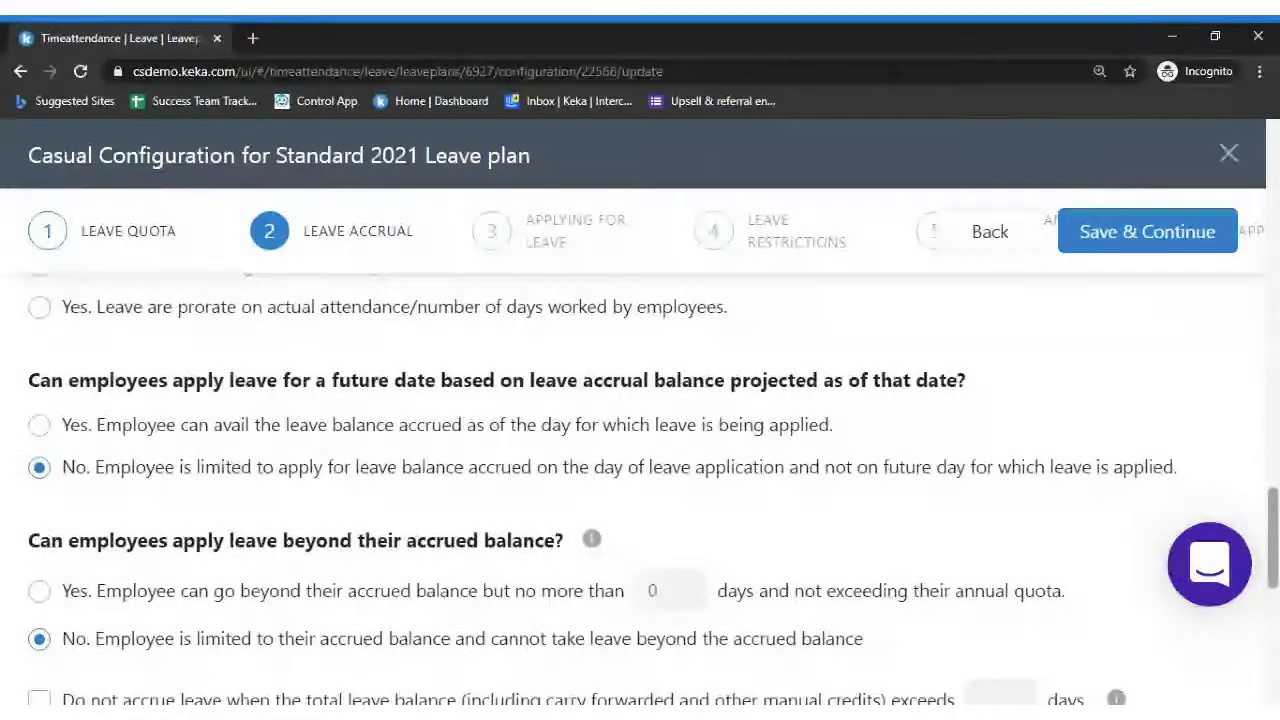
pyautogui.scroll(-1, 640, 490)
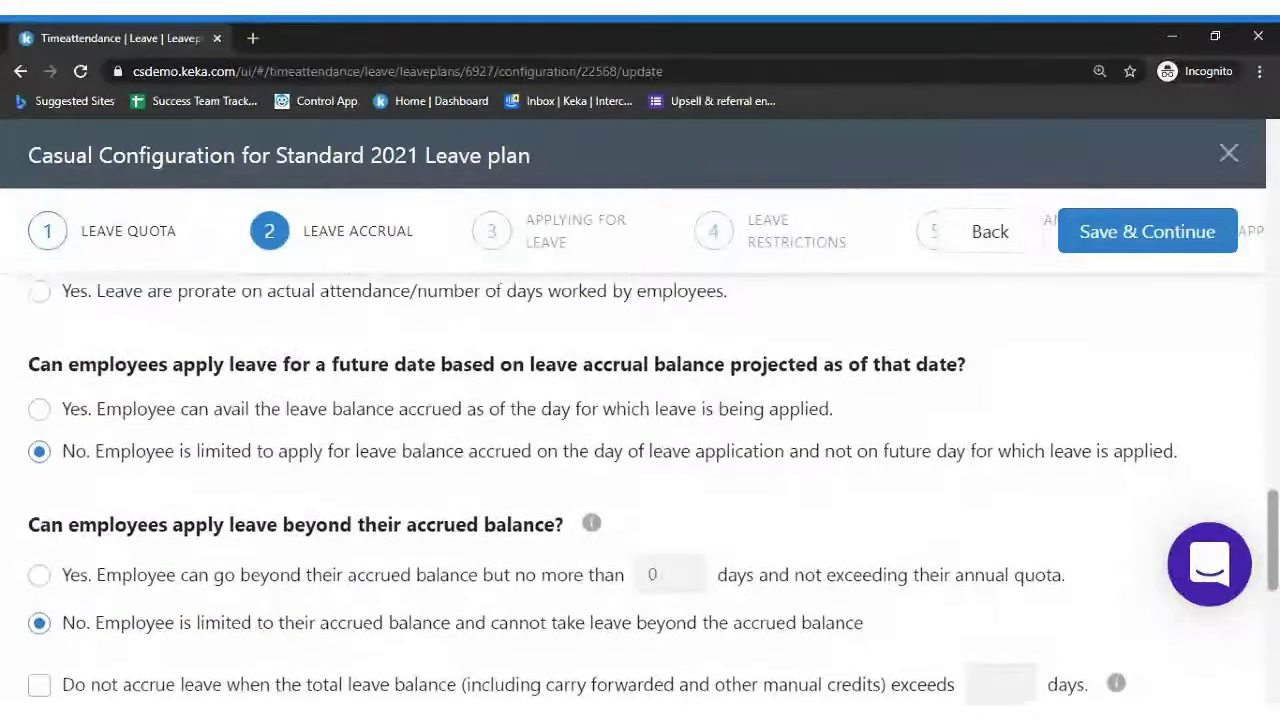
pyautogui.scroll(-1, 596, 480)
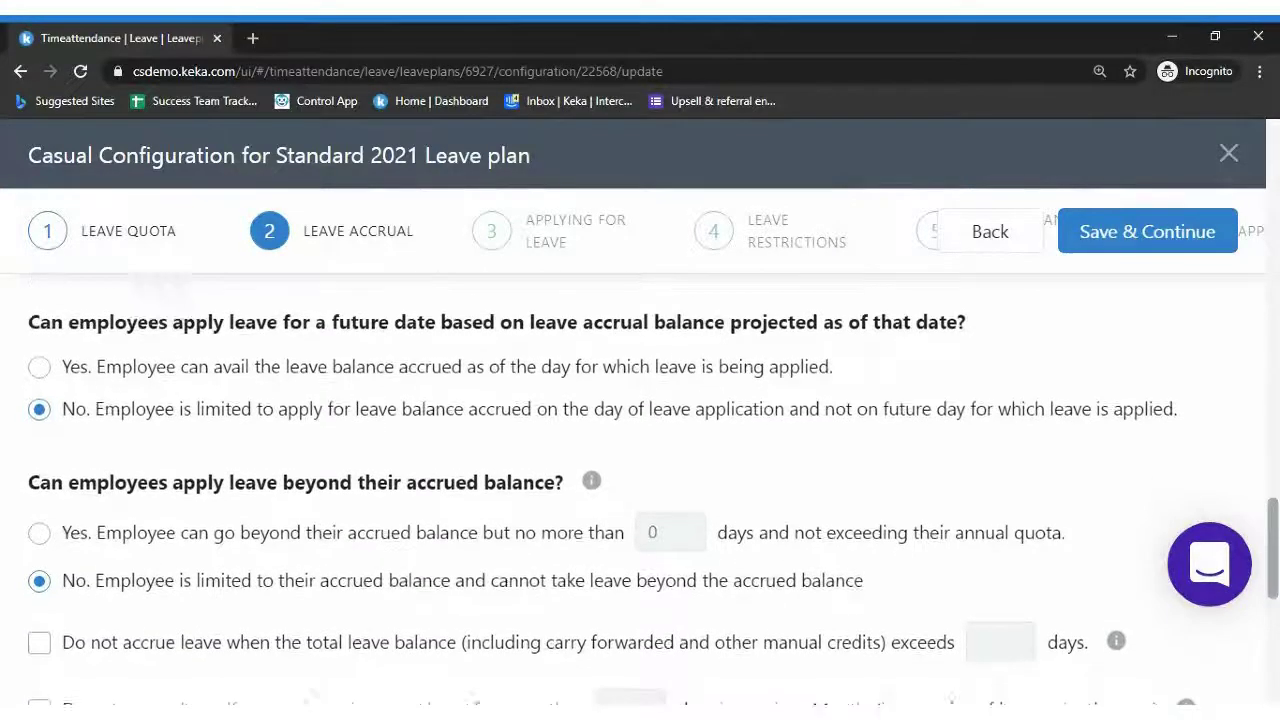
pyautogui.moveTo(596, 480)
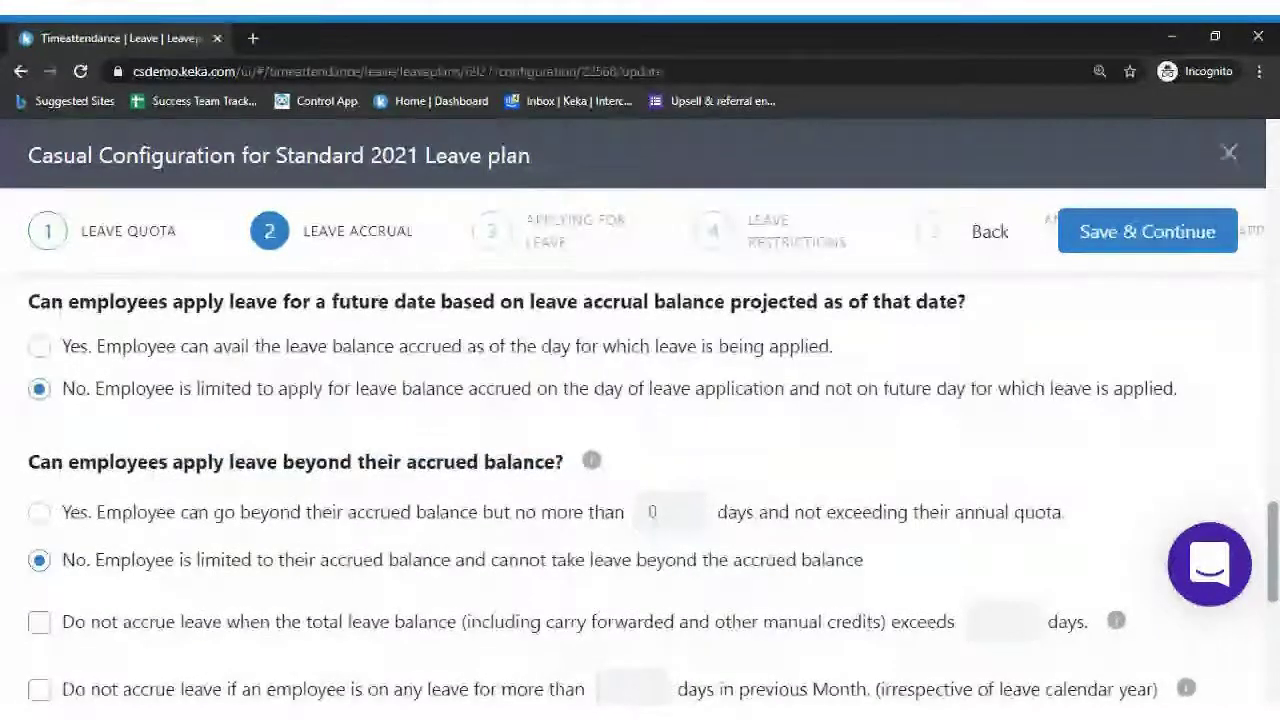
pyautogui.scroll(-1, 640, 480)
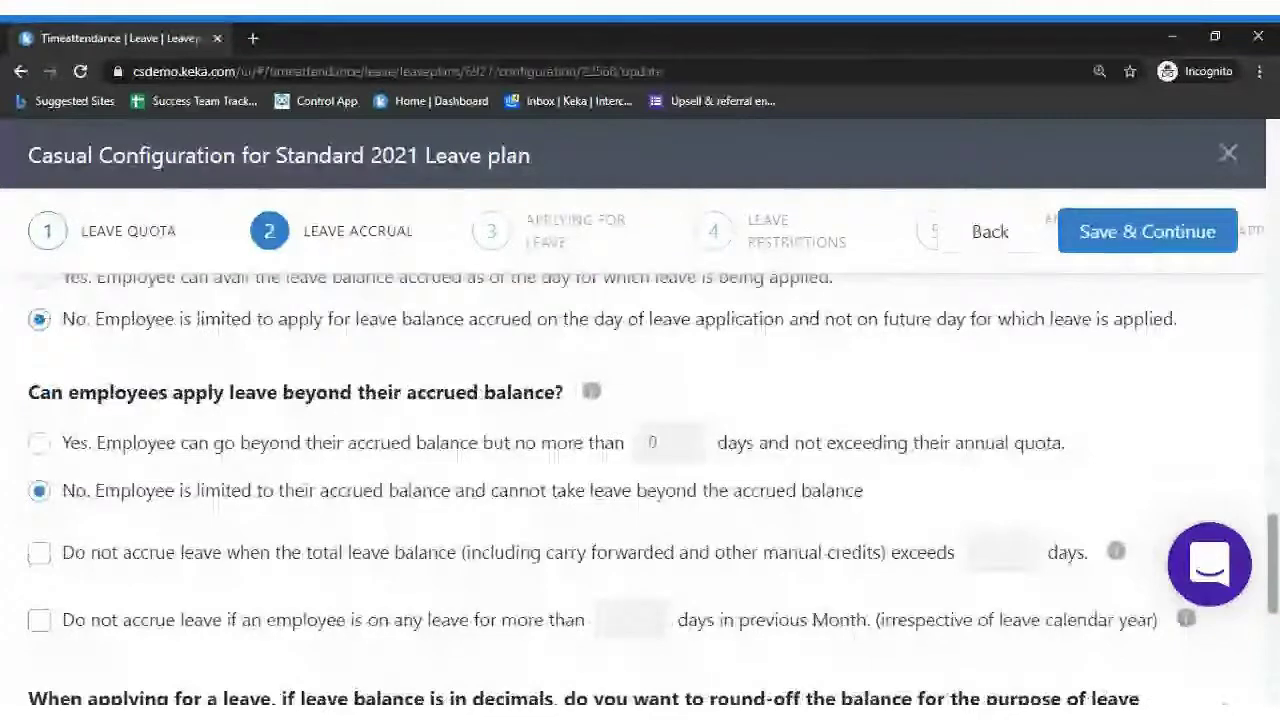
pyautogui.scroll(-1, 372, 468)
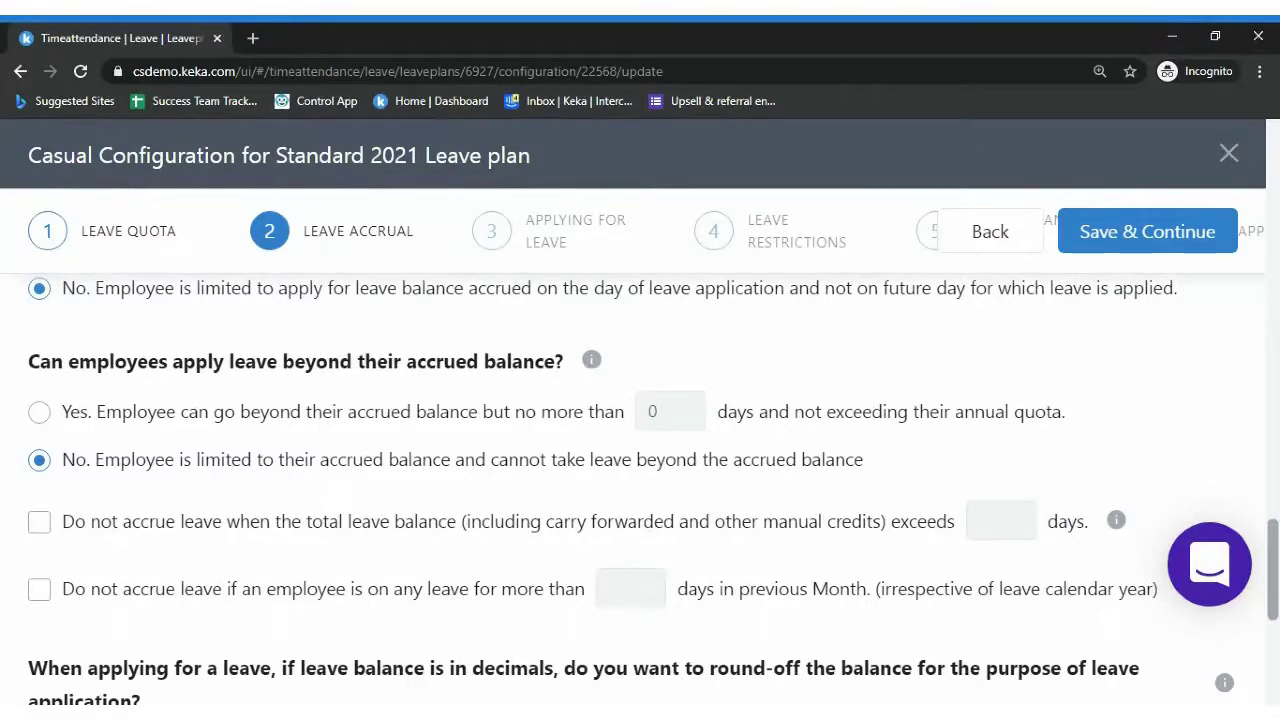
pyautogui.scroll(-2, 640, 480)
pyautogui.scroll(-2, 640, 480)
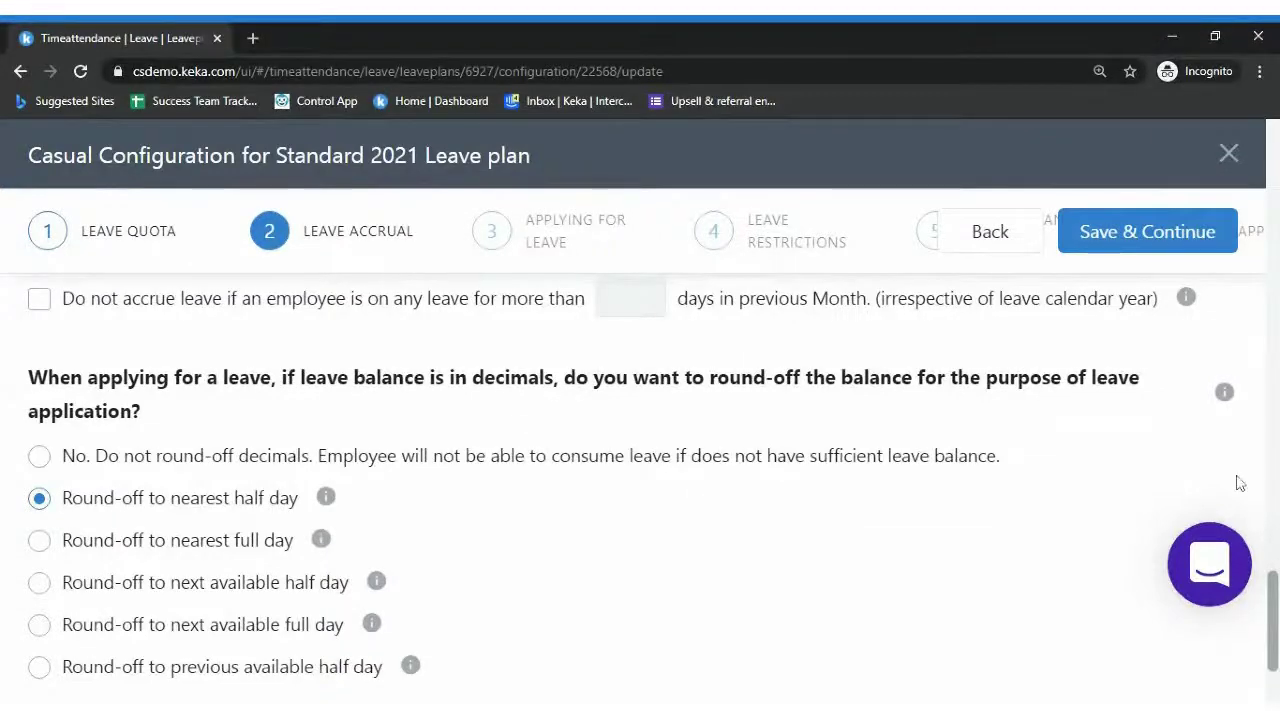
pyautogui.scroll(-1, 1242, 483)
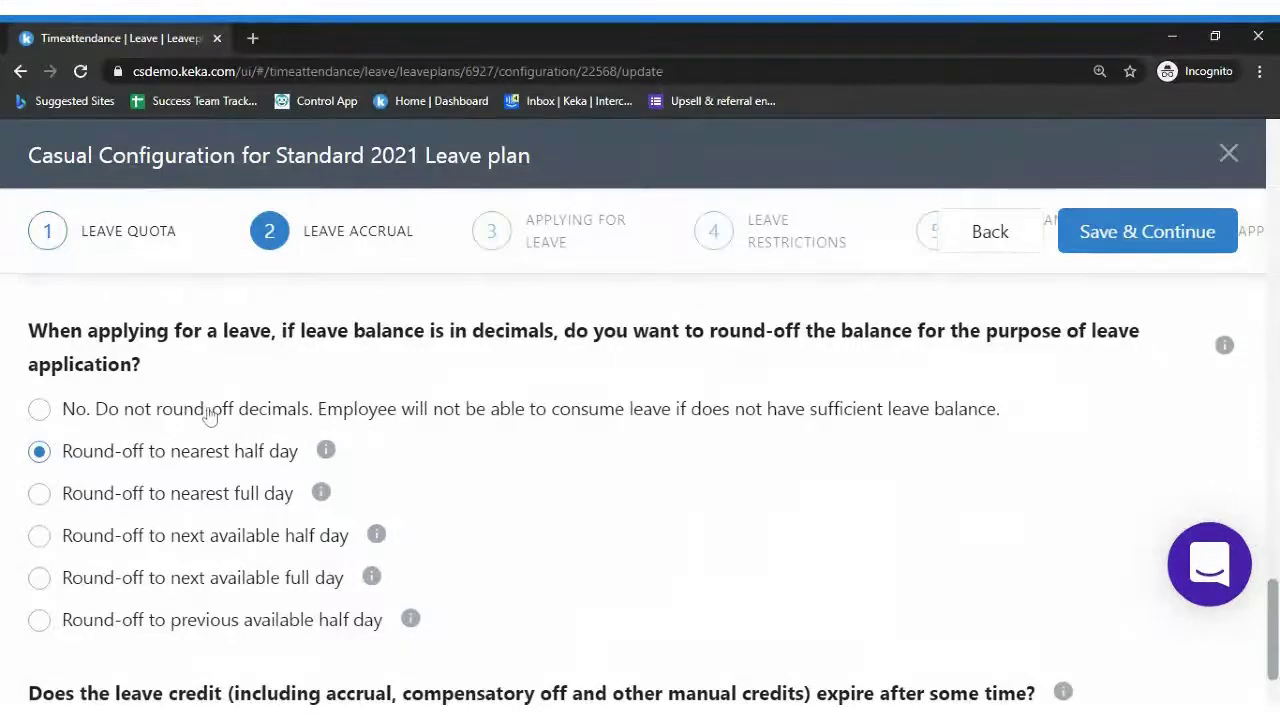
pyautogui.click(133, 415)
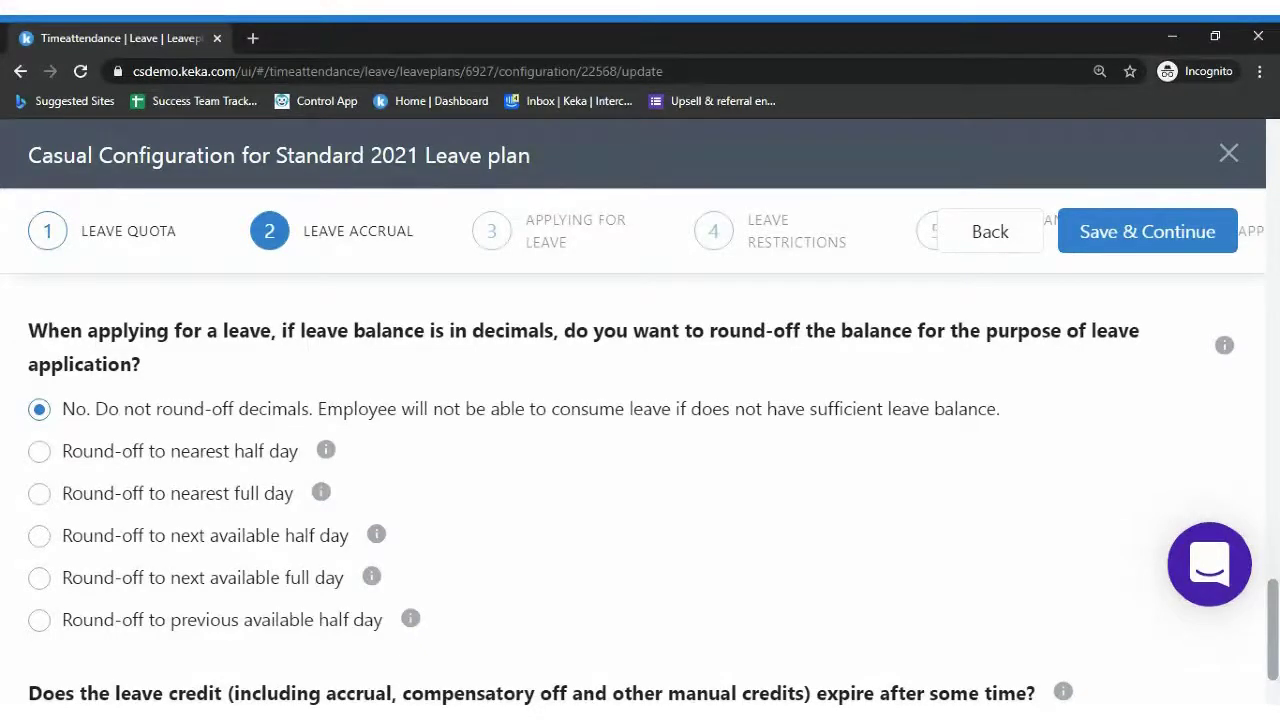
pyautogui.moveTo(329, 457)
pyautogui.moveTo(1275, 652); pyautogui.dragTo(1275, 678)
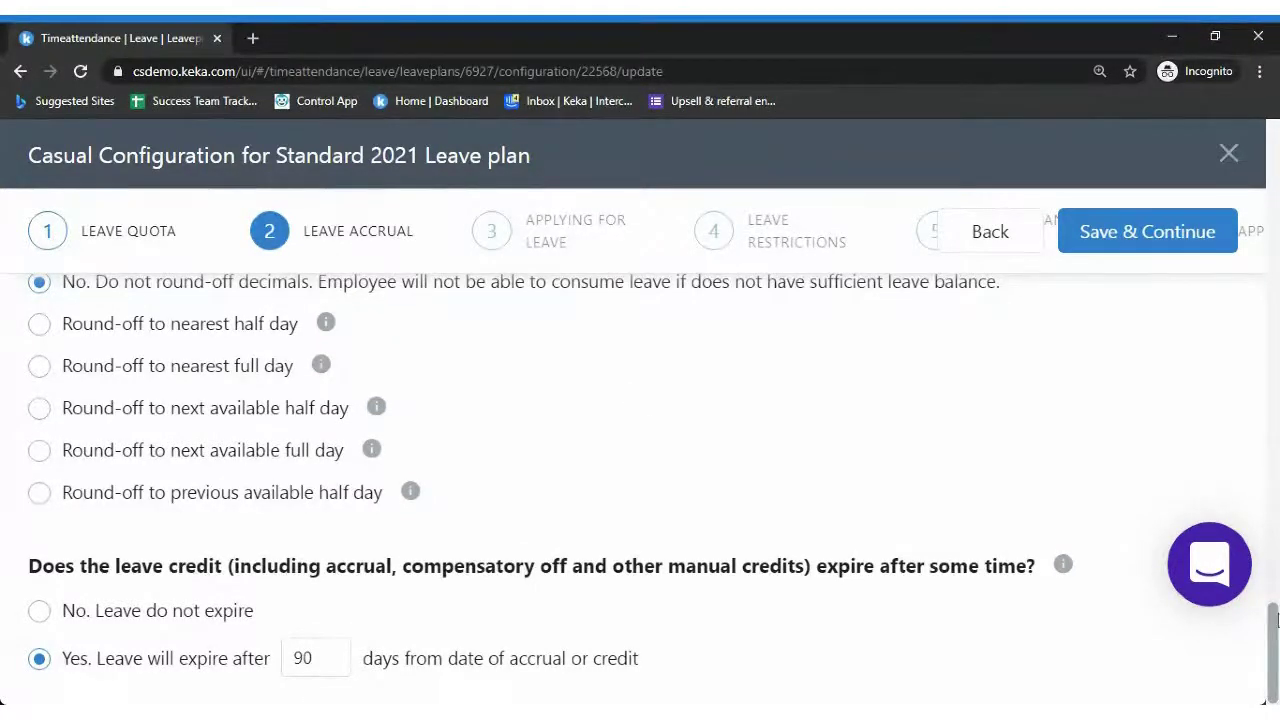
# Save the Casual accrual settings and advance to step 3, Applying for Leave
pyautogui.moveTo(1275, 620); pyautogui.dragTo(1251, 234)
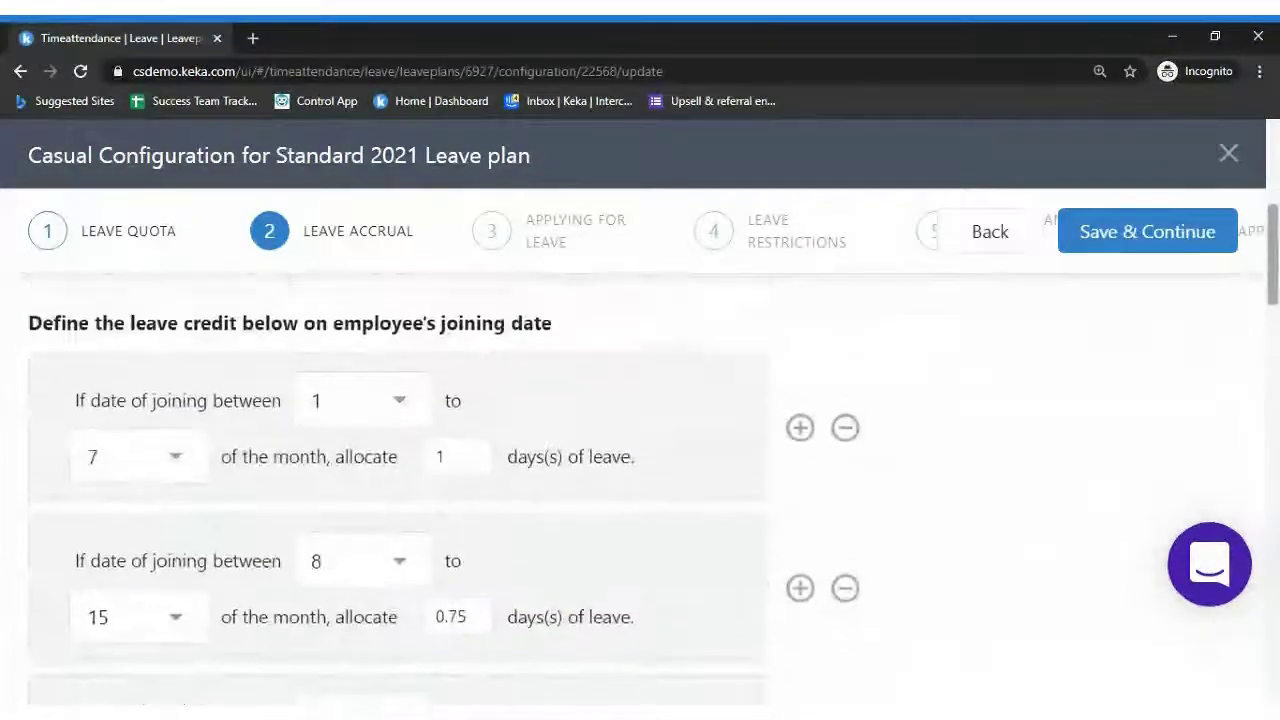
pyautogui.scroll(3, 986, 334)
pyautogui.scroll(2, 1272, 135)
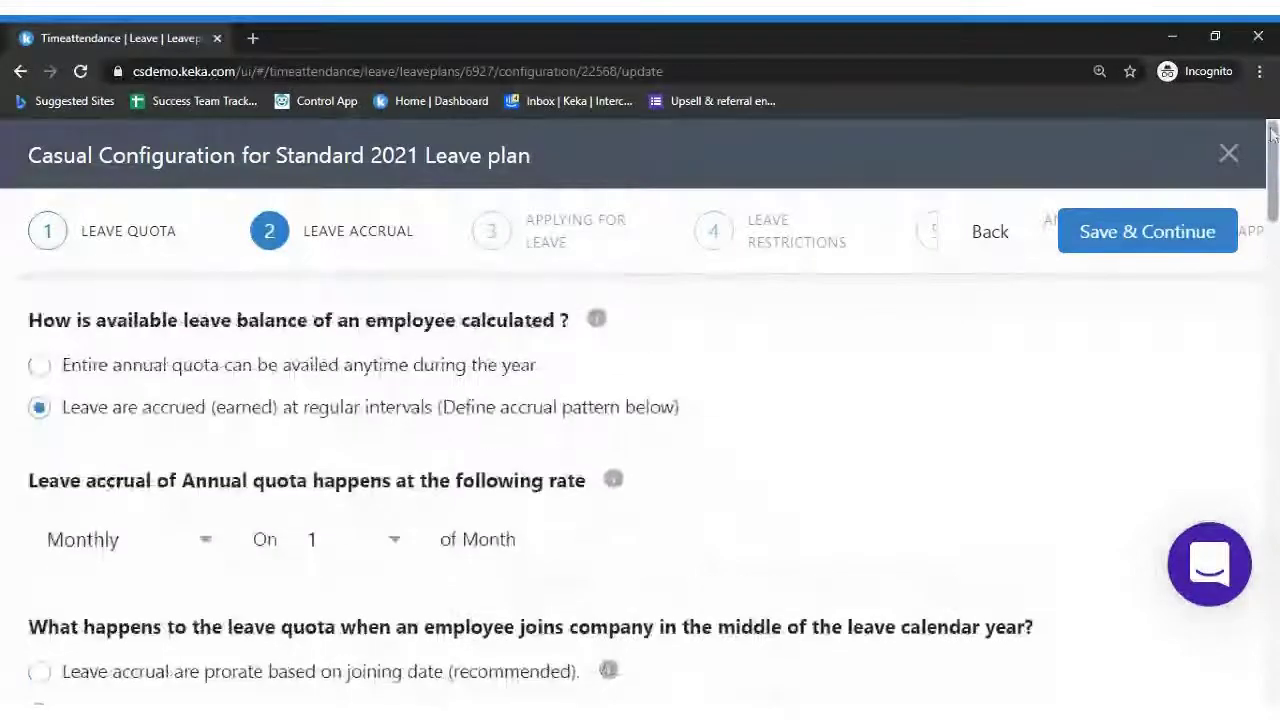
pyautogui.click(1168, 232)
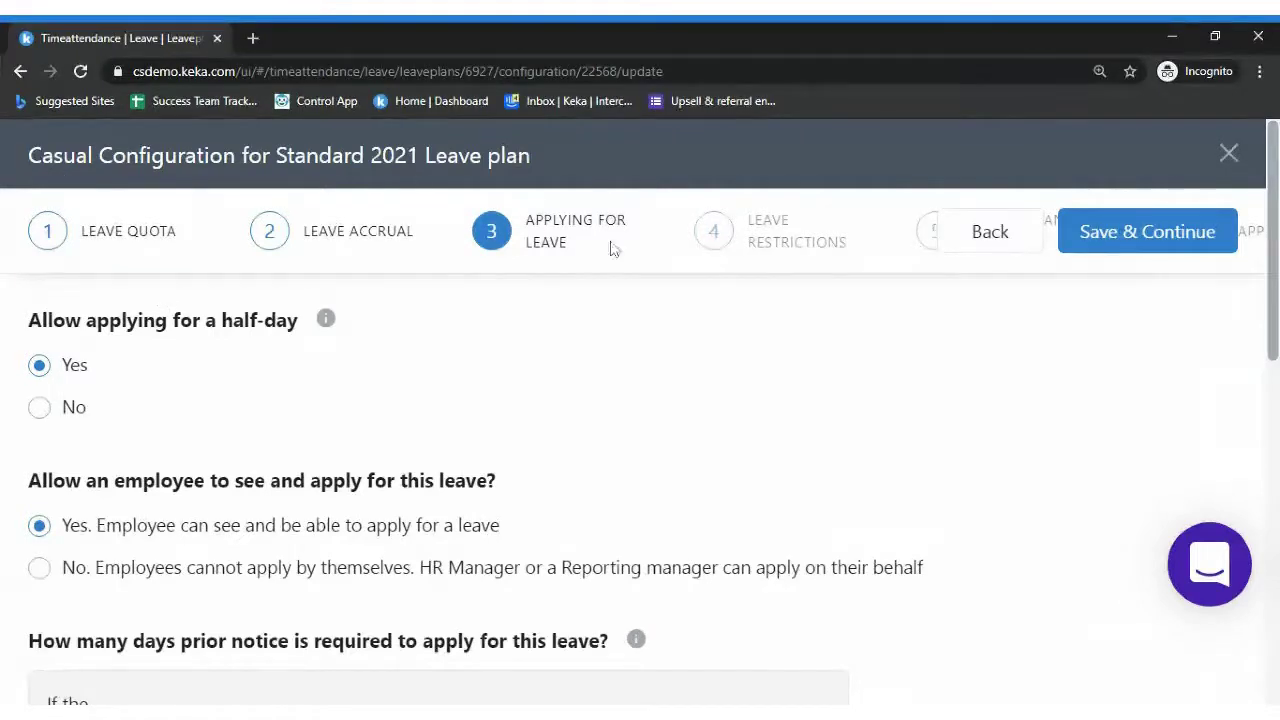
# Review the half-day and self-apply options, then save Applying for Leave to reach Leave Restrictions
pyautogui.scroll(-2, 640, 430)
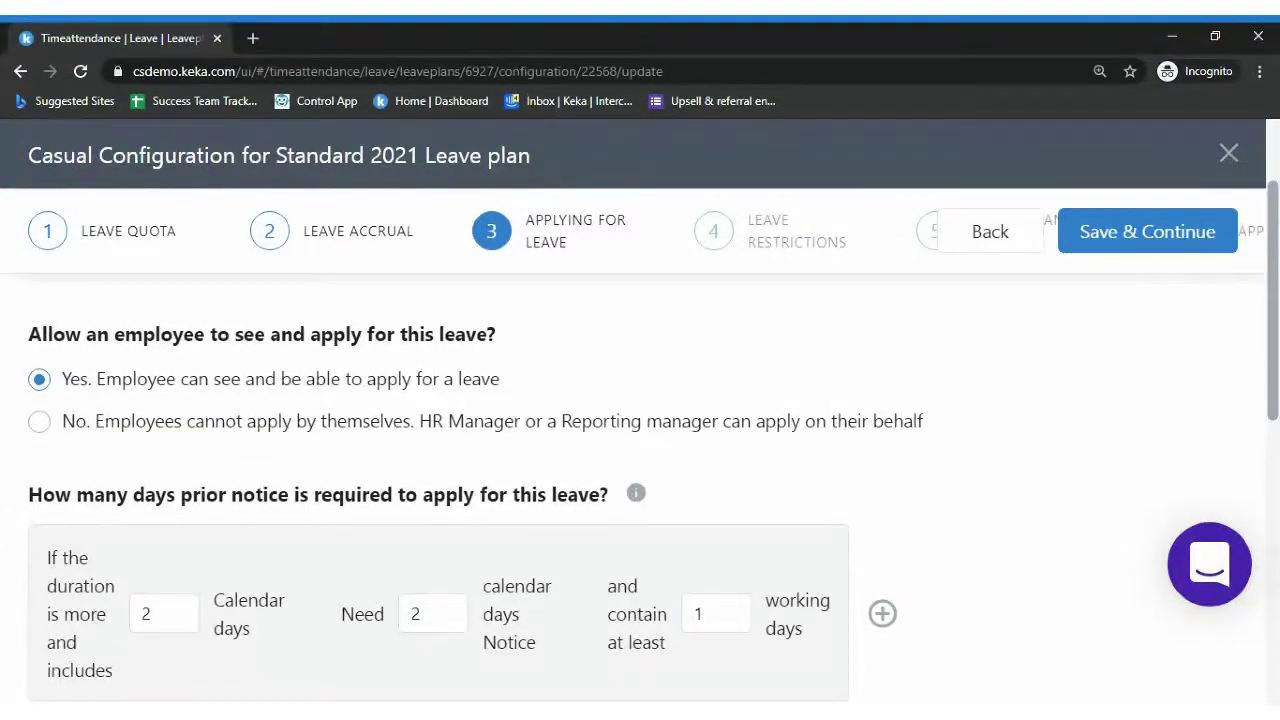
pyautogui.scroll(-1, 640, 450)
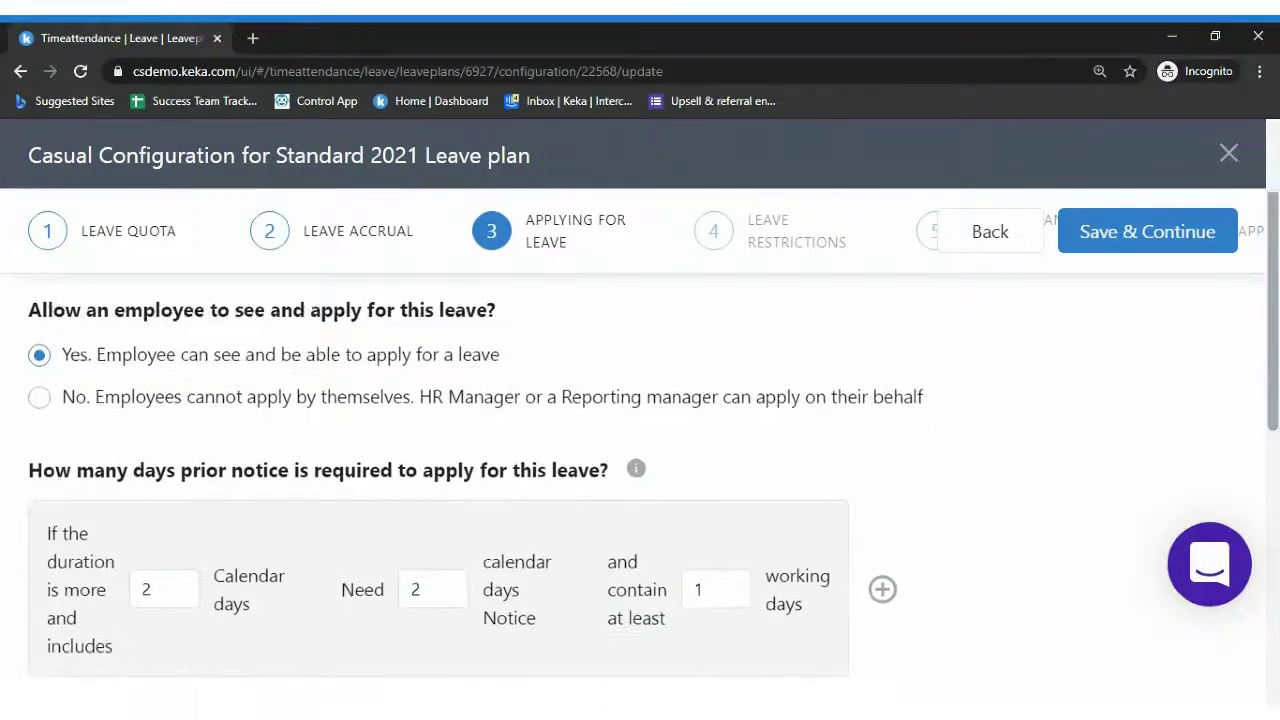
pyautogui.scroll(2, 640, 450)
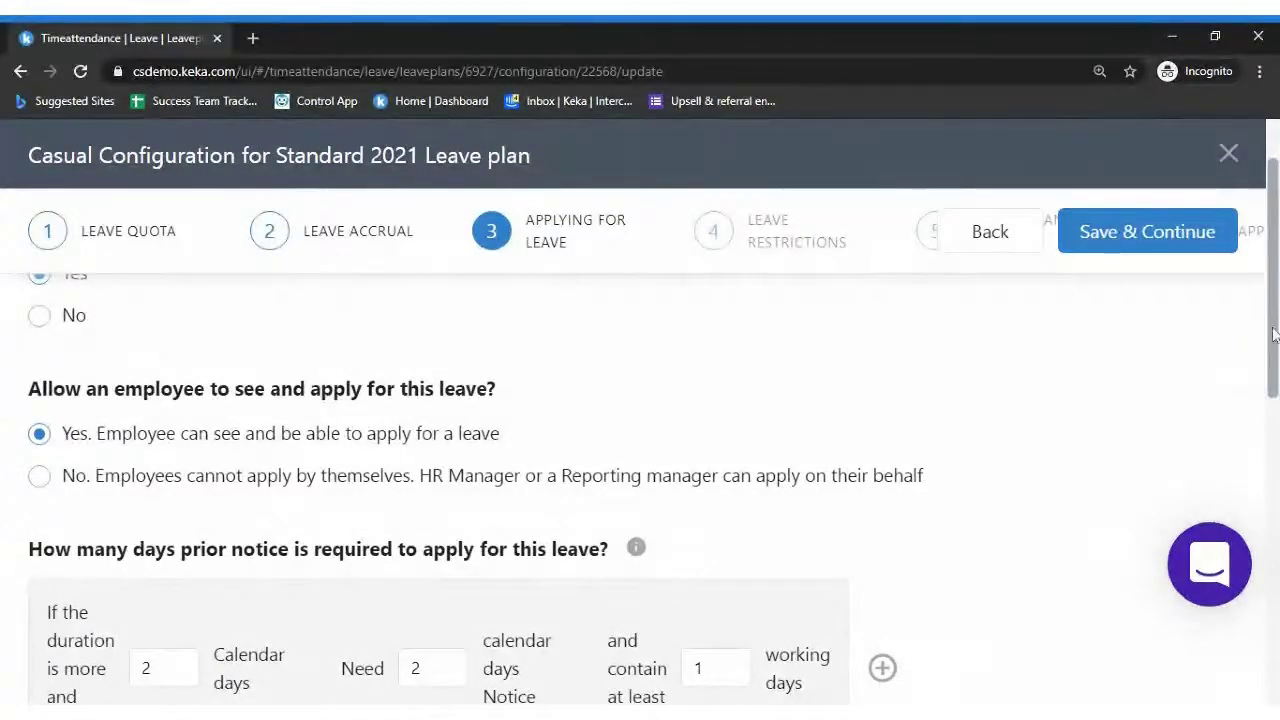
pyautogui.scroll(-1, 640, 450)
pyautogui.scroll(-1, 640, 450)
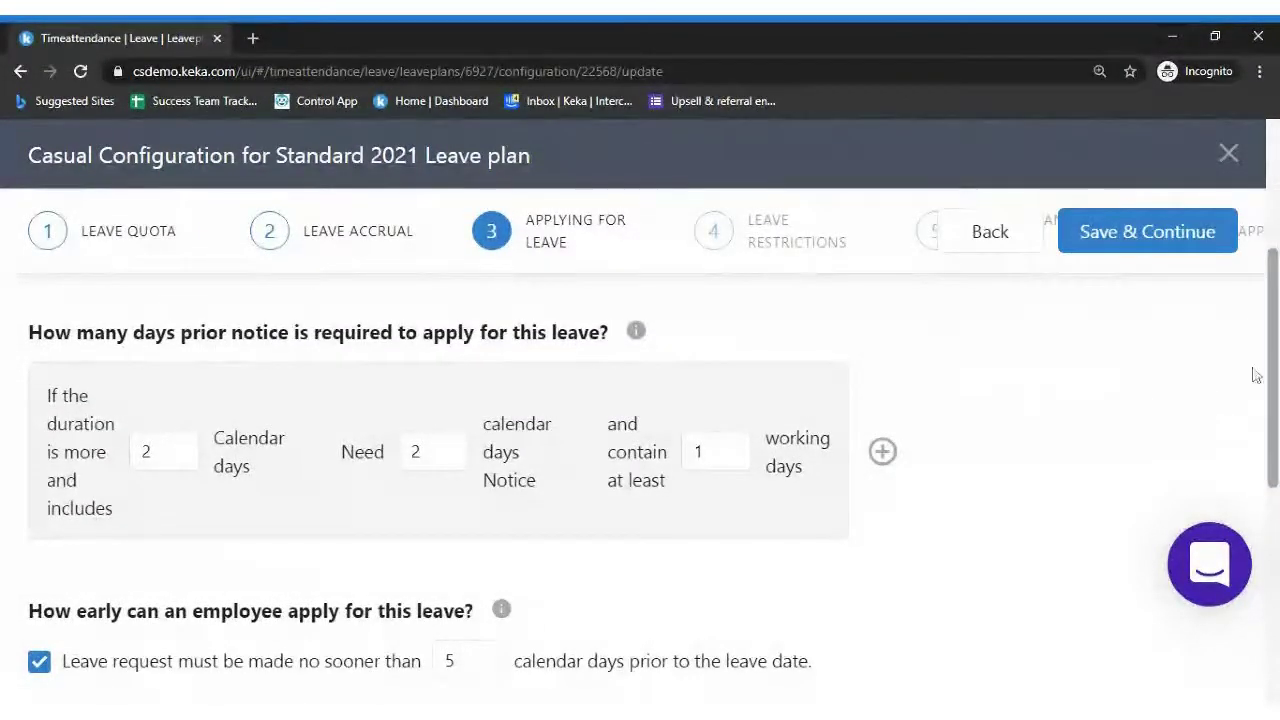
pyautogui.moveTo(1268, 386); pyautogui.dragTo(1276, 483)
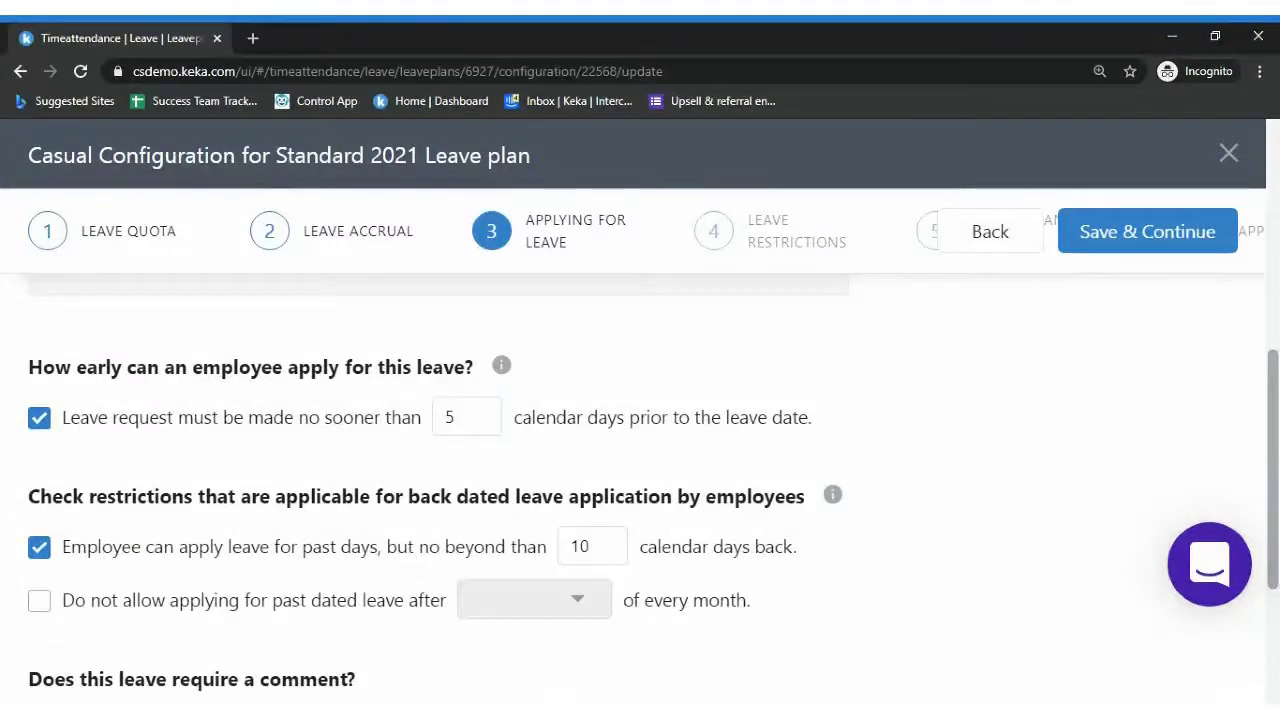
pyautogui.moveTo(1276, 483); pyautogui.dragTo(1276, 532)
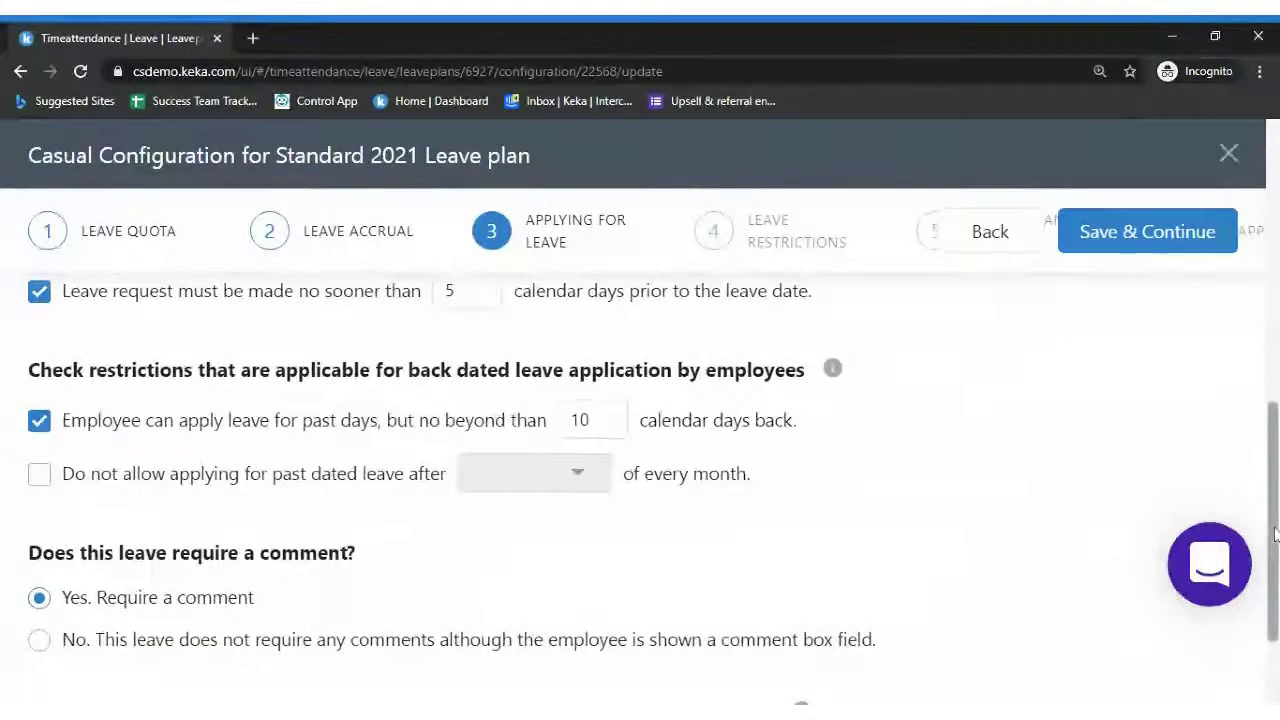
pyautogui.scroll(-2, 1275, 533)
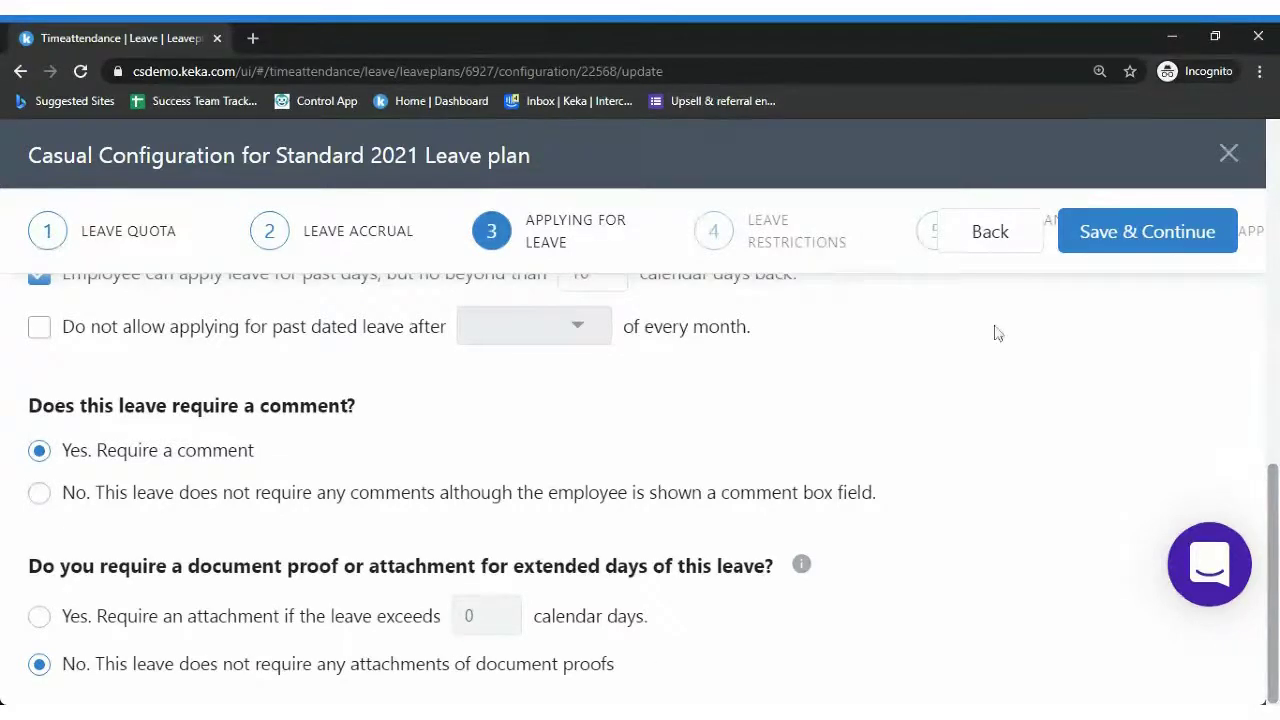
pyautogui.click(1193, 240)
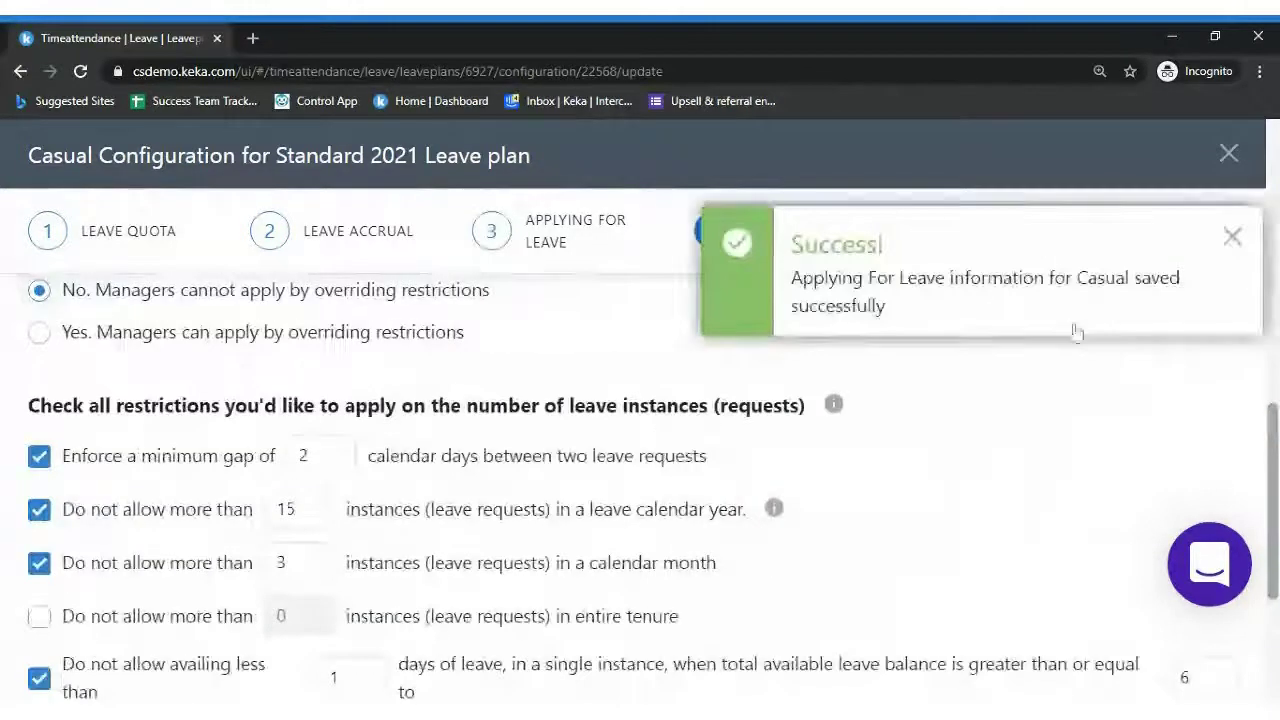
pyautogui.click(1233, 238)
pyautogui.moveTo(1274, 415); pyautogui.dragTo(1274, 130)
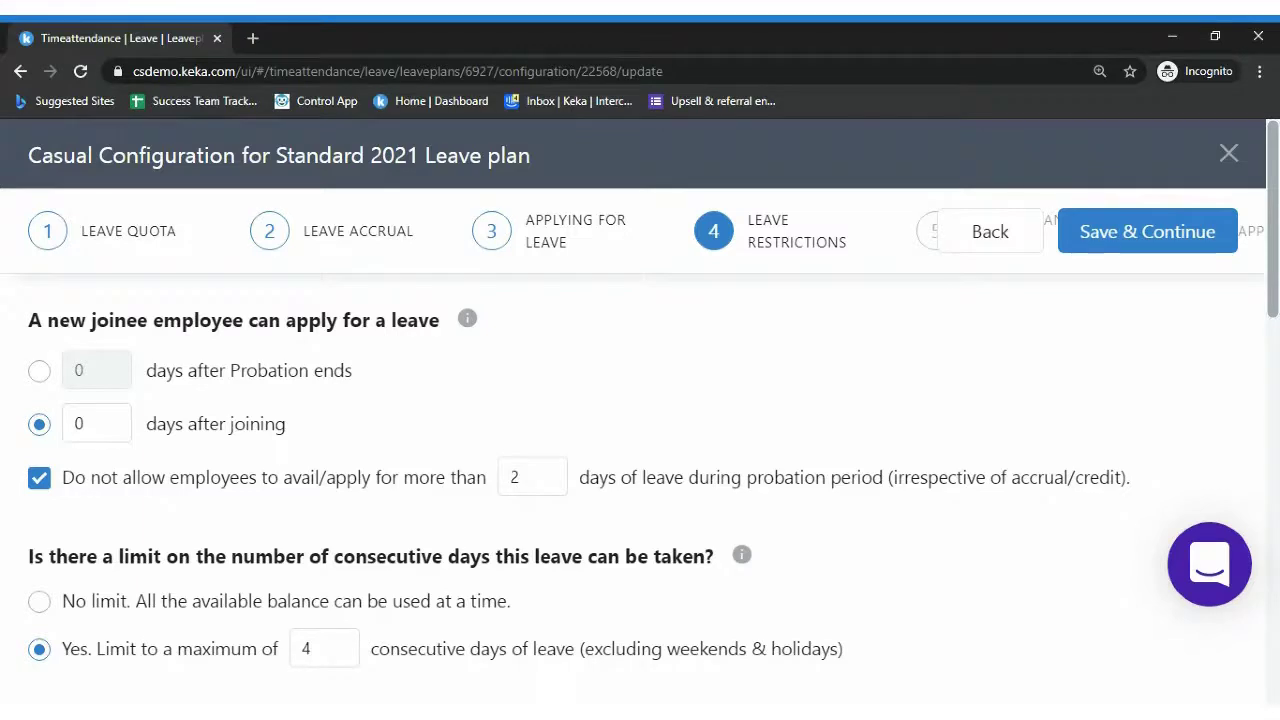
pyautogui.scroll(-3, 3, 480)
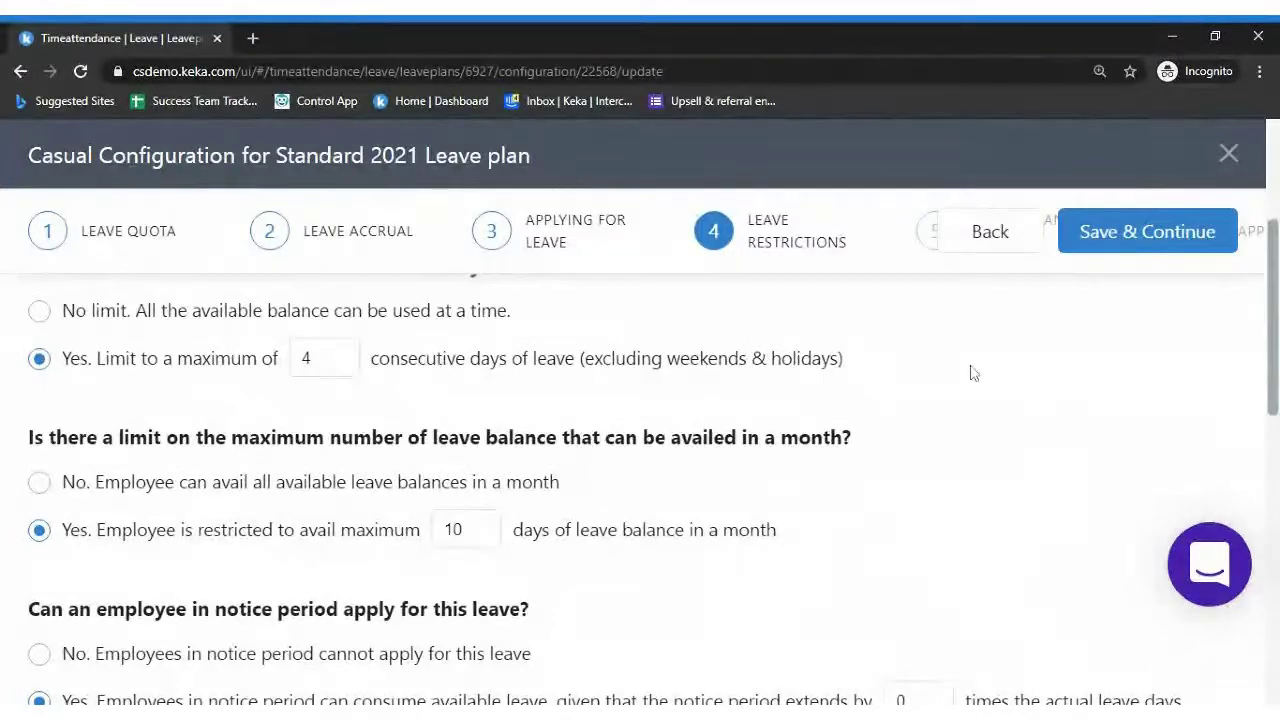
pyautogui.scroll(-1, 1275, 333)
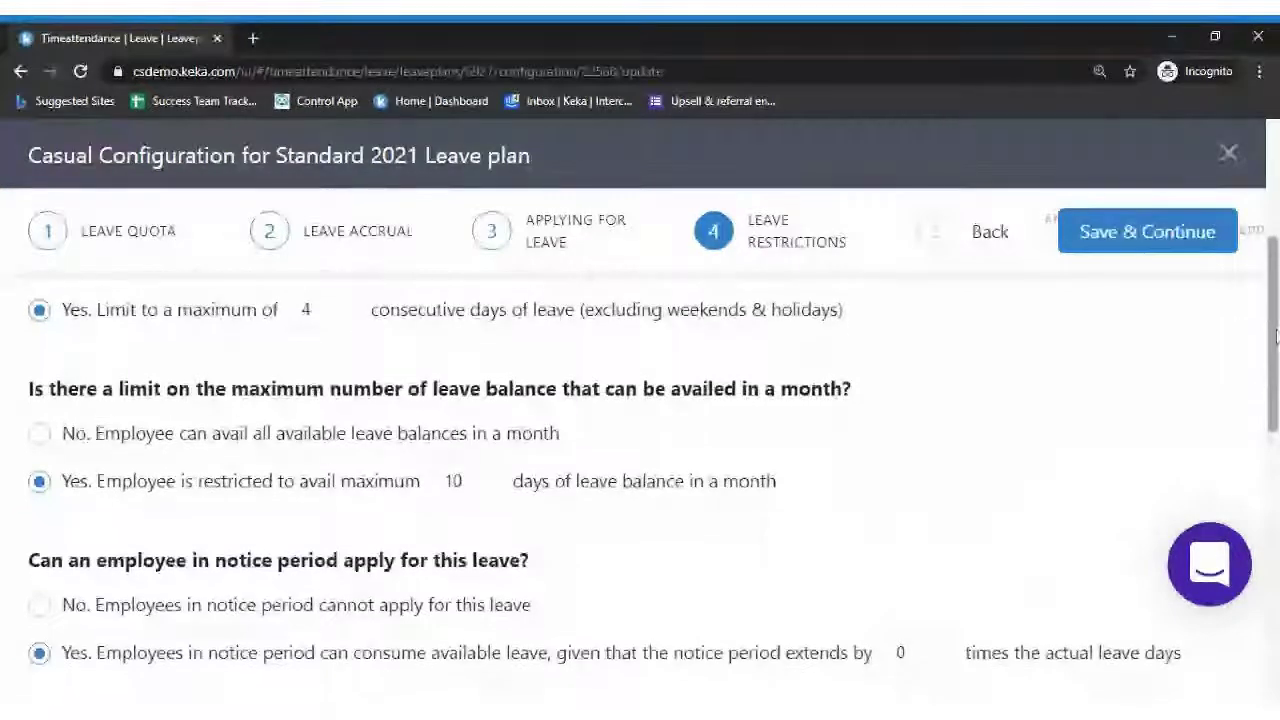
pyautogui.scroll(-1, 1274, 340)
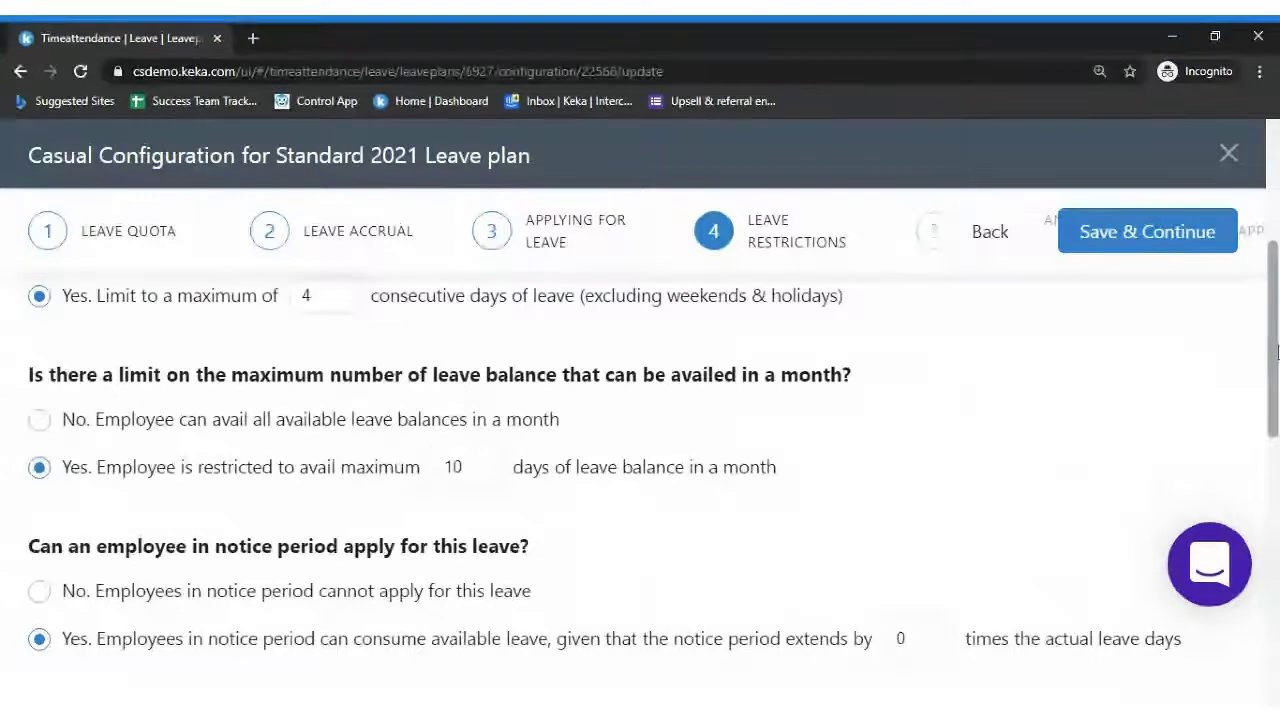
pyautogui.scroll(-2, 1277, 350)
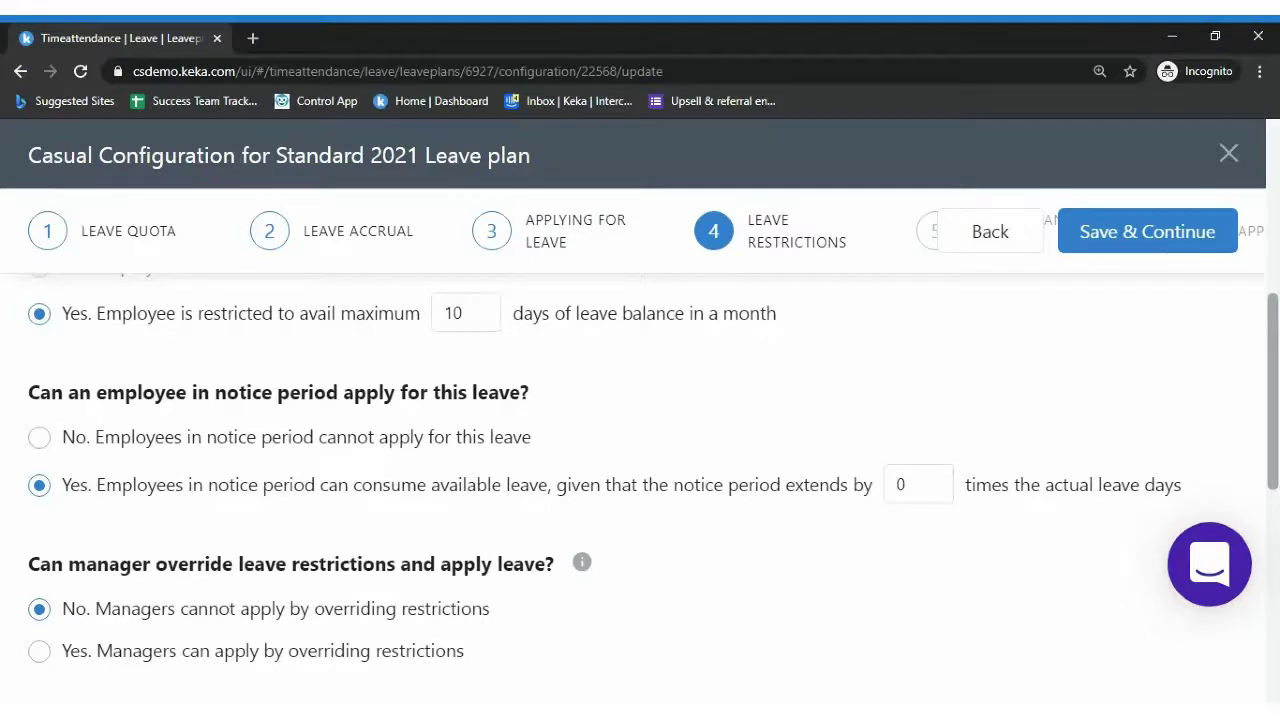
pyautogui.click(906, 485)
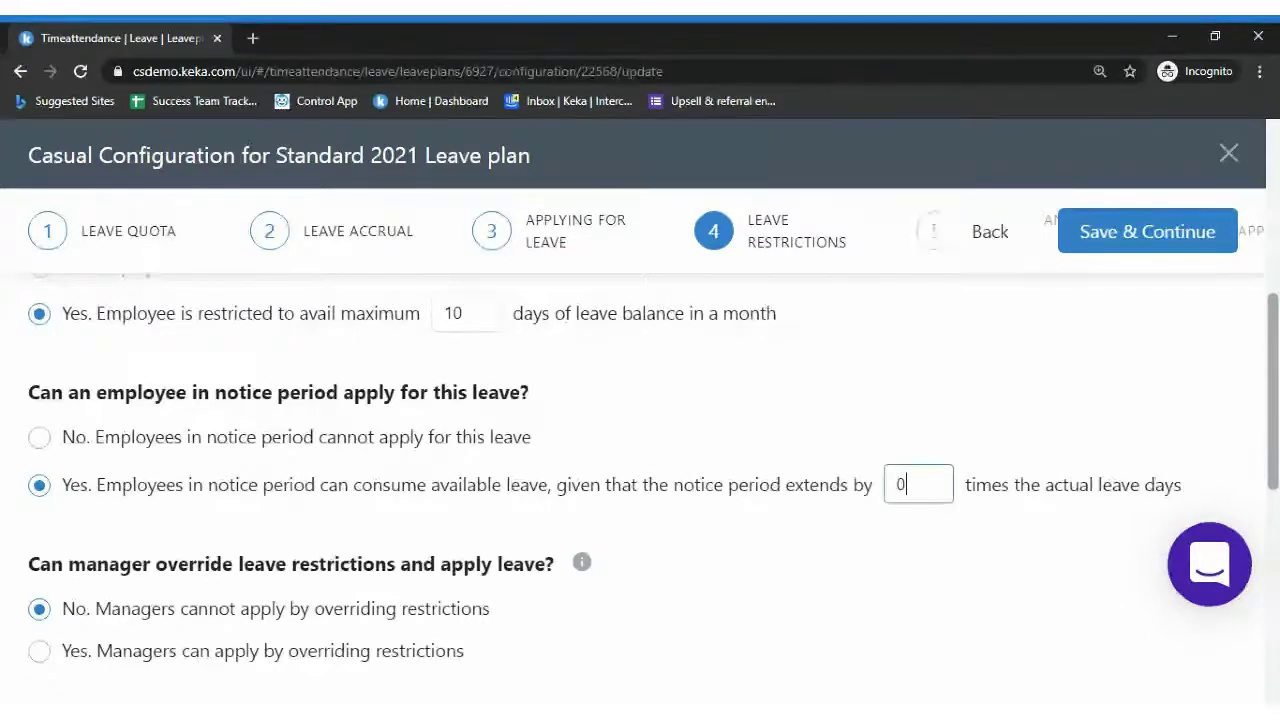
pyautogui.press('BackSpace')
pyautogui.write('1')
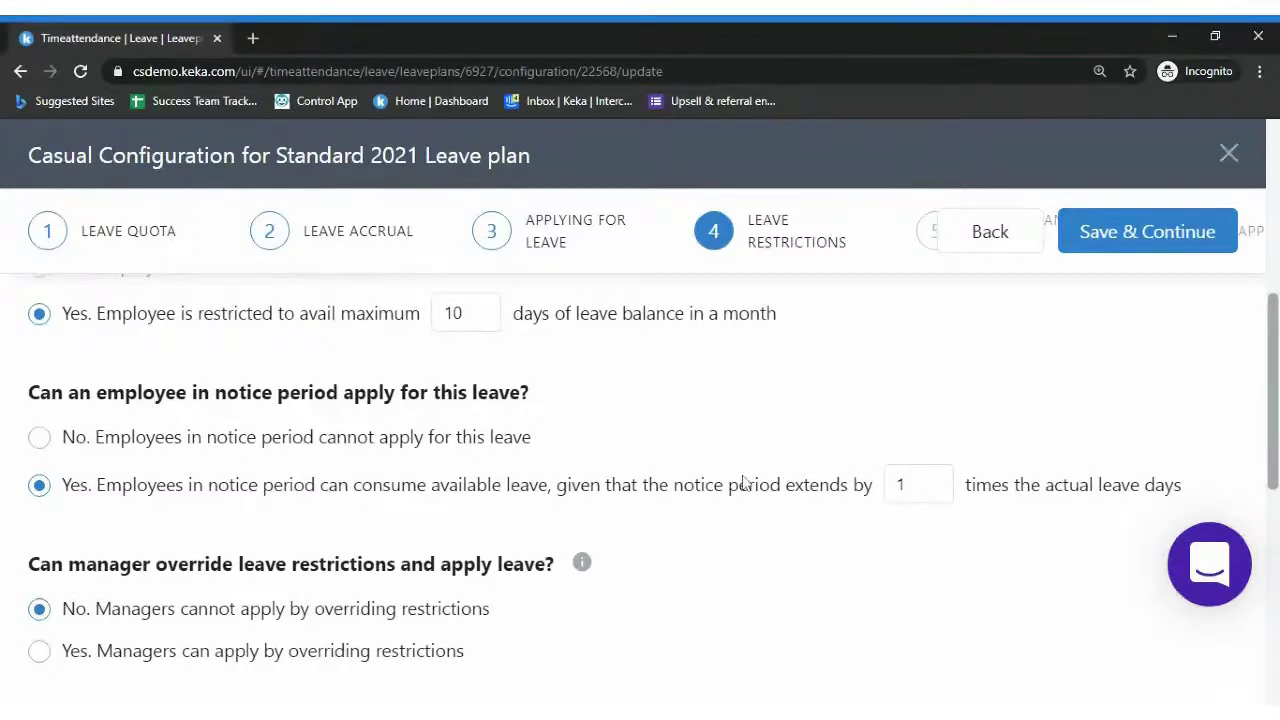
pyautogui.click(910, 484)
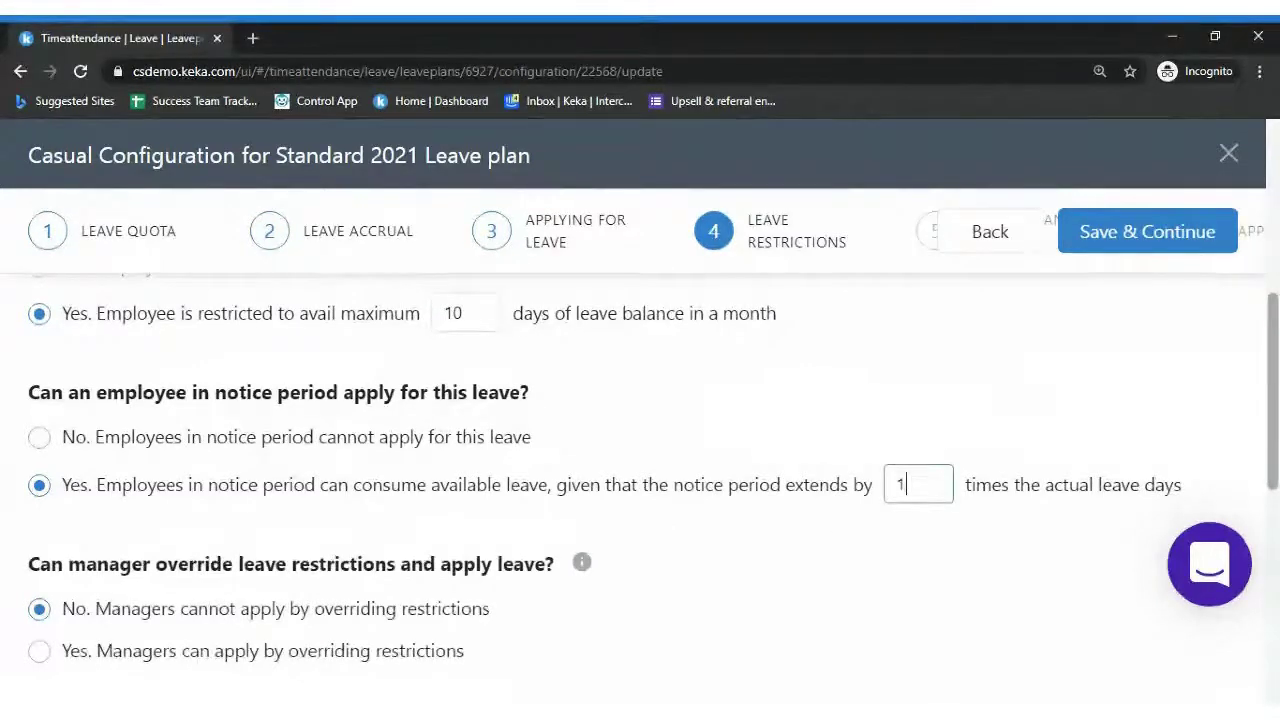
pyautogui.press('BackSpace')
pyautogui.write('0')
pyautogui.scroll(-2, 640, 450)
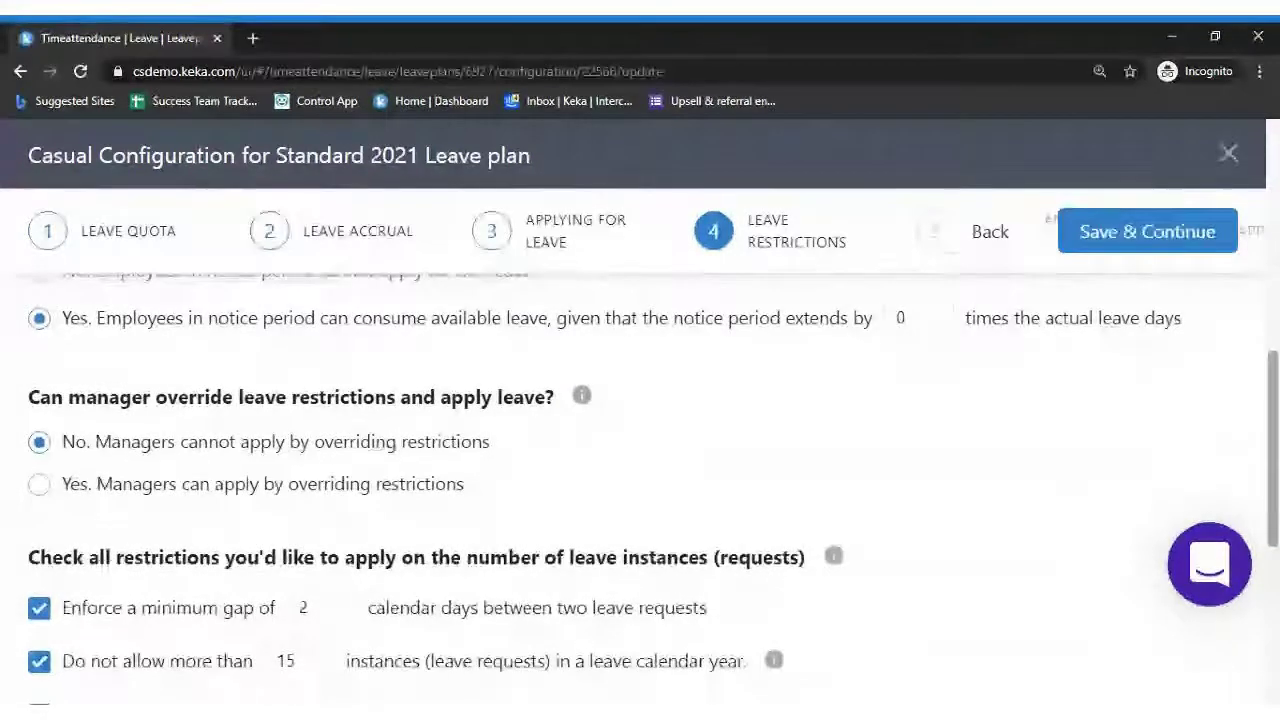
pyautogui.scroll(-1, 1275, 440)
pyautogui.scroll(1, 1275, 440)
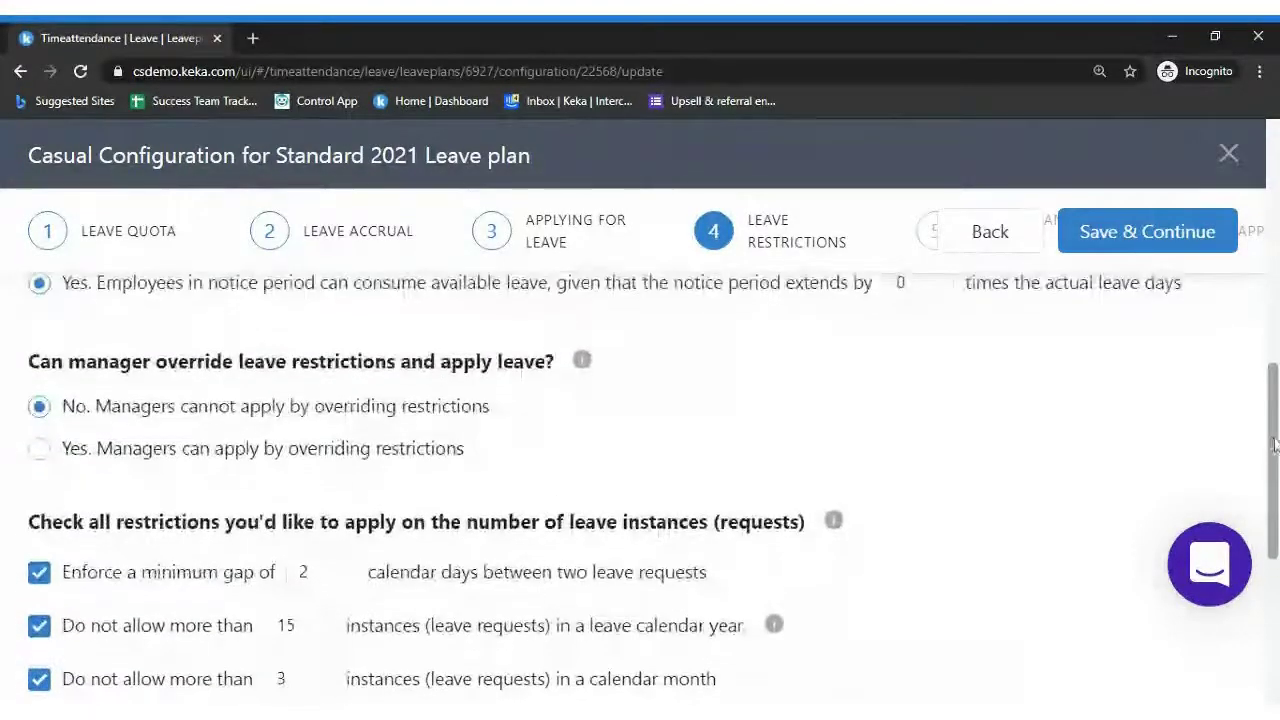
pyautogui.scroll(-1, 582, 366)
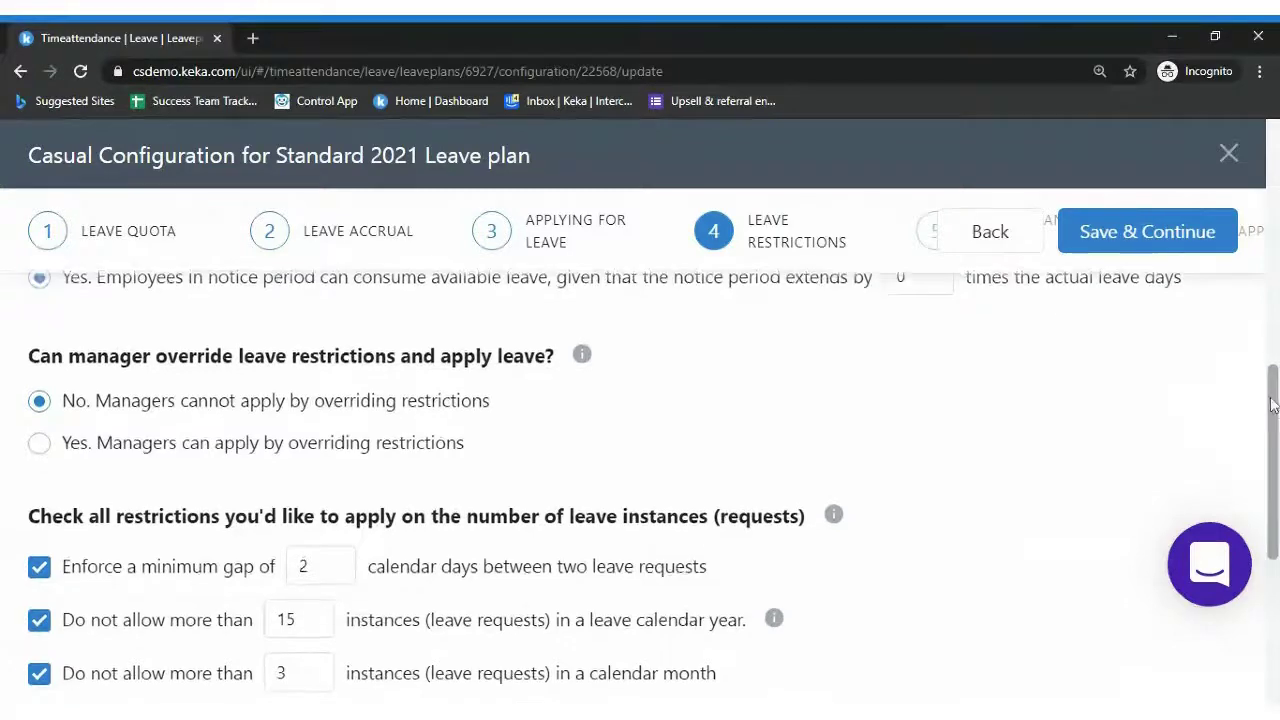
pyautogui.moveTo(1272, 400); pyautogui.dragTo(1272, 425)
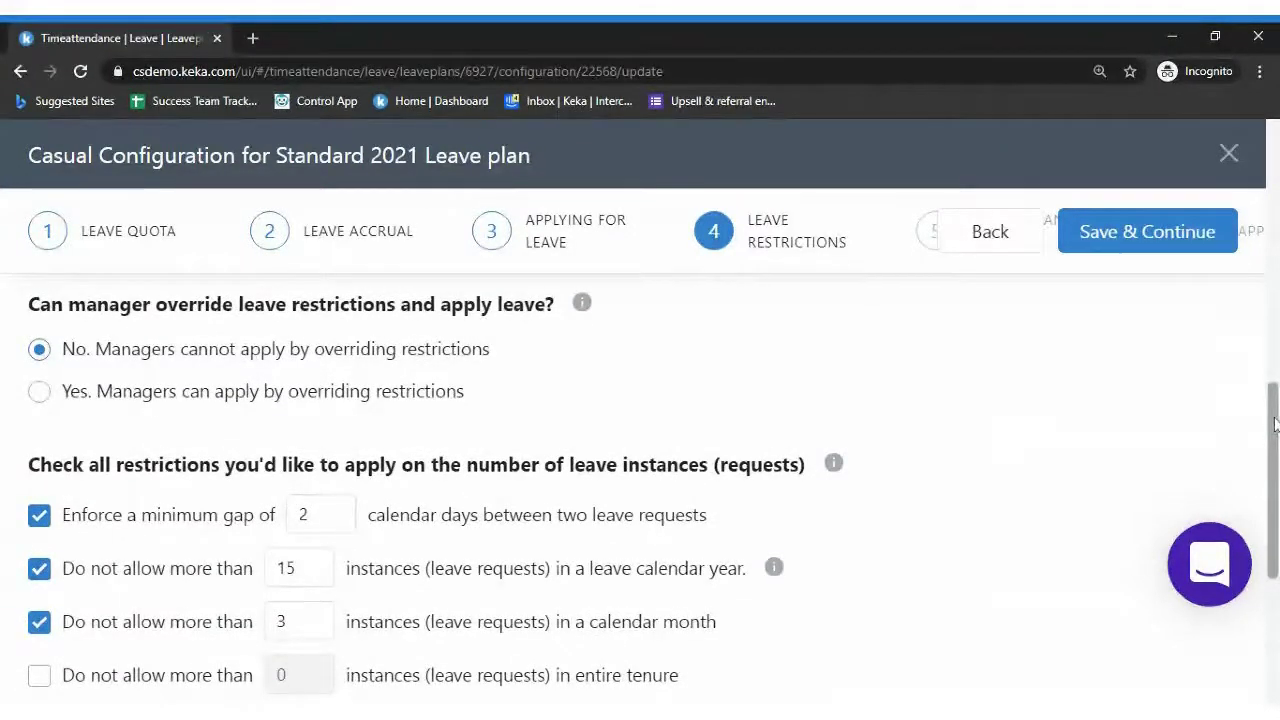
pyautogui.moveTo(1274, 425)
pyautogui.mouseDown()
pyautogui.moveTo(1275, 466)
pyautogui.moveTo(1268, 423)
pyautogui.mouseUp()
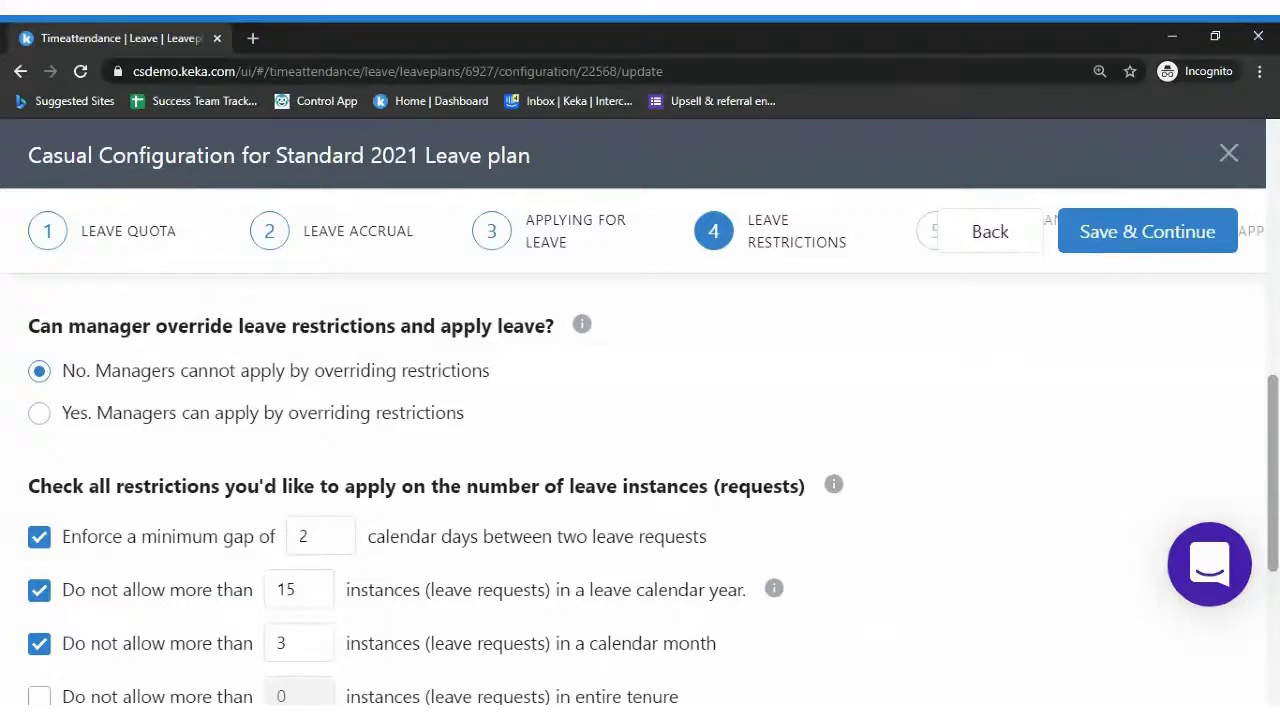
pyautogui.scroll(-1, 1270, 346)
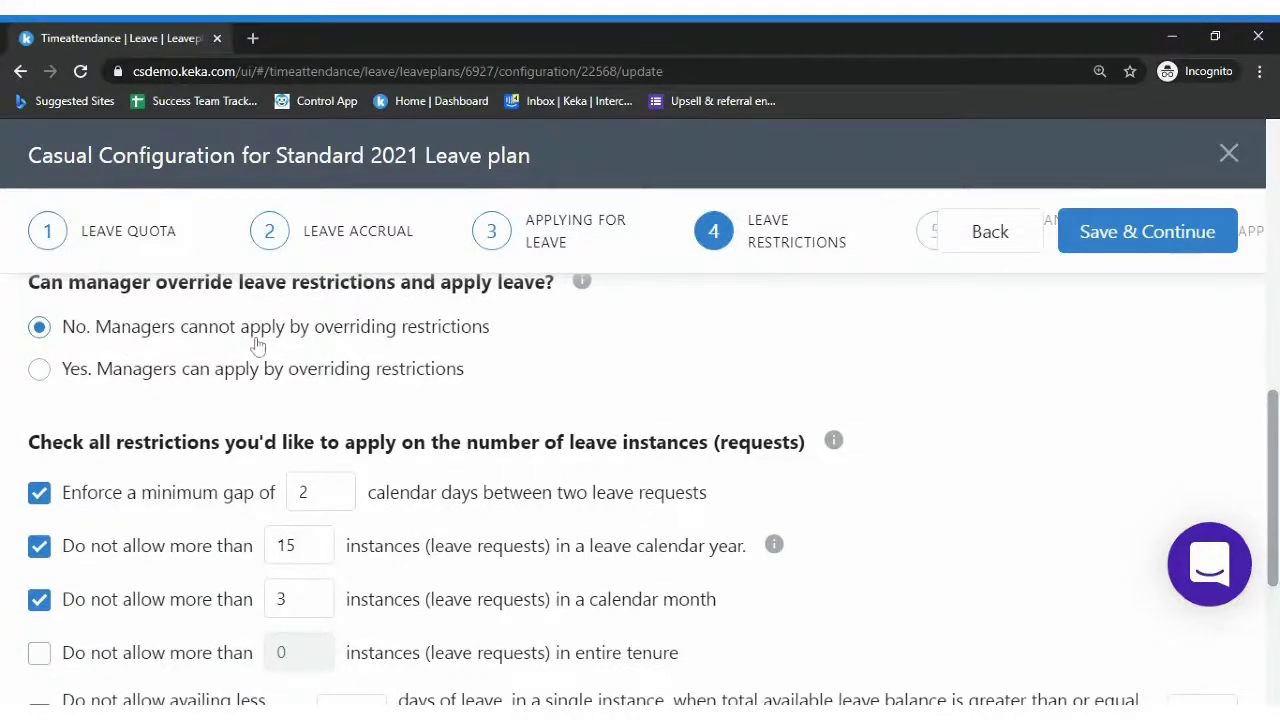
pyautogui.scroll(-2, 774, 406)
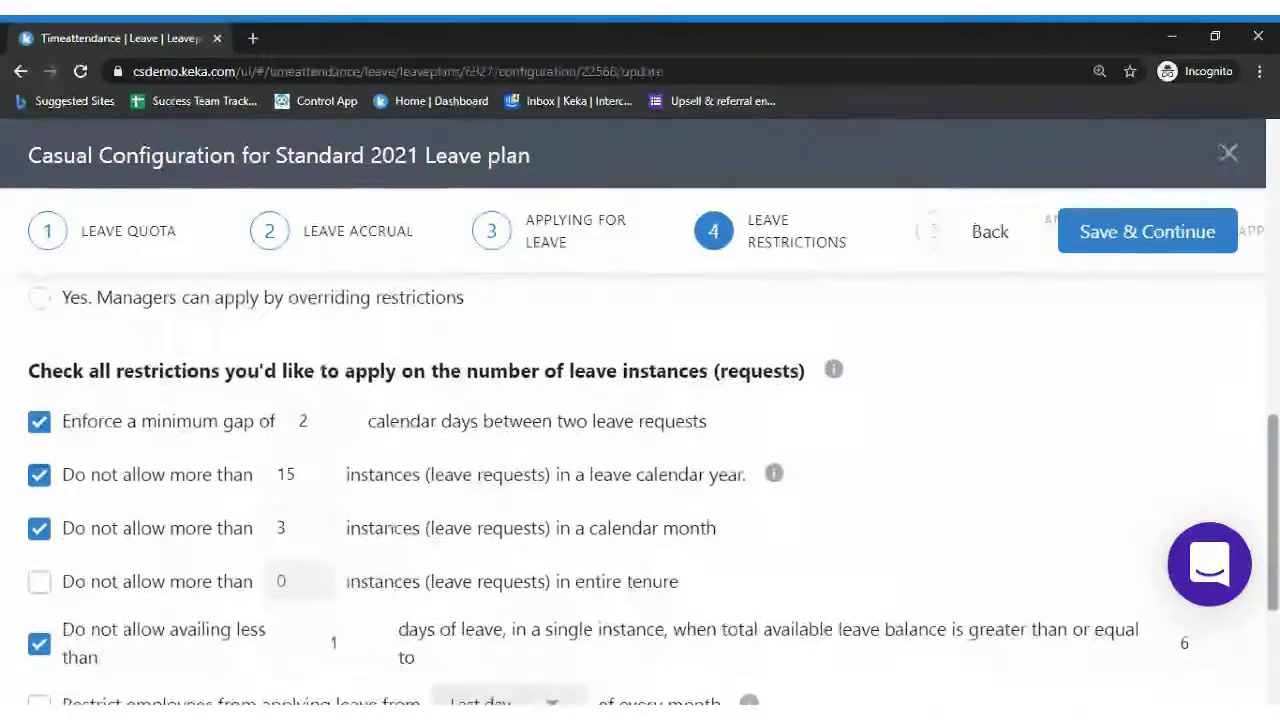
pyautogui.scroll(-1, 1183, 598)
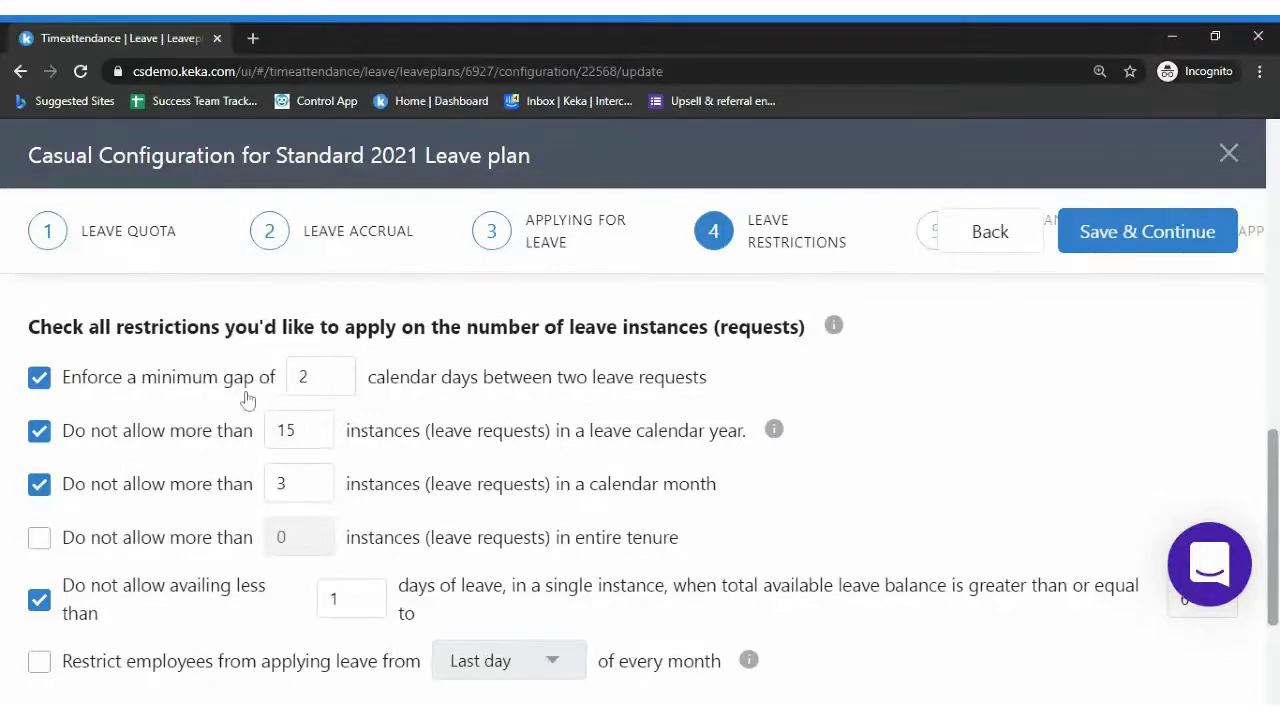
pyautogui.click(300, 390)
pyautogui.scroll(-2, 1200, 509)
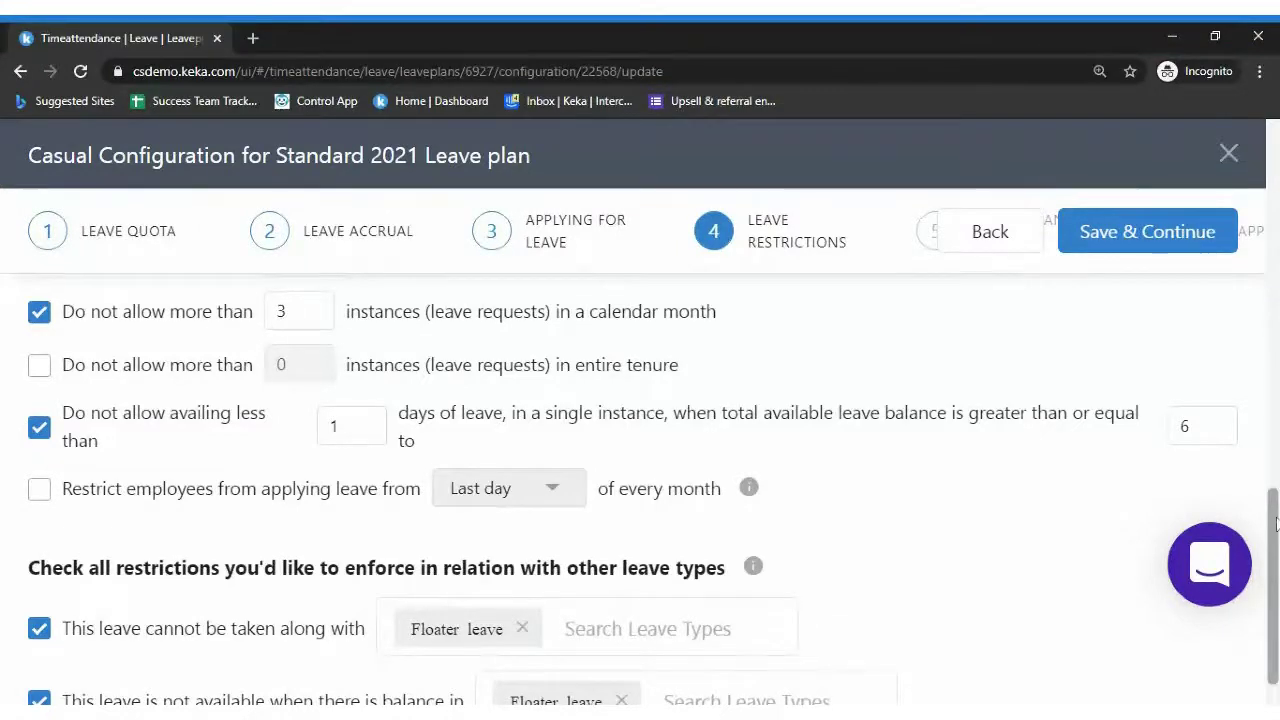
pyautogui.scroll(-1, 1275, 522)
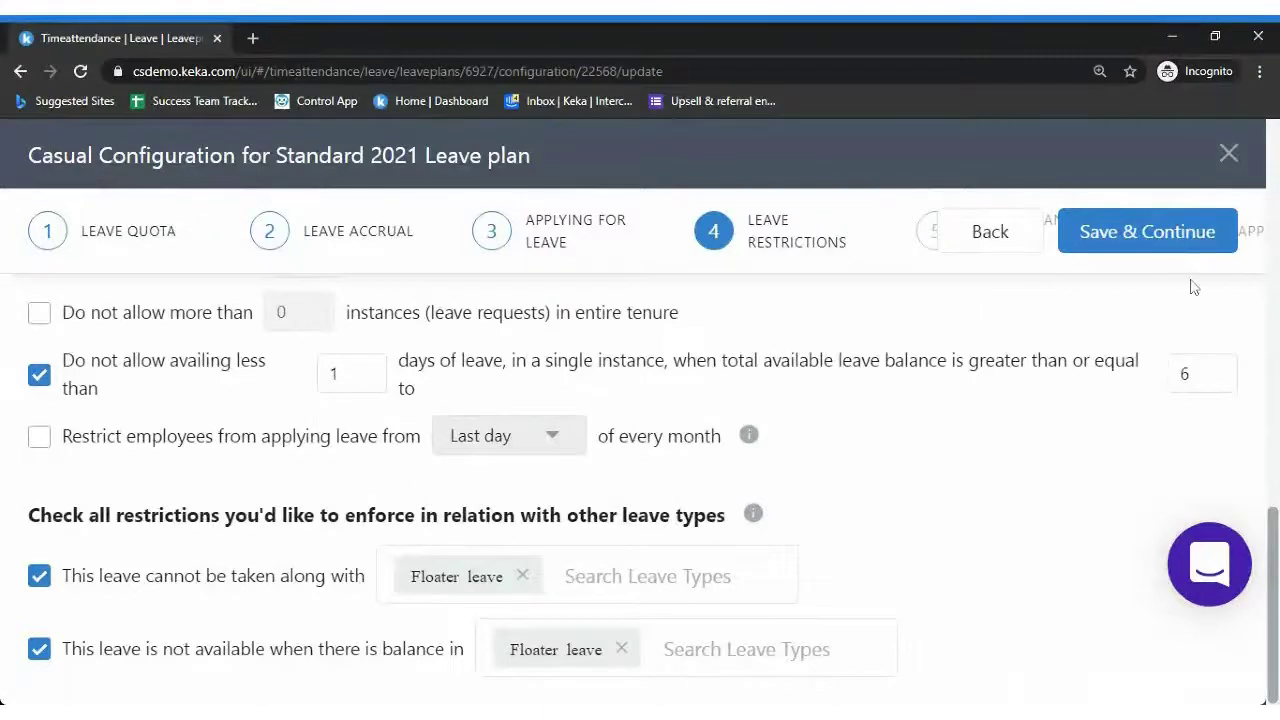
# Save the Casual leave restrictions to move on to the sandwich rules step
pyautogui.click(1155, 238)
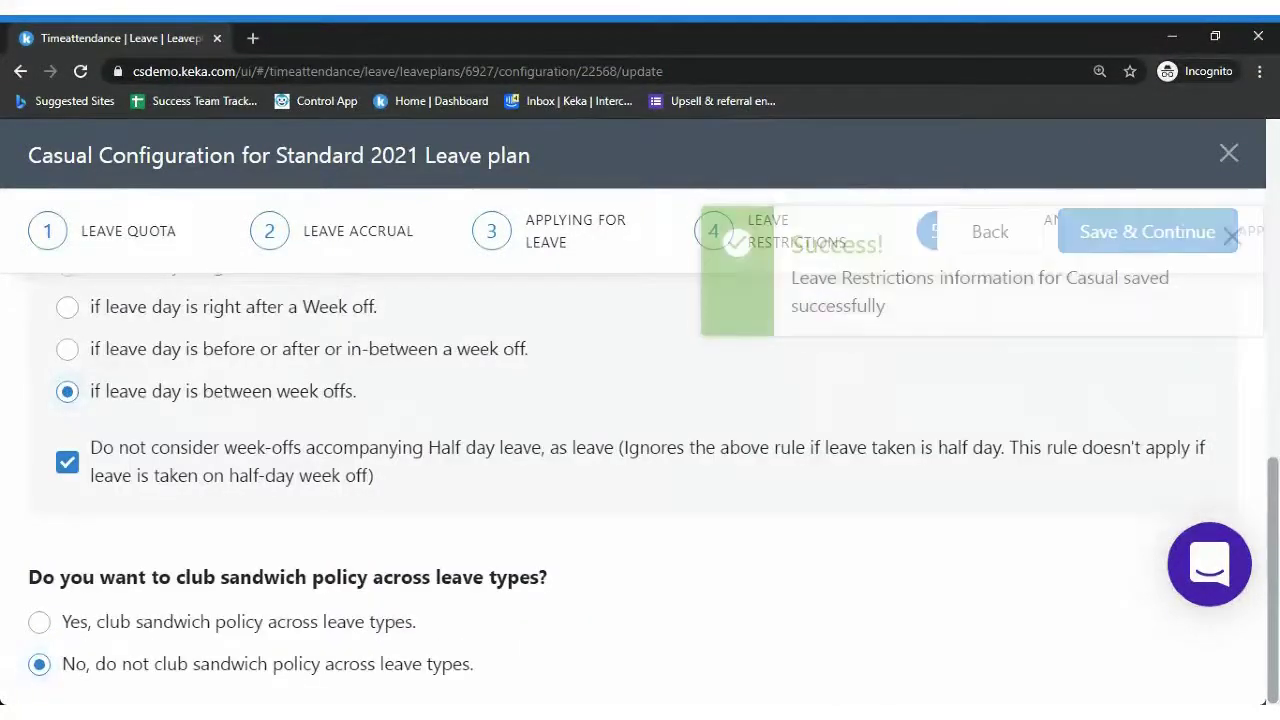
pyautogui.scroll(10, 1262, 228)
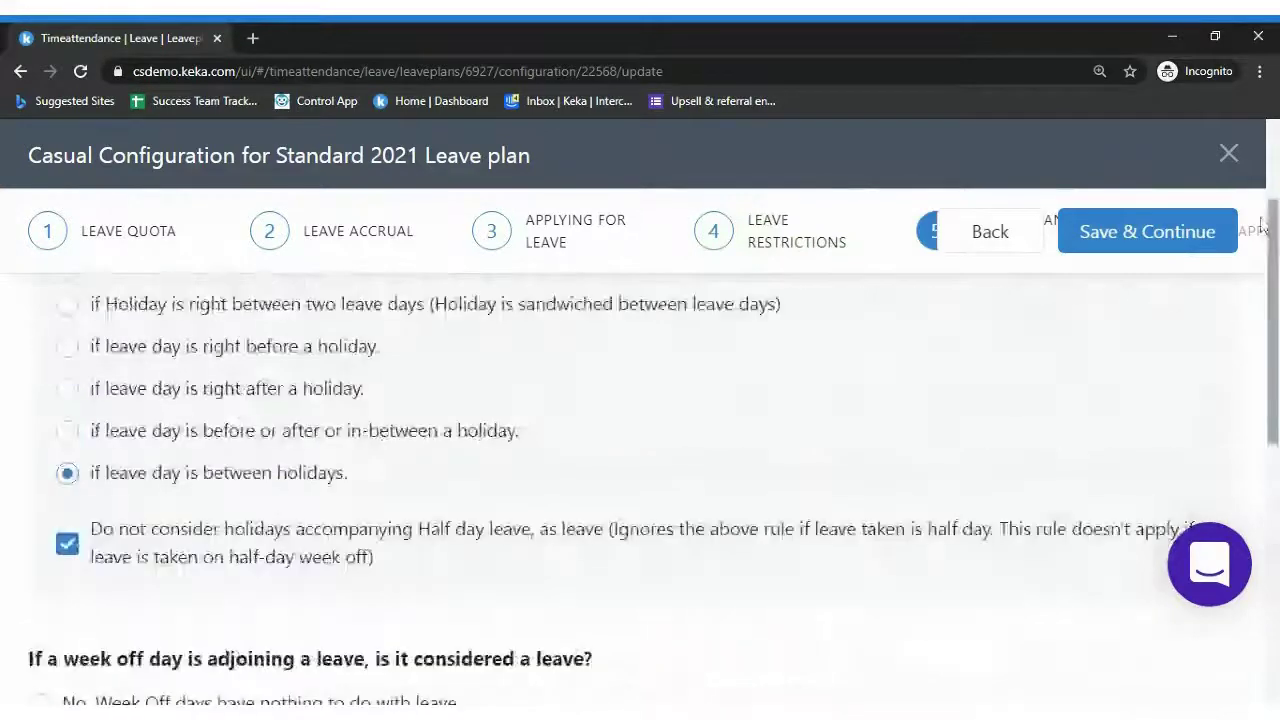
pyautogui.scroll(3, 1262, 228)
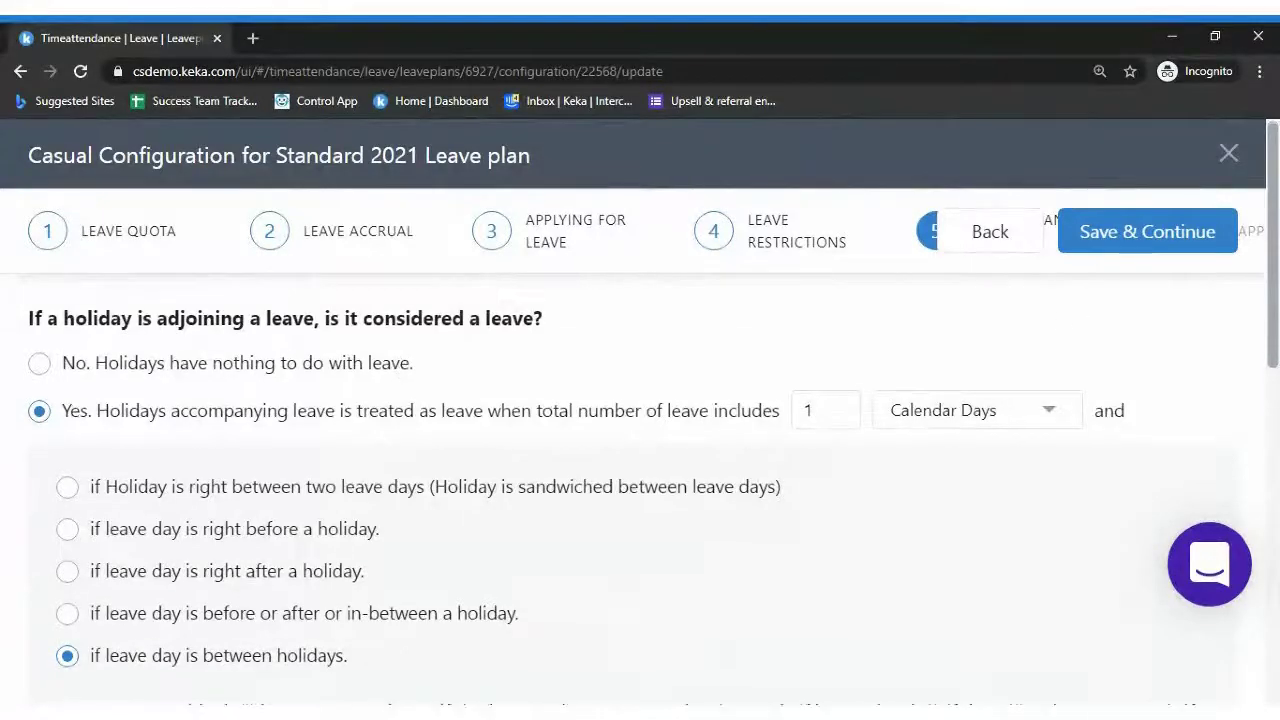
pyautogui.scroll(-4, 1275, 478)
# Review the holiday and week-off sandwich rules, including the between-week-offs option excluding half days
pyautogui.moveTo(1275, 478); pyautogui.dragTo(1272, 306)
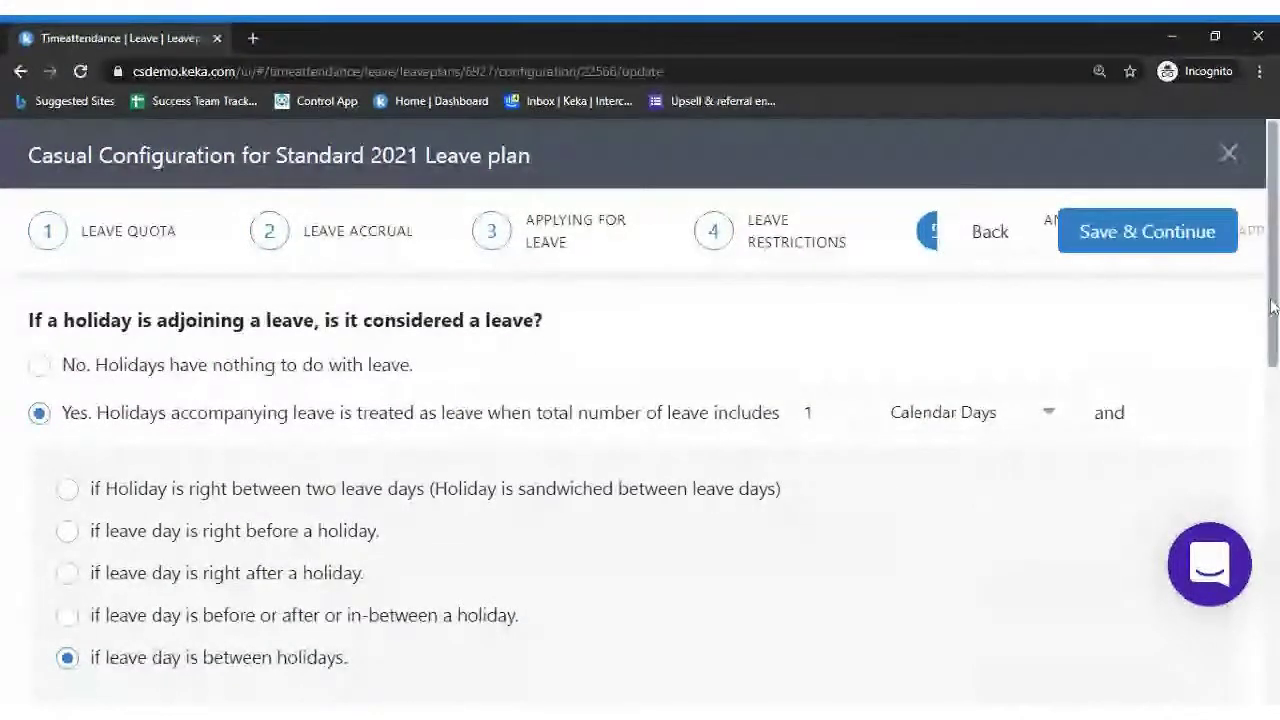
pyautogui.moveTo(1272, 306); pyautogui.dragTo(1275, 322)
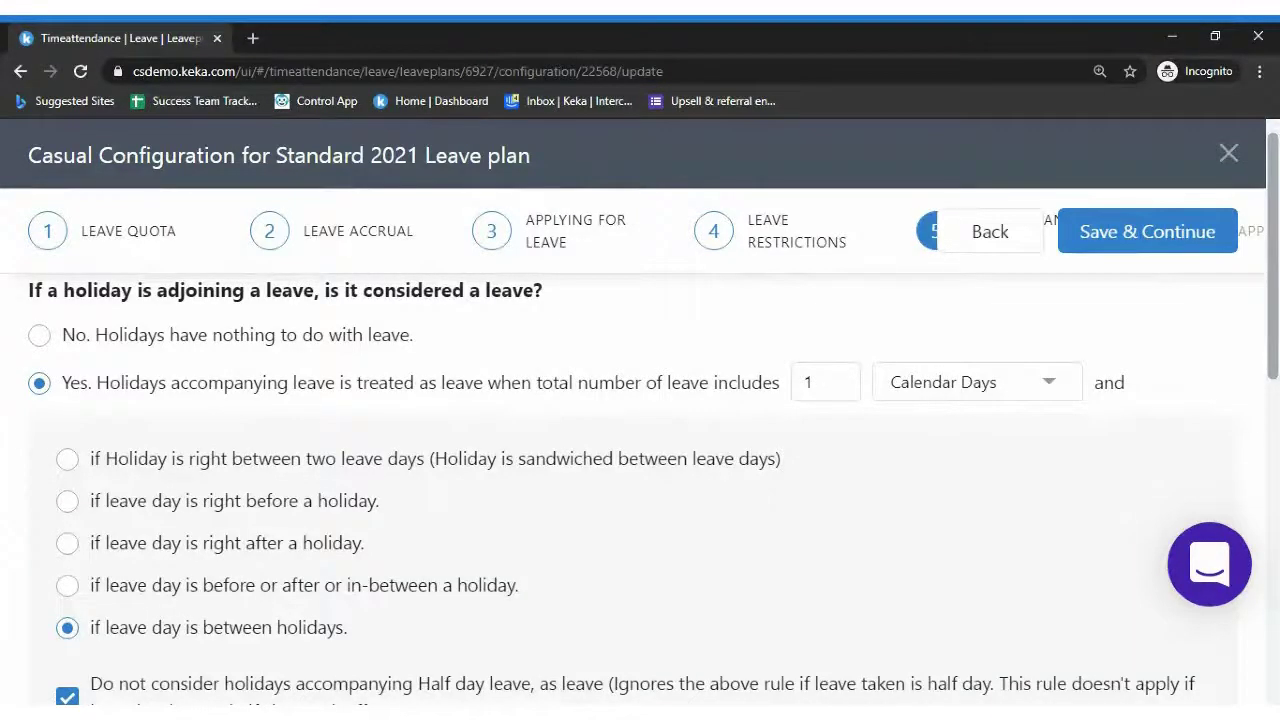
pyautogui.scroll(-1, 640, 420)
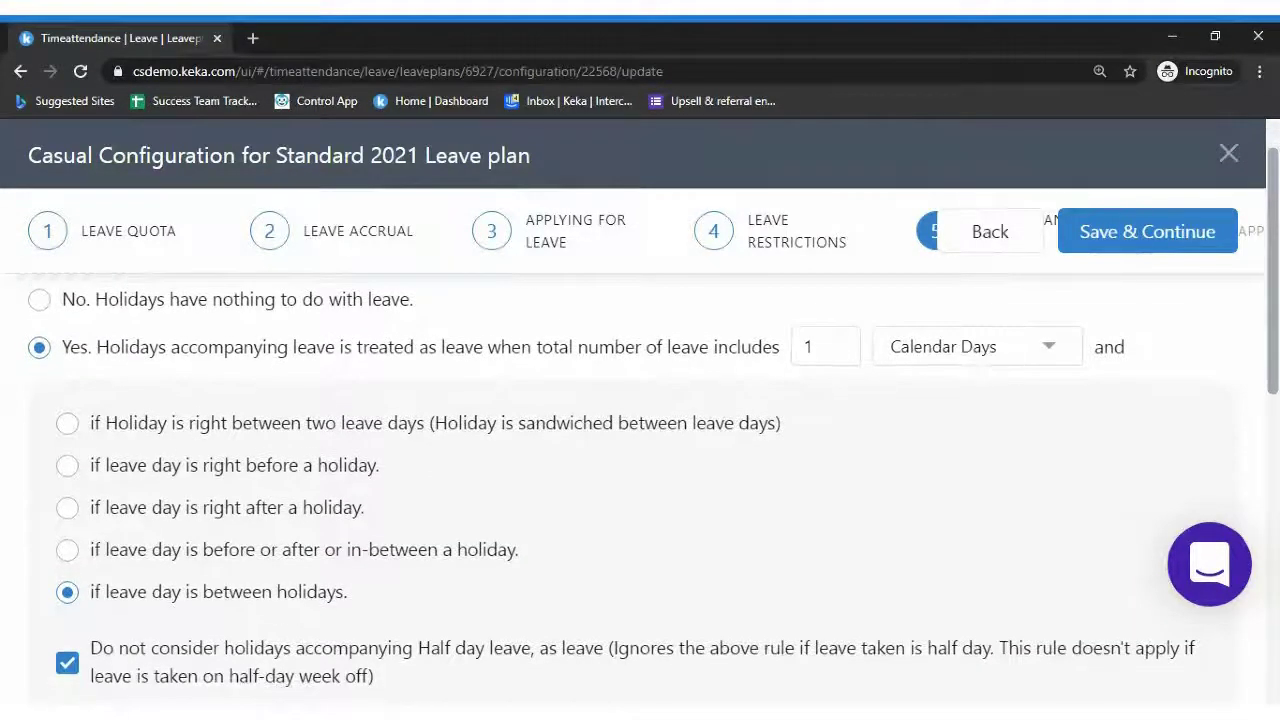
pyautogui.scroll(-1, 640, 450)
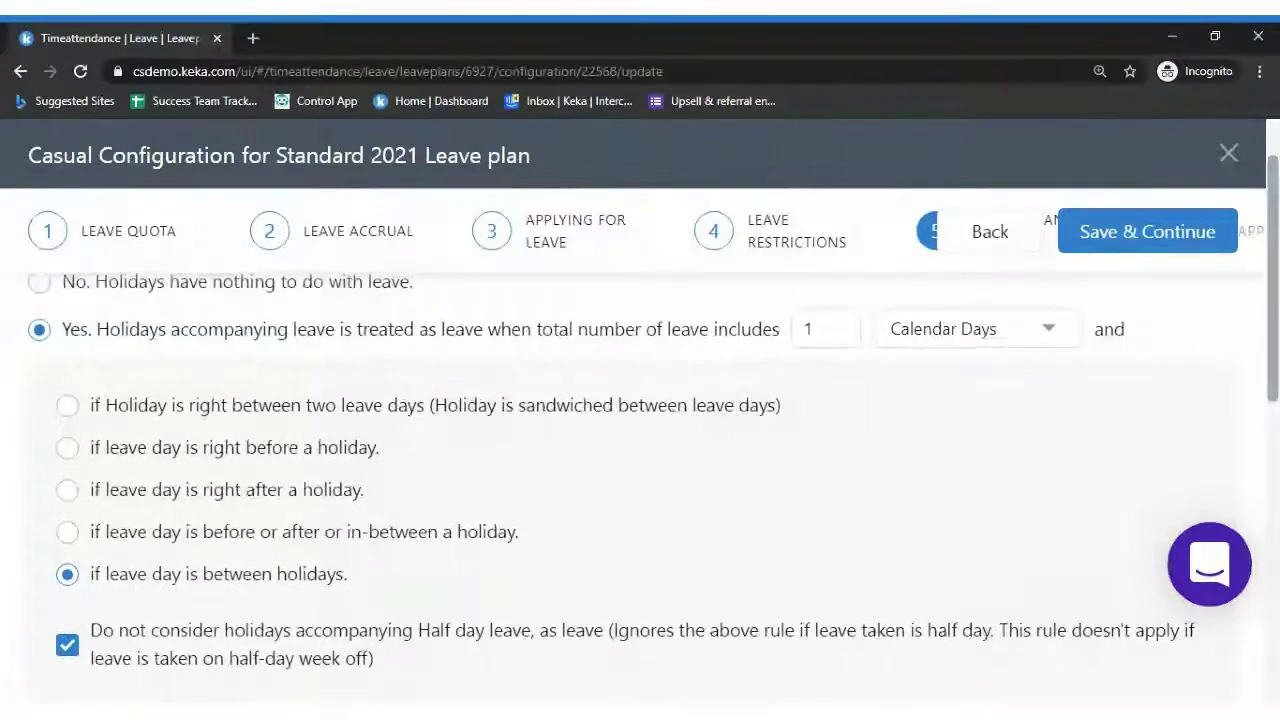
pyautogui.scroll(-1, 640, 426)
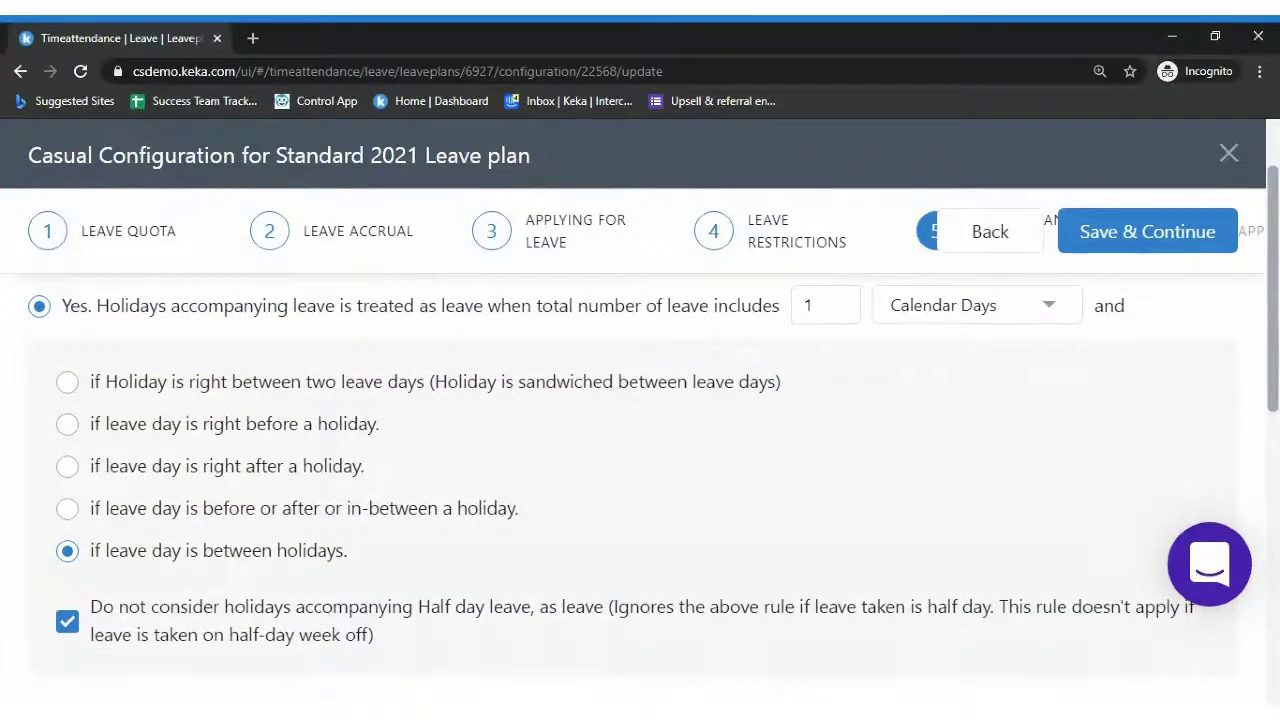
pyautogui.scroll(-2, 640, 450)
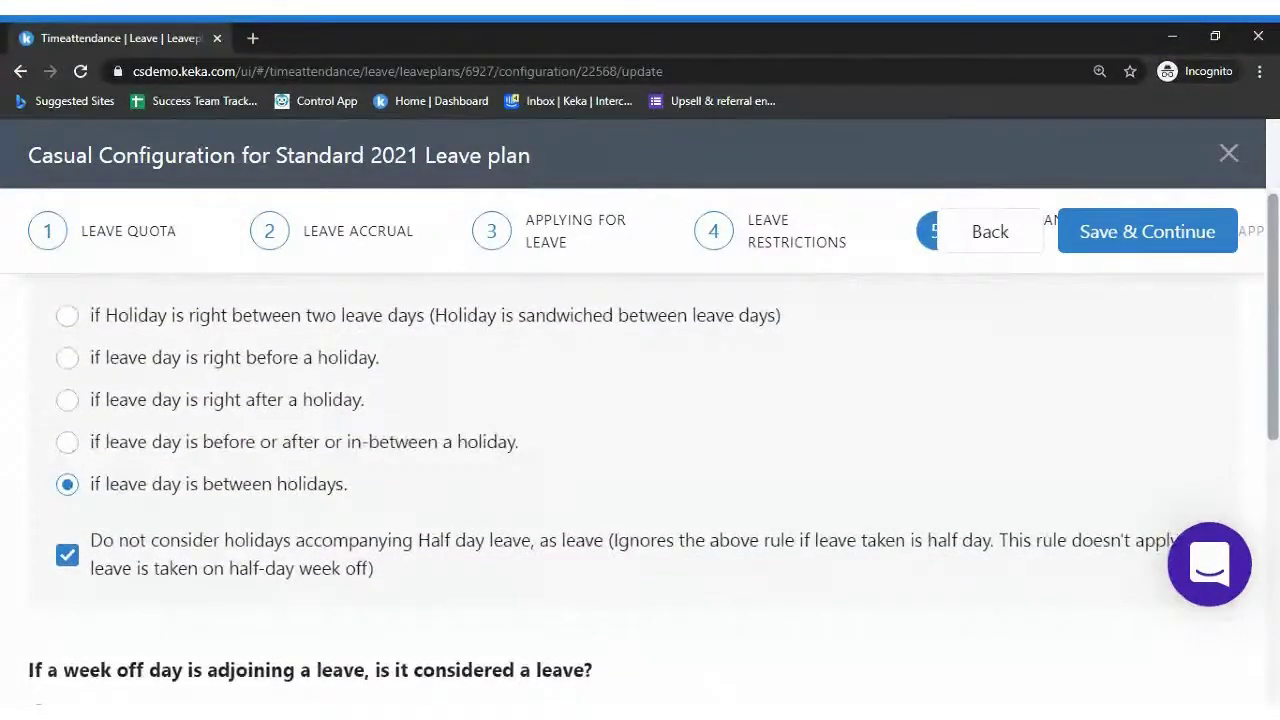
pyautogui.scroll(-2, 640, 450)
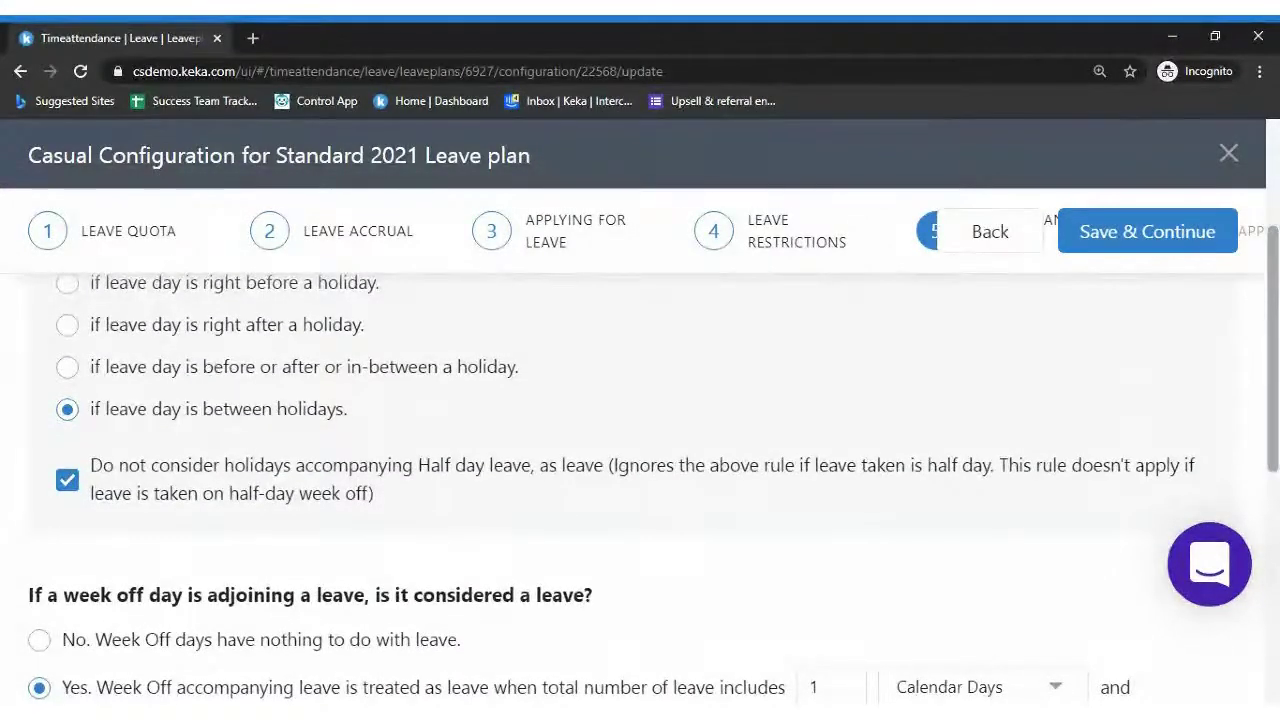
pyautogui.scroll(-2, 640, 450)
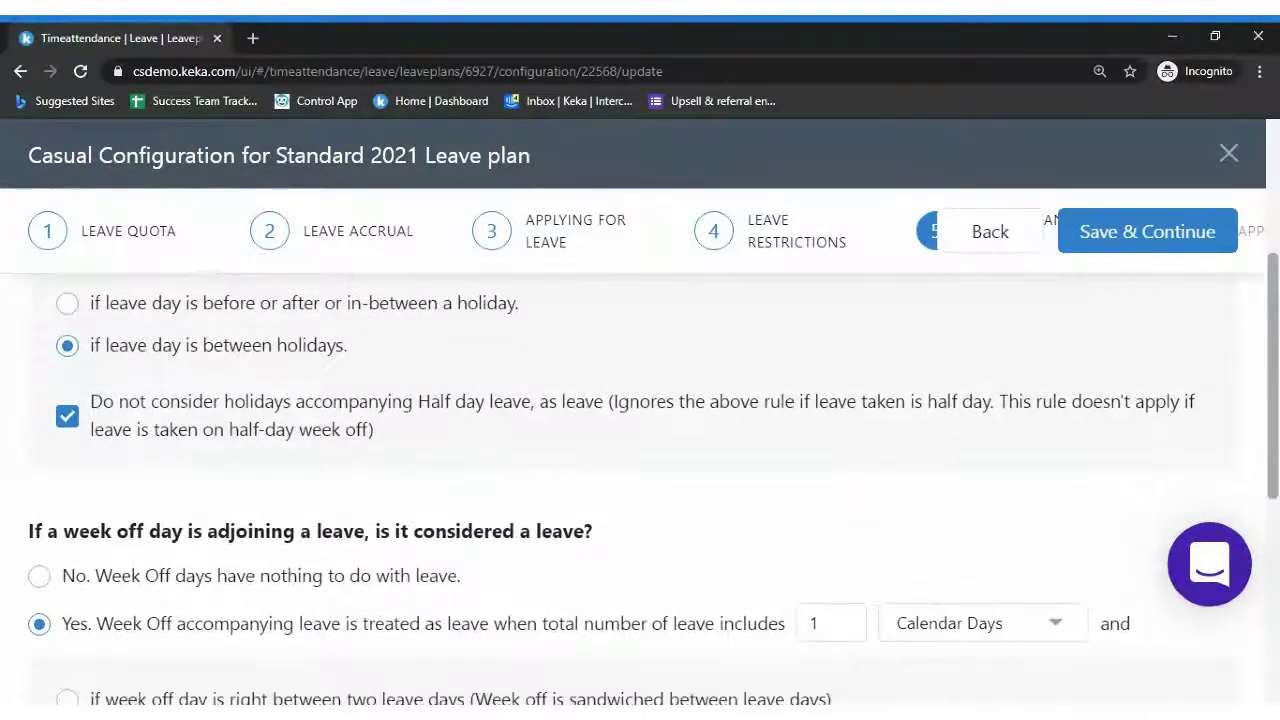
pyautogui.scroll(-2, 640, 450)
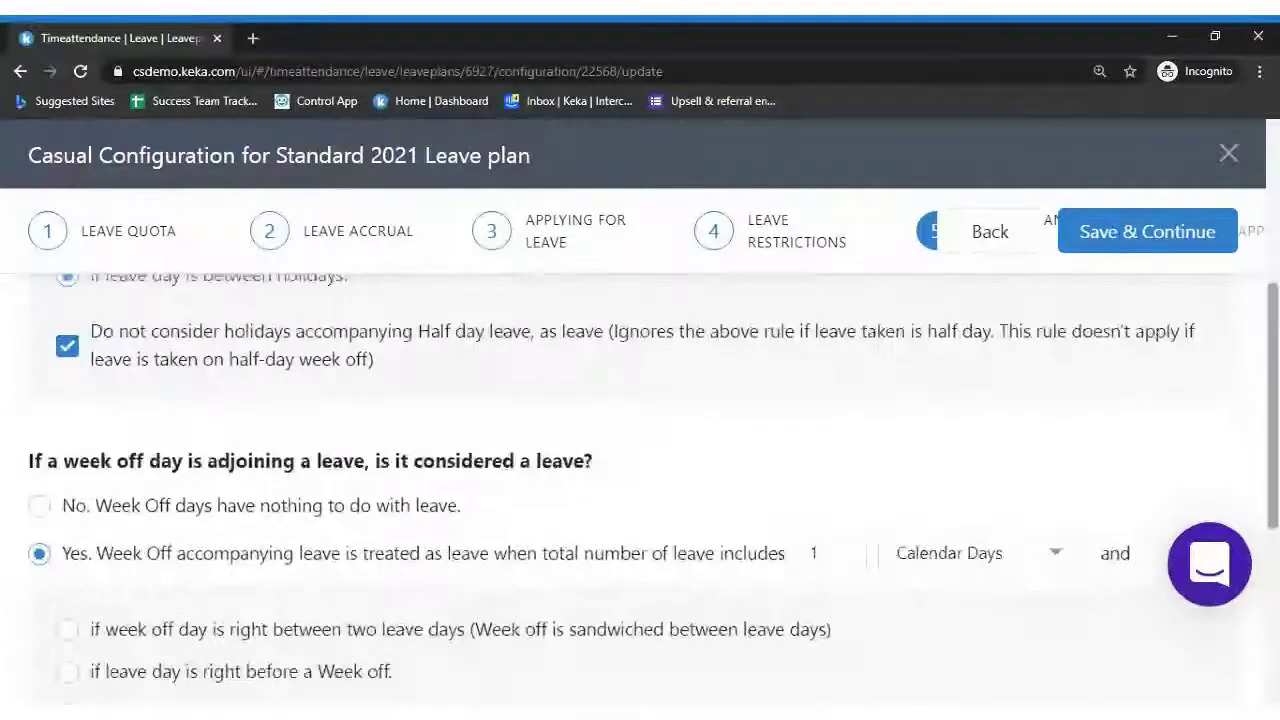
pyautogui.scroll(-3, 640, 450)
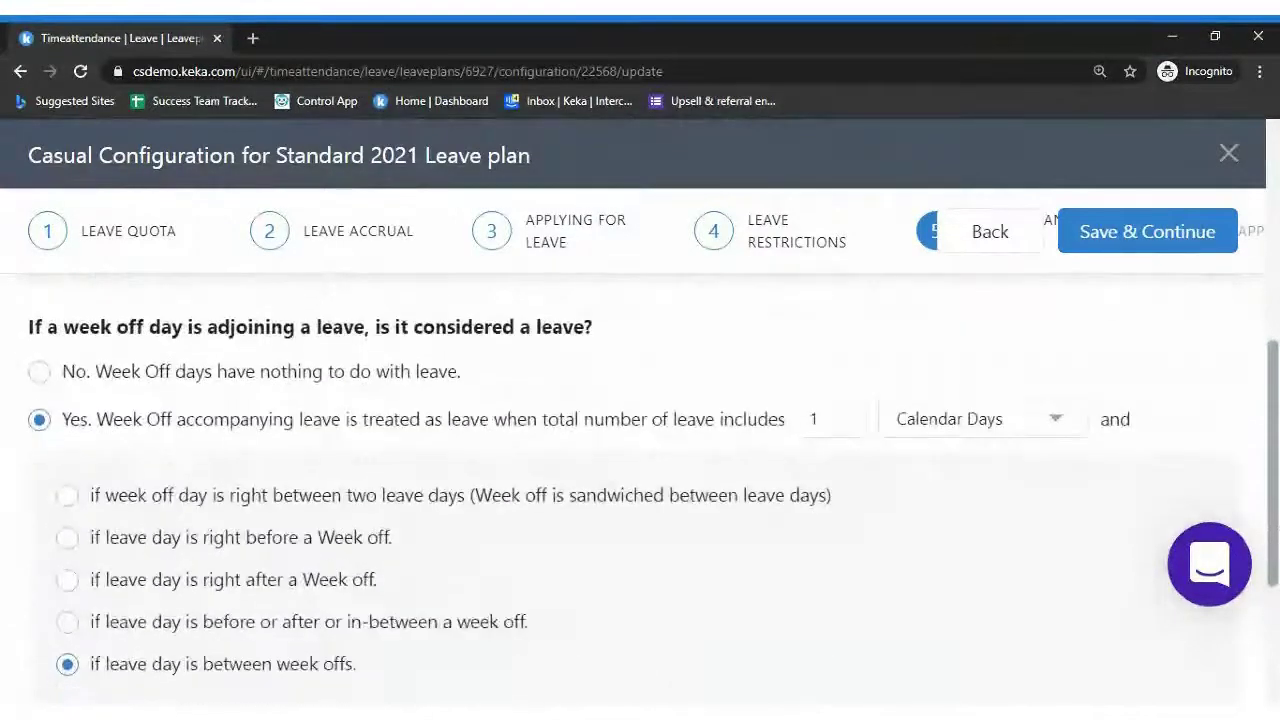
pyautogui.scroll(-2, 640, 450)
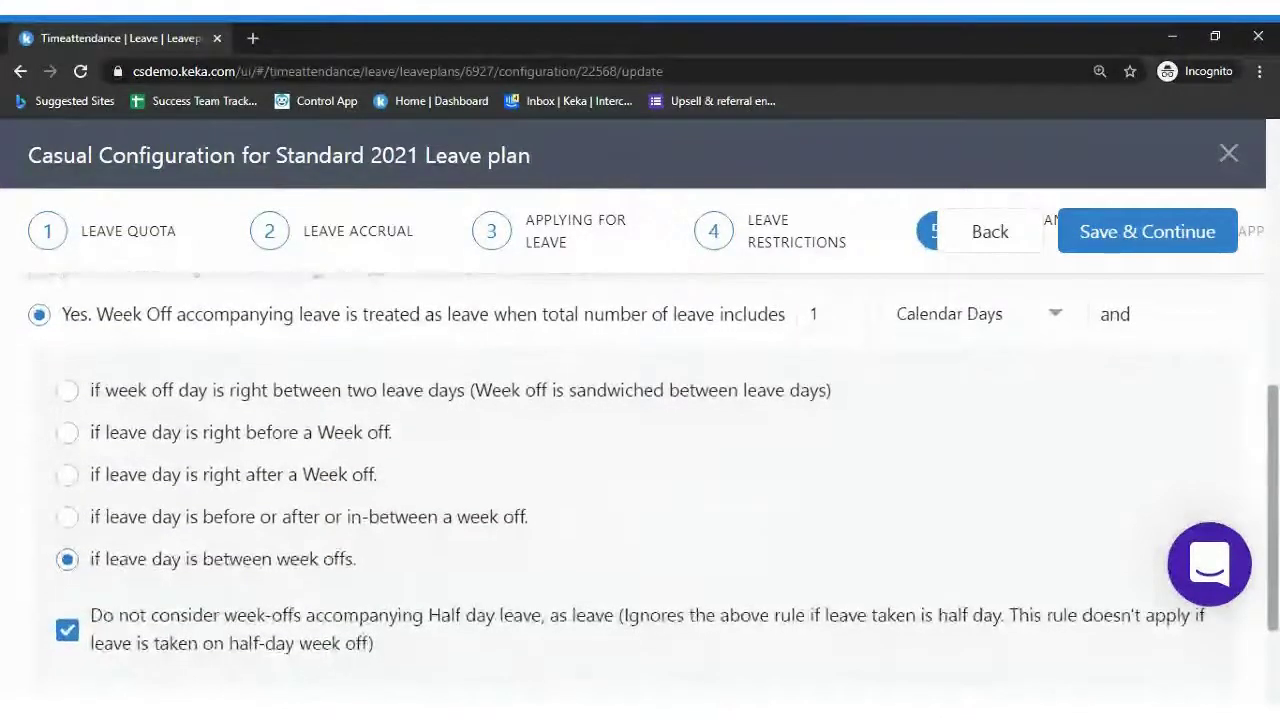
pyautogui.scroll(-1, 743, 529)
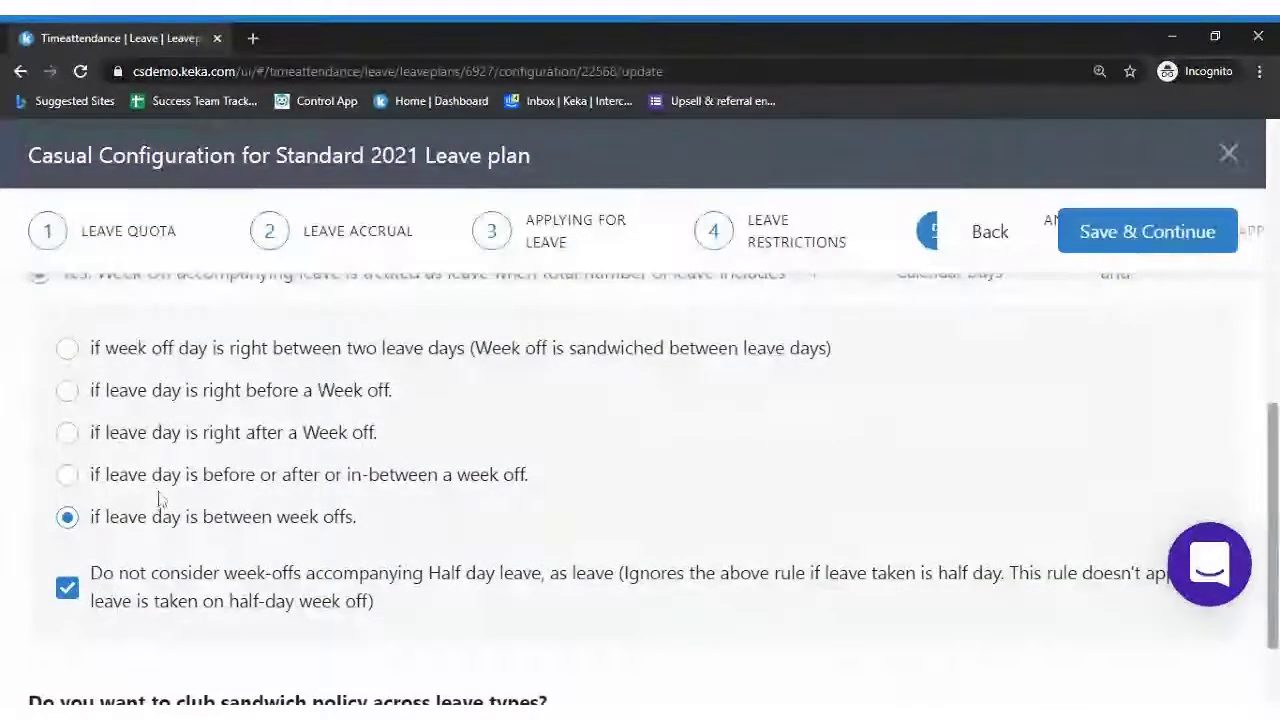
# Try the before/after/in-between week-off rule, then restore the between-week-offs rule
pyautogui.click(97, 487)
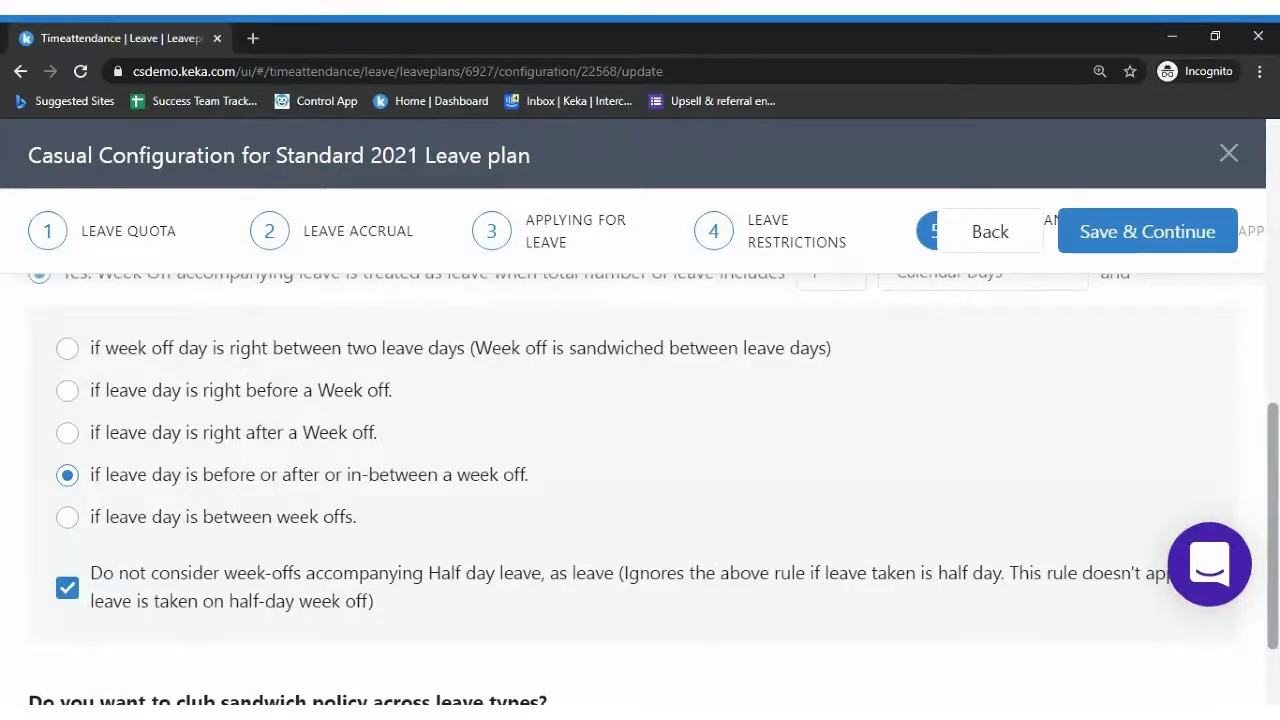
pyautogui.moveTo(190, 517); pyautogui.dragTo(198, 518)
pyautogui.click(197, 525)
pyautogui.scroll(-1, 640, 480)
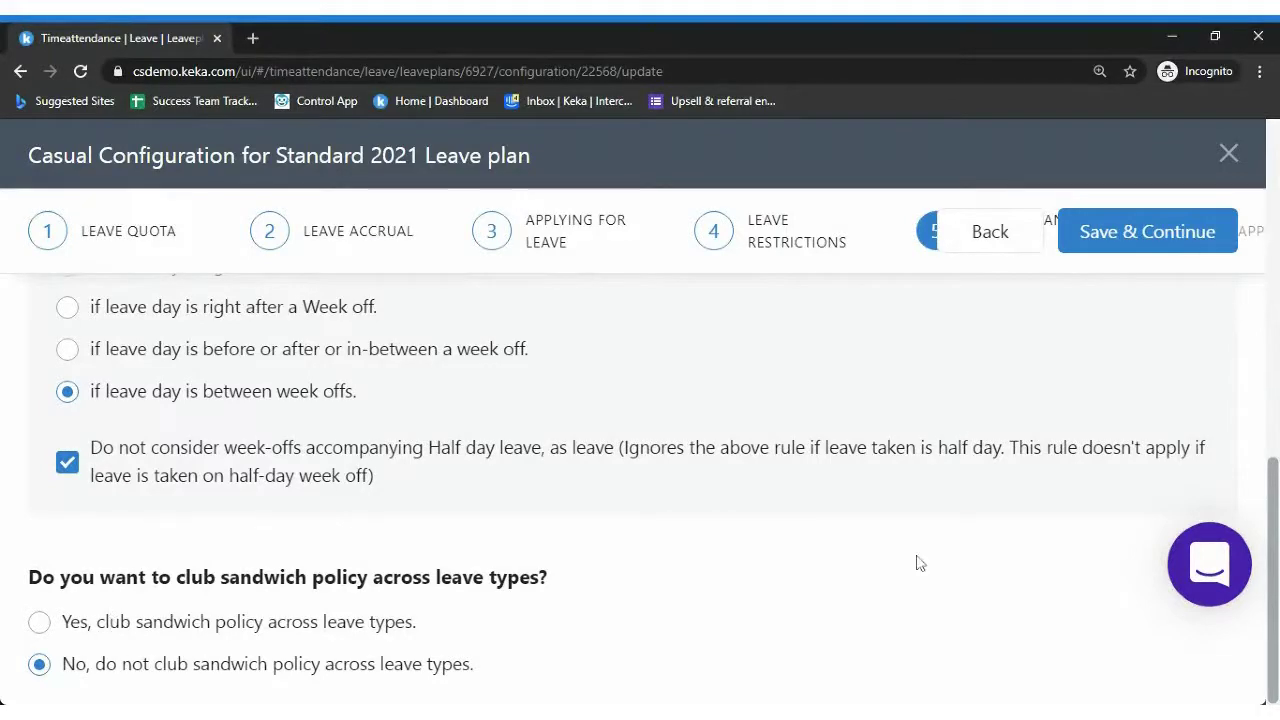
pyautogui.scroll(2, 1205, 510)
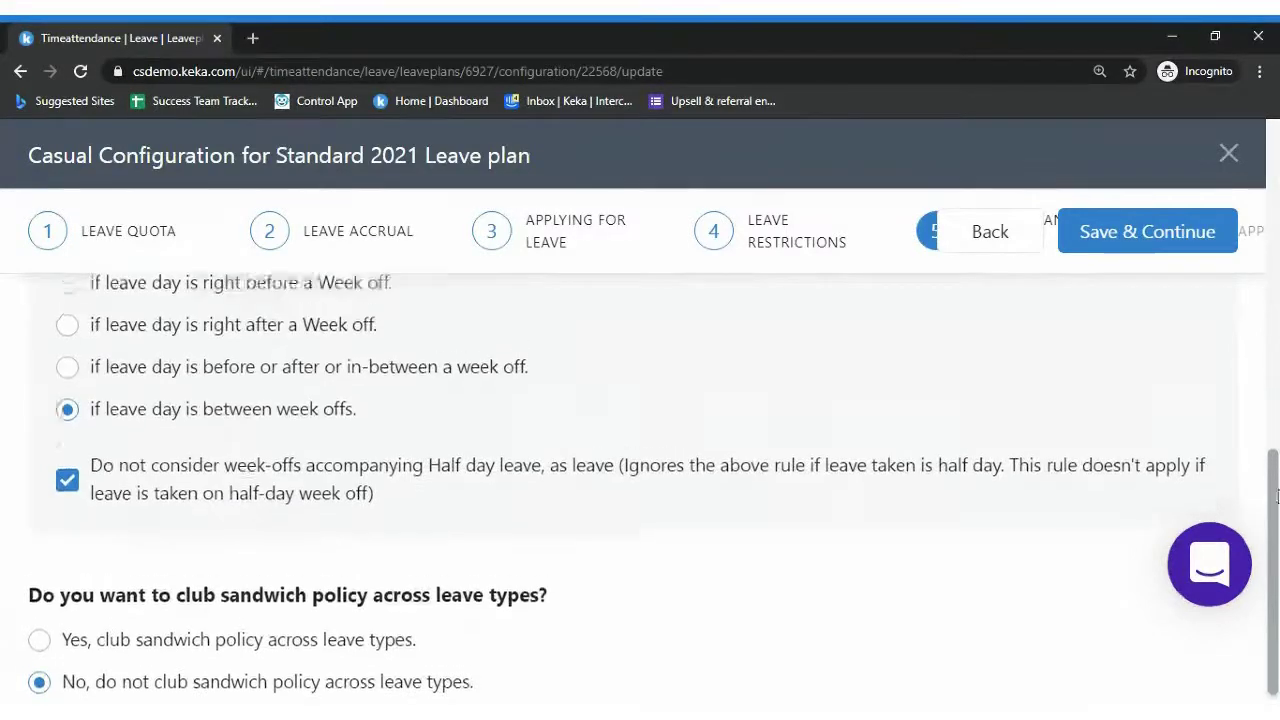
pyautogui.scroll(1, 640, 490)
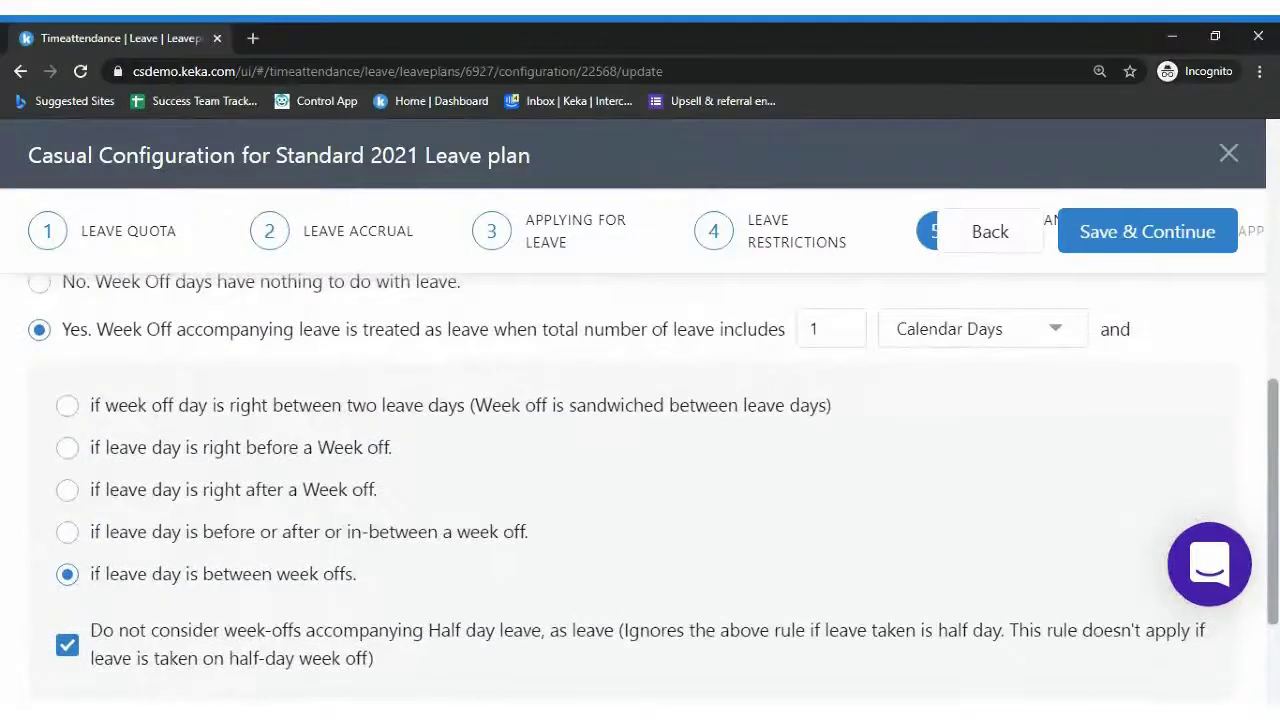
pyautogui.scroll(5, 1276, 240)
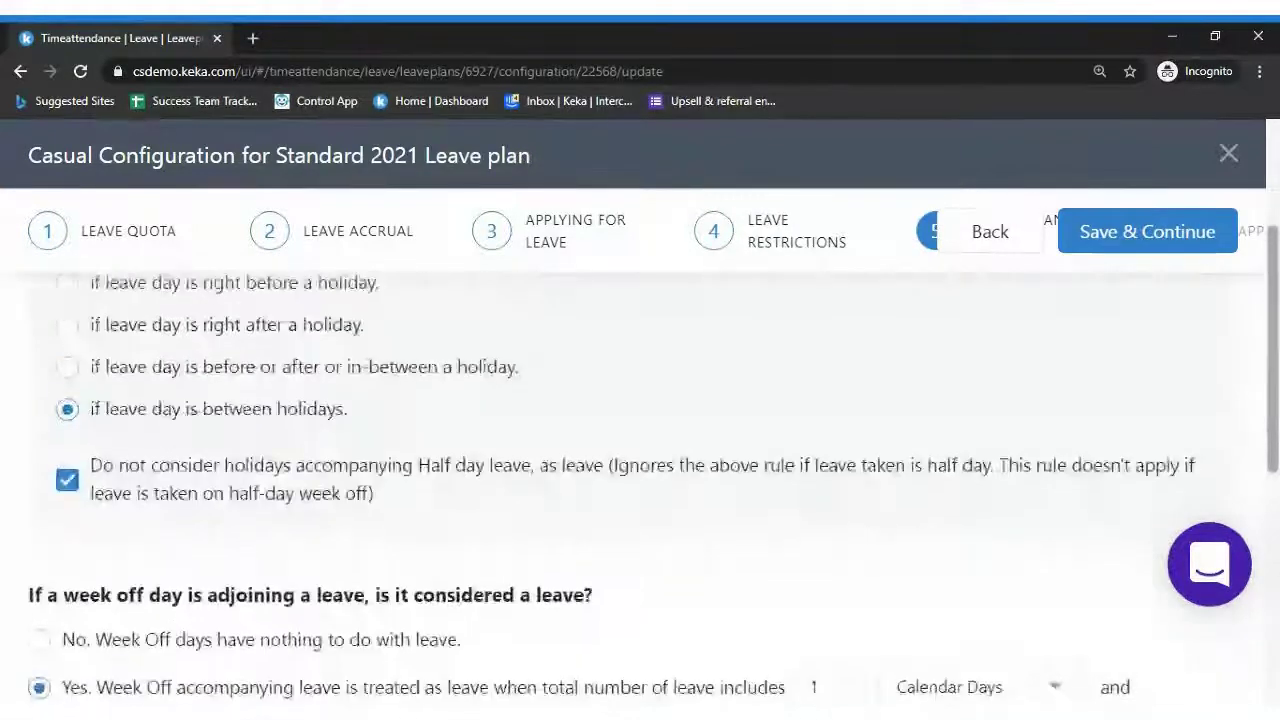
# Save the Casual sandwich rules and dismiss the success message
pyautogui.click(1172, 232)
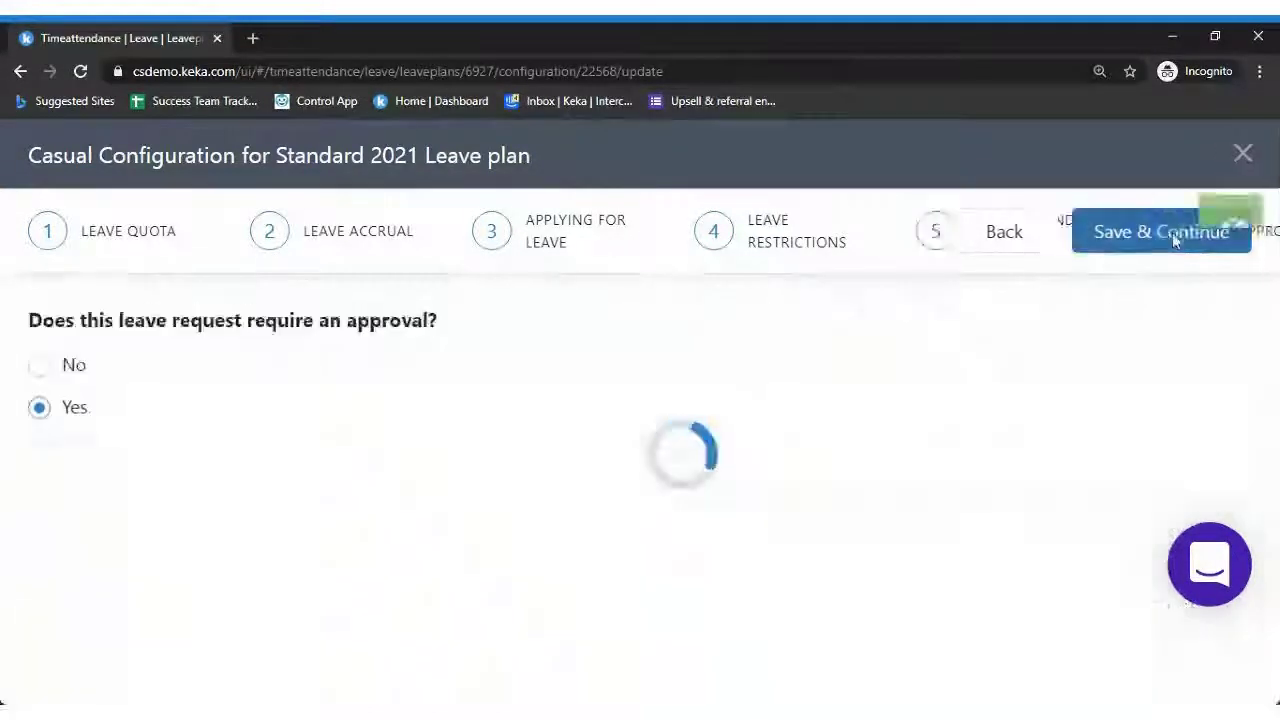
pyautogui.click(1230, 237)
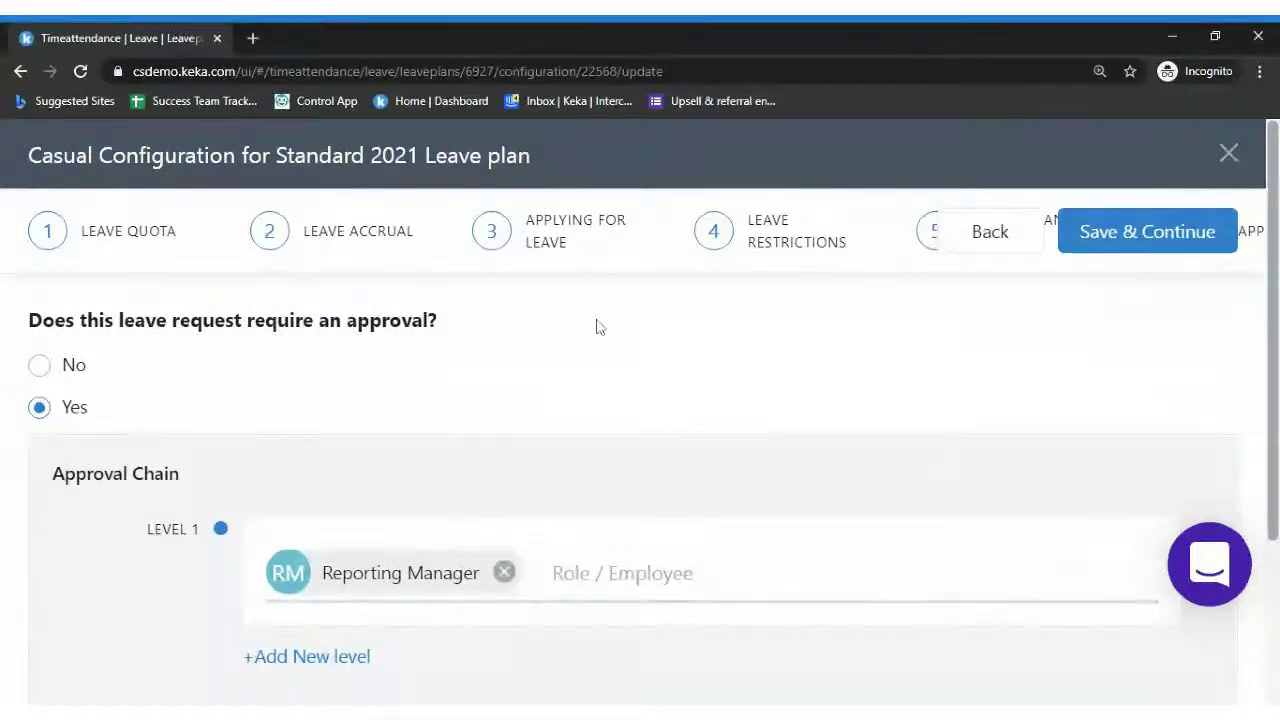
pyautogui.scroll(-3, 1045, 428)
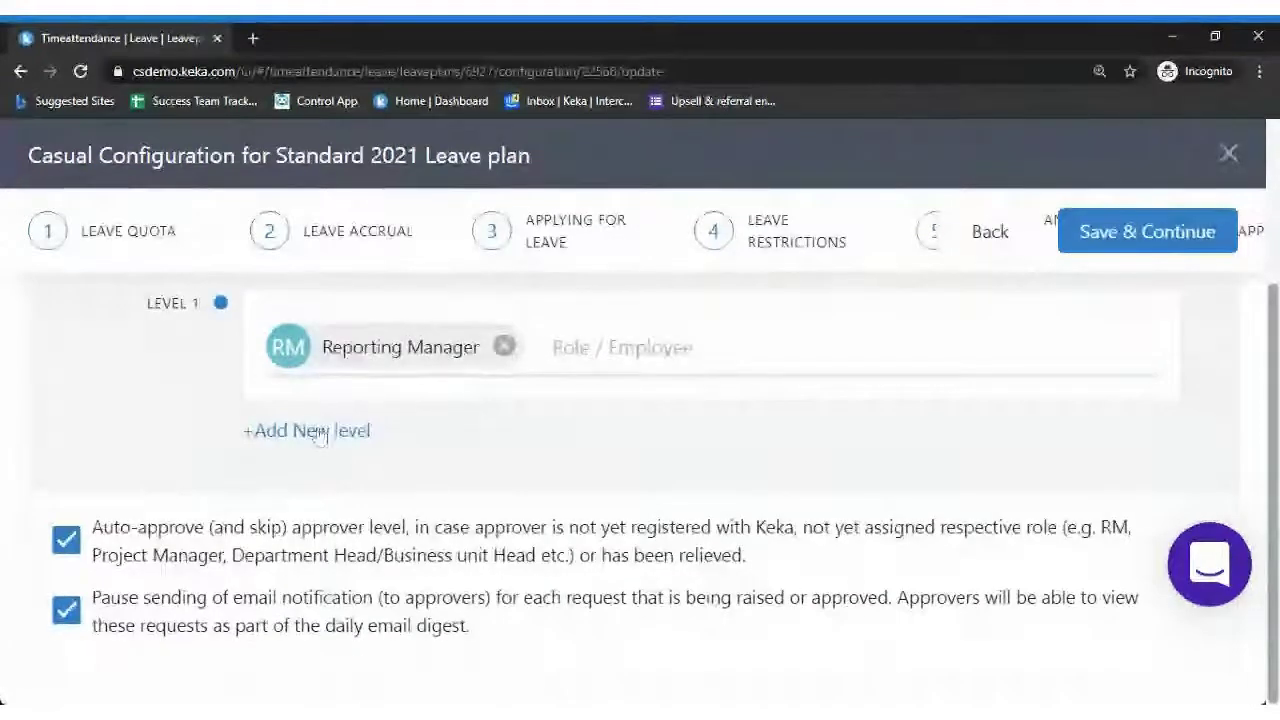
# Add an empty Level 2 after Reporting Manager in the Casual approval chain
pyautogui.click(320, 431)
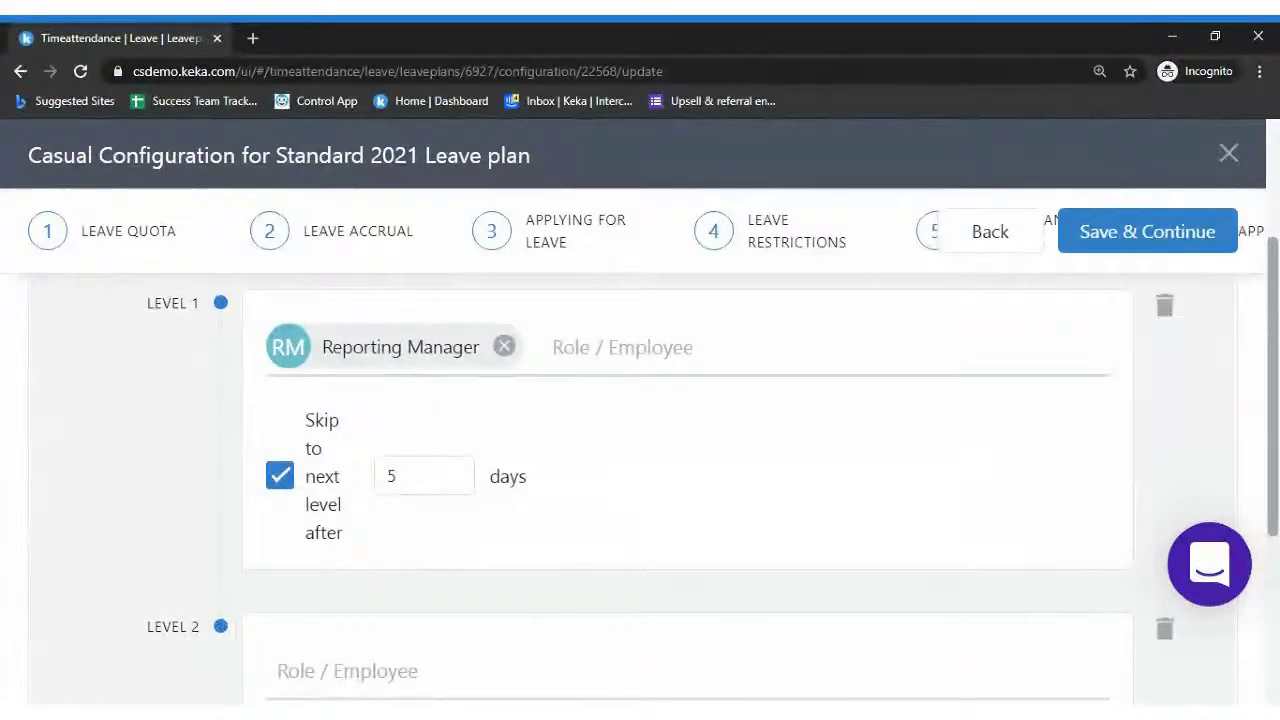
pyautogui.scroll(-1, 1273, 475)
pyautogui.scroll(1, 1273, 475)
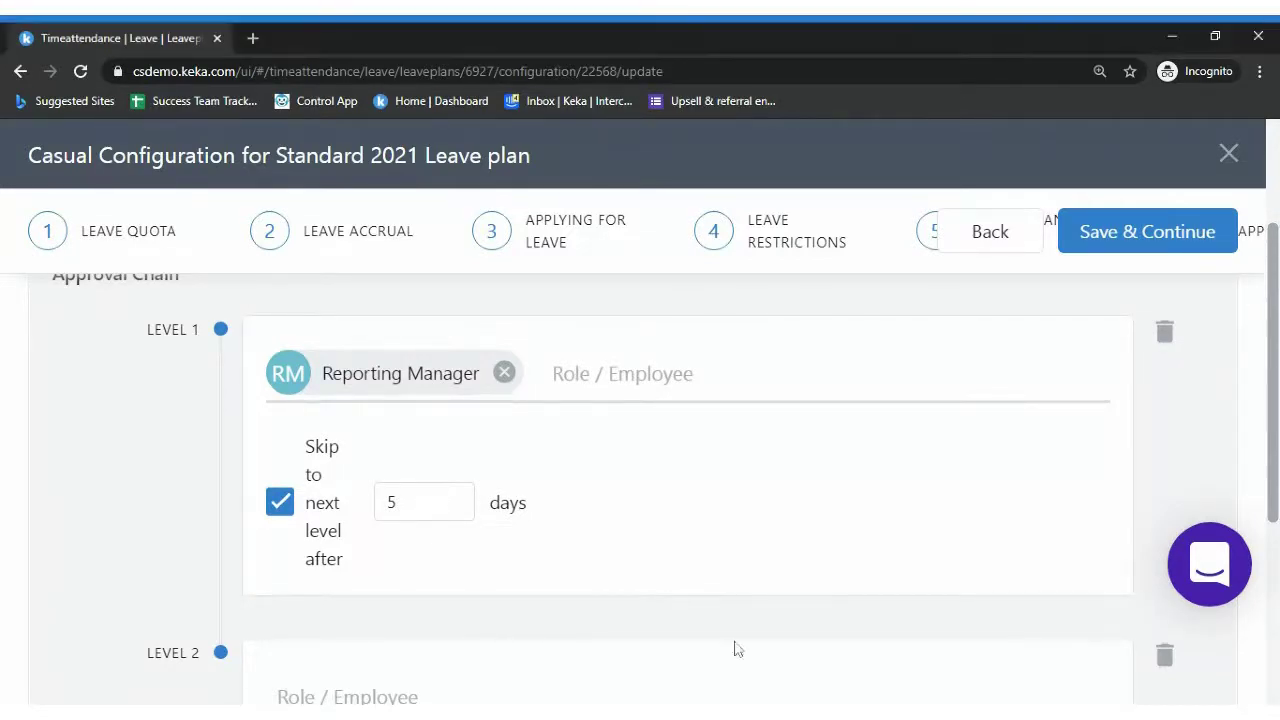
pyautogui.scroll(-2, 640, 480)
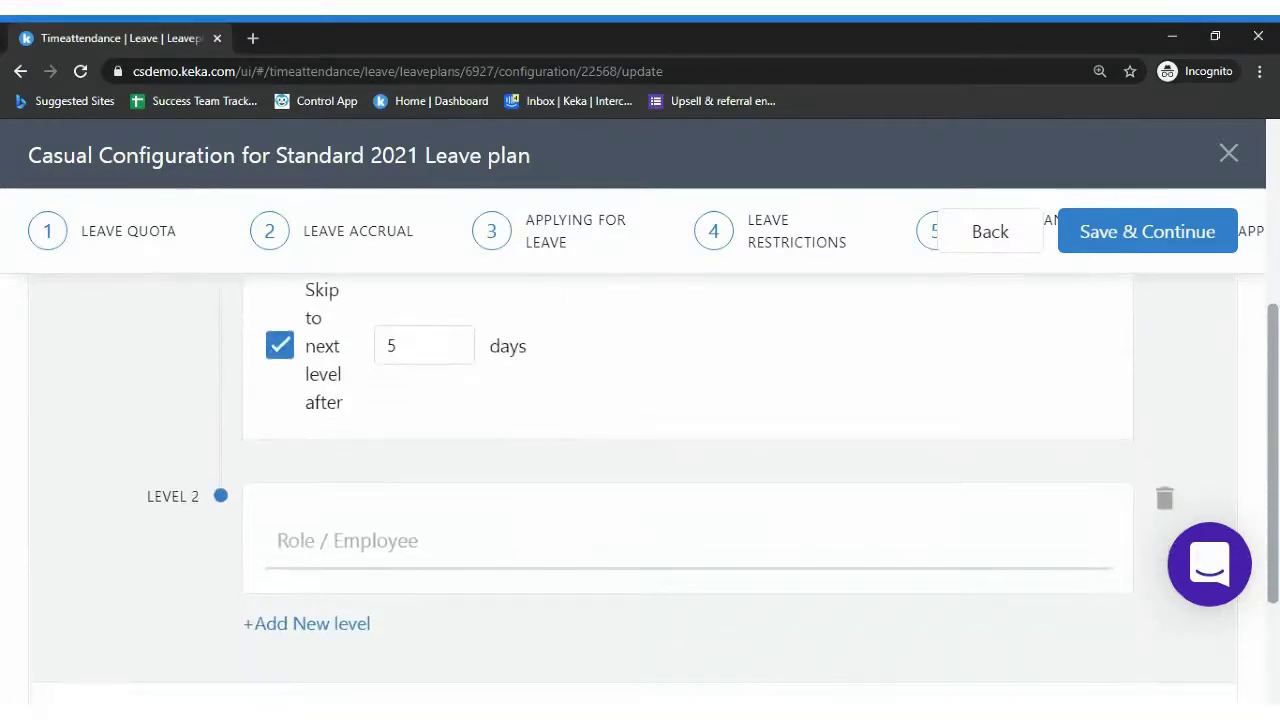
pyautogui.scroll(1, 640, 480)
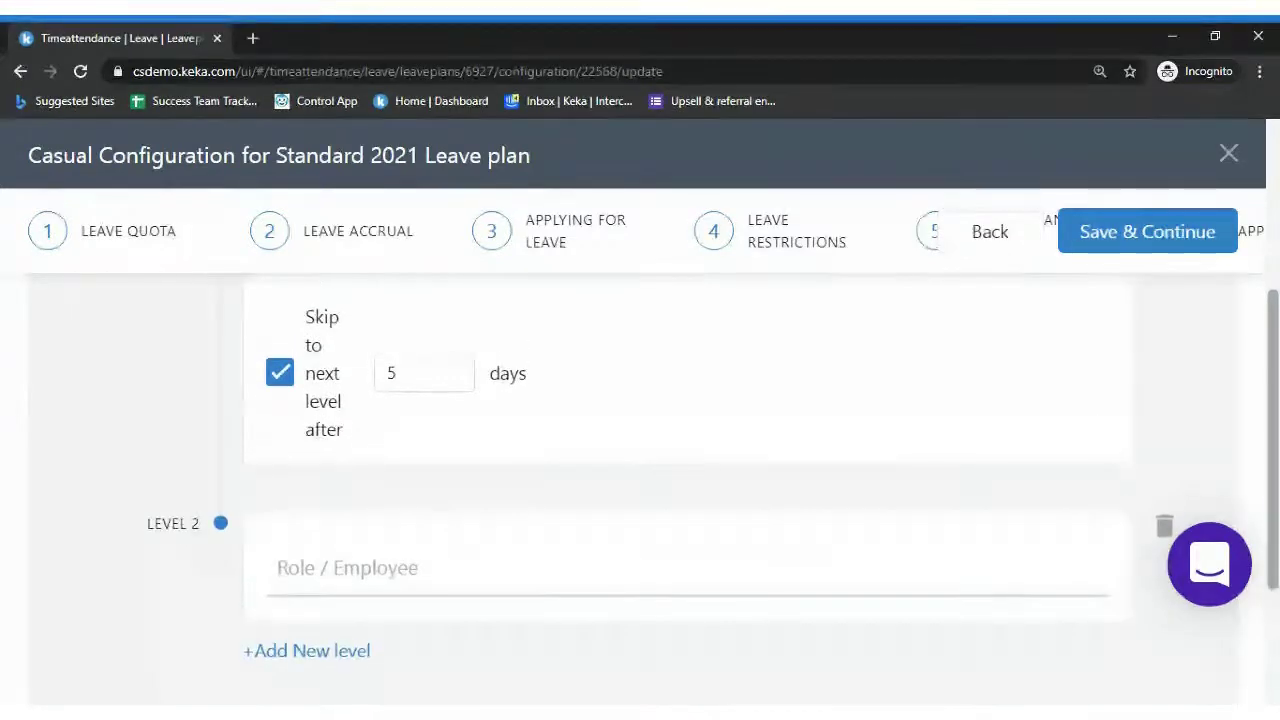
pyautogui.scroll(1, 1275, 318)
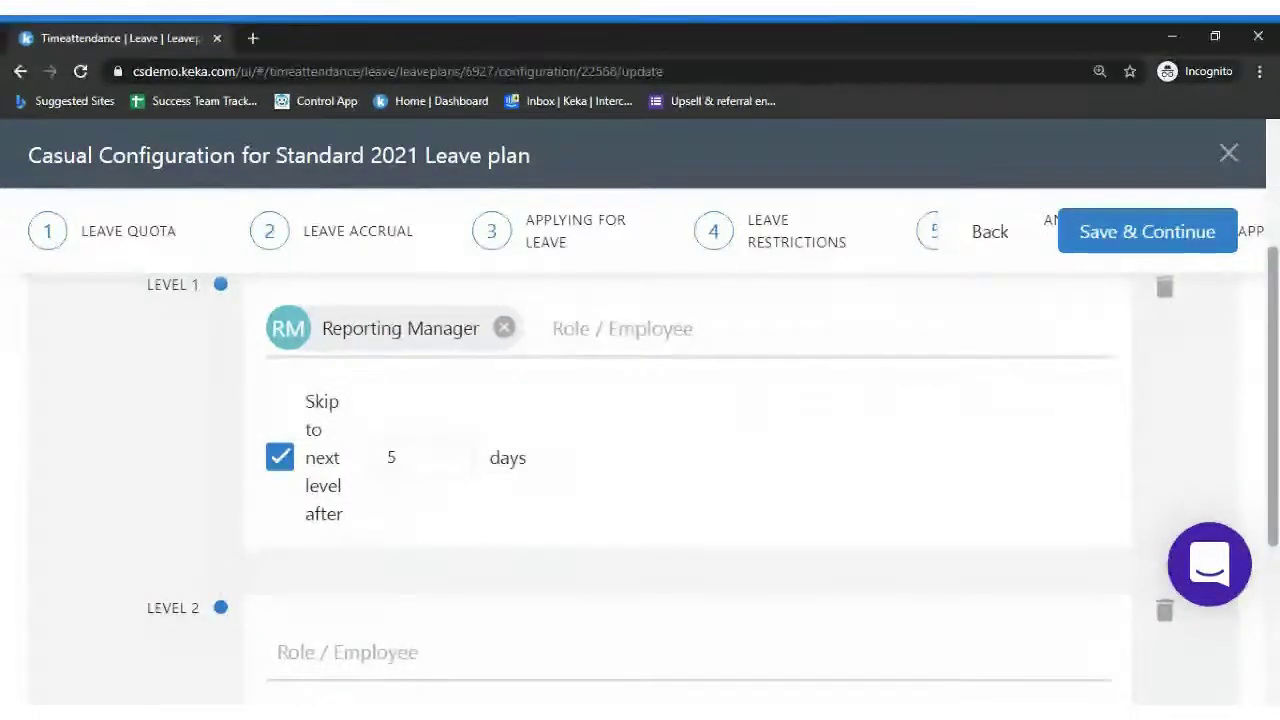
pyautogui.click(988, 231)
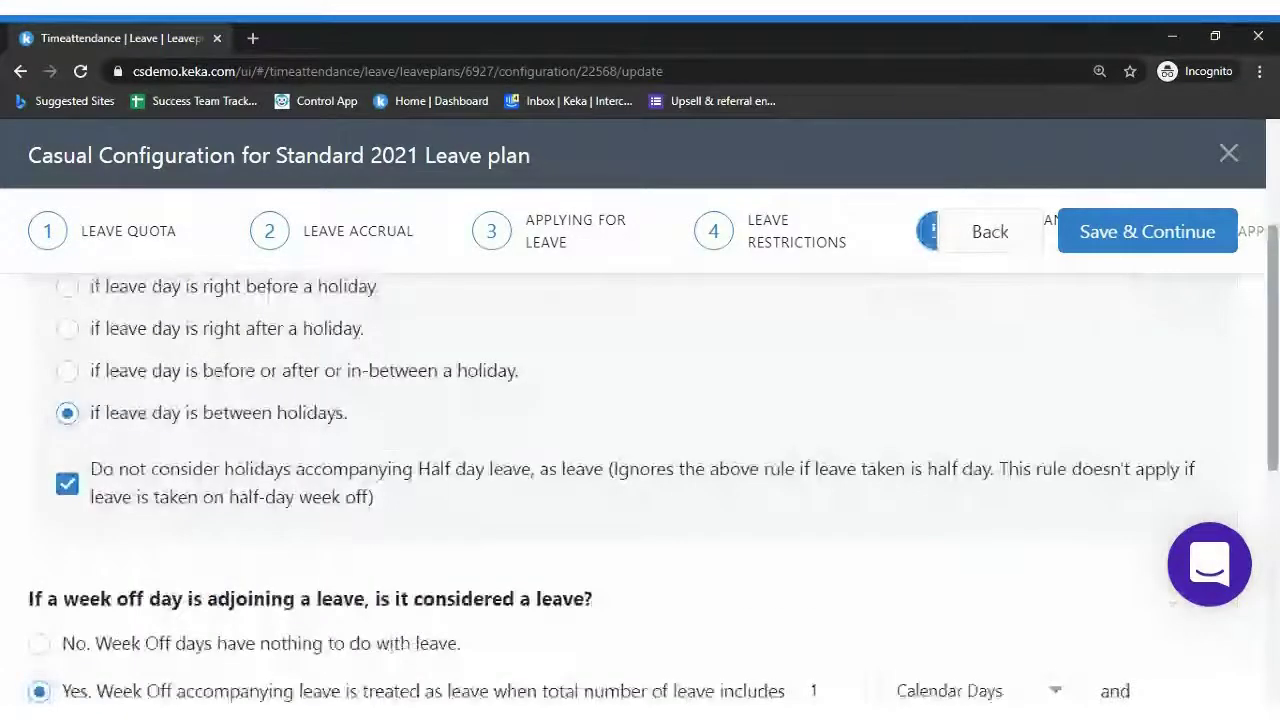
pyautogui.scroll(3, 1160, 390)
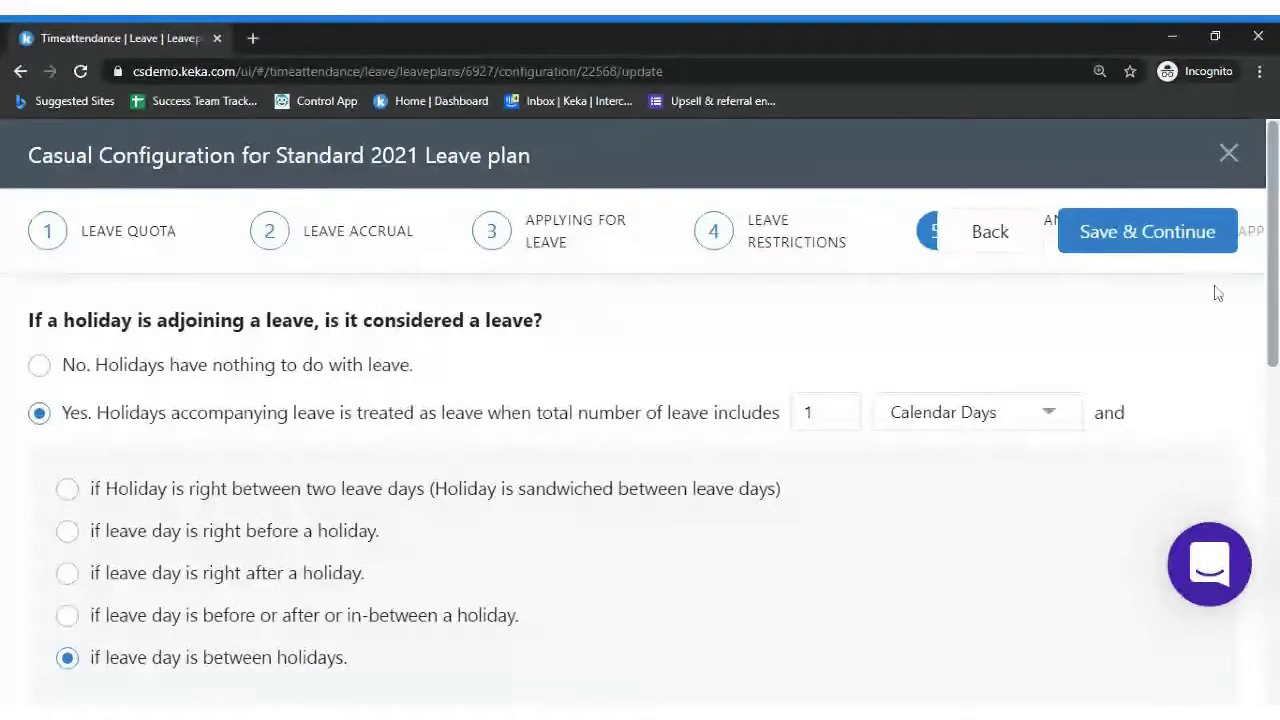
pyautogui.scroll(-2, 1217, 292)
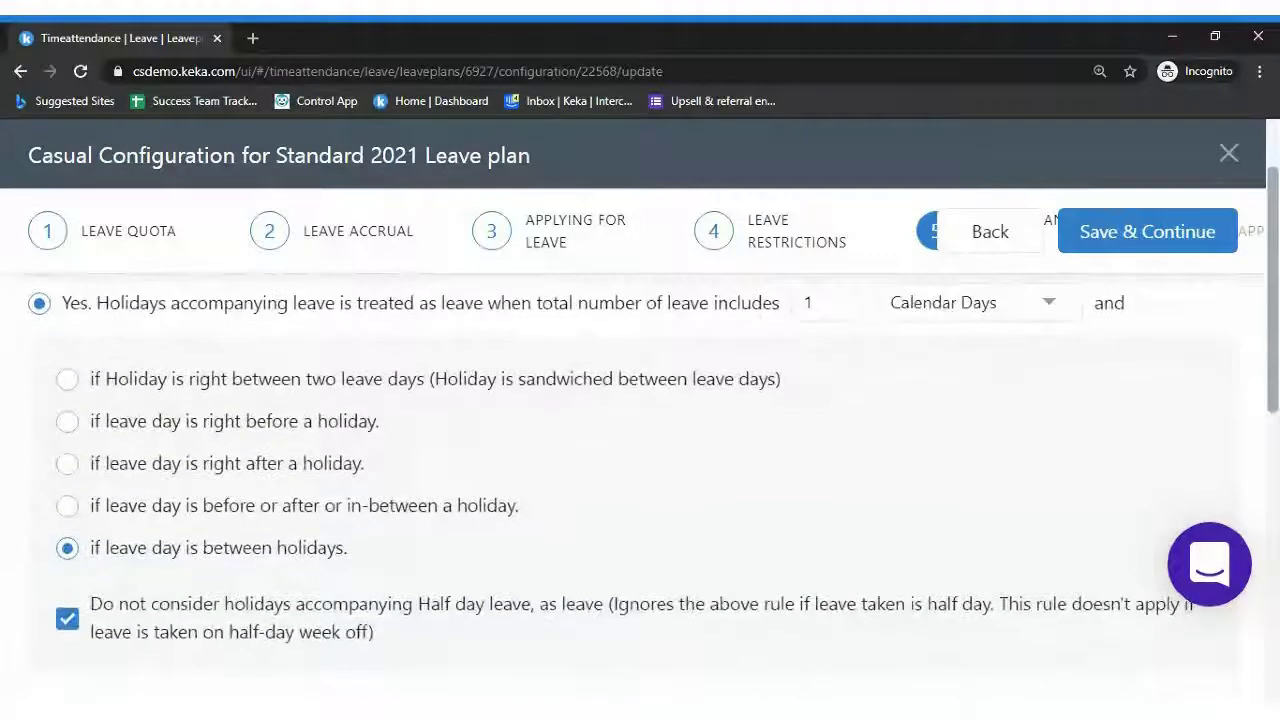
pyautogui.click(165, 510)
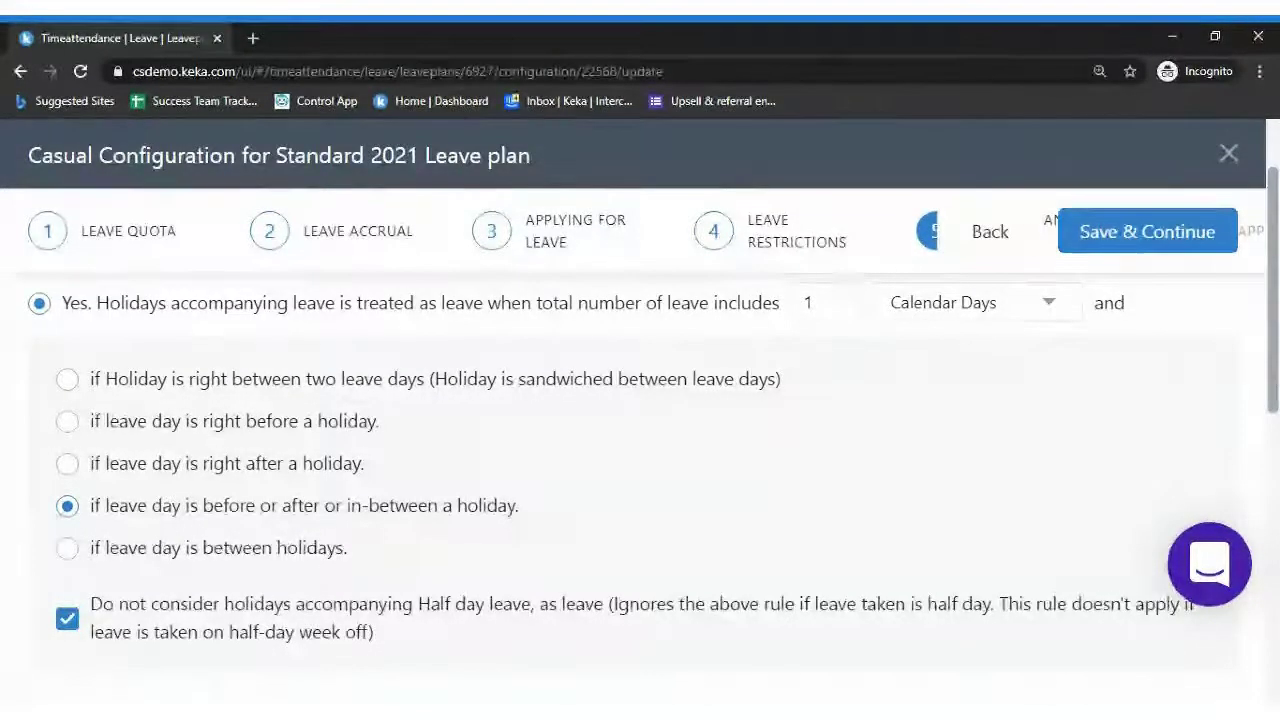
pyautogui.scroll(-1, 1176, 598)
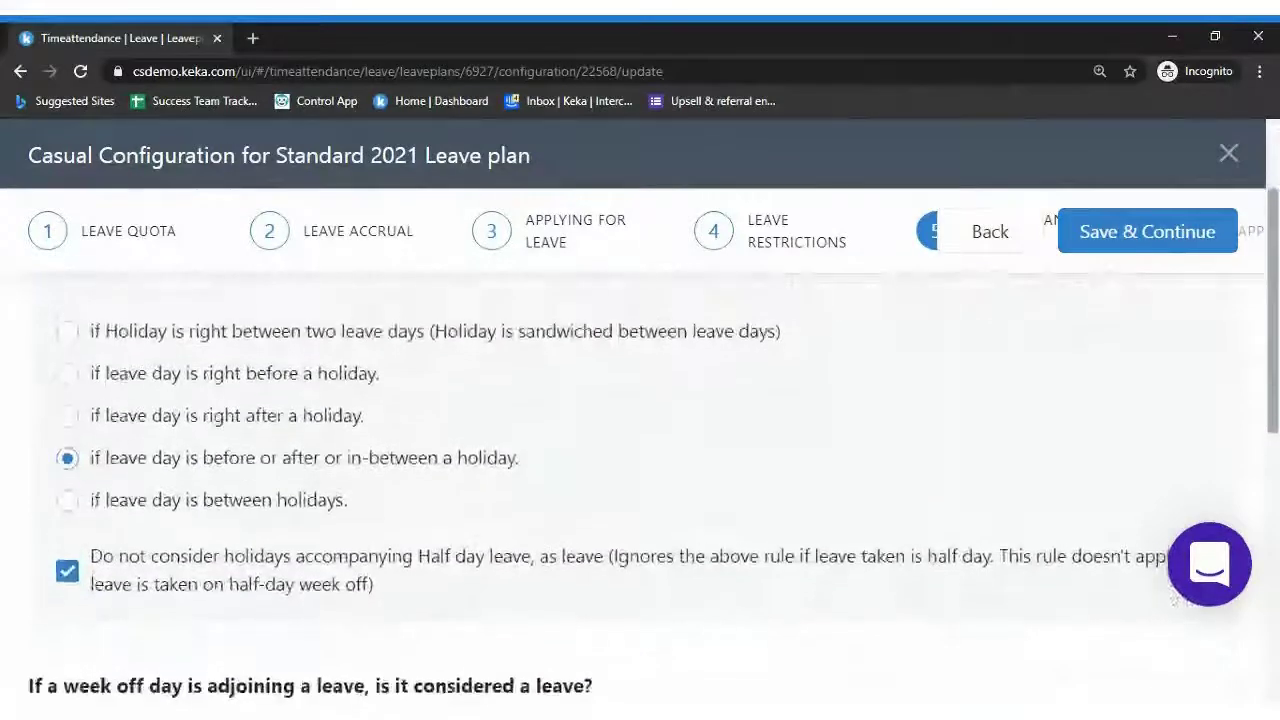
pyautogui.scroll(-1, 1176, 598)
pyautogui.scroll(-1, 1176, 598)
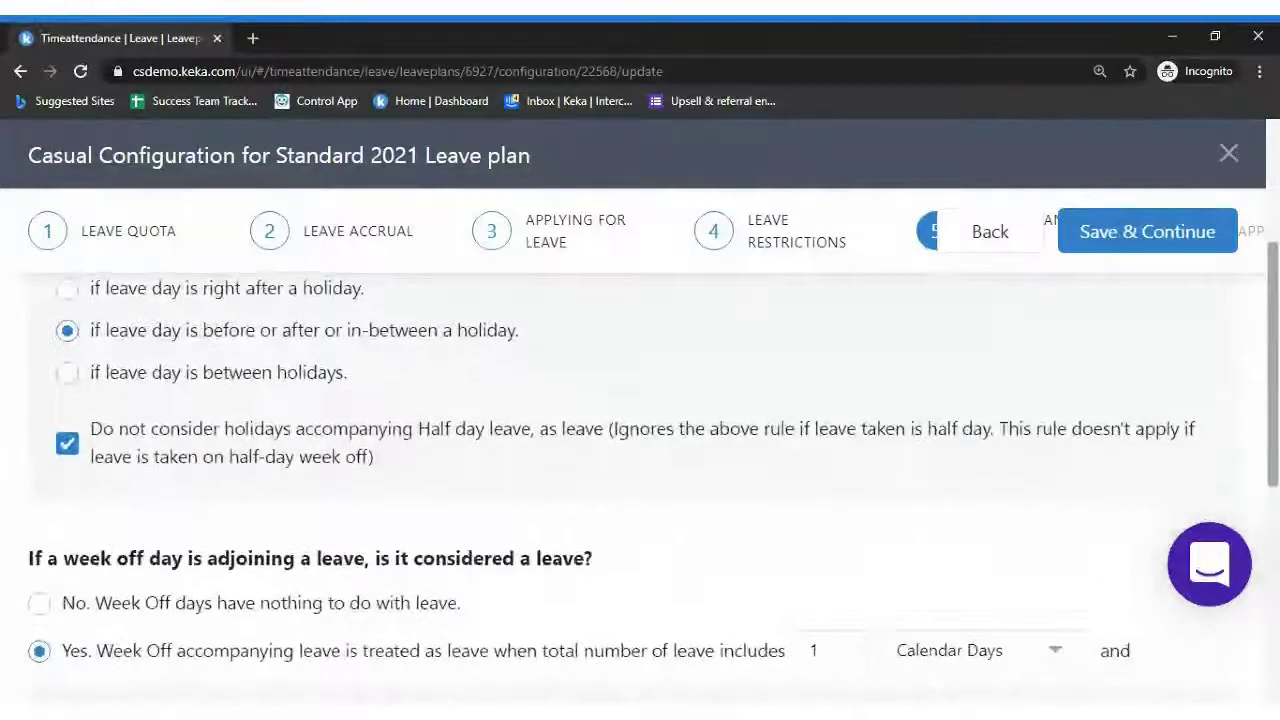
pyautogui.scroll(-1, 1176, 598)
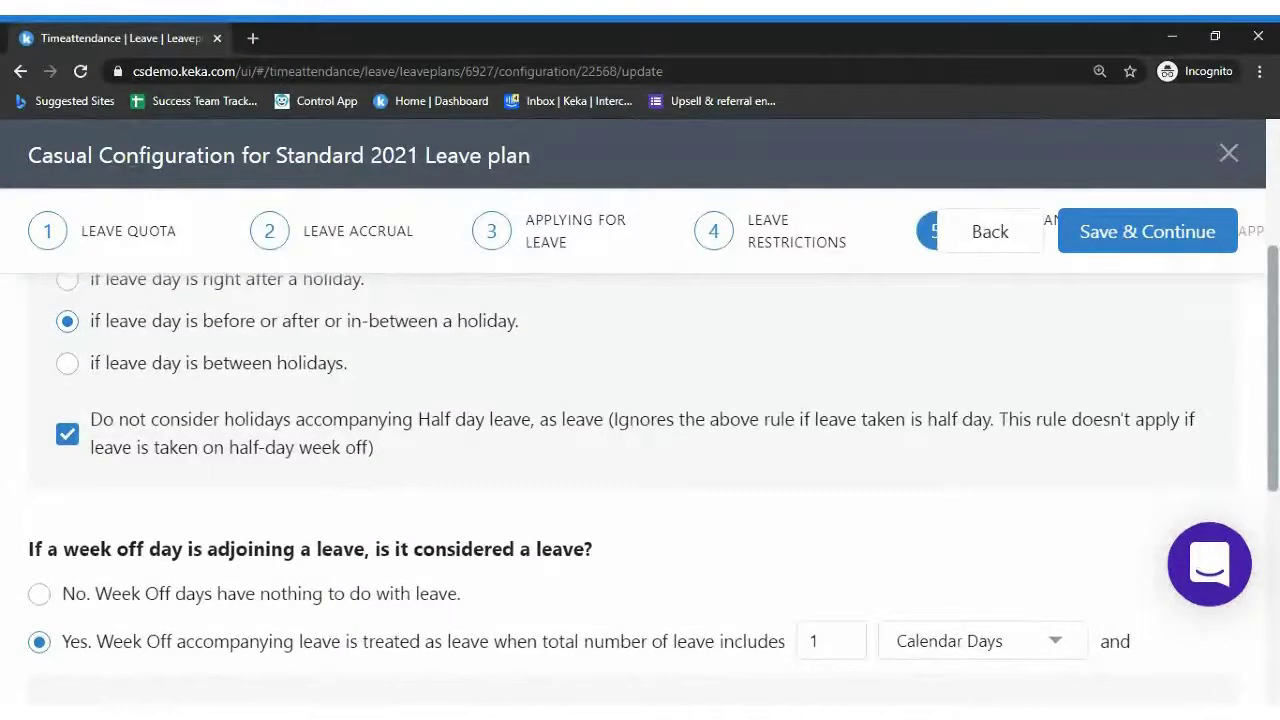
pyautogui.scroll(-2, 1265, 375)
pyautogui.scroll(5, 1265, 375)
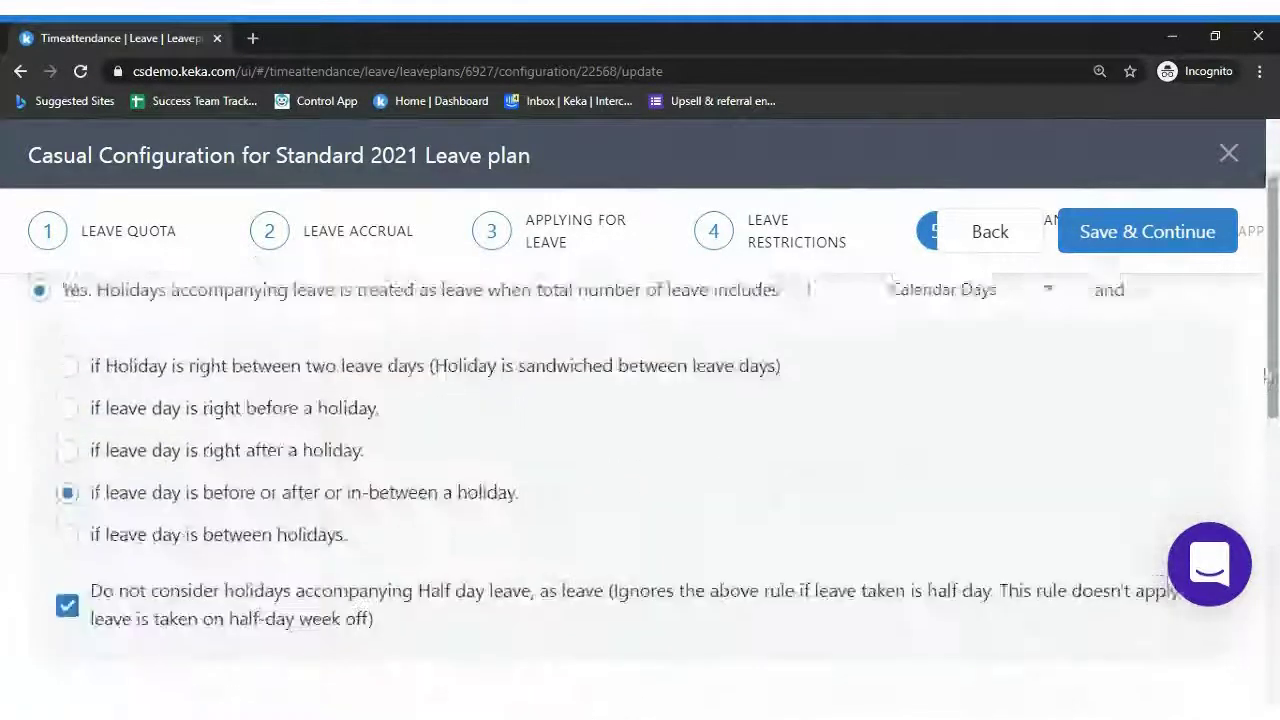
pyautogui.scroll(3, 1265, 375)
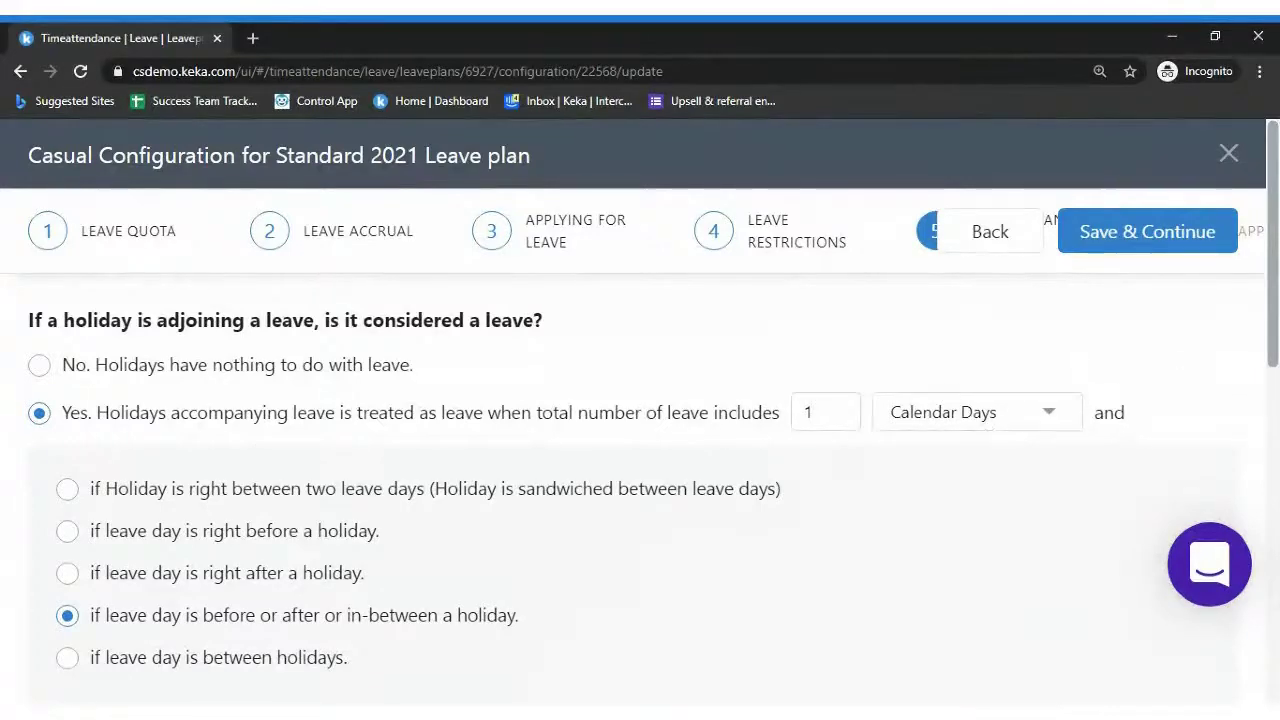
pyautogui.scroll(-2, 645, 378)
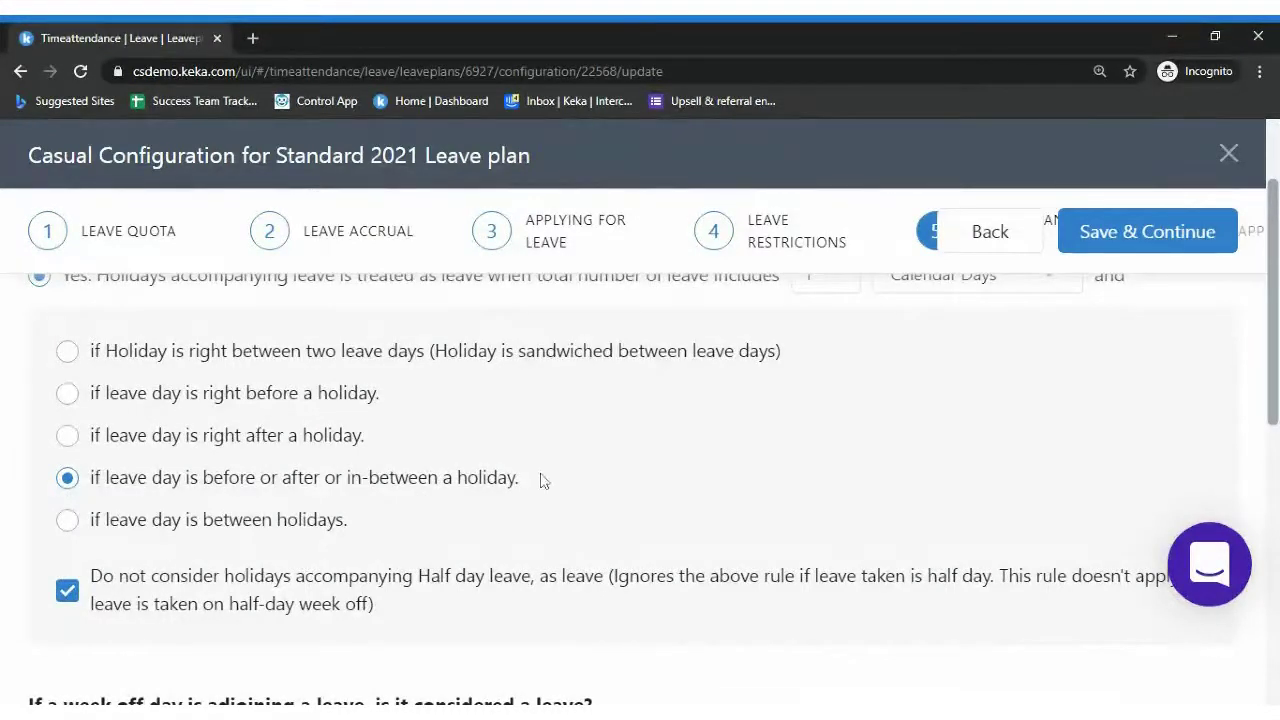
# Count a week off before, after or between Casual leave days as leave
pyautogui.scroll(-1, 1276, 343)
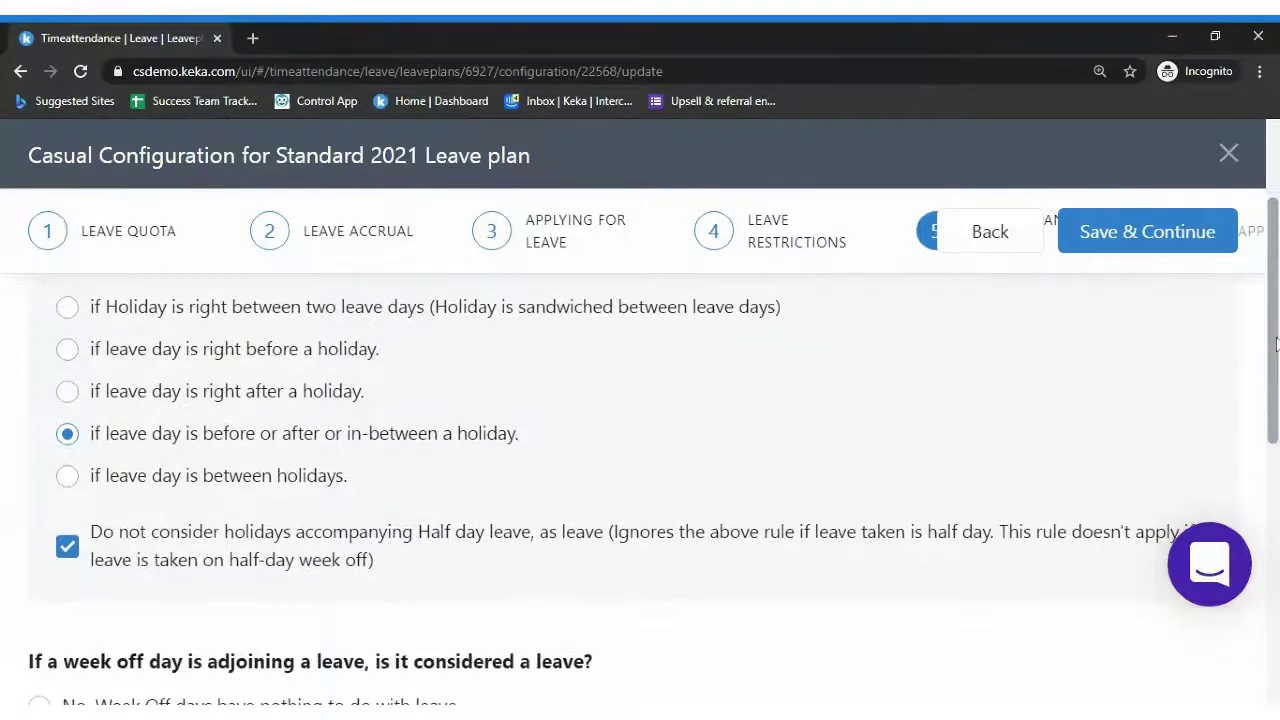
pyautogui.scroll(-3, 1276, 343)
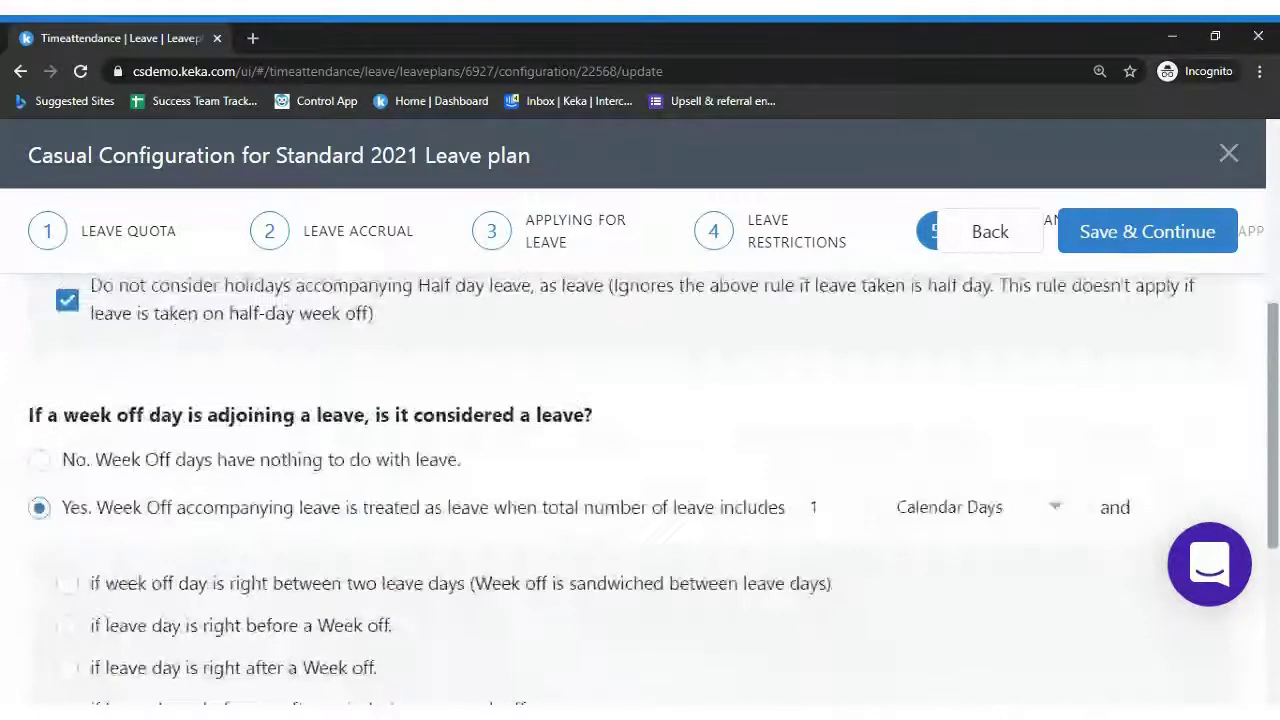
pyautogui.scroll(-1, 1276, 343)
pyautogui.scroll(-2, 823, 523)
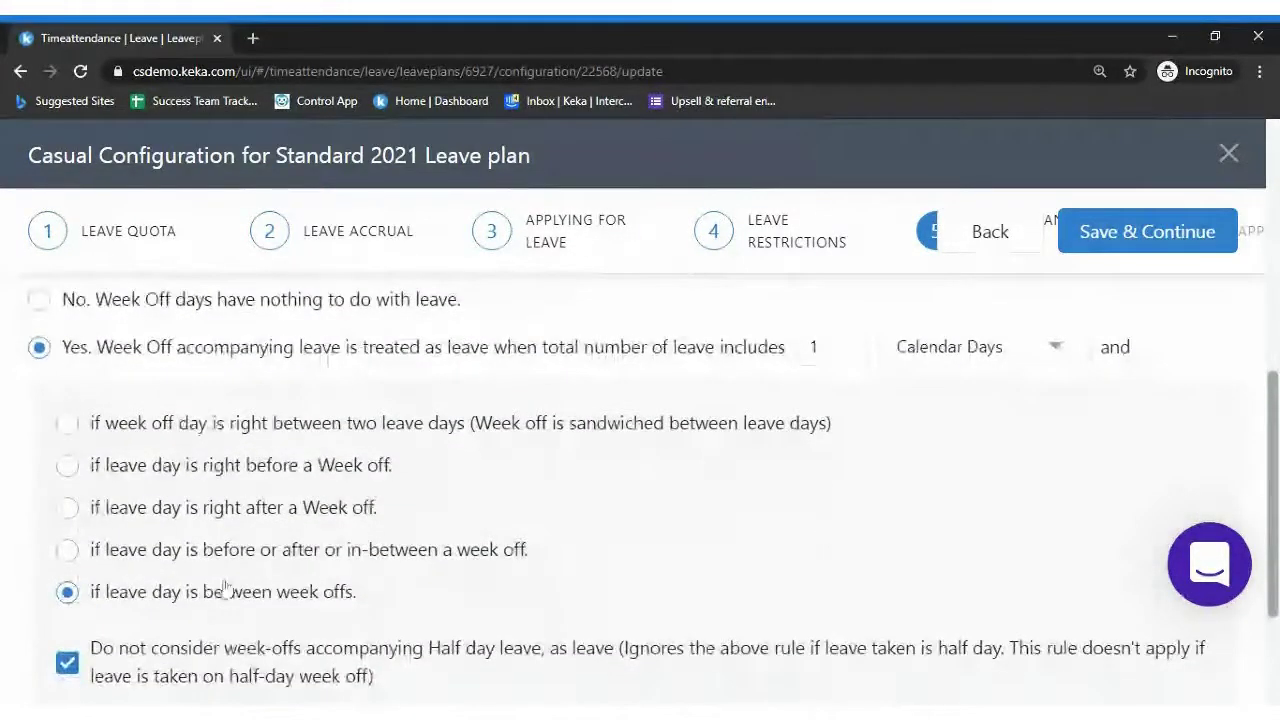
pyautogui.click(190, 550)
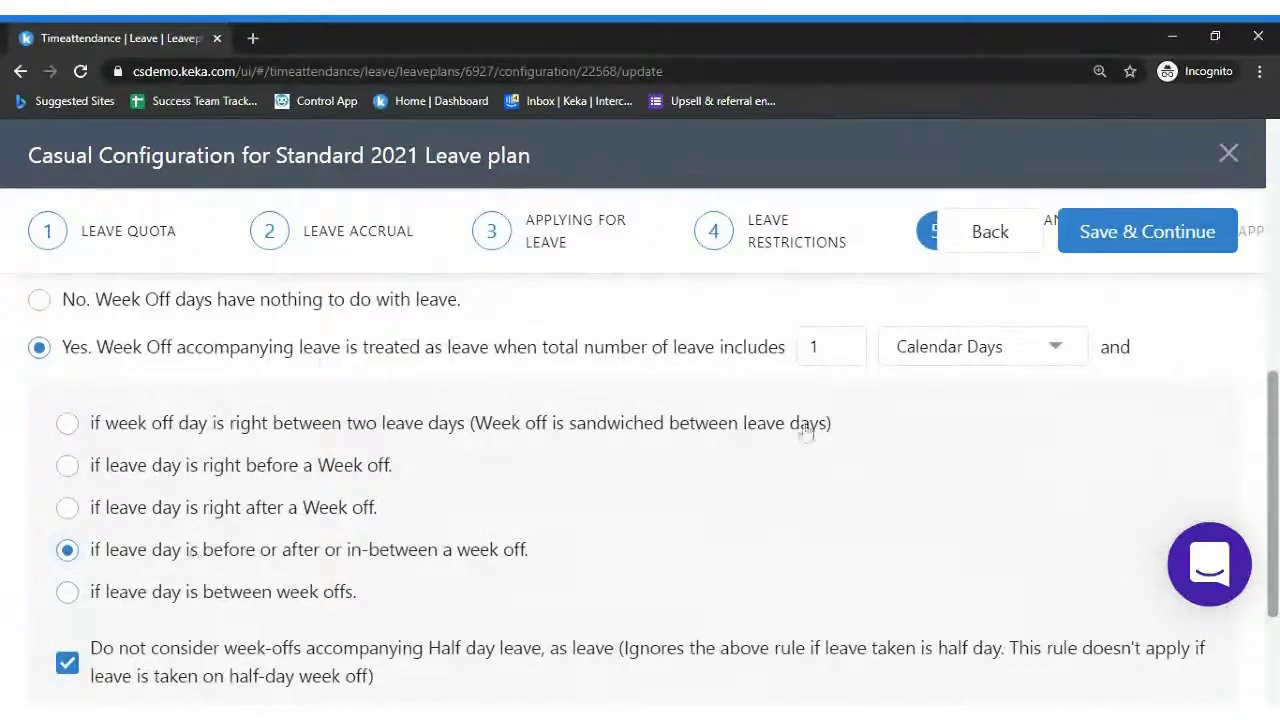
# Keep Calendar Days as the week-off day type and save the holidays and week-offs settings
pyautogui.scroll(1, 1276, 412)
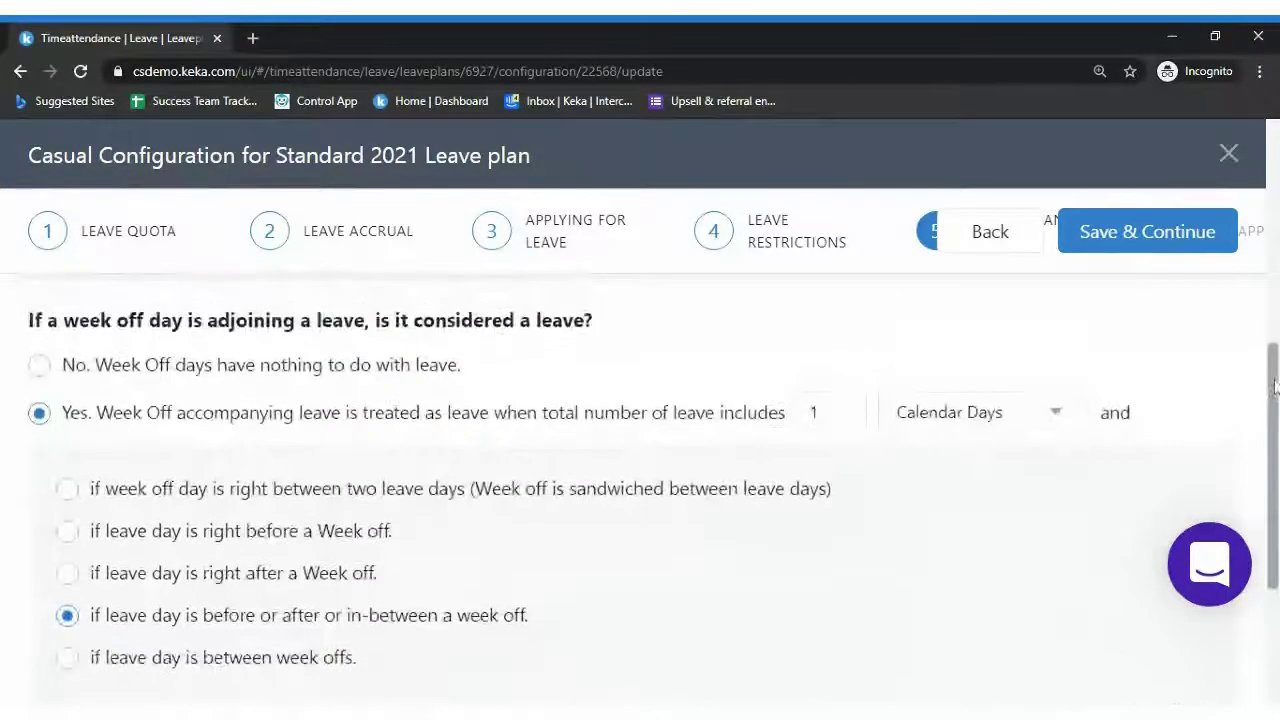
pyautogui.scroll(-1, 1276, 412)
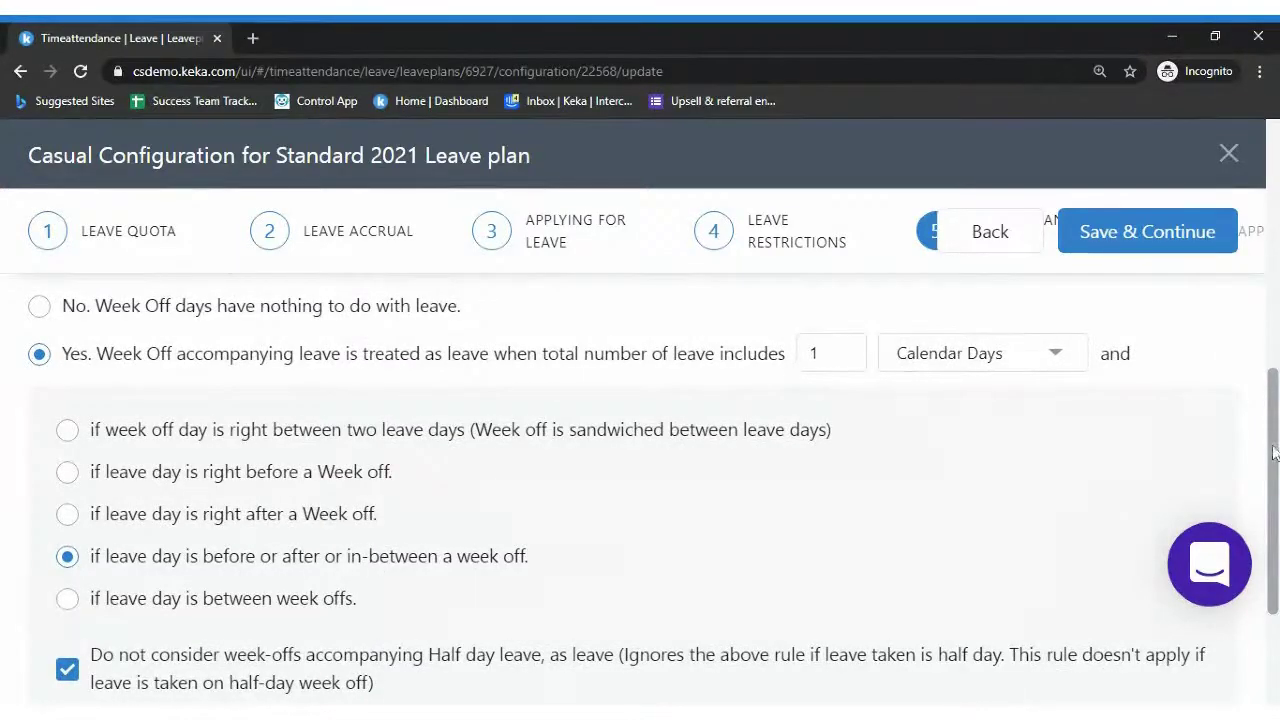
pyautogui.scroll(-1, 1276, 452)
pyautogui.scroll(-2, 1276, 482)
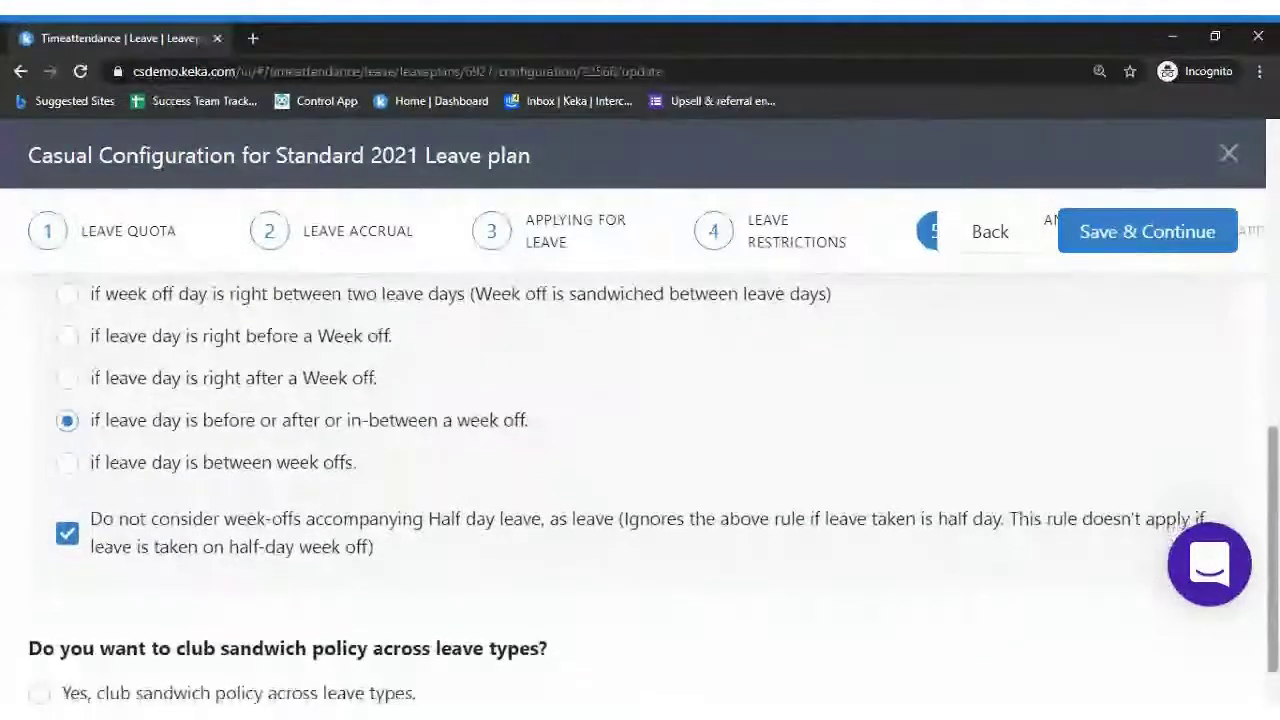
pyautogui.scroll(4, 1276, 482)
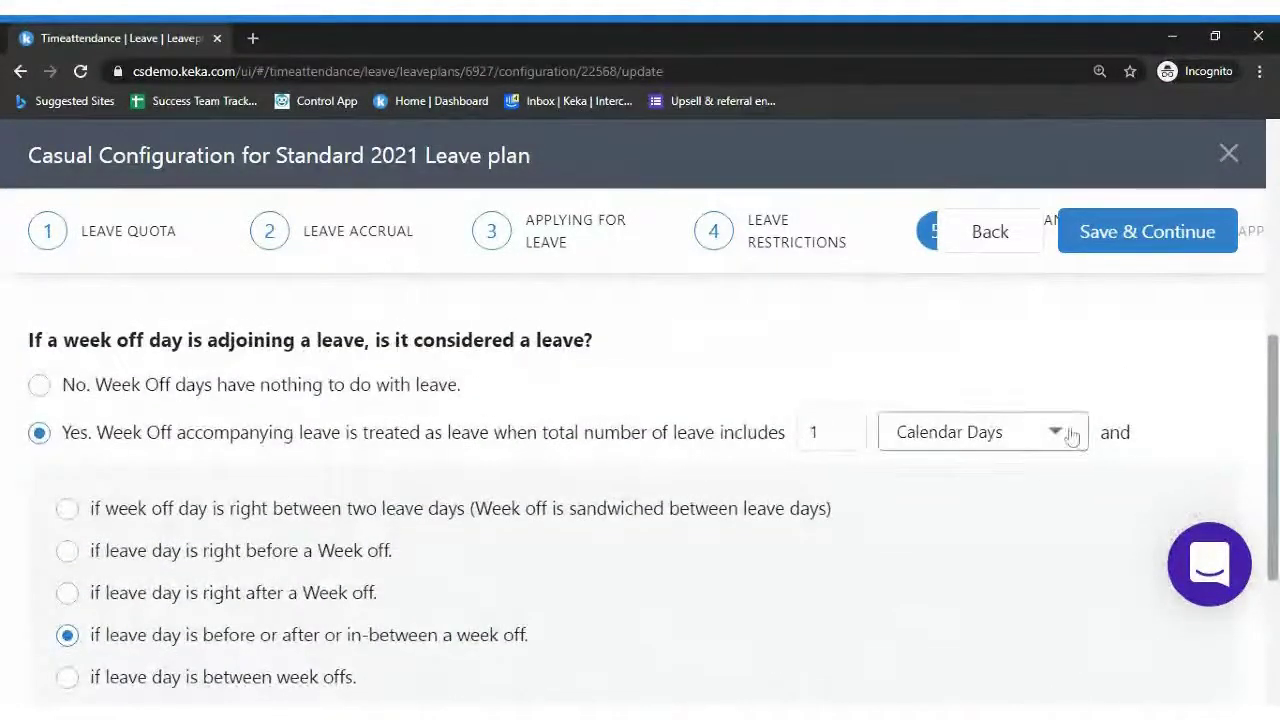
pyautogui.click(820, 432)
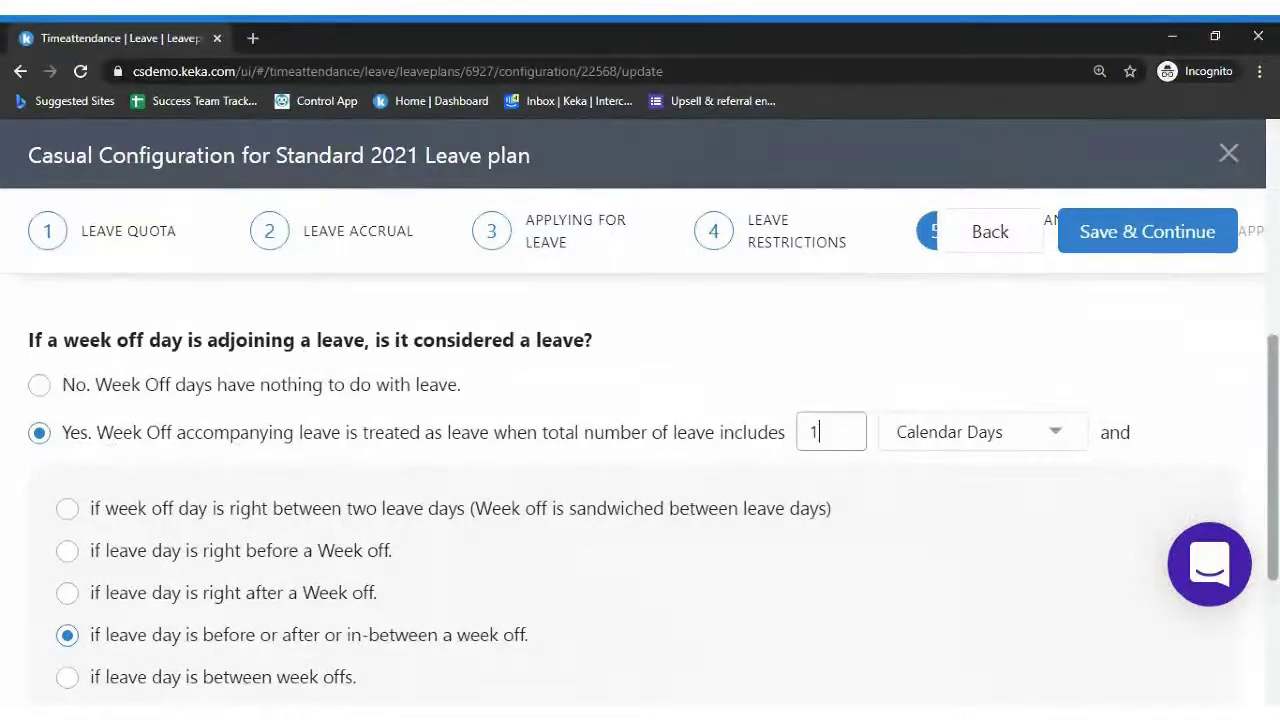
pyautogui.click(1045, 445)
pyautogui.moveTo(1272, 412); pyautogui.dragTo(1268, 165)
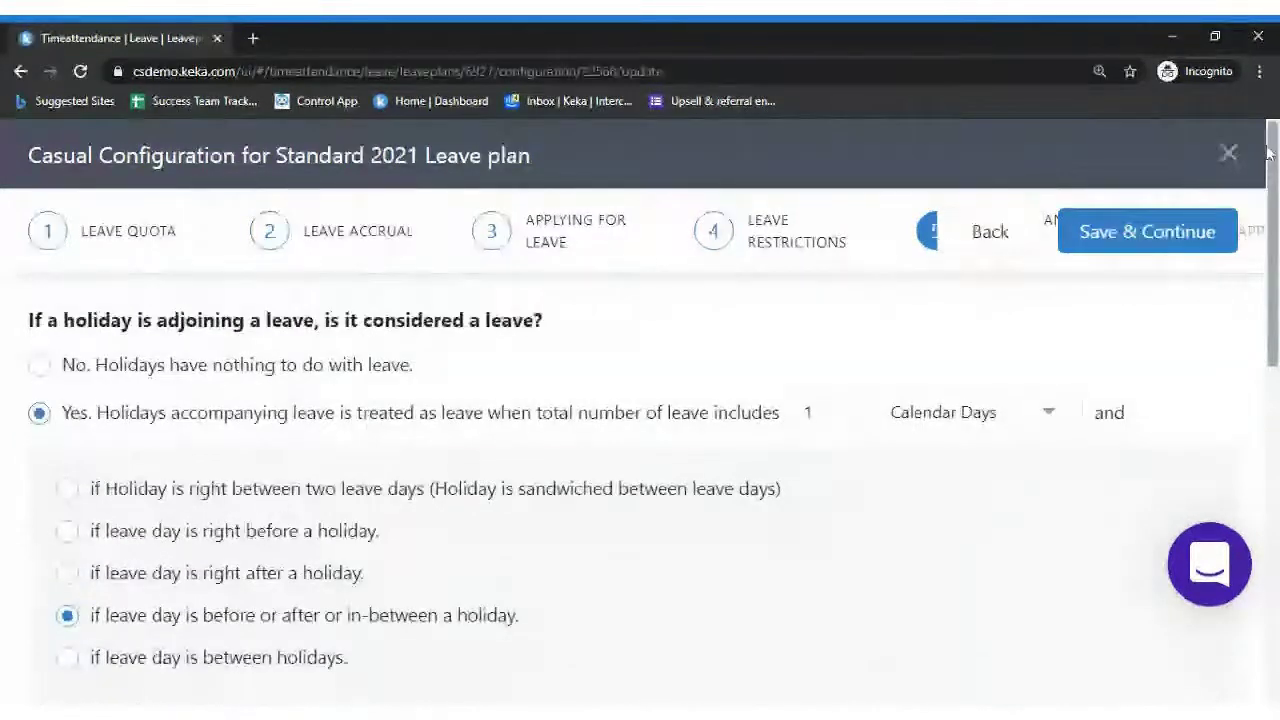
pyautogui.moveTo(1272, 244); pyautogui.dragTo(1273, 278)
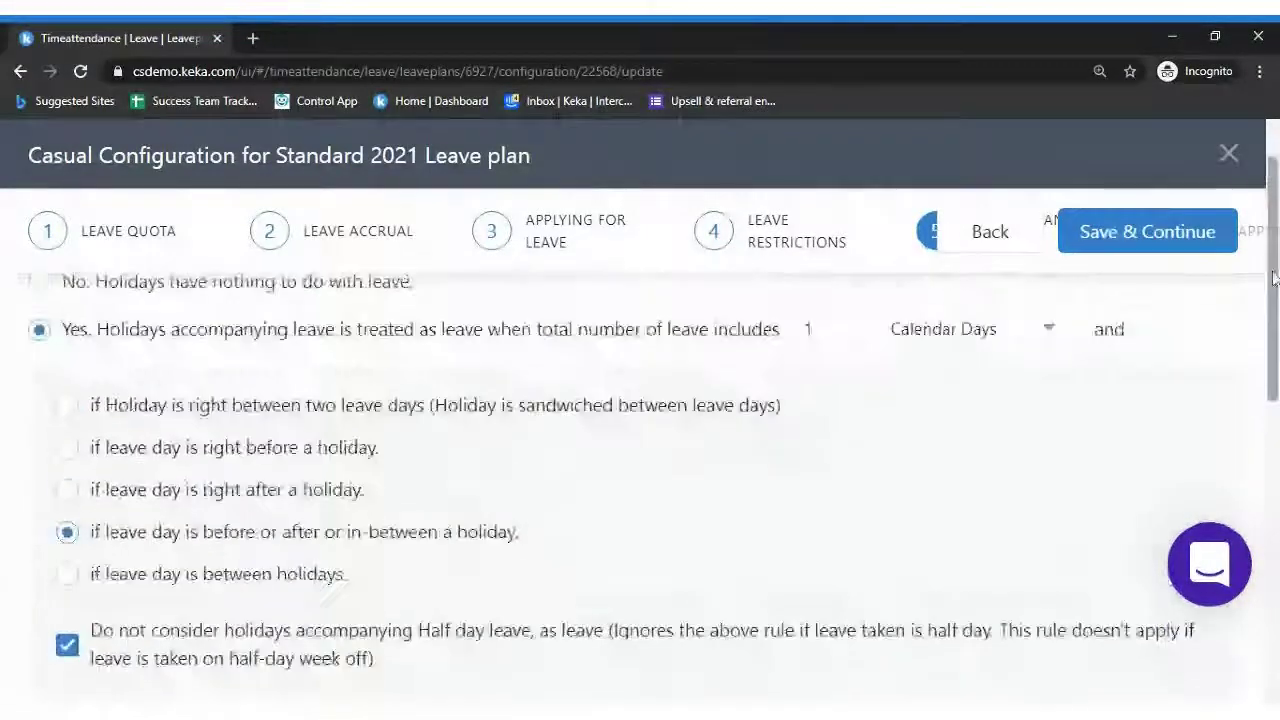
pyautogui.click(1172, 232)
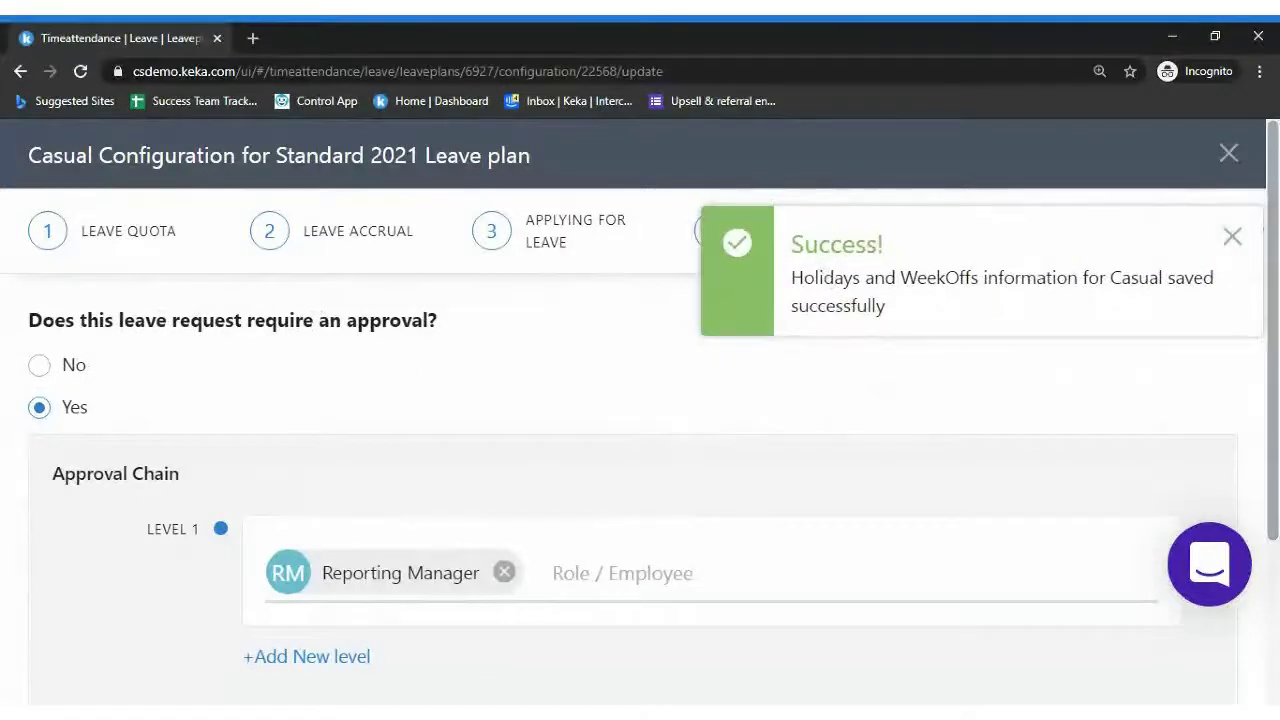
# Add a second approval level and leave the 5-day skip value unchanged
pyautogui.scroll(-2, 400, 560)
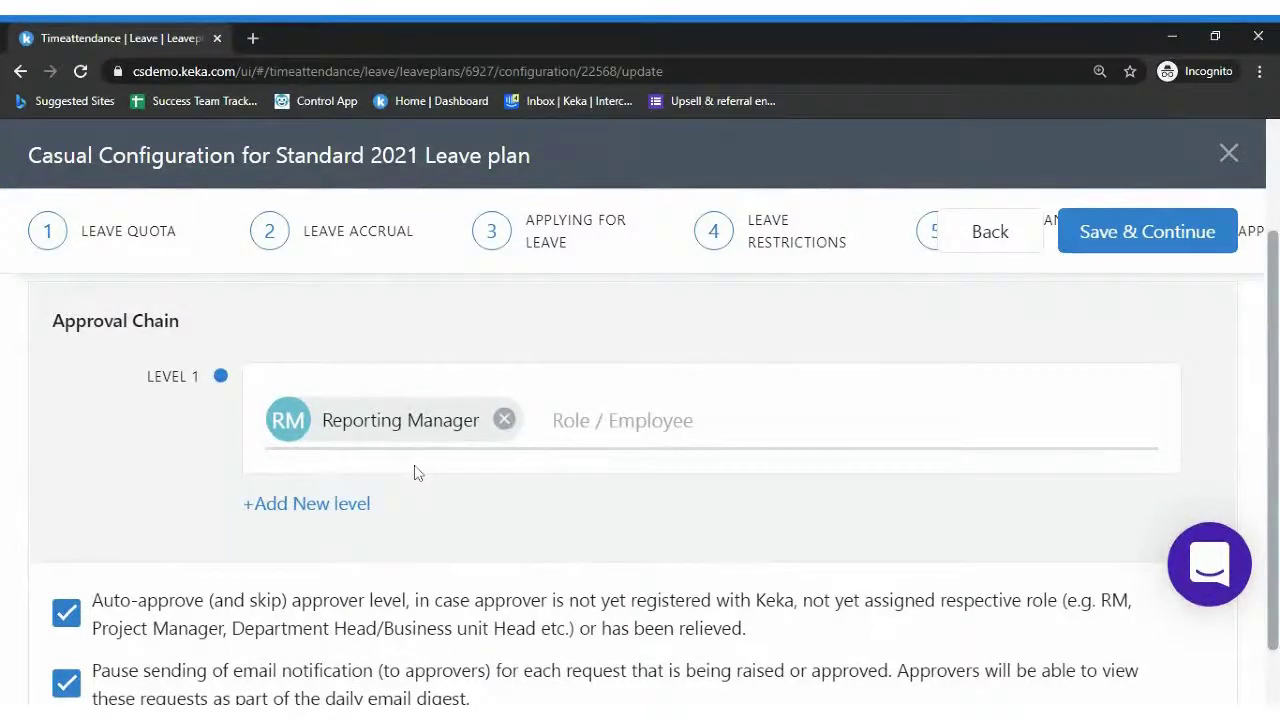
pyautogui.click(306, 506)
pyautogui.scroll(-2, 640, 480)
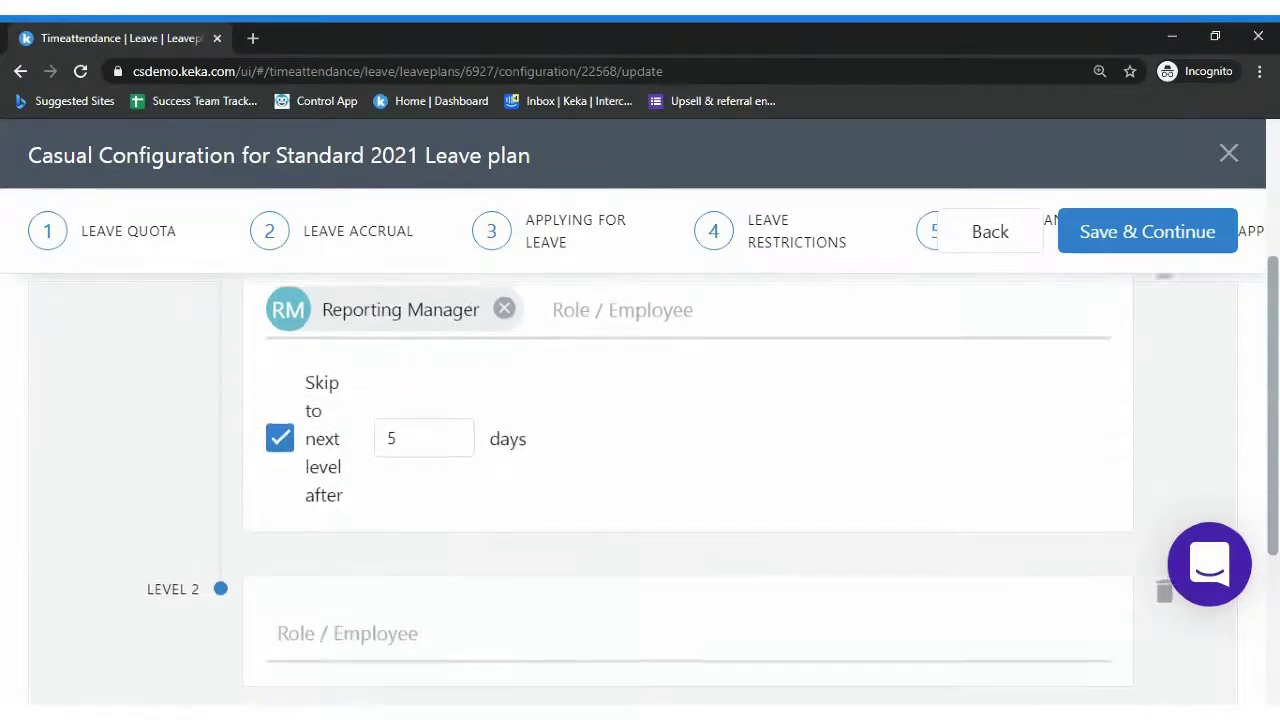
pyautogui.scroll(1, 640, 480)
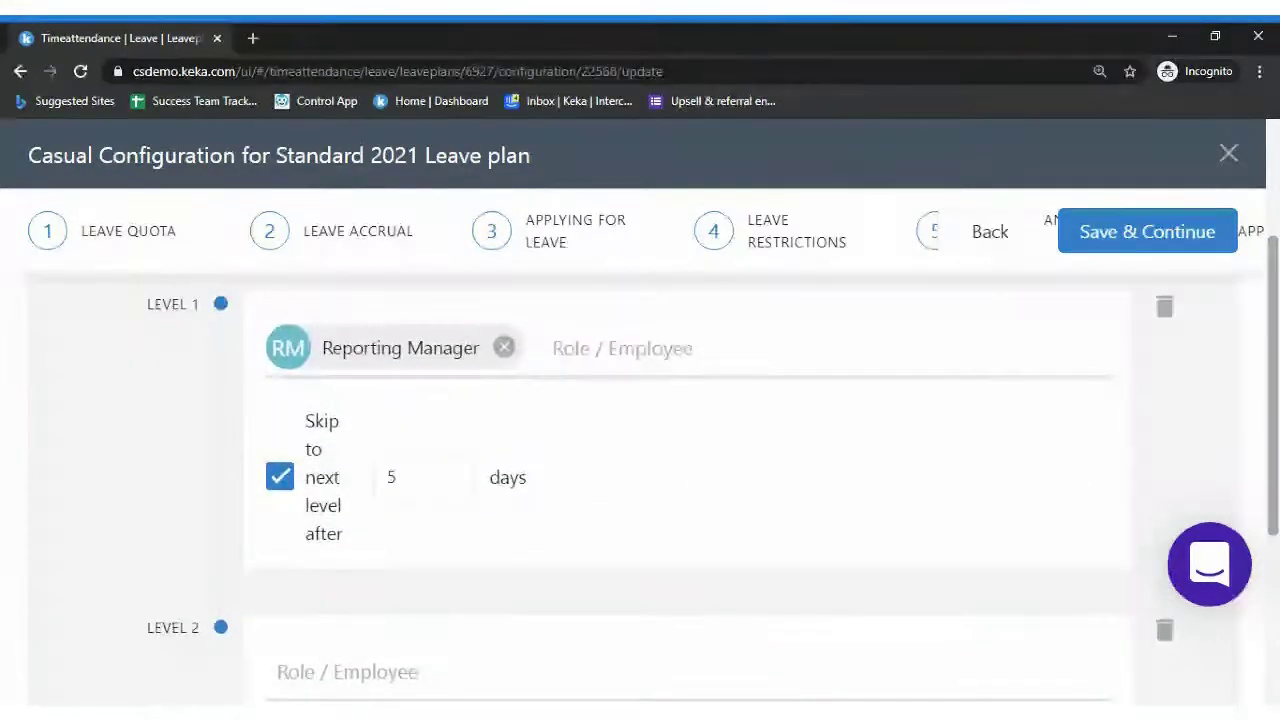
pyautogui.scroll(1, 640, 450)
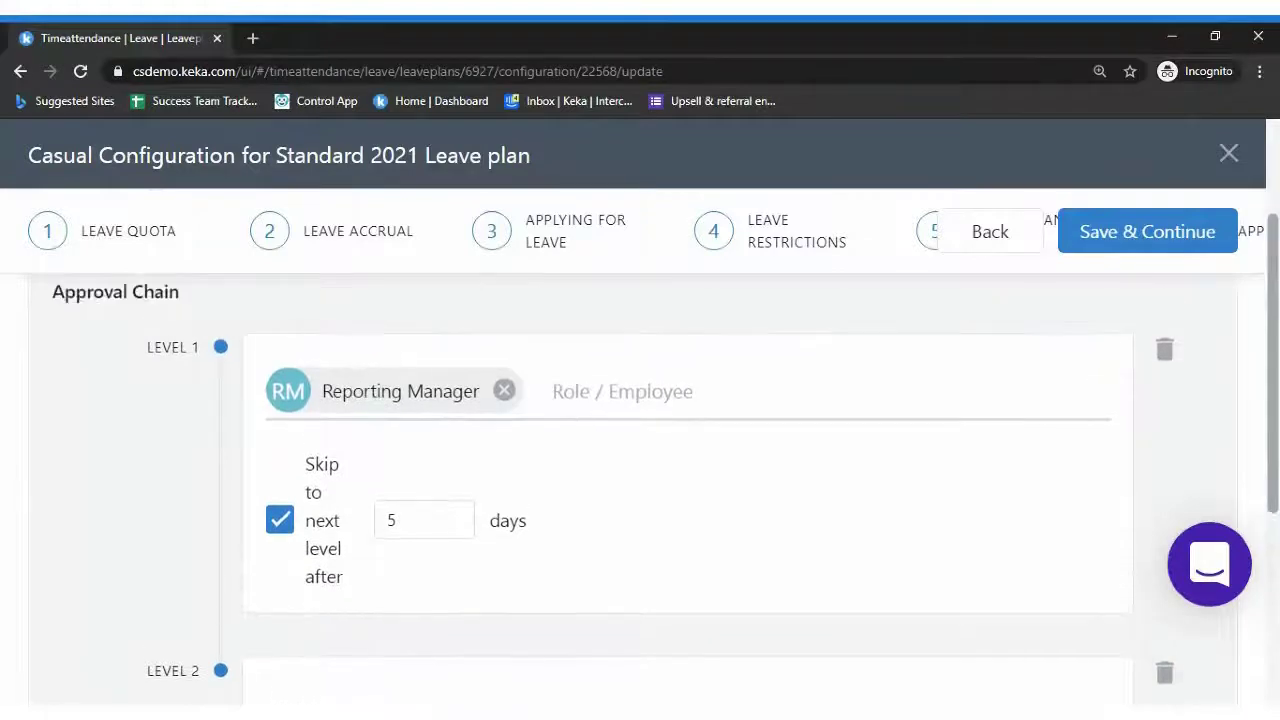
pyautogui.scroll(-1, 640, 450)
pyautogui.scroll(1, 640, 450)
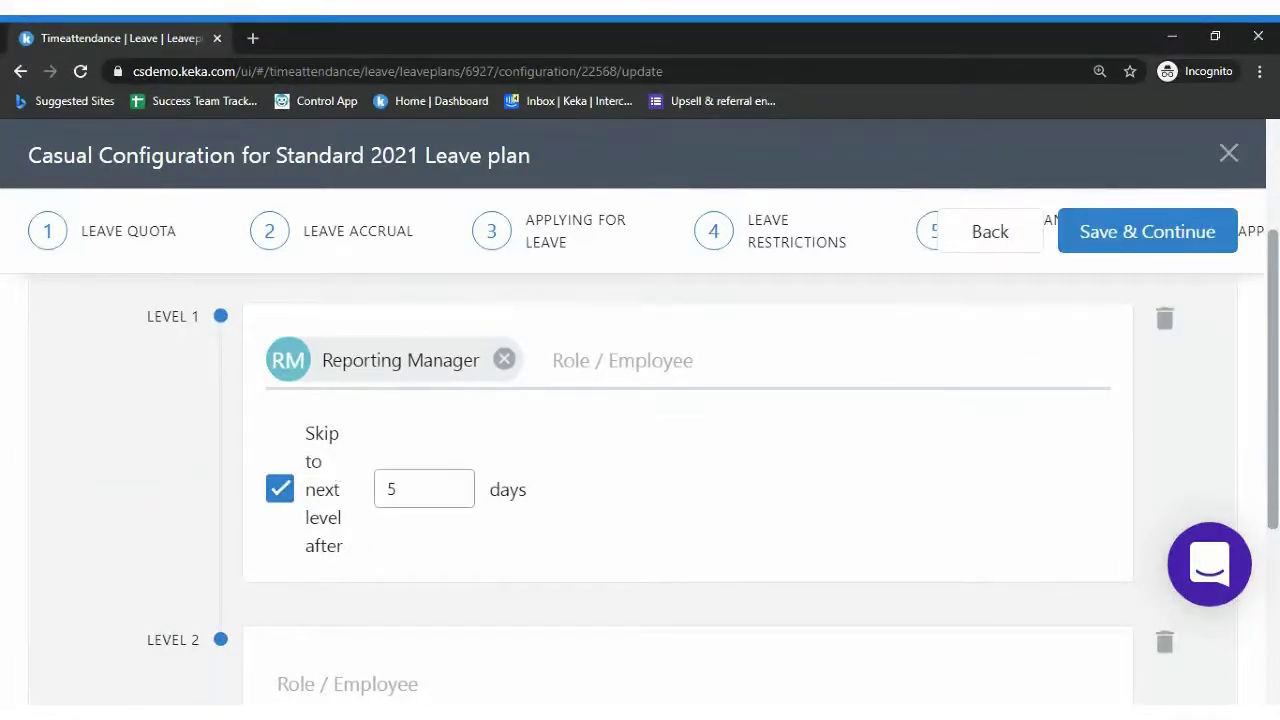
pyautogui.doubleClick(392, 489)
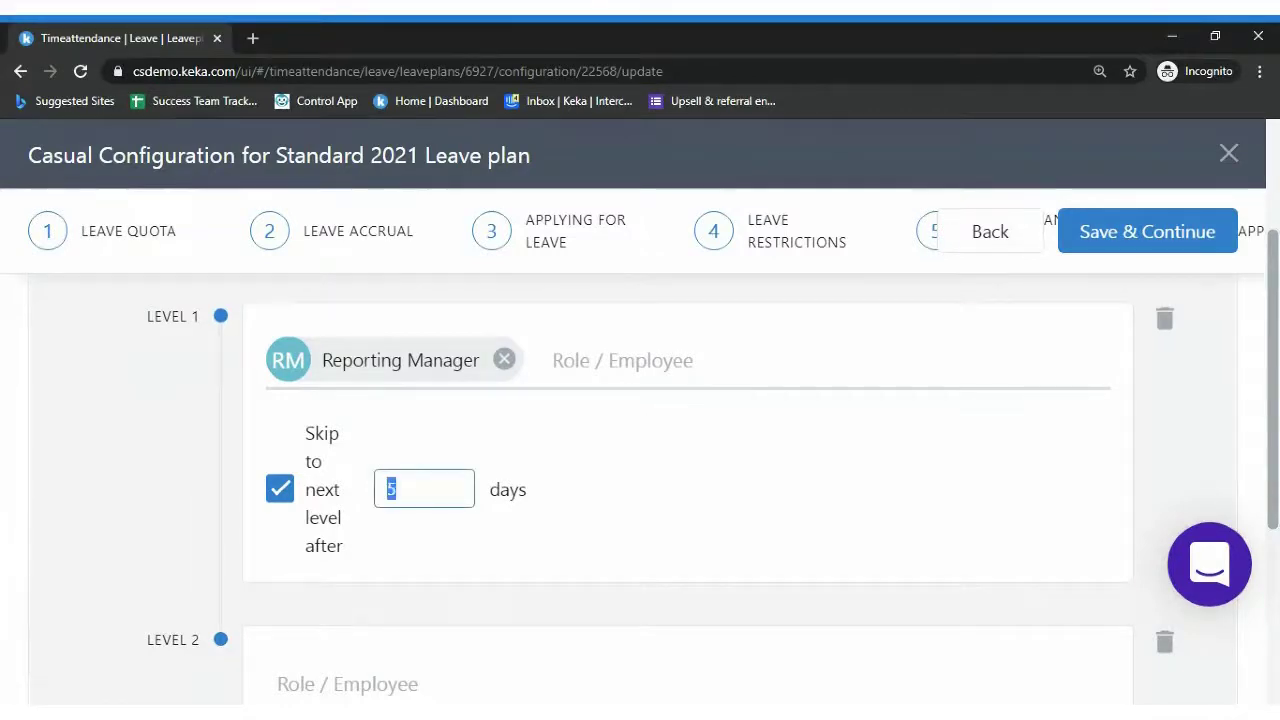
pyautogui.click(558, 505)
# Delete the empty Level 2 so only Reporting Manager approves, and save the approval step
pyautogui.scroll(-5, 655, 492)
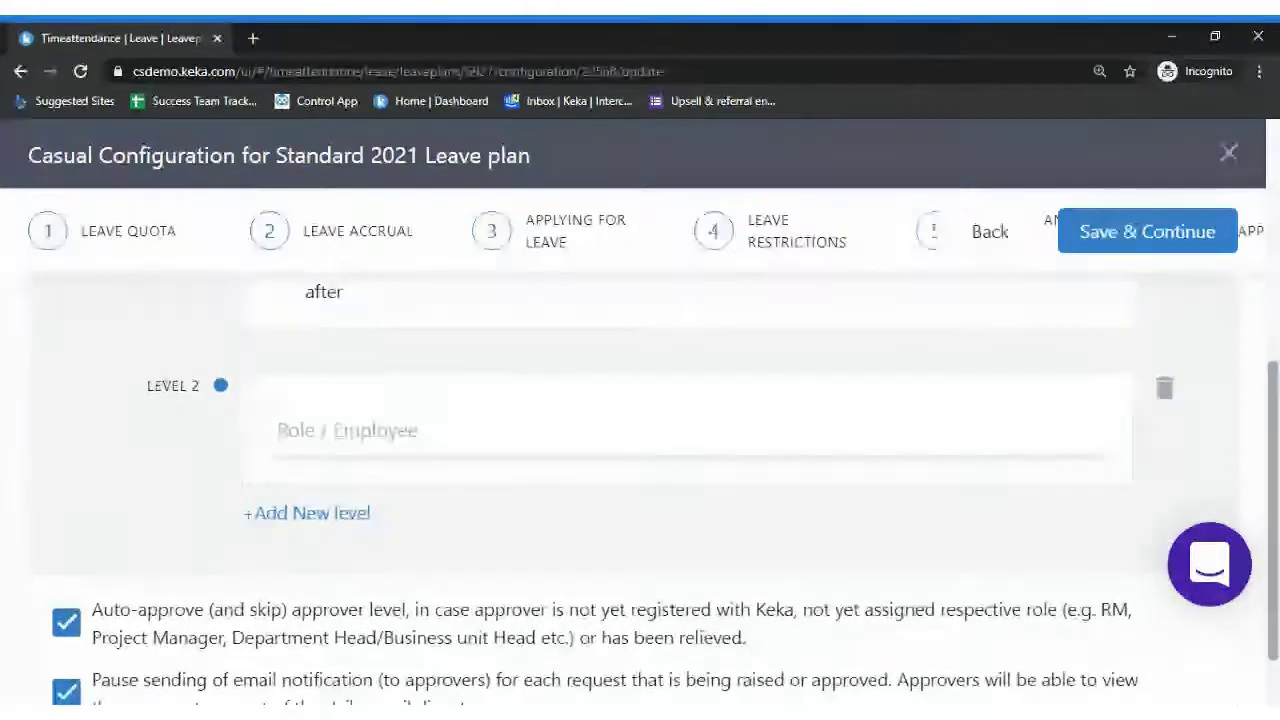
pyautogui.scroll(1, 655, 450)
pyautogui.scroll(1, 655, 450)
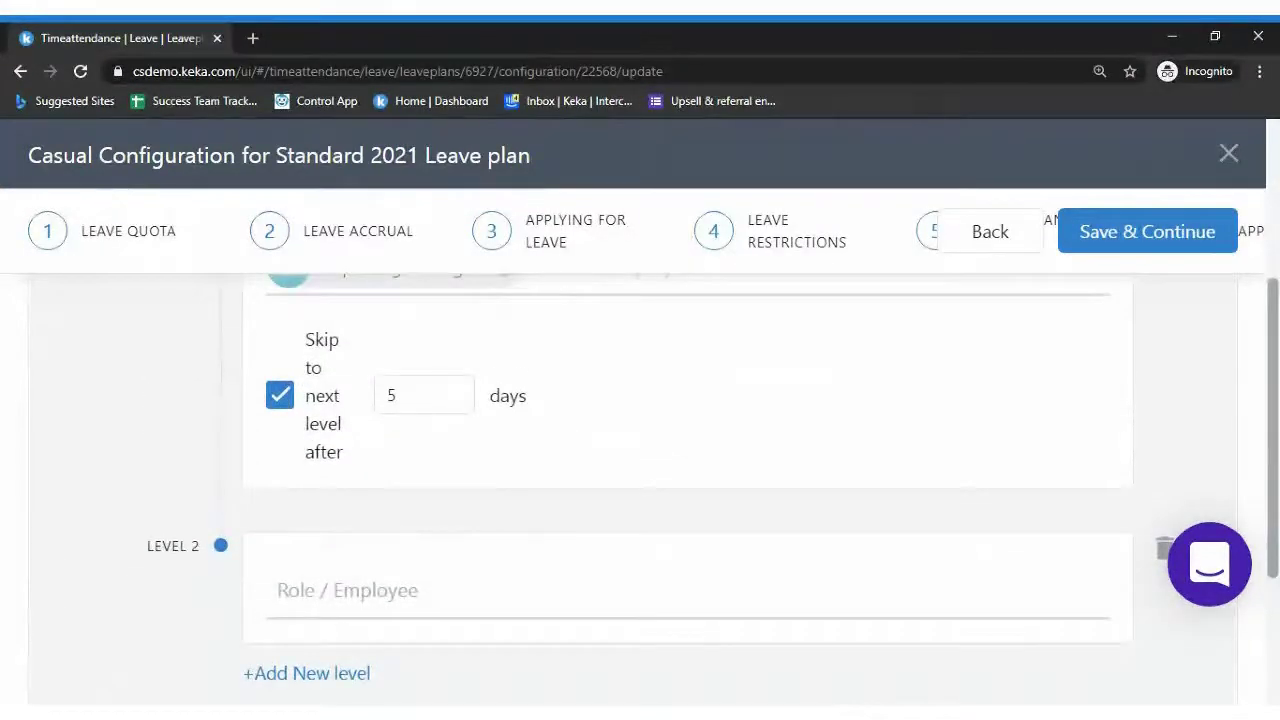
pyautogui.scroll(-1, 1216, 399)
pyautogui.click(1163, 487)
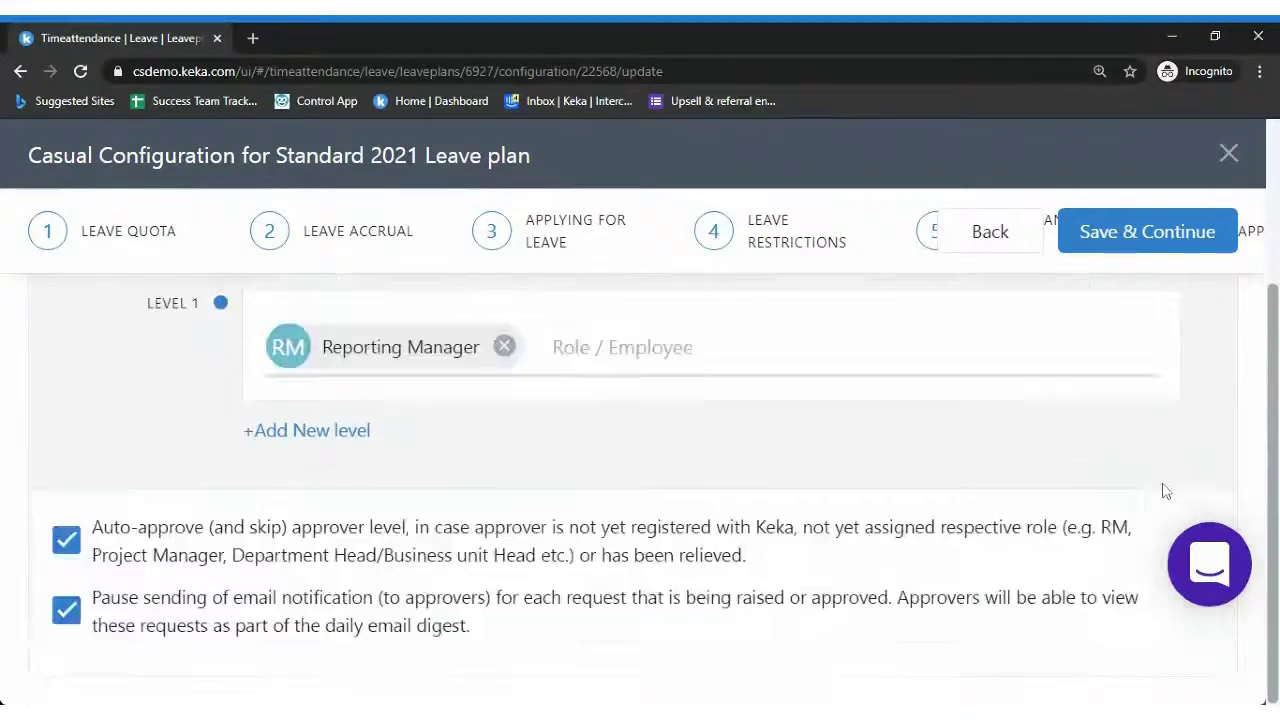
pyautogui.scroll(2, 1275, 333)
pyautogui.moveTo(1275, 333); pyautogui.dragTo(1277, 305)
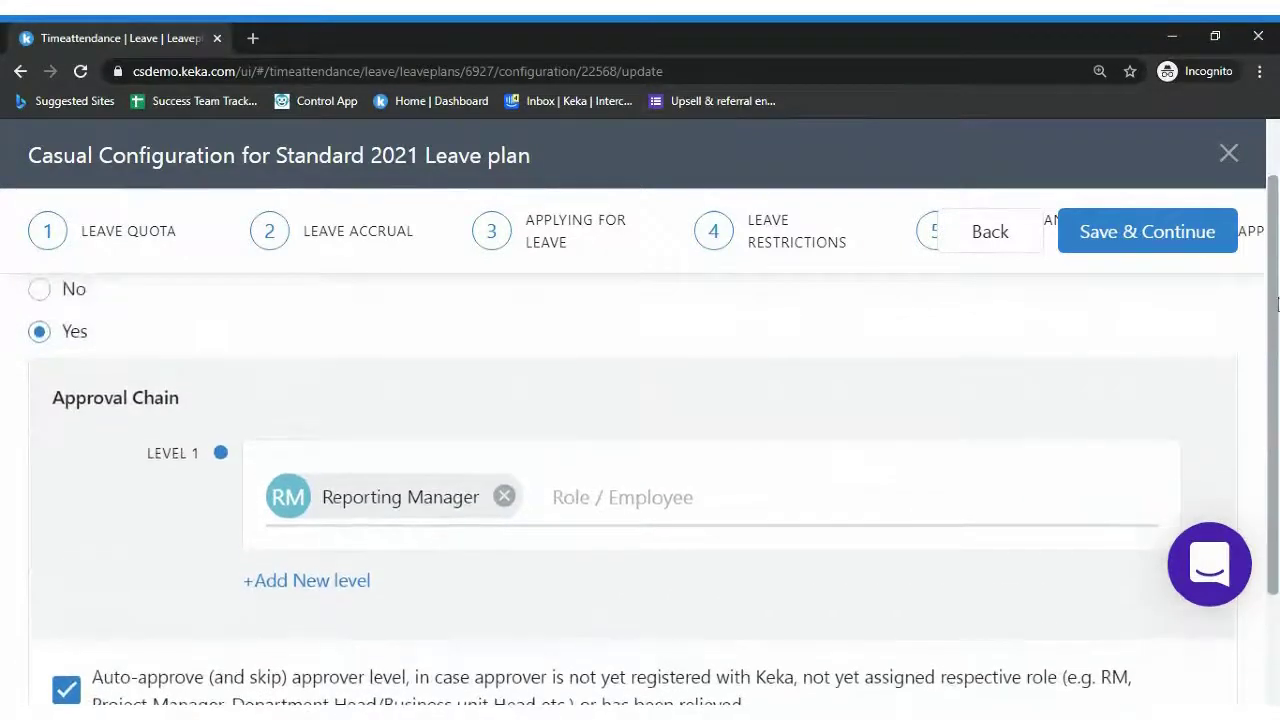
pyautogui.click(1158, 231)
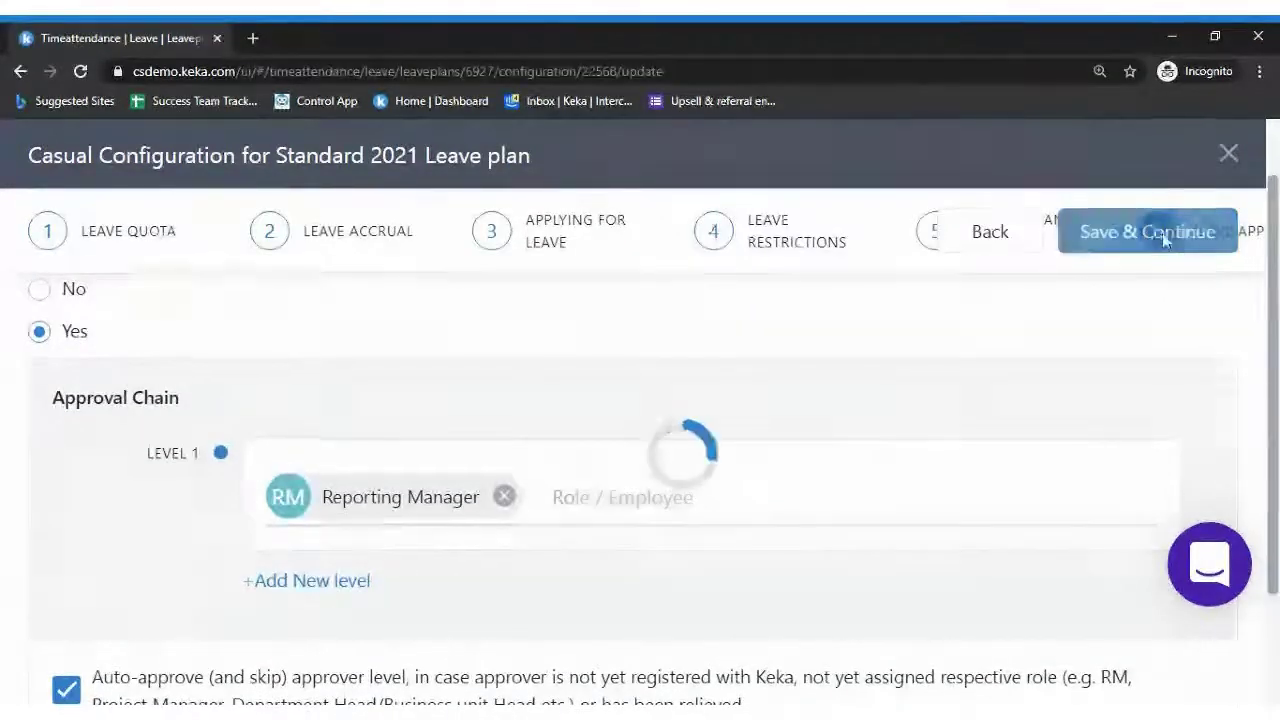
# Review Casual year-end processing (carry forward 4 days, pay 8, 180-day expiry), then save and close
pyautogui.scroll(1, 930, 370)
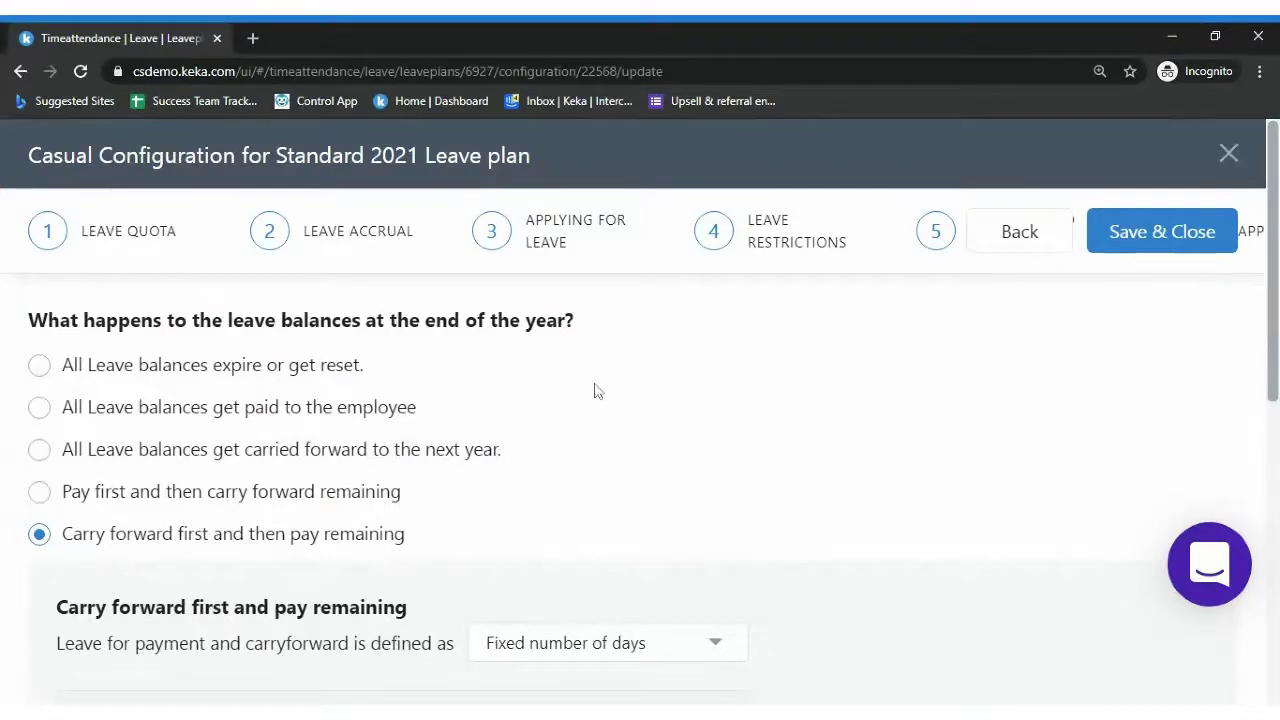
pyautogui.scroll(-2, 640, 420)
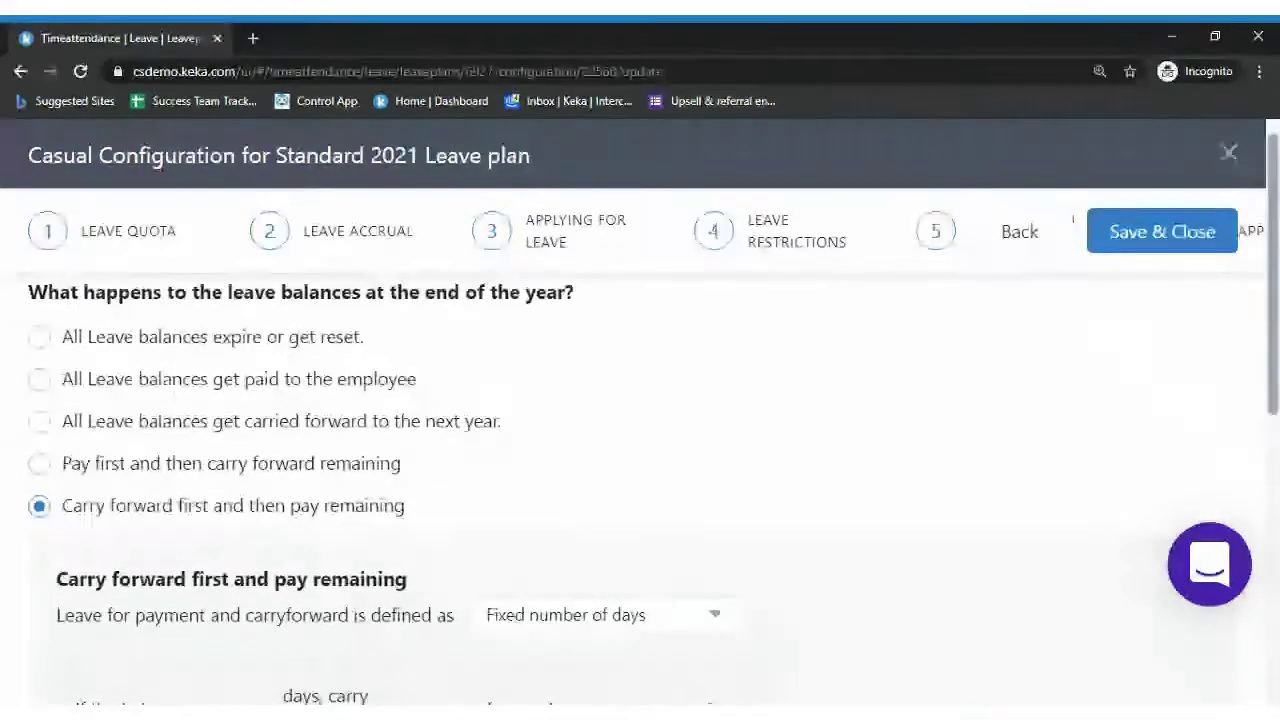
pyautogui.scroll(-3, 640, 450)
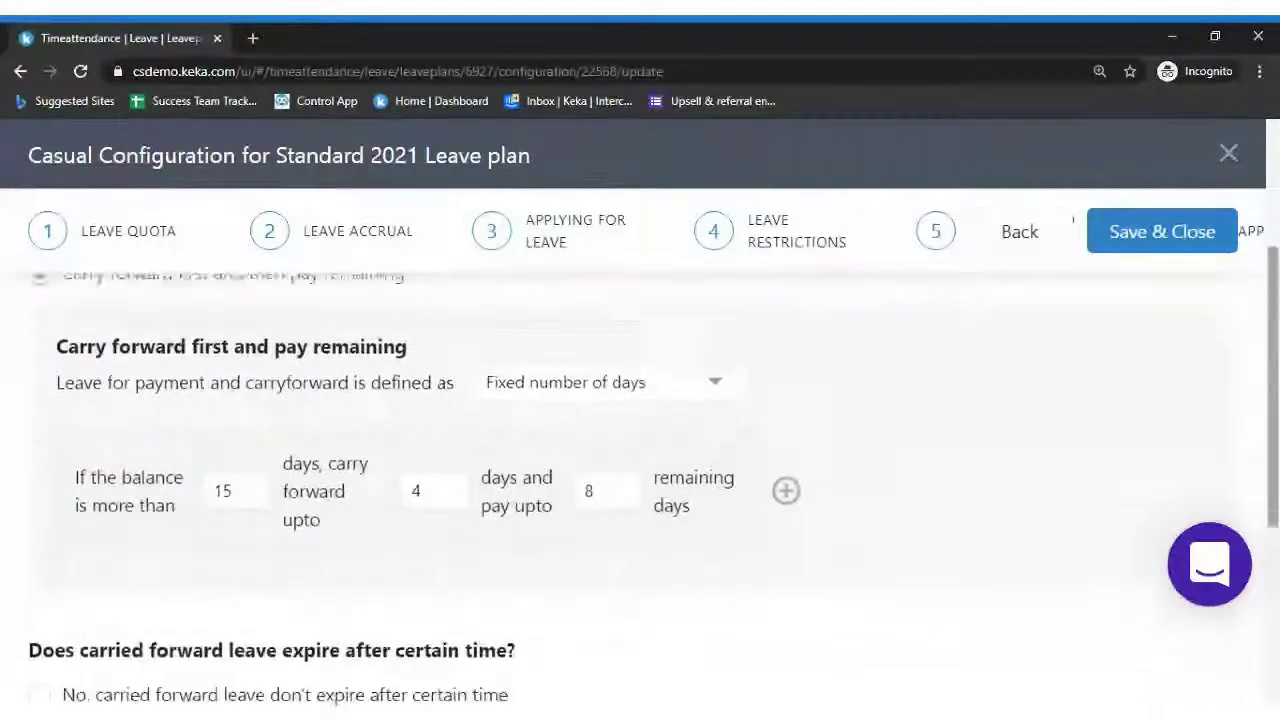
pyautogui.scroll(-2, 1276, 316)
pyautogui.scroll(5, 1276, 316)
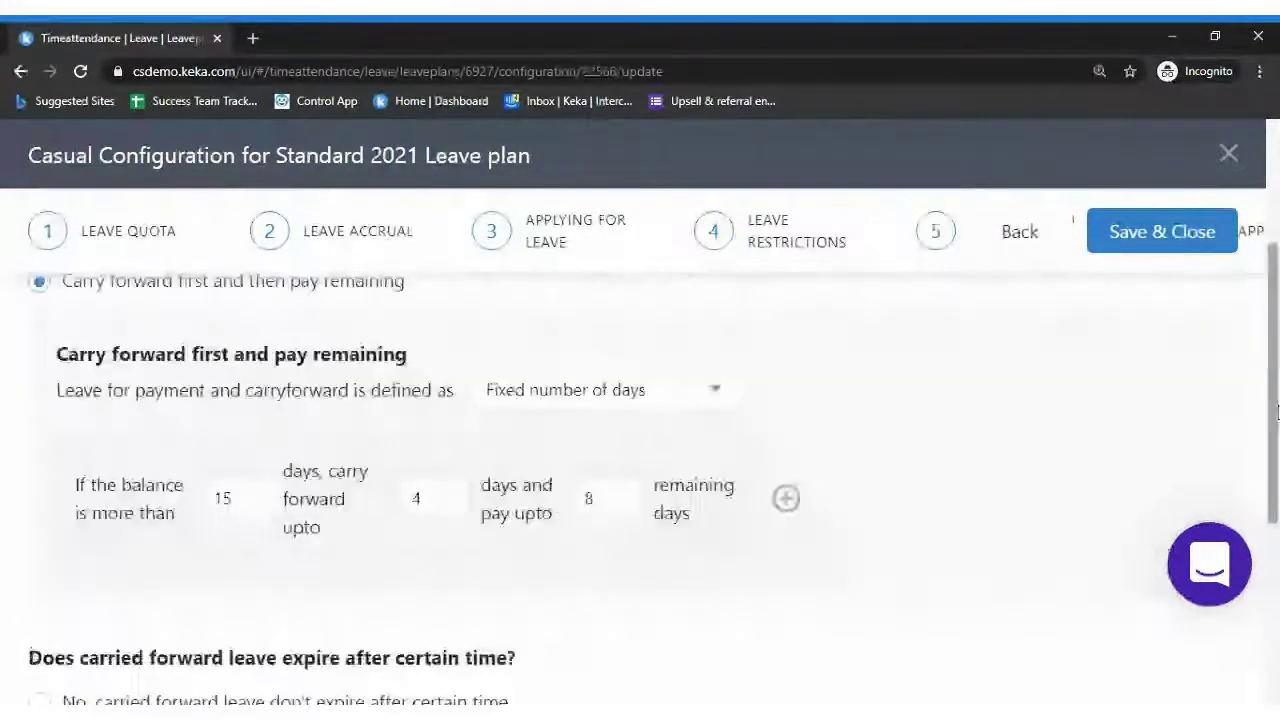
pyautogui.moveTo(1276, 316); pyautogui.dragTo(1275, 590)
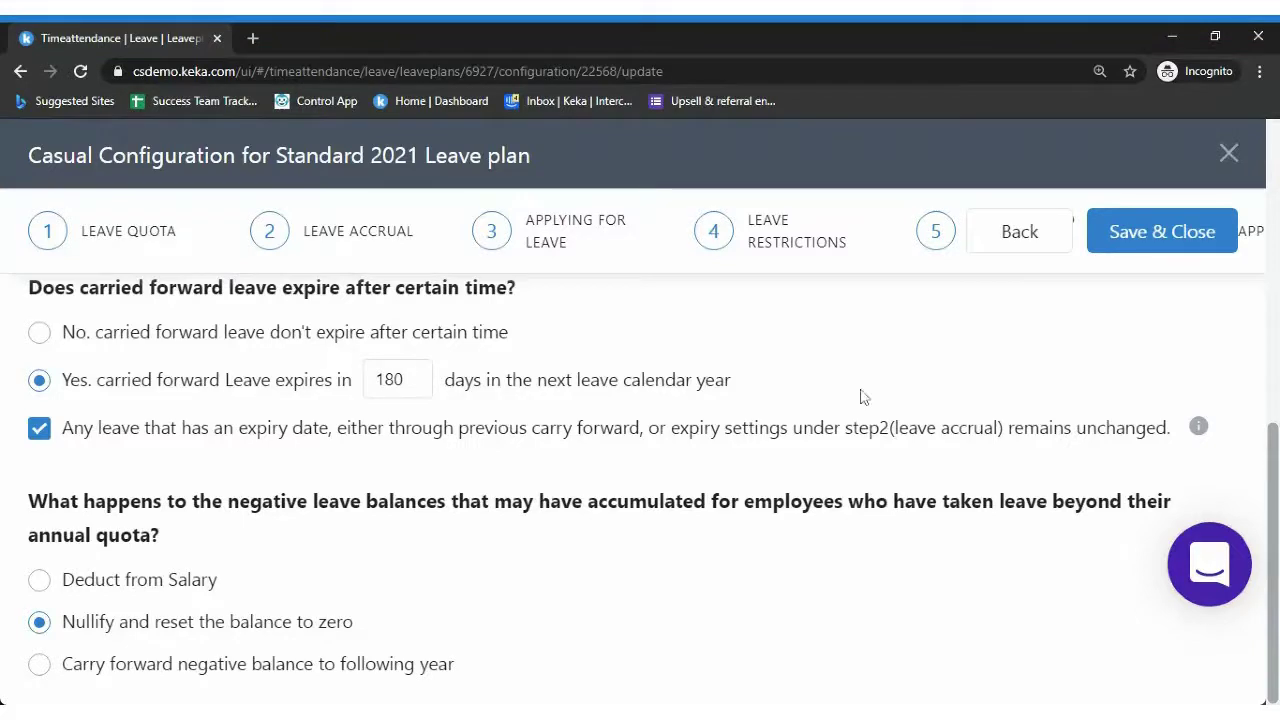
pyautogui.moveTo(860, 397); pyautogui.dragTo(60, 326)
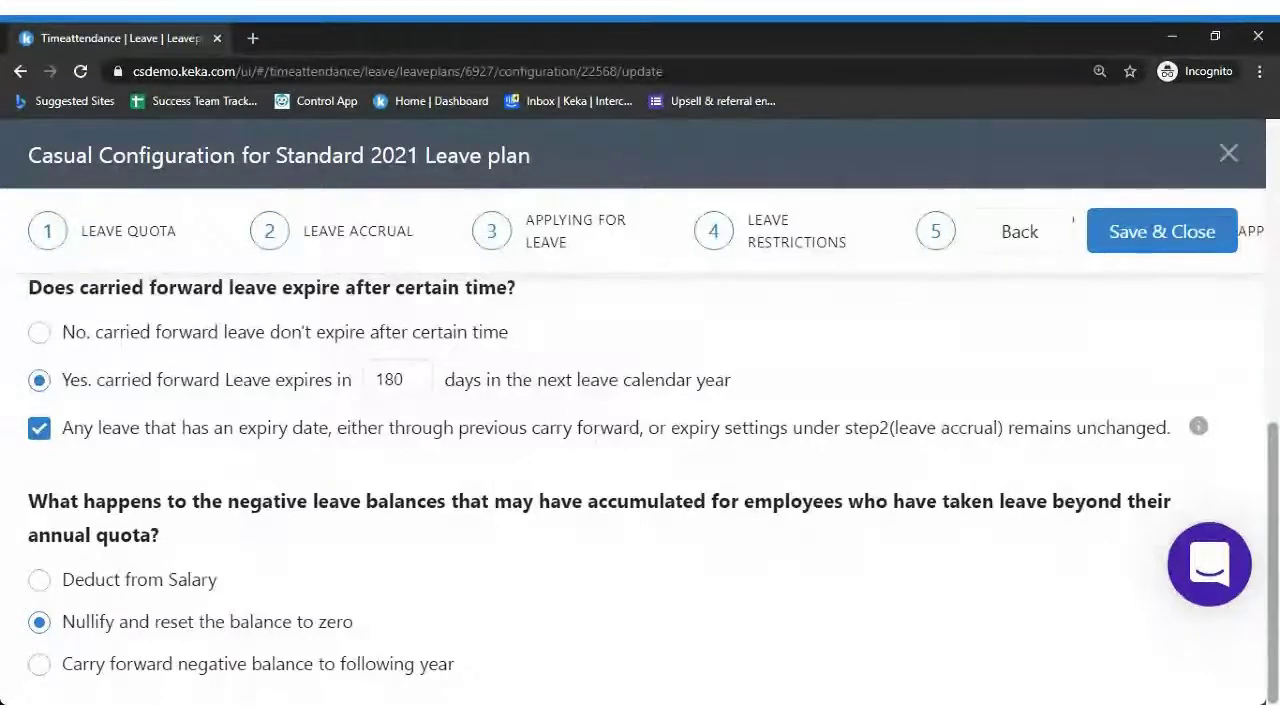
pyautogui.moveTo(1272, 472); pyautogui.dragTo(1274, 215)
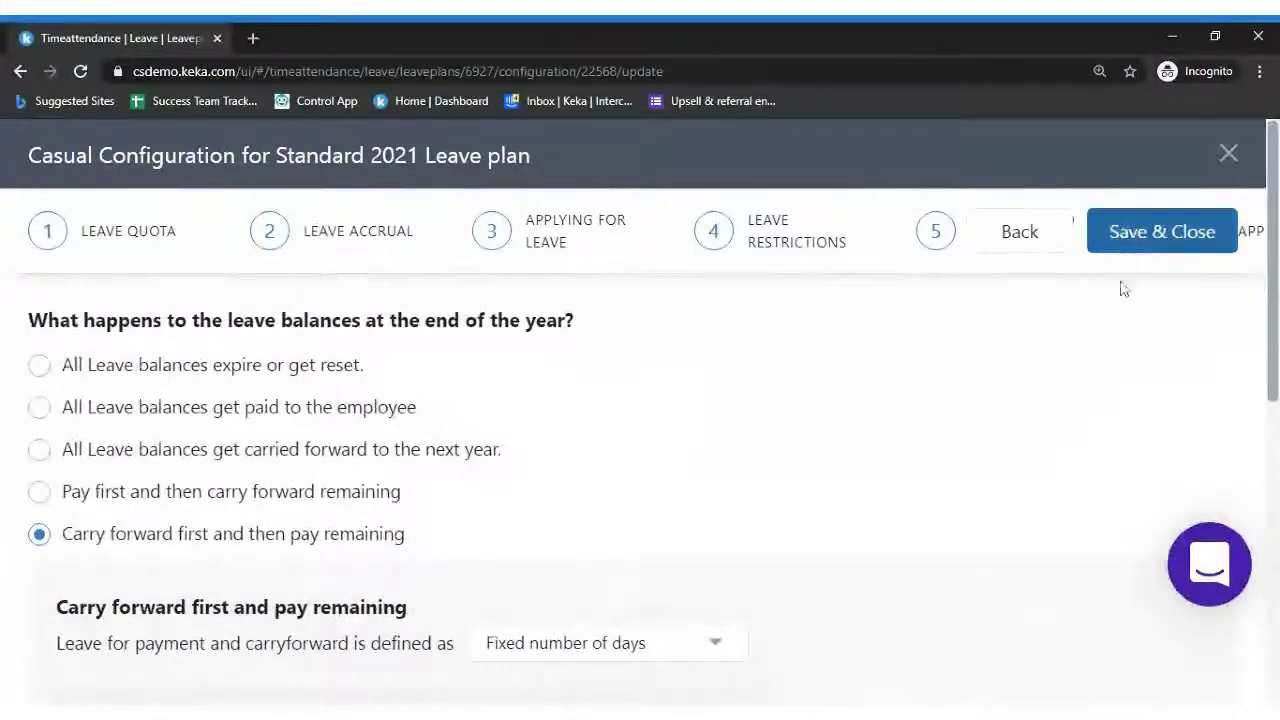
pyautogui.click(1145, 232)
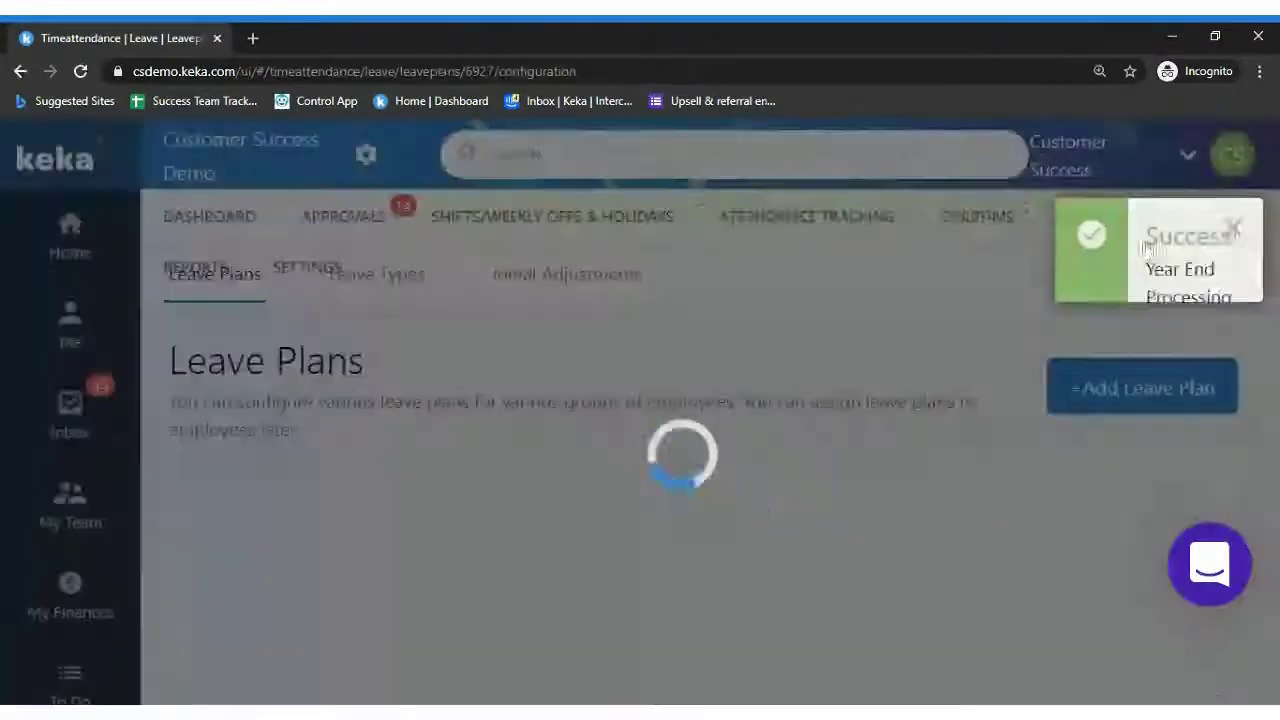
pyautogui.click(1217, 240)
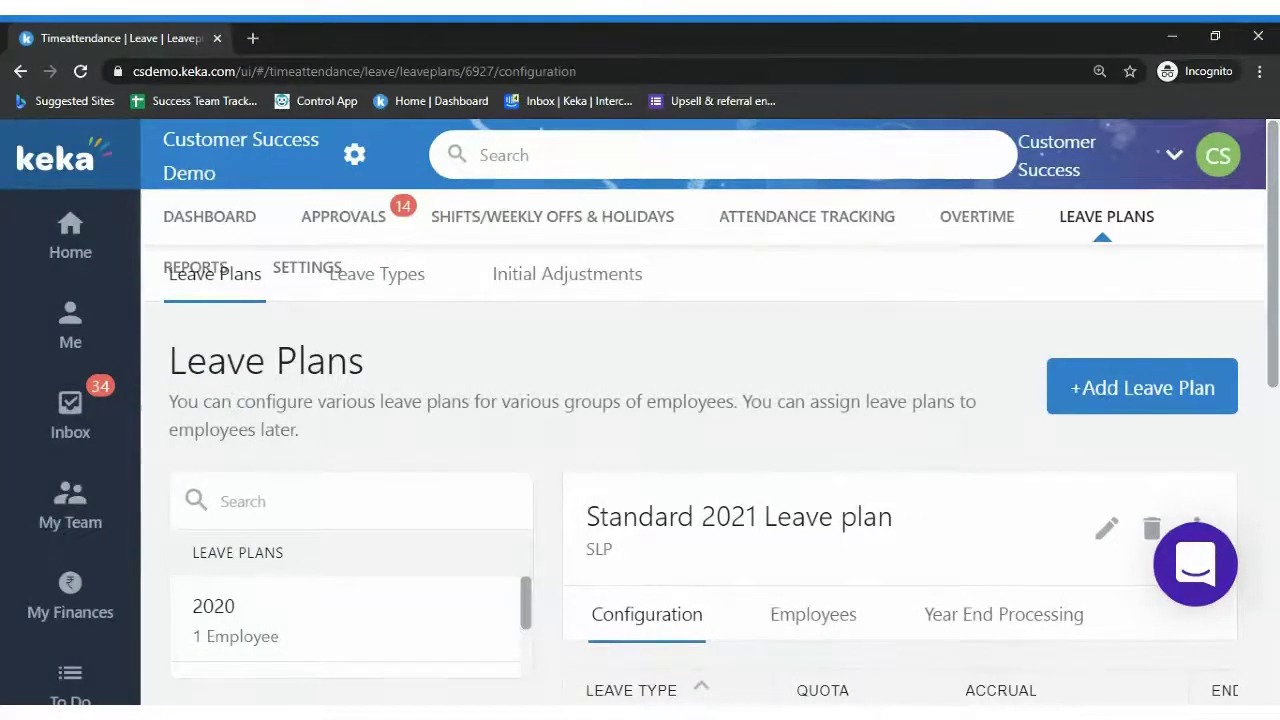
pyautogui.scroll(-1, 1150, 280)
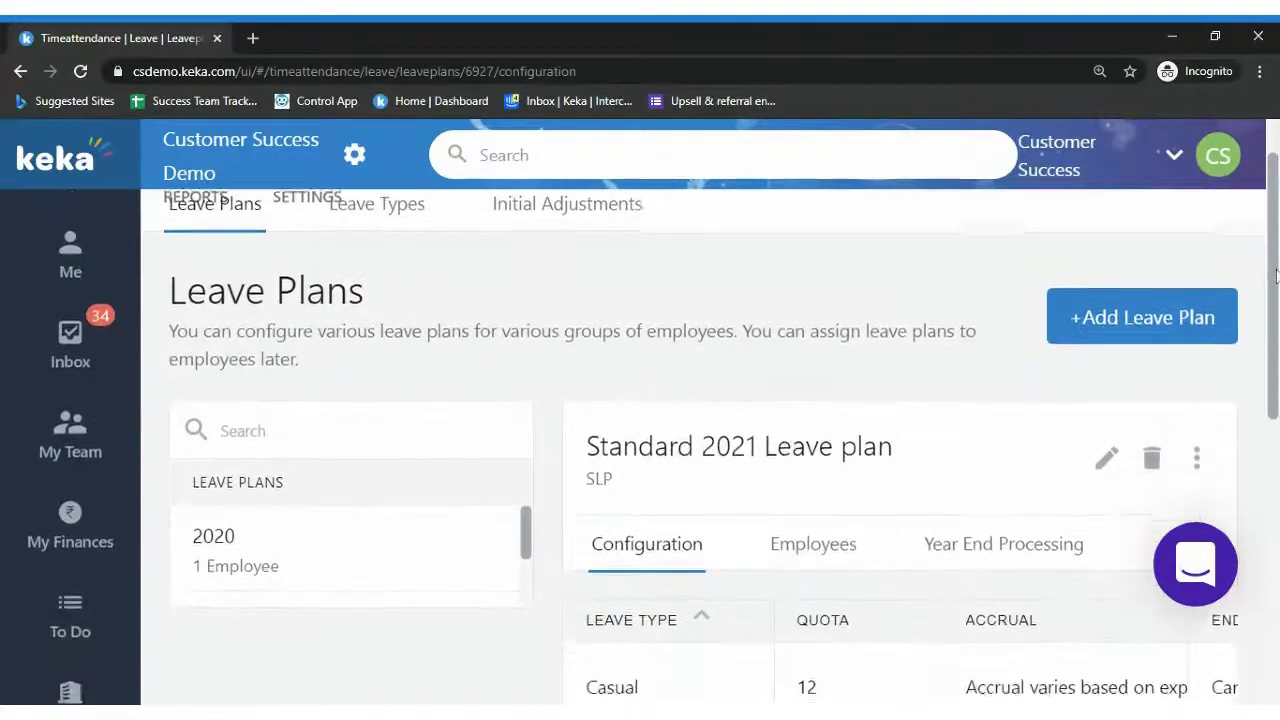
pyautogui.scroll(1, 1100, 300)
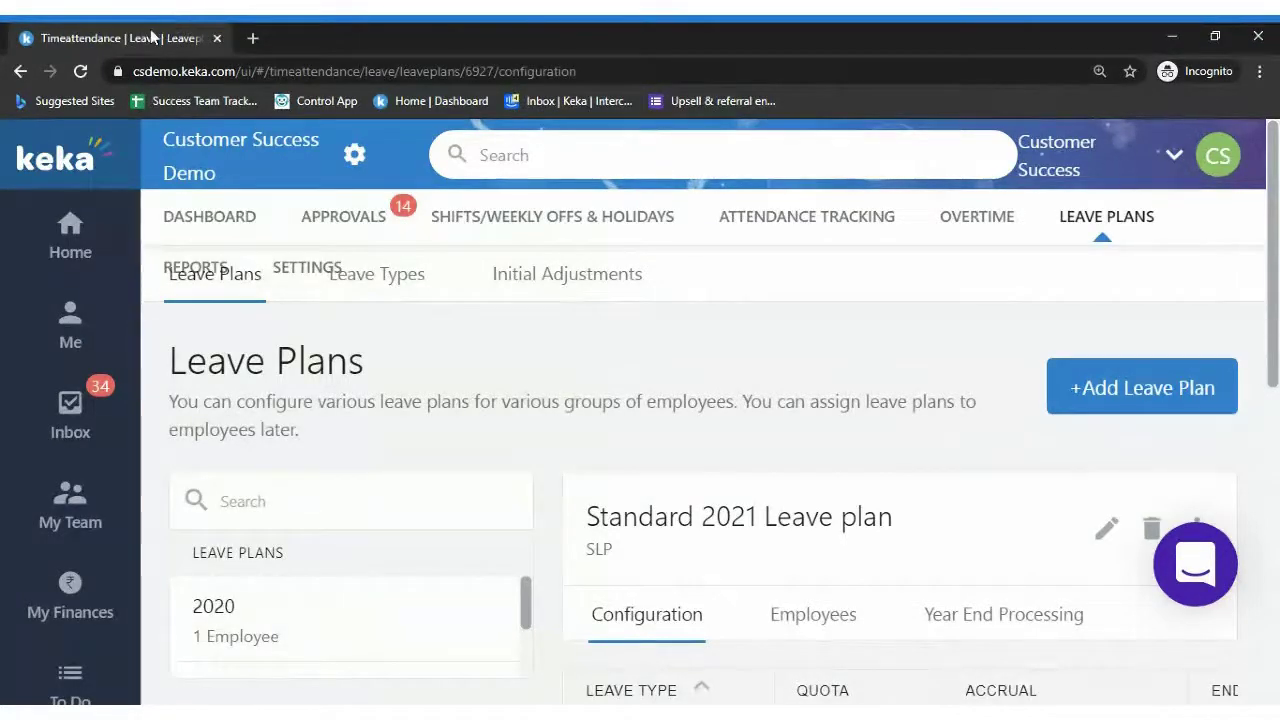
# Attempt to open Keka in a second tab with password sign-in, then close the error tabs
pyautogui.click(231, 146)
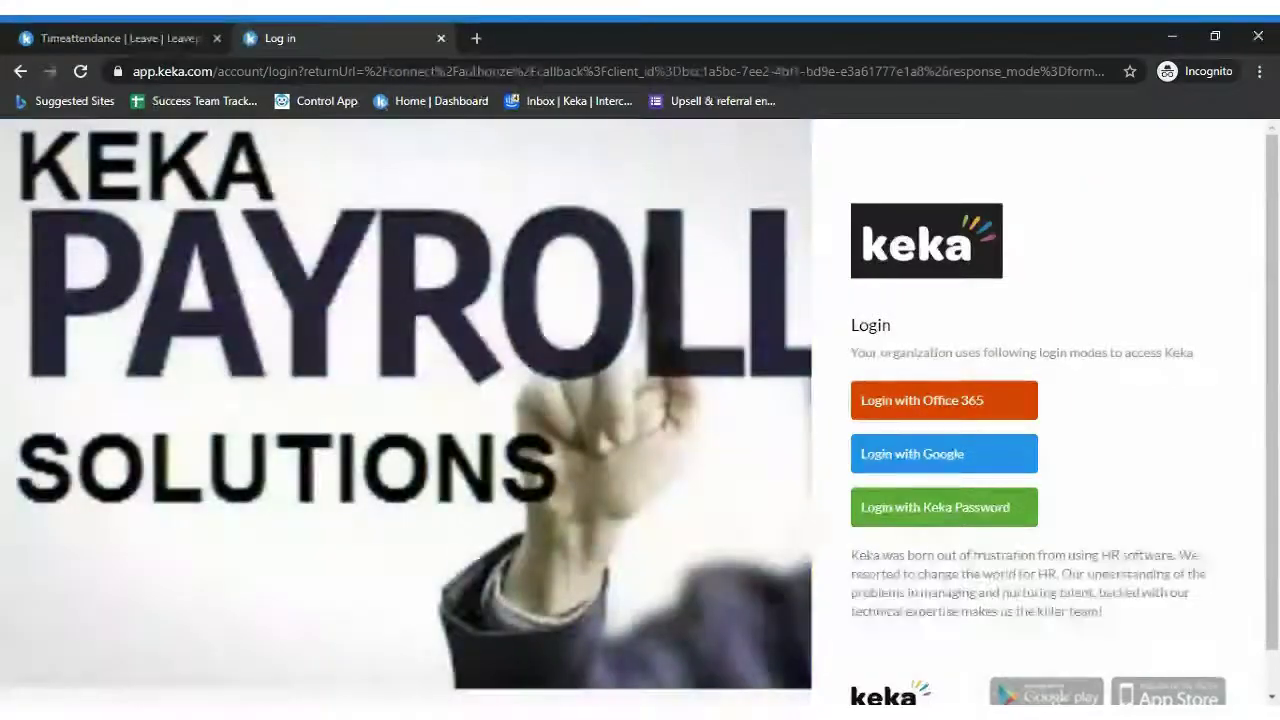
pyautogui.click(441, 38)
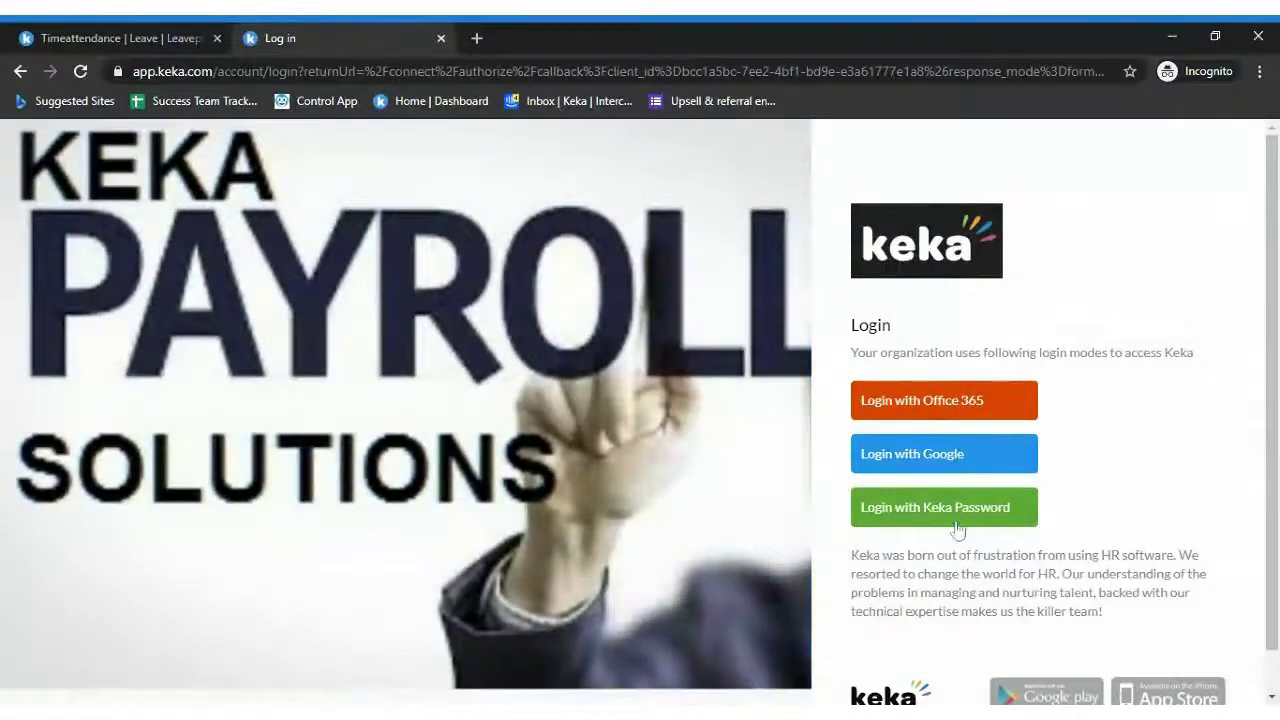
pyautogui.click(957, 530)
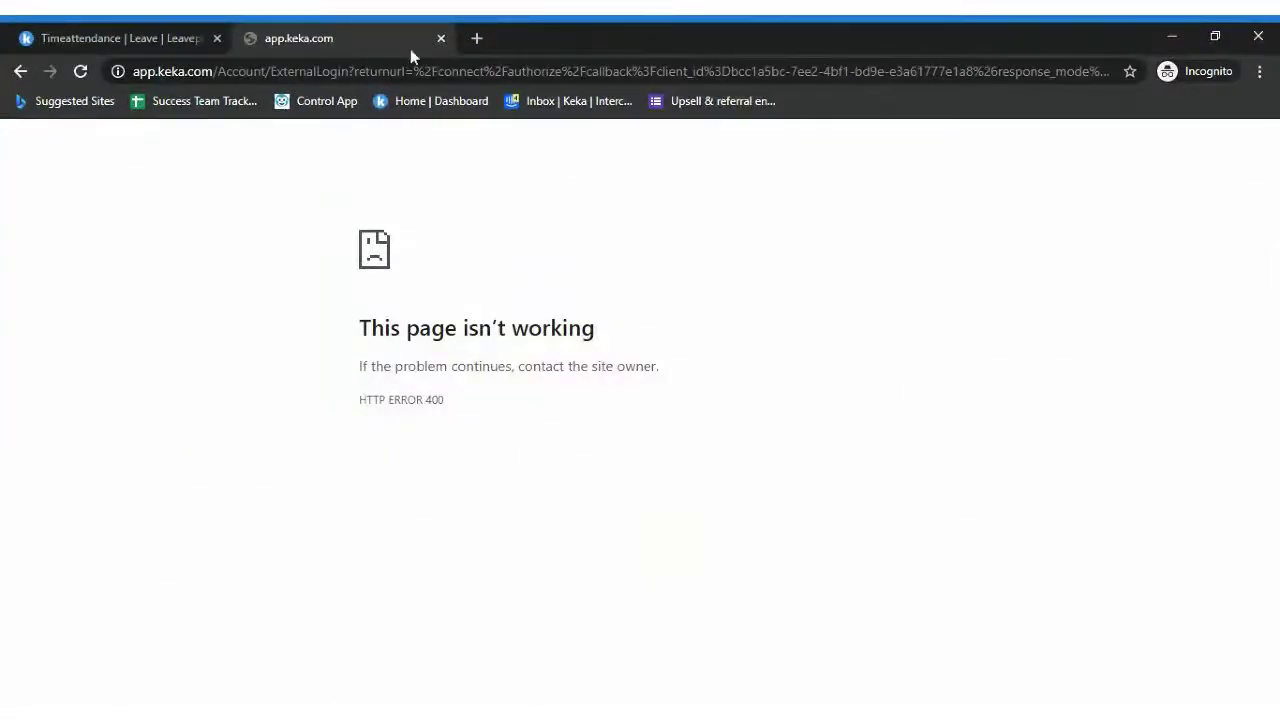
pyautogui.click(440, 38)
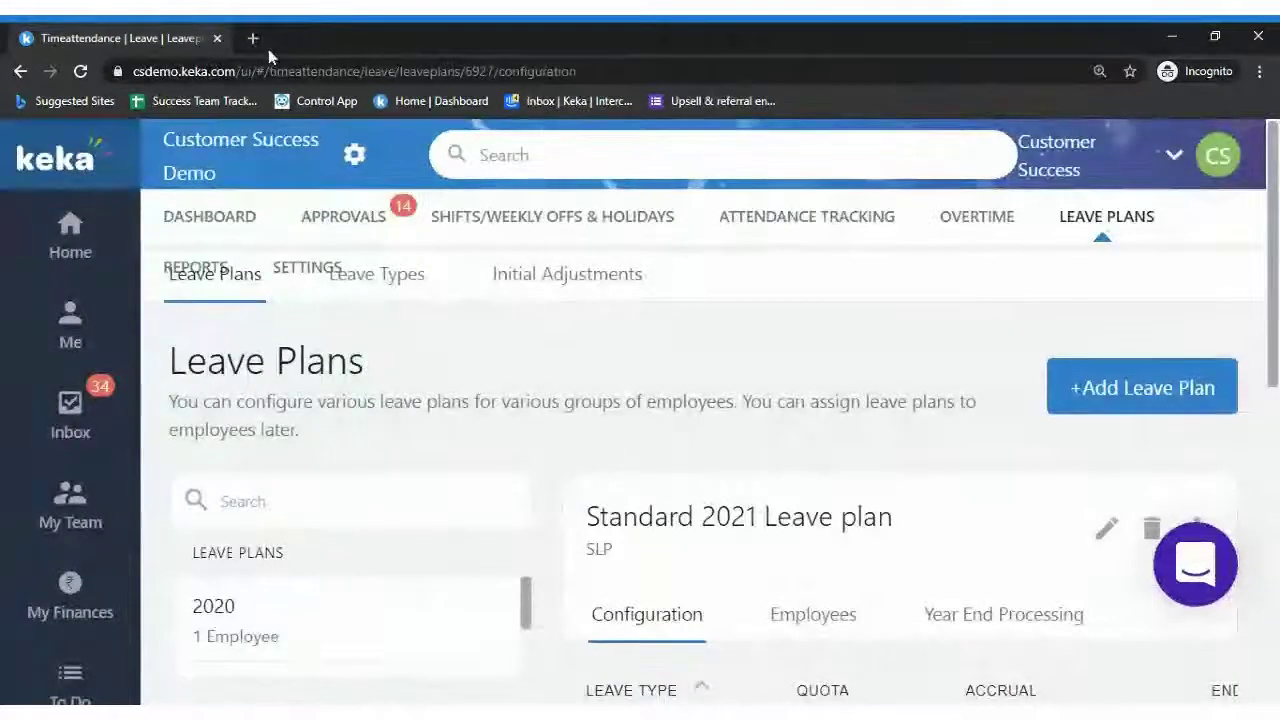
# Load the csdemo Keka address in a new tab and search for the employee by name
pyautogui.click(254, 38)
pyautogui.write('csdemo.keka.com/ui/#/home/dashboard')
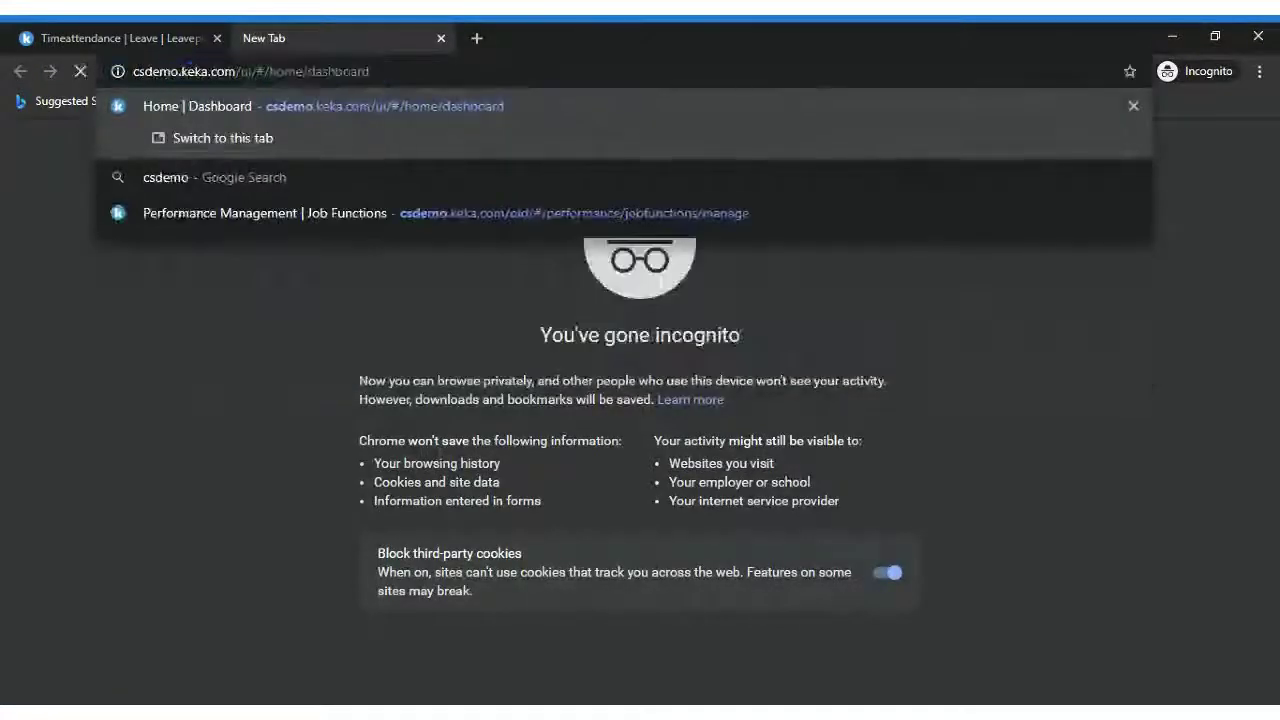
pyautogui.press('Return')
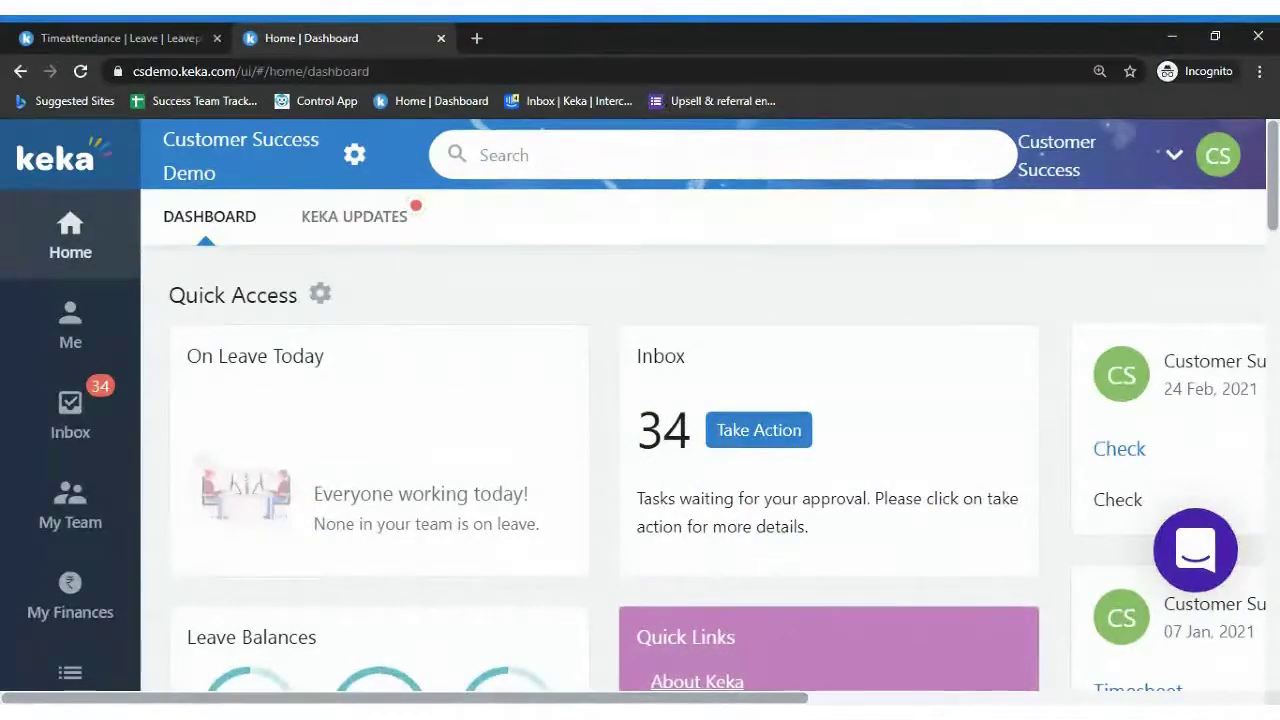
pyautogui.click(480, 155)
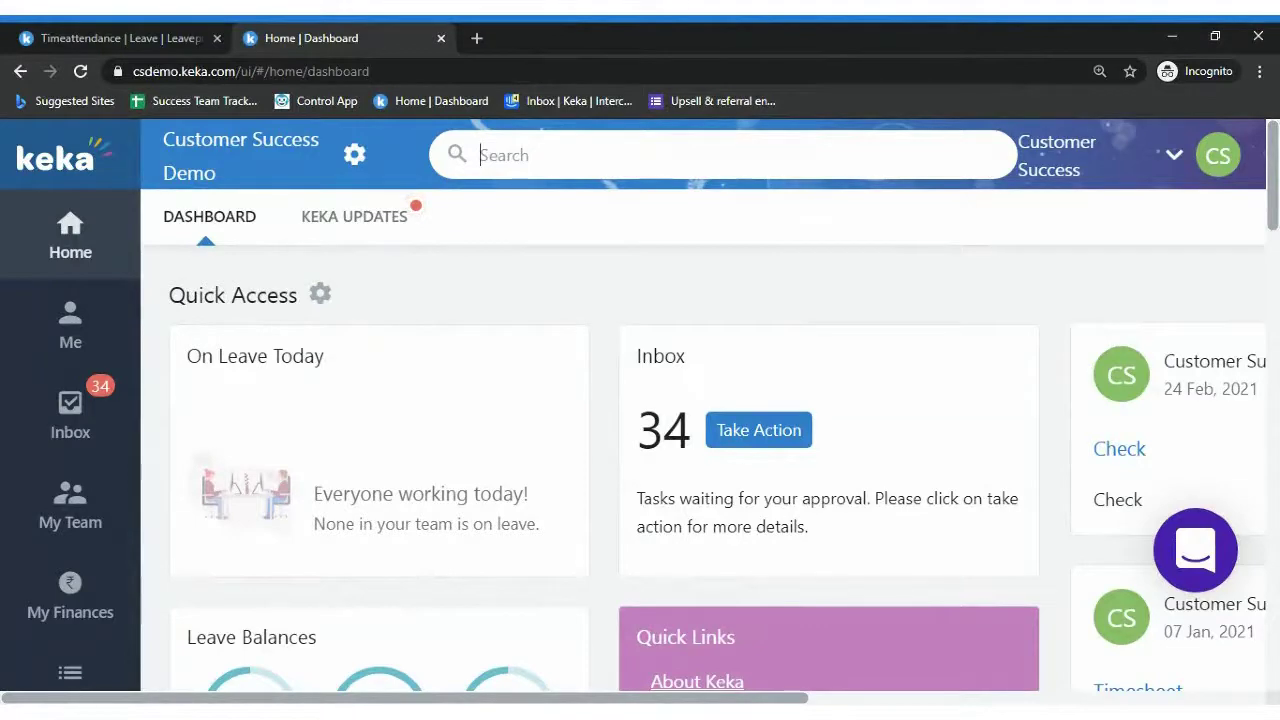
pyautogui.write('bharg')
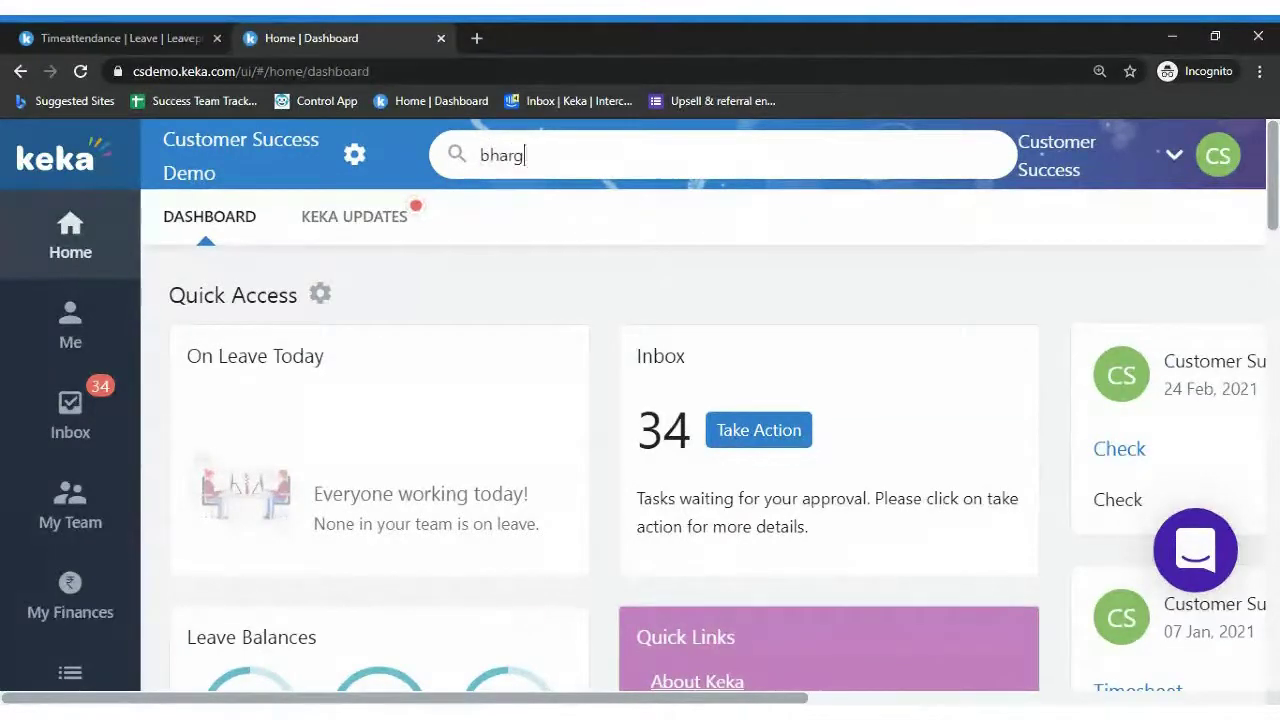
pyautogui.write('a')
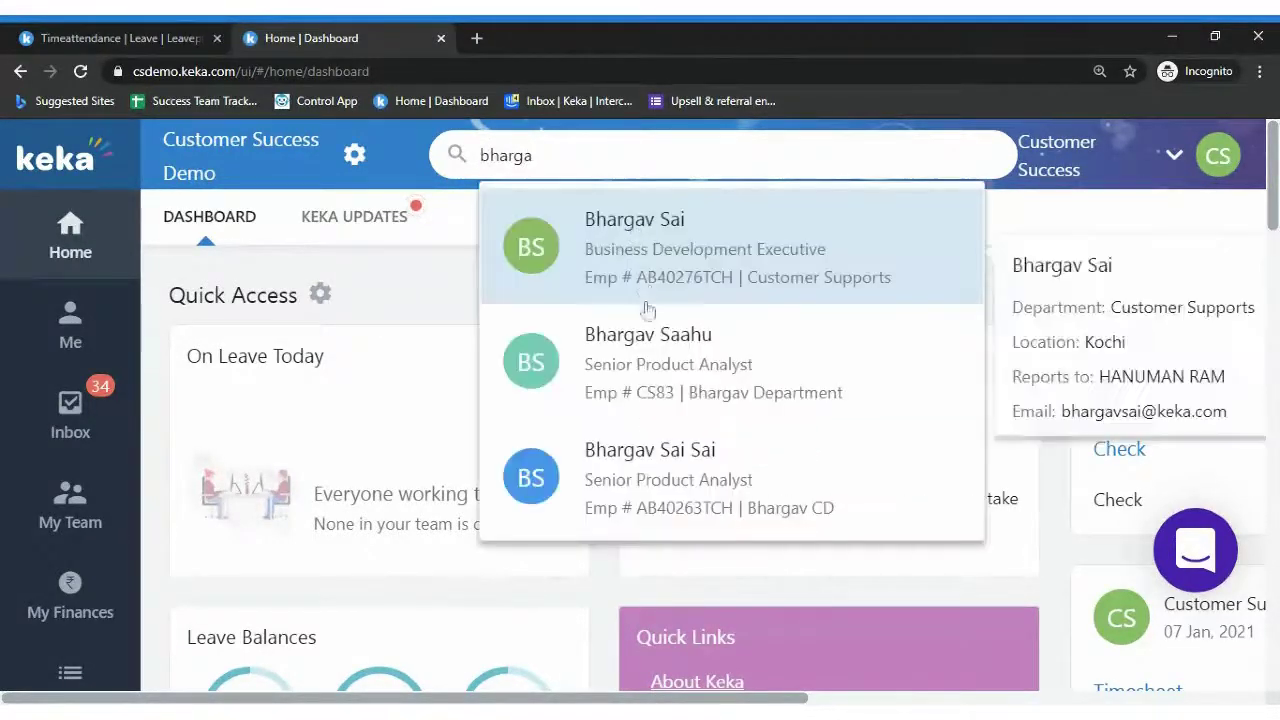
# Open the matching employee's profile and go to their Job details
pyautogui.click(672, 480)
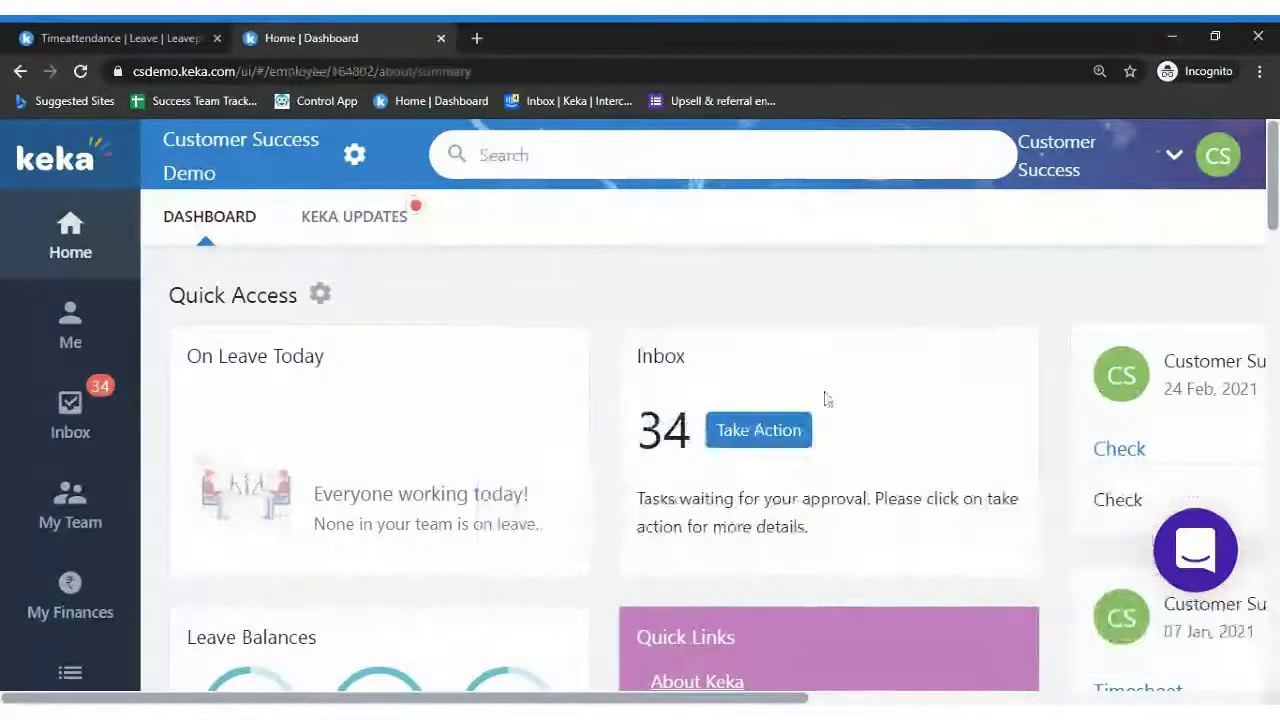
pyautogui.scroll(-3, 1100, 337)
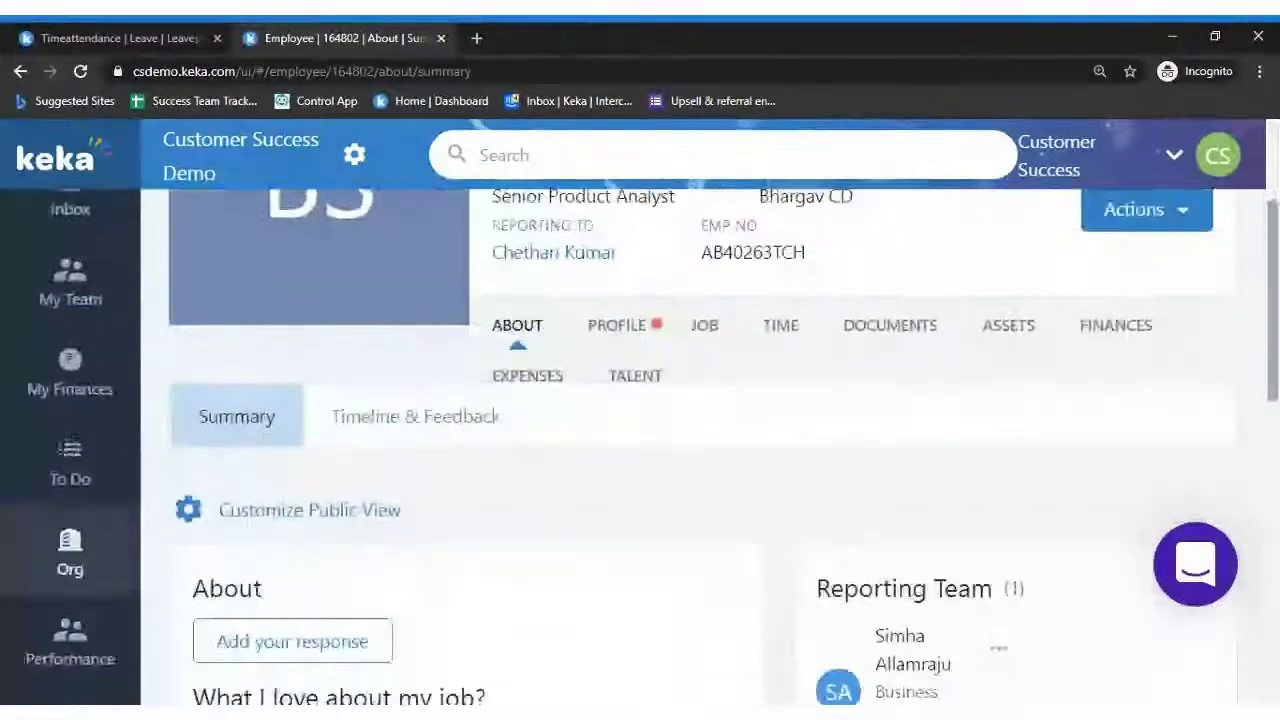
pyautogui.scroll(3, 700, 420)
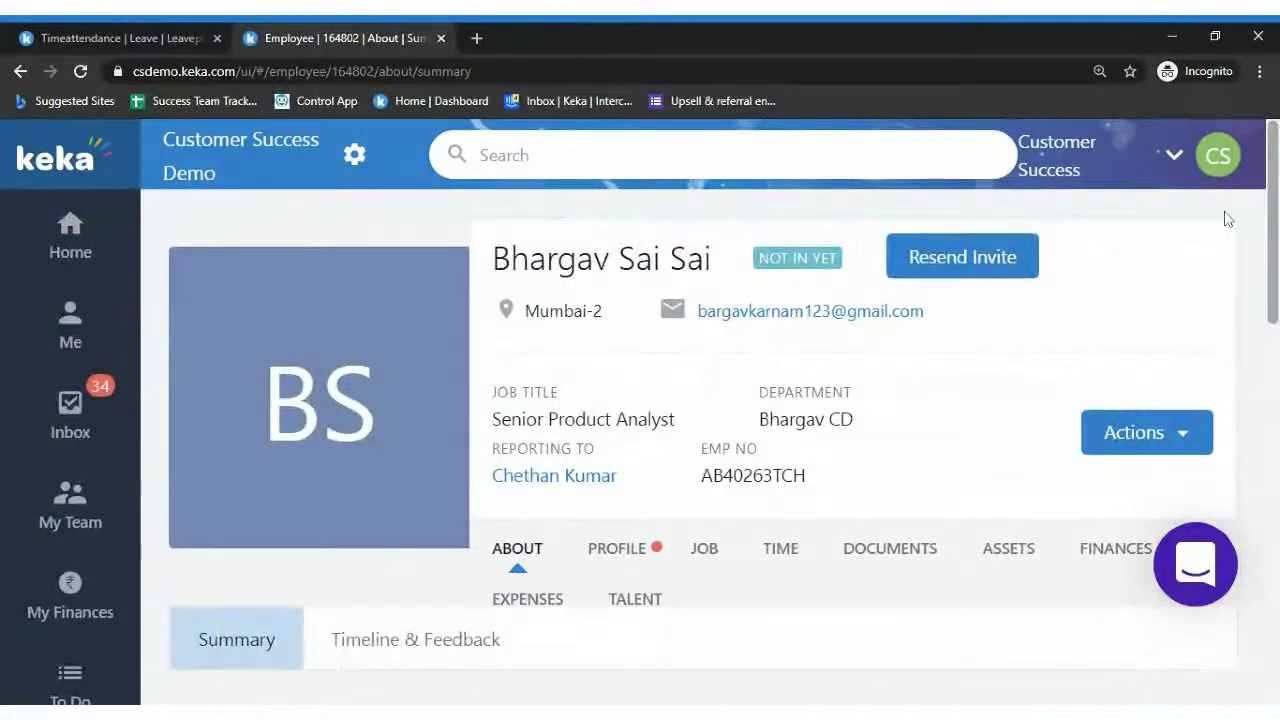
pyautogui.scroll(-1, 1236, 186)
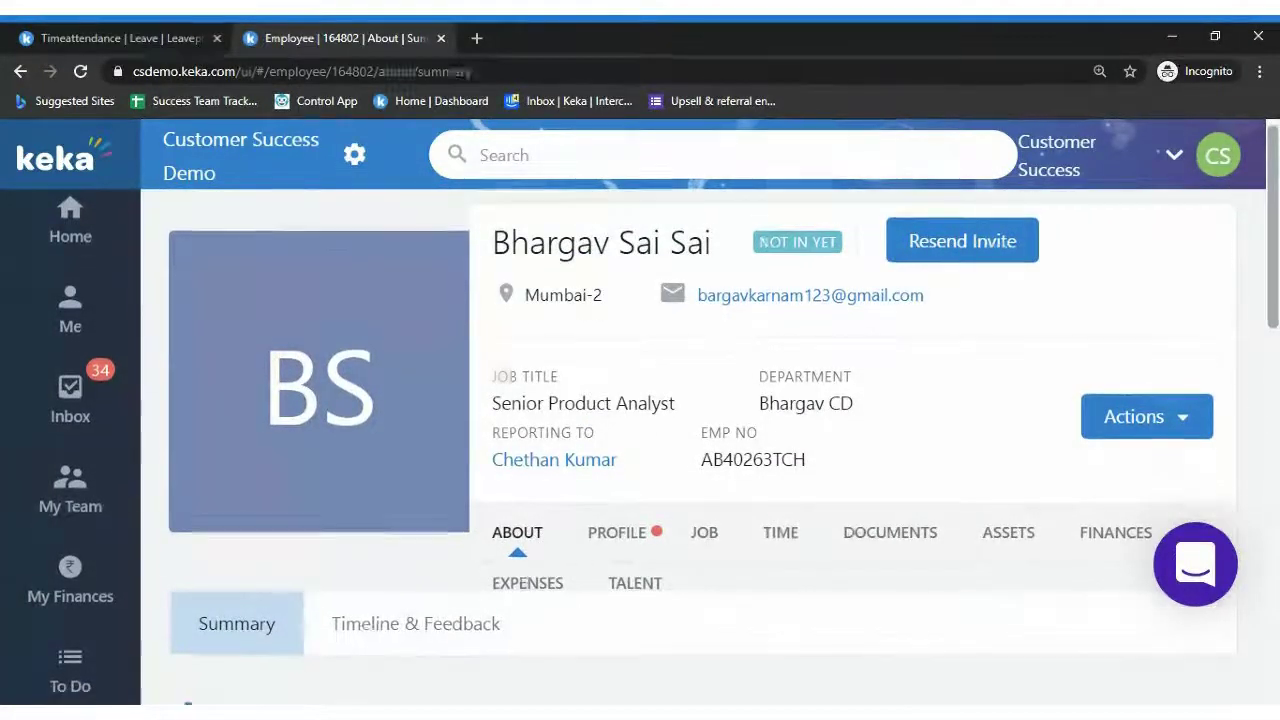
pyautogui.scroll(-3, 700, 430)
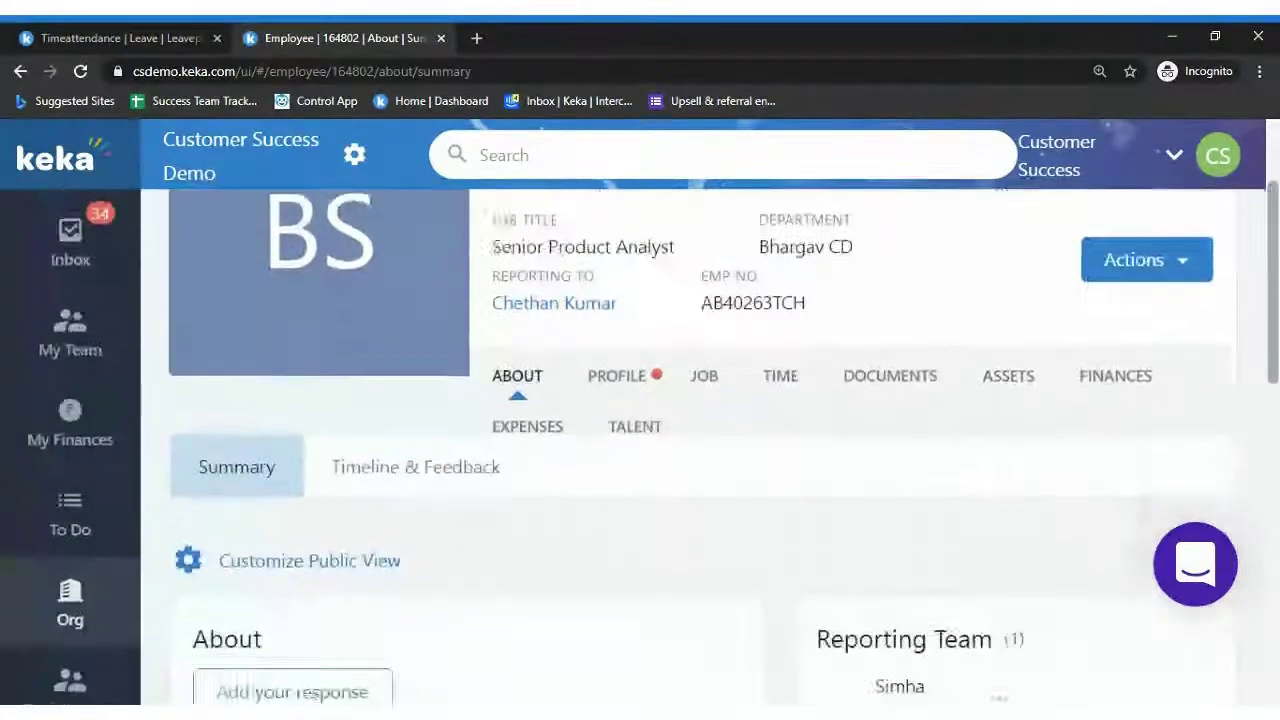
pyautogui.click(702, 320)
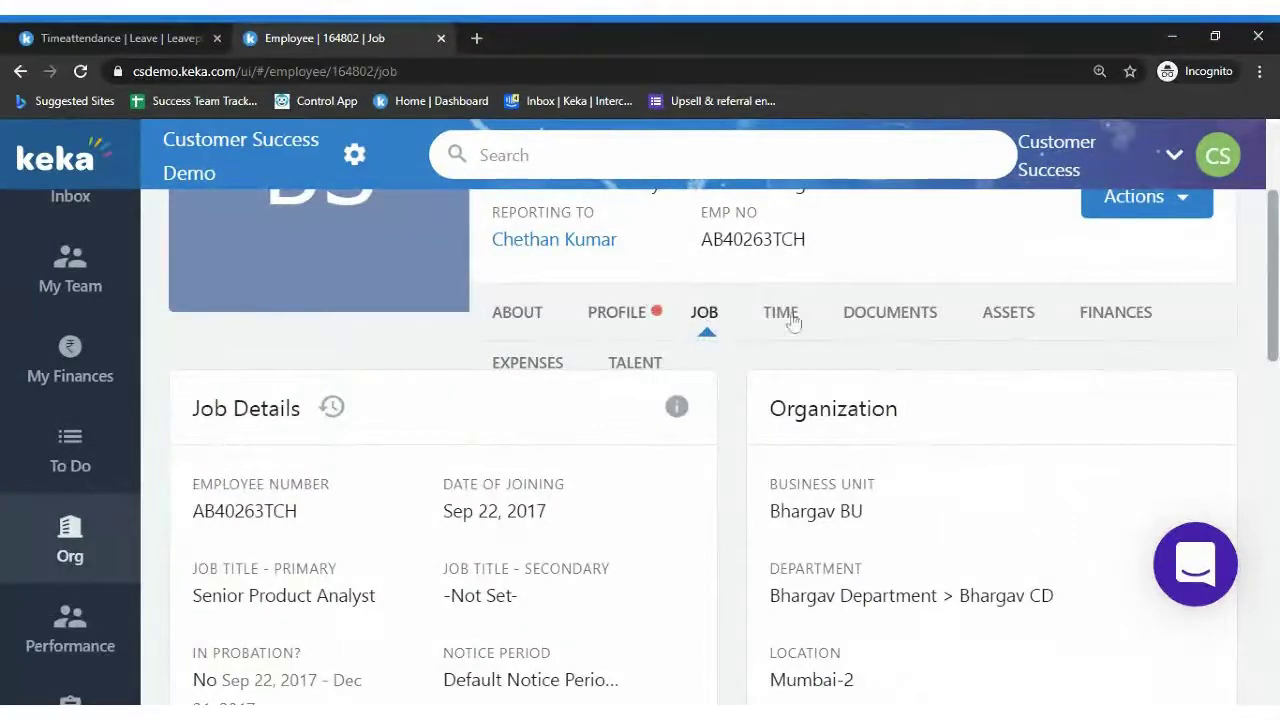
pyautogui.scroll(-3, 1110, 340)
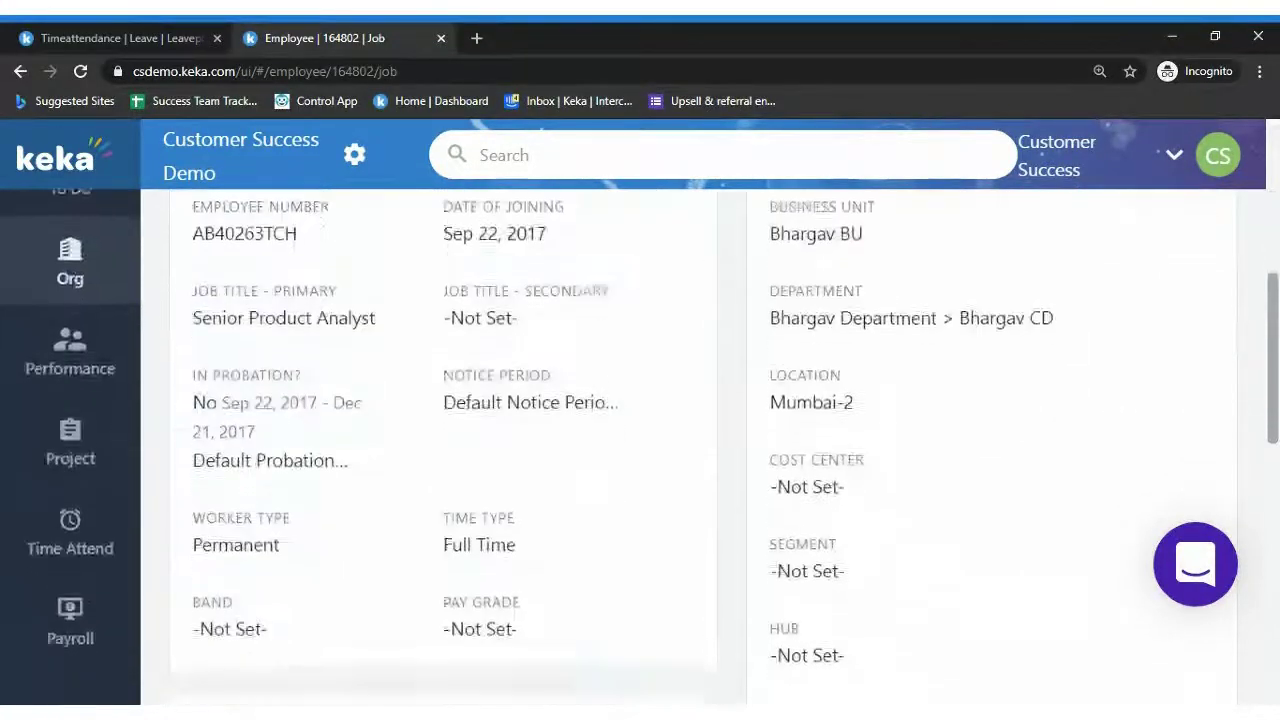
pyautogui.scroll(-4, 640, 446)
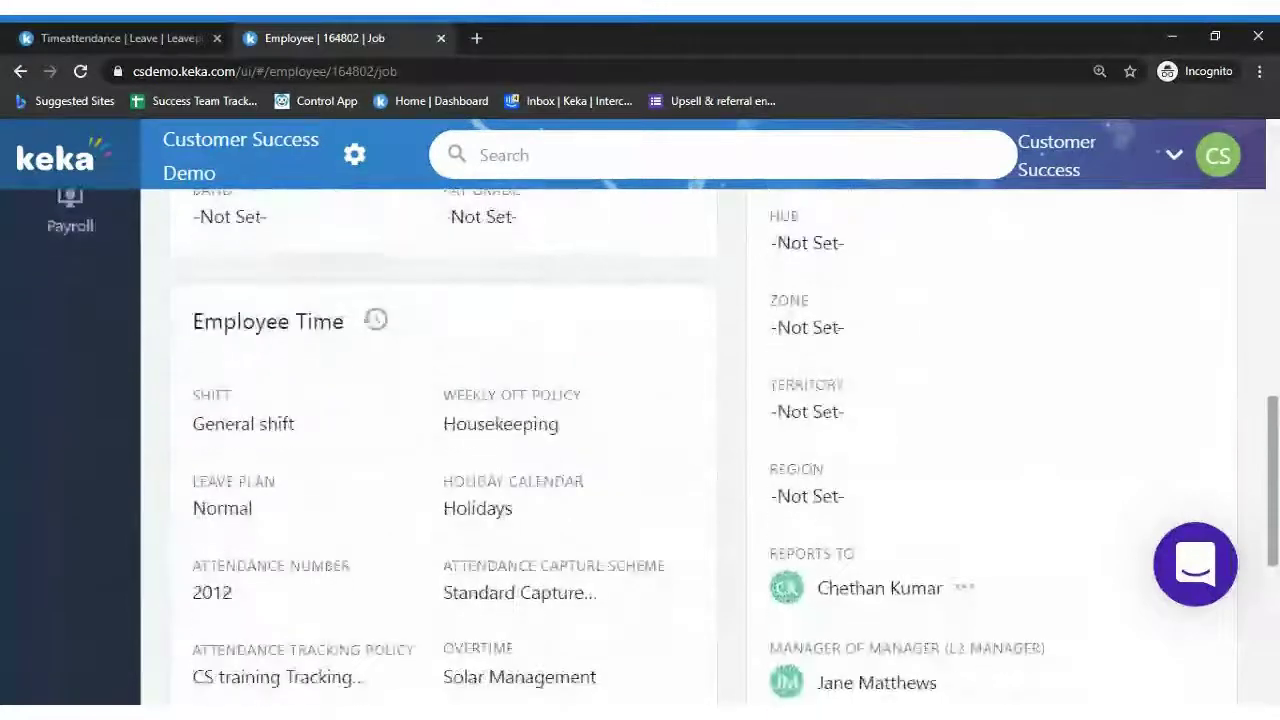
pyautogui.scroll(-1, 1037, 463)
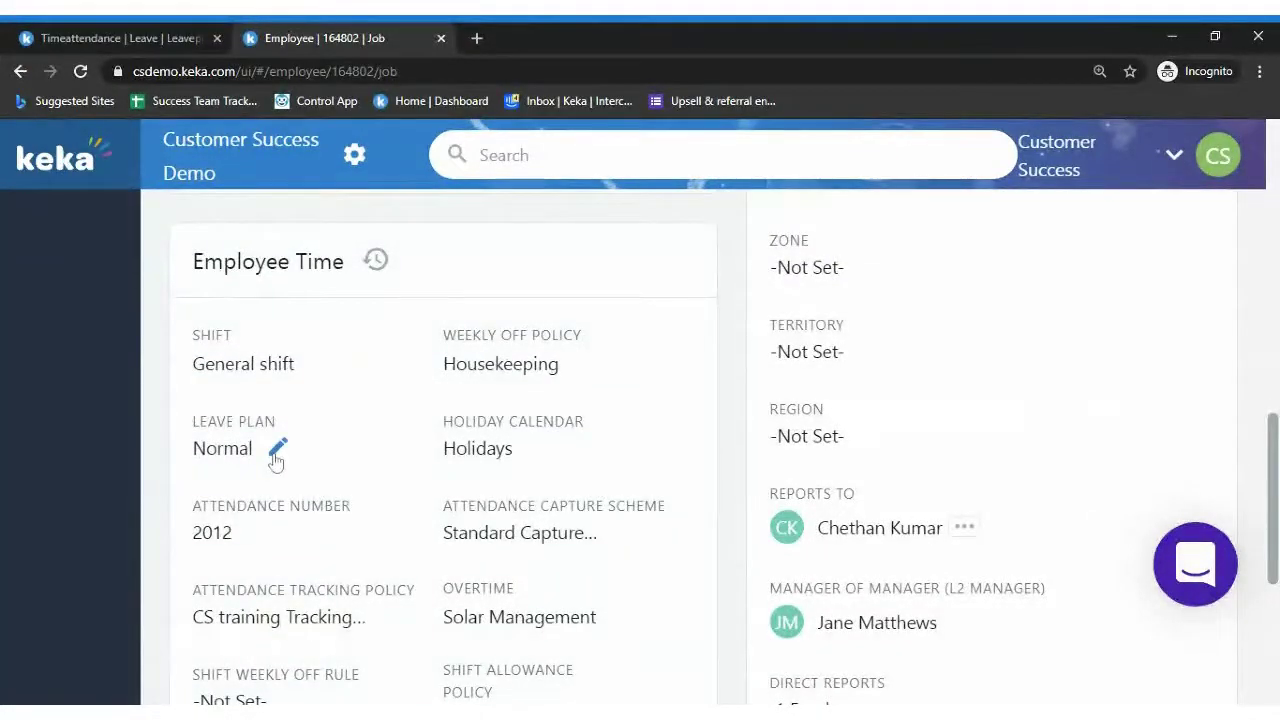
# Change the leave plan to Standard 2021 Leave plan, effective 01/01/2021
pyautogui.click(277, 452)
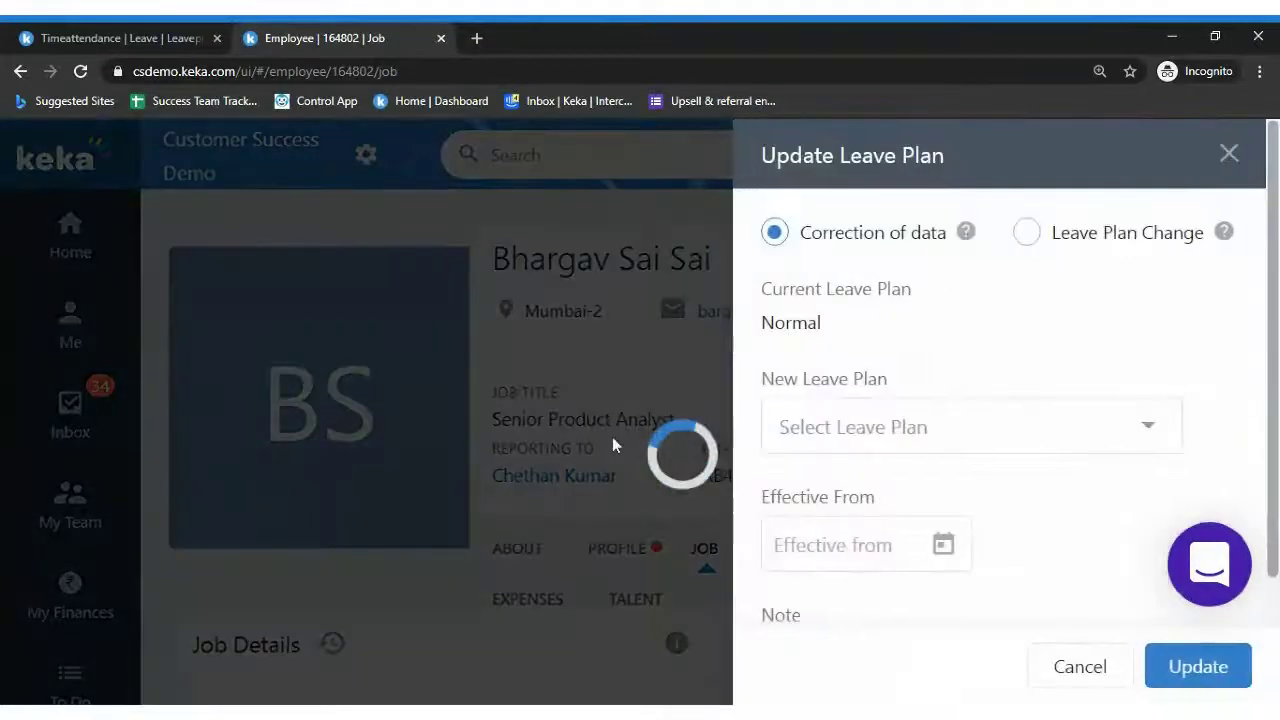
pyautogui.click(948, 427)
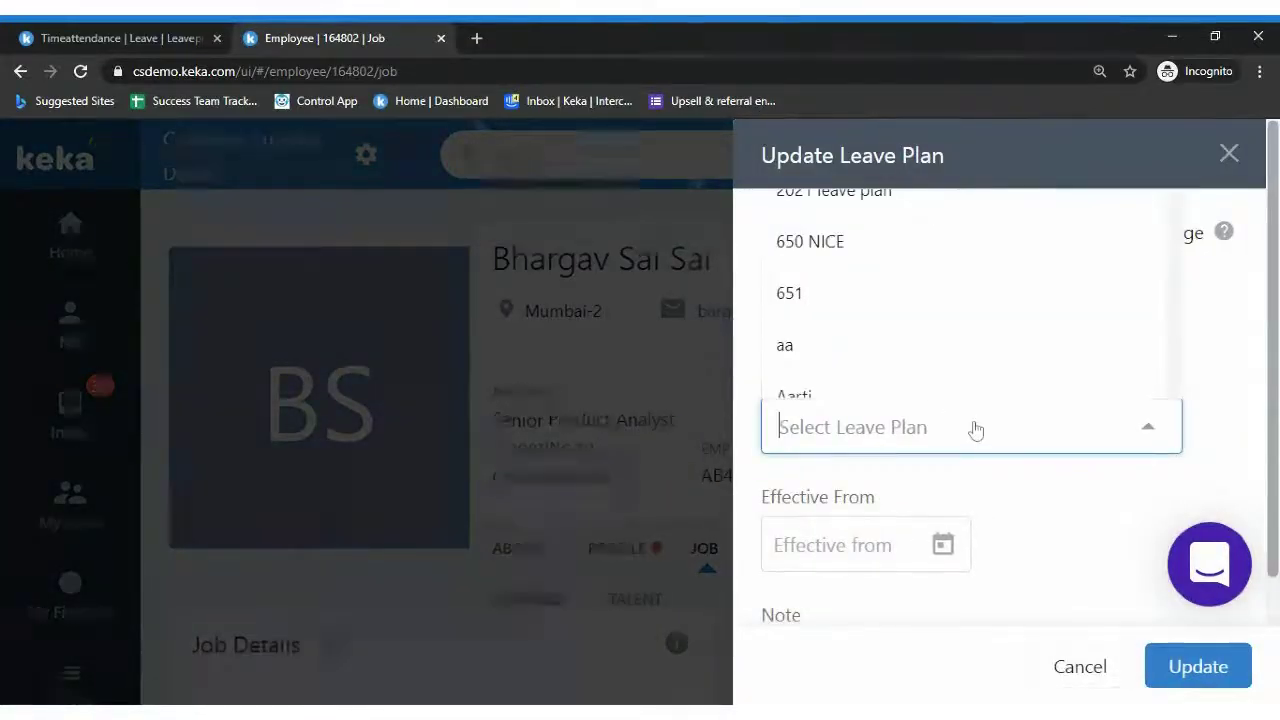
pyautogui.write('s')
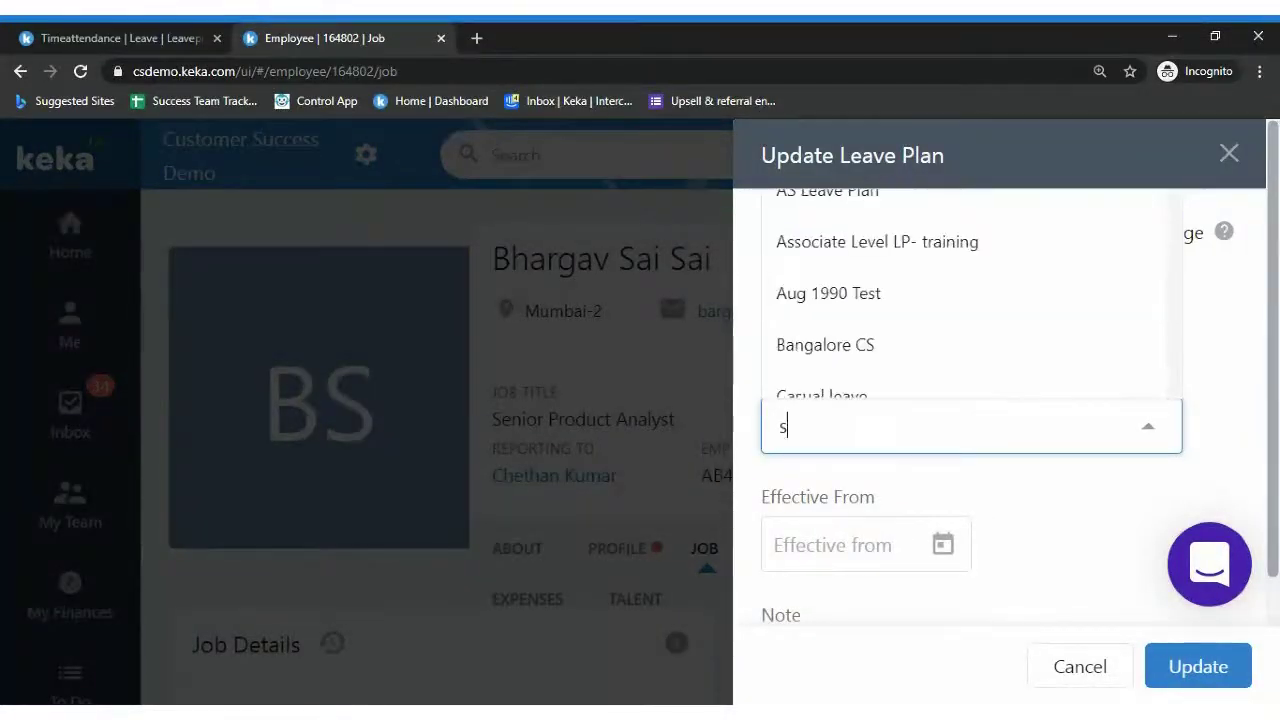
pyautogui.write('tandard')
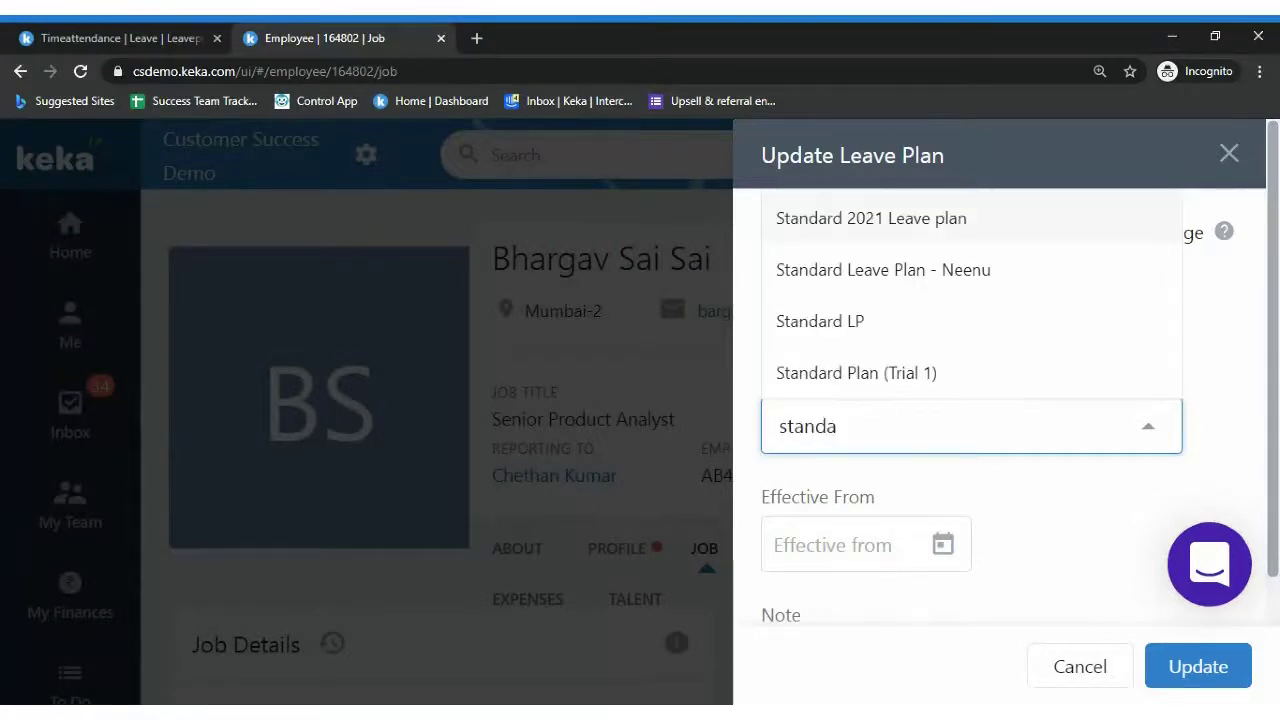
pyautogui.click(955, 234)
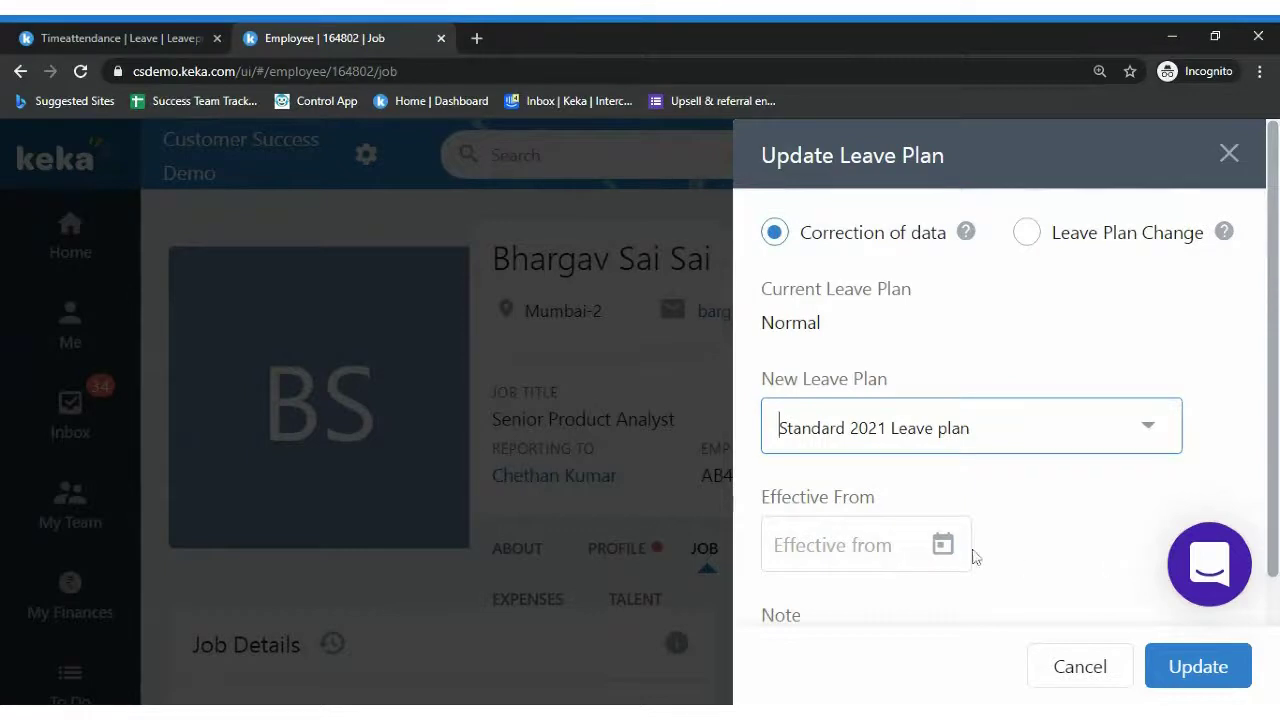
pyautogui.click(943, 545)
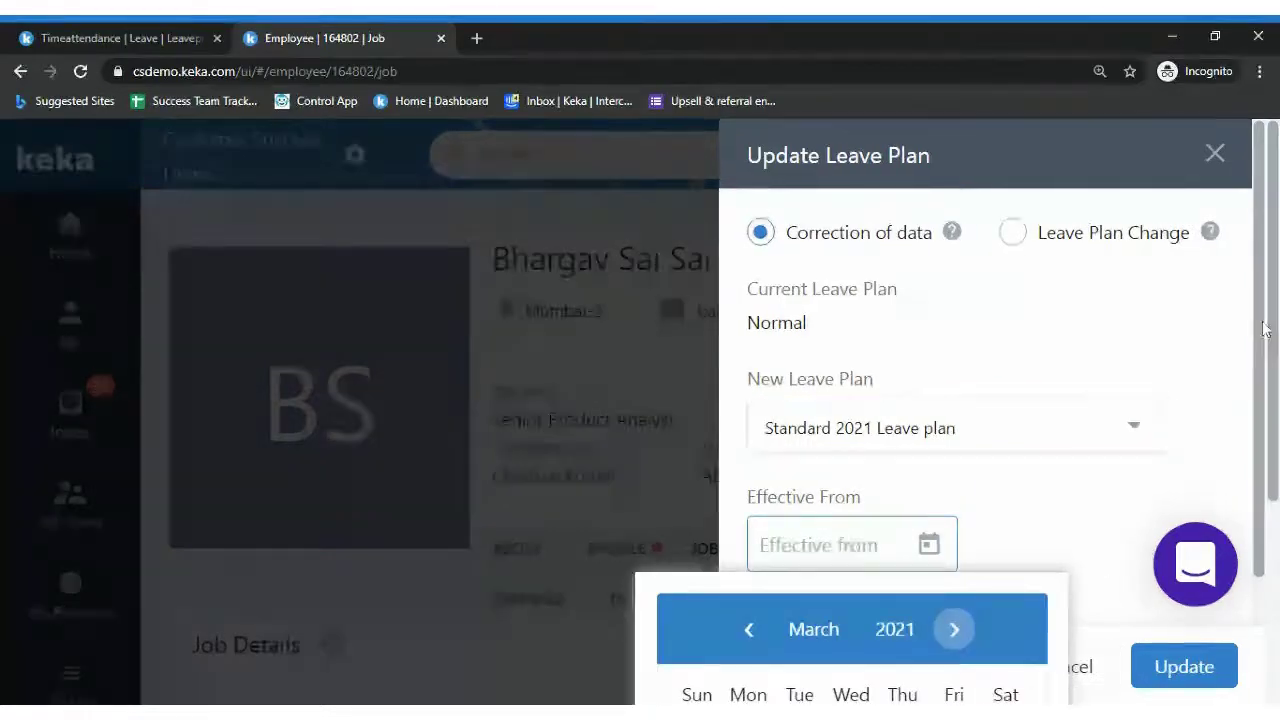
pyautogui.scroll(-1, 1260, 343)
pyautogui.scroll(-2, 1259, 343)
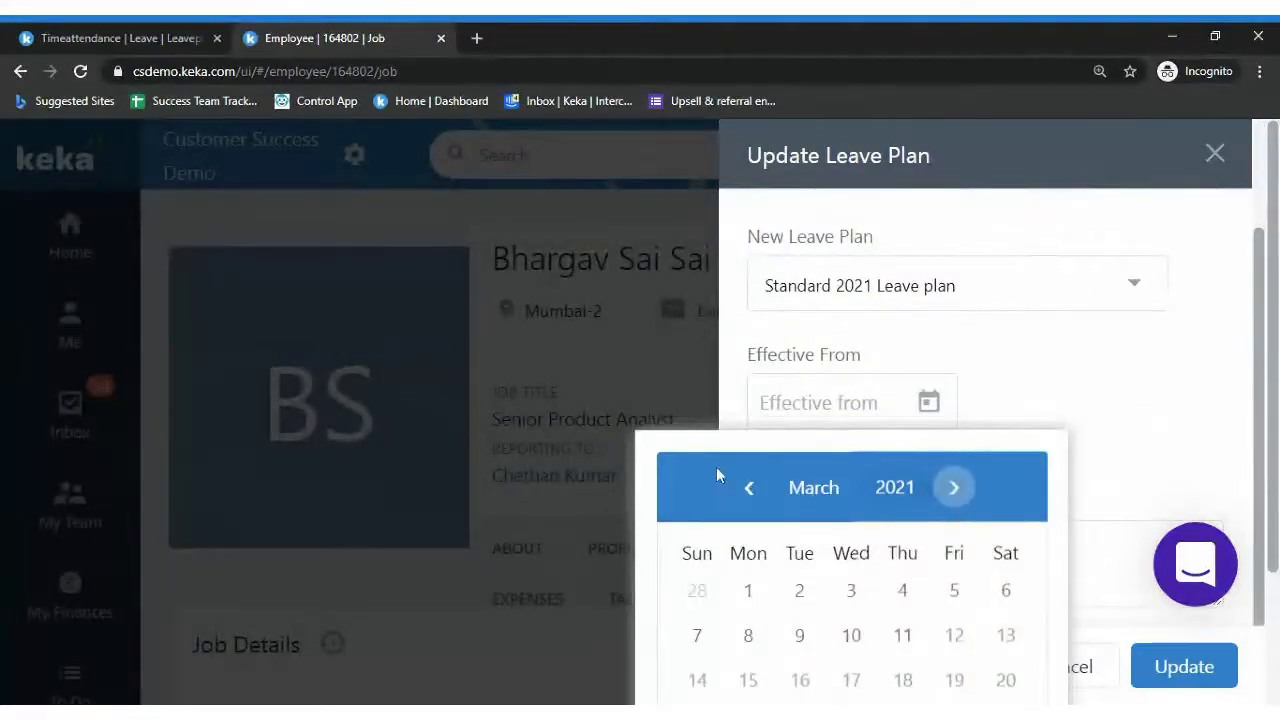
pyautogui.click(741, 490)
pyautogui.click(741, 490)
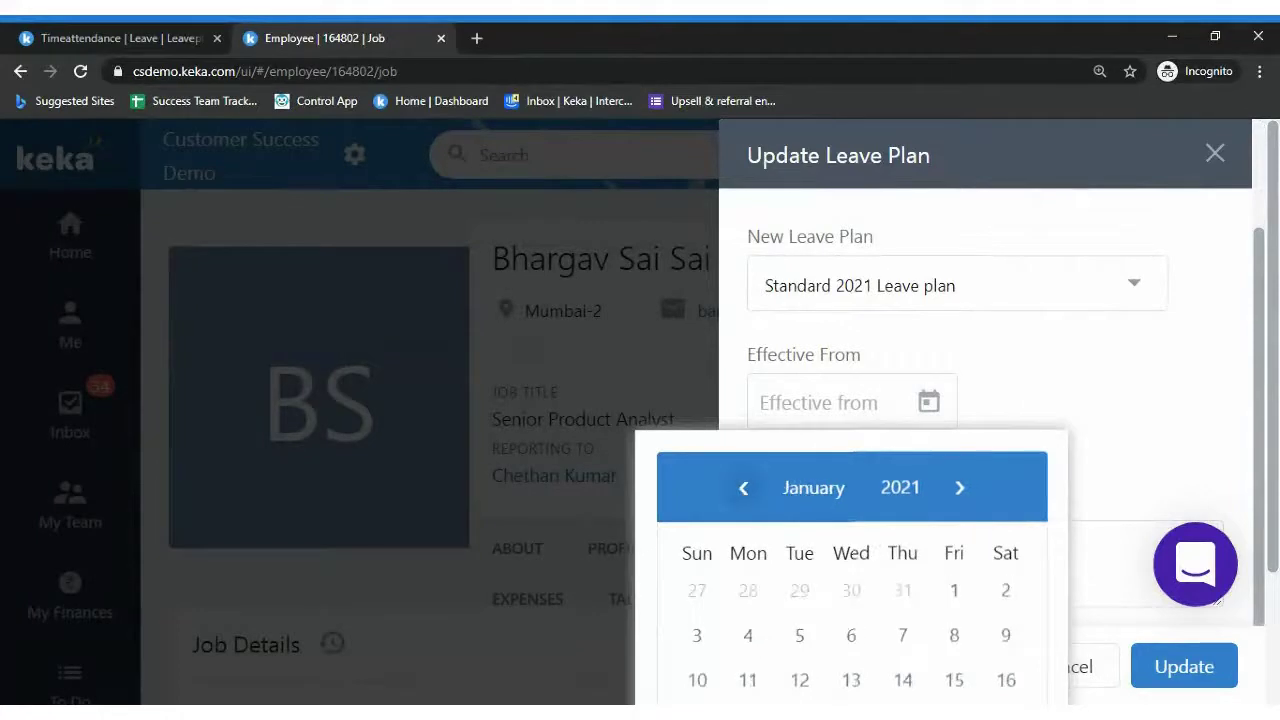
pyautogui.click(952, 591)
# Add the note 'wehfo', save the leave plan update, and dismiss the success message
pyautogui.click(1040, 535)
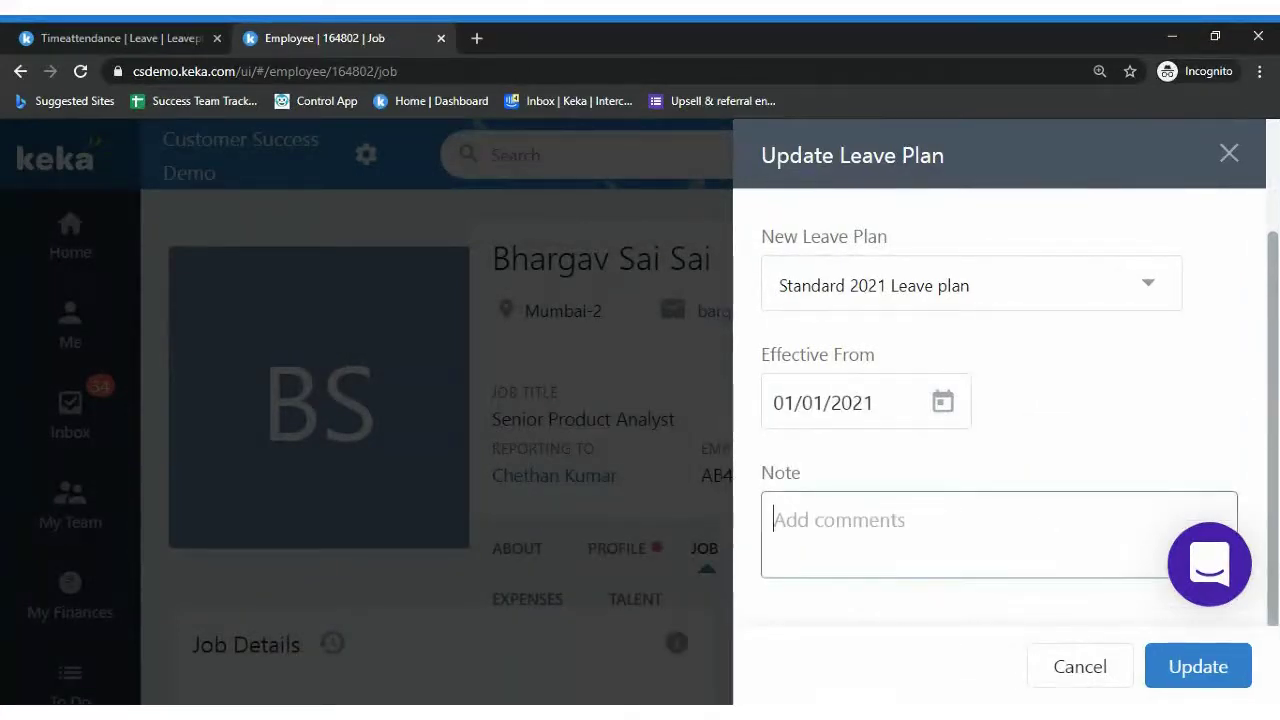
pyautogui.write('wehfo')
pyautogui.click(1199, 666)
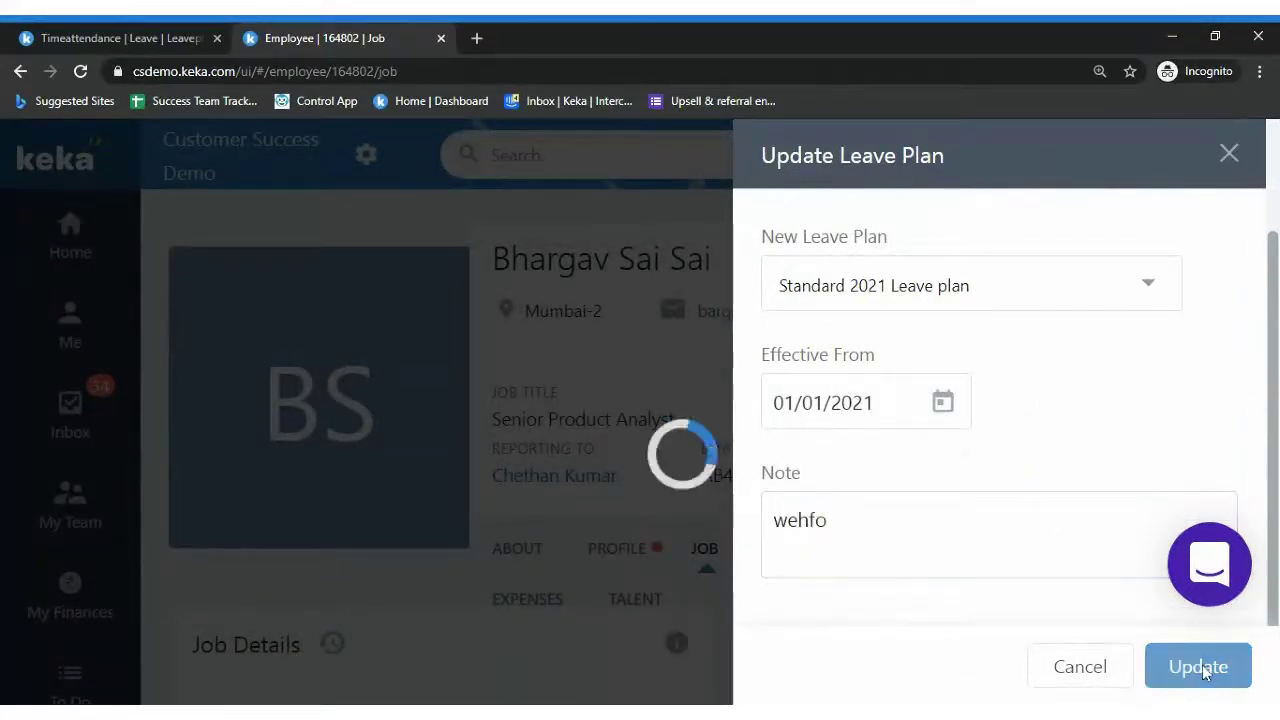
pyautogui.scroll(-3, 1180, 337)
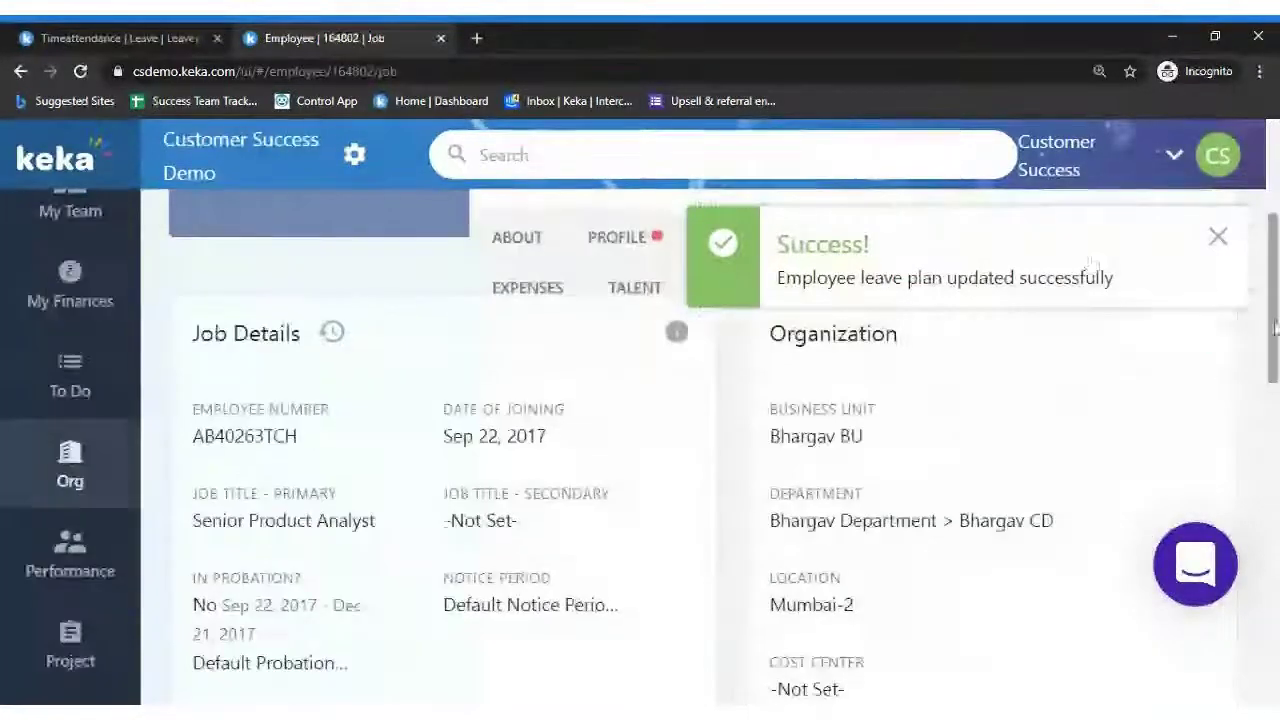
pyautogui.click(1218, 237)
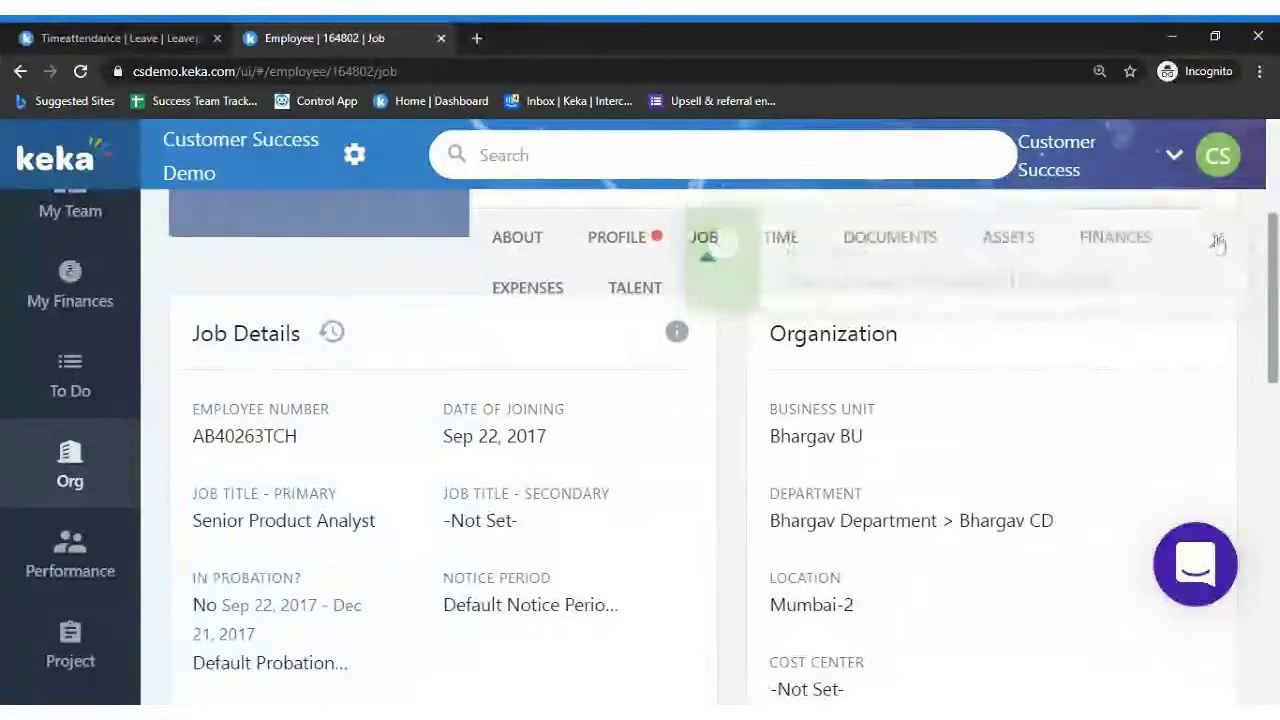
# Open the employee's TIME tab and zoom out to view the leave balances
pyautogui.click(780, 240)
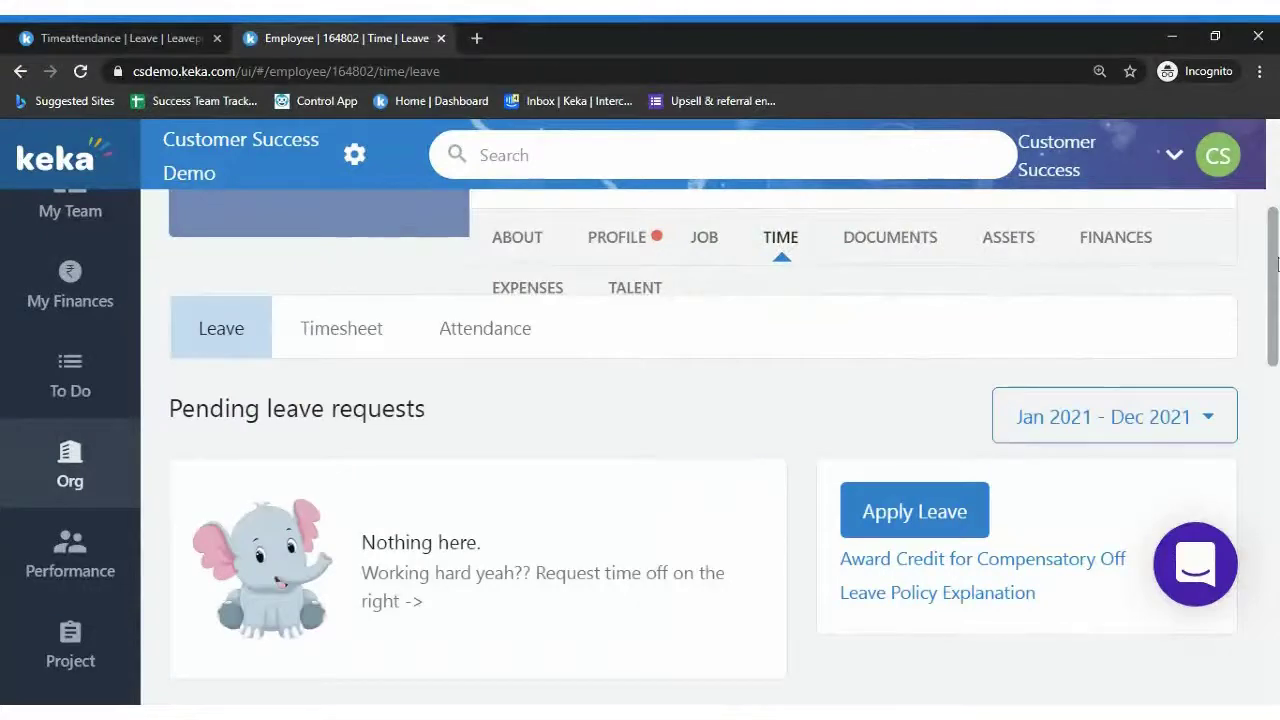
pyautogui.scroll(-2, 983, 286)
pyautogui.scroll(-7, 640, 450)
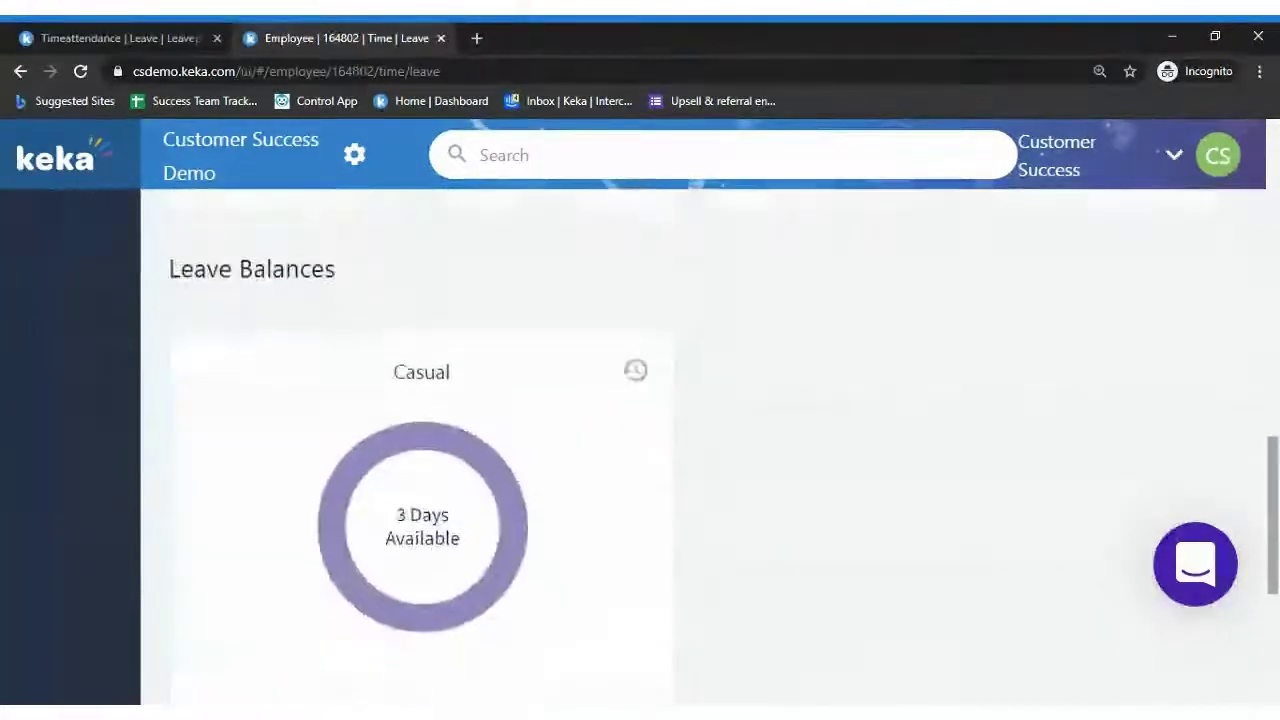
pyautogui.scroll(2, 640, 450)
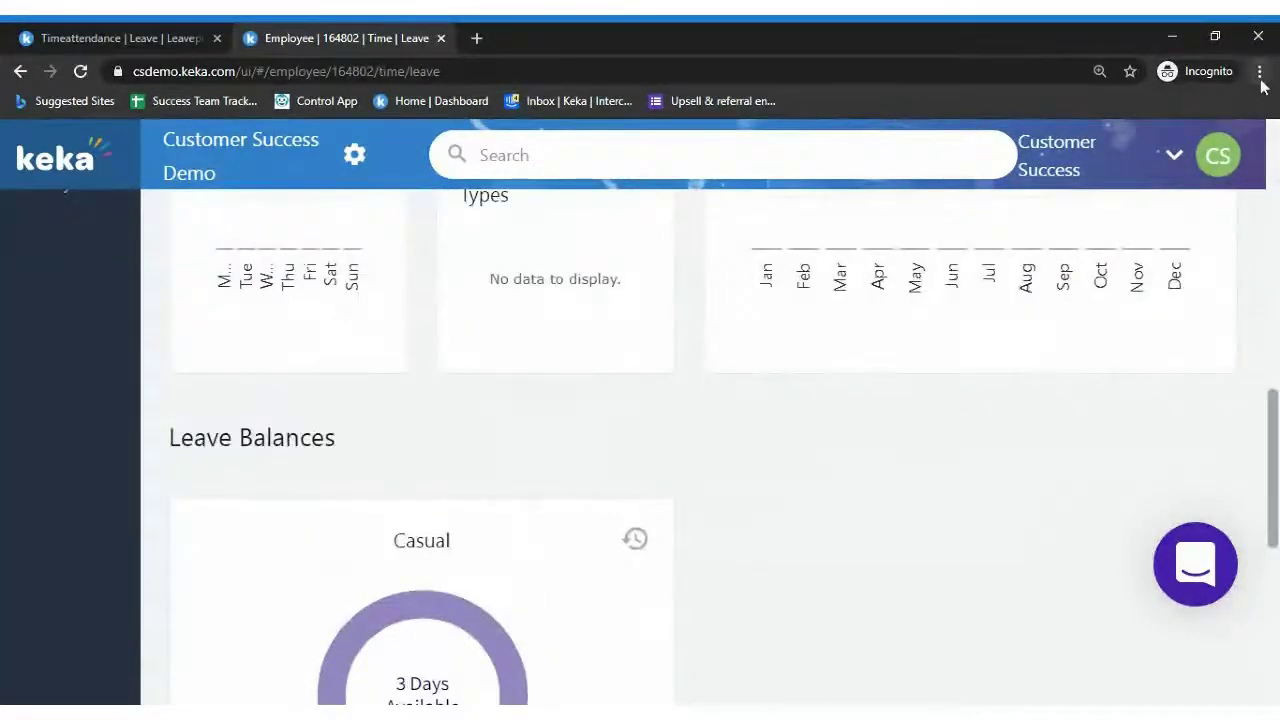
pyautogui.hotkey('ctrl', '-')
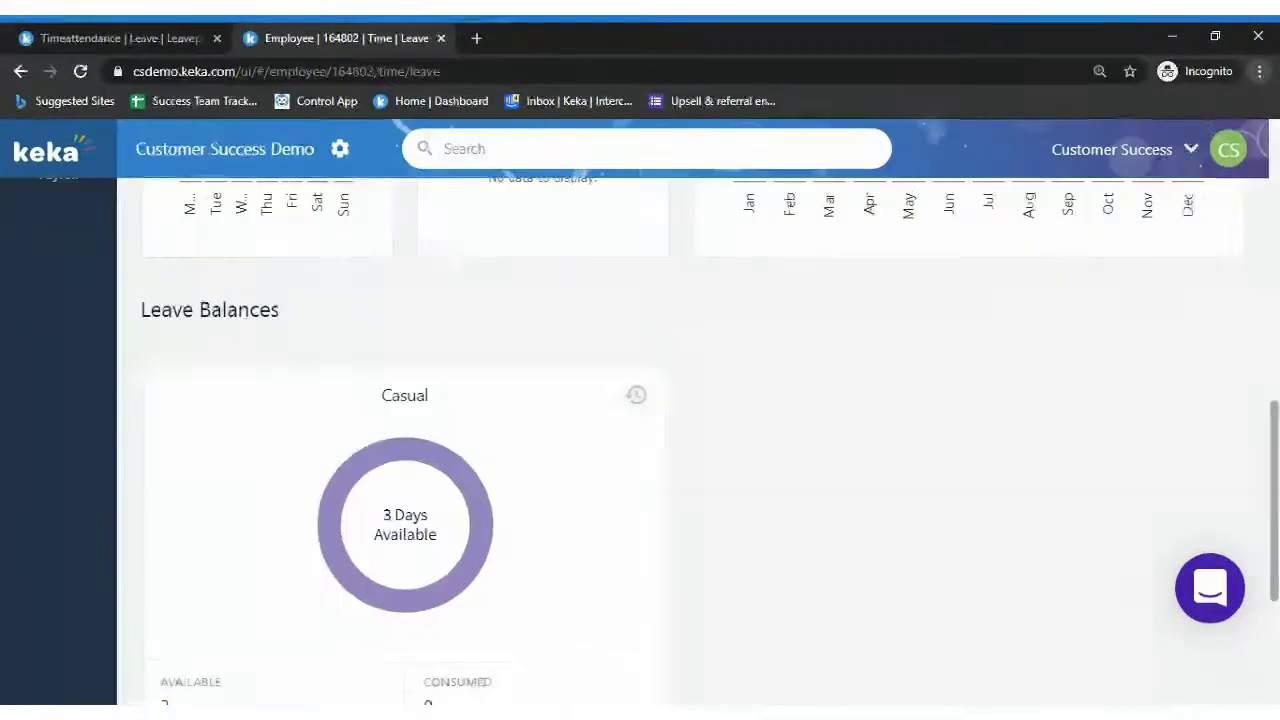
pyautogui.hotkey('ctrl', '-')
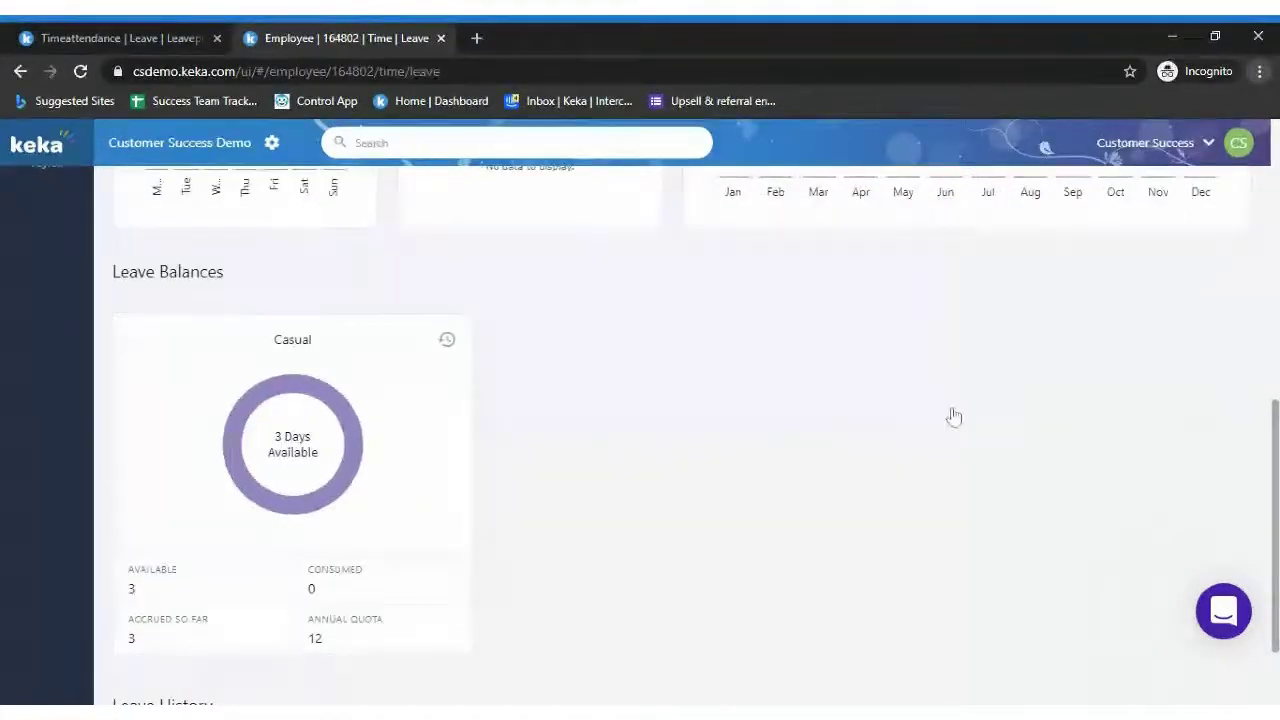
pyautogui.scroll(6, 1266, 215)
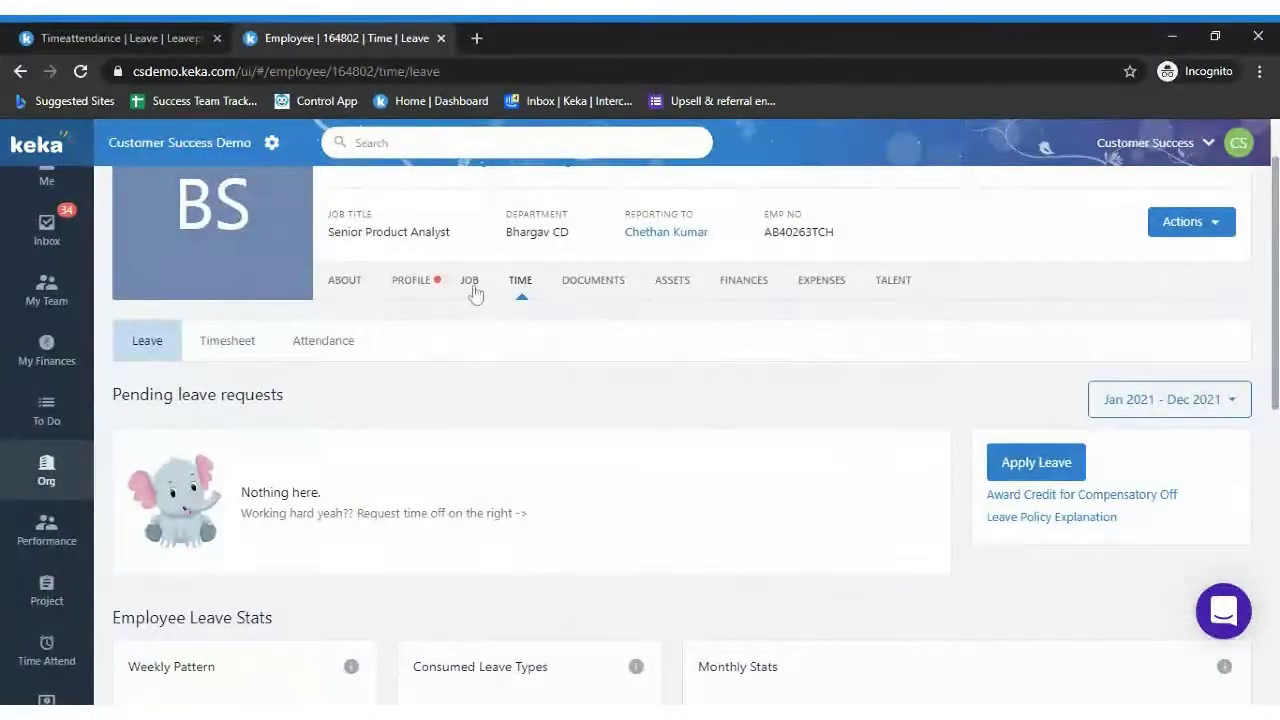
# Check the leave plan under JOB, then view and close the Casual leave history
pyautogui.click(469, 282)
pyautogui.scroll(-4, 771, 440)
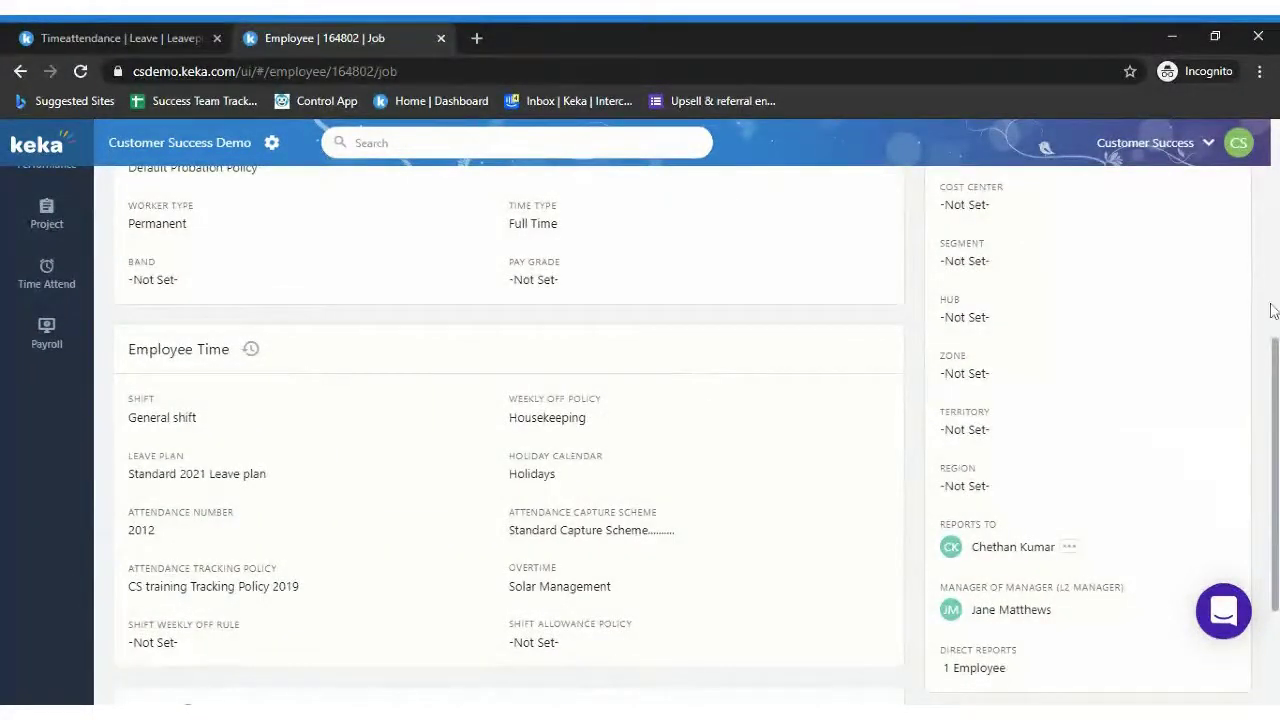
pyautogui.hotkey('alt', 'Left')
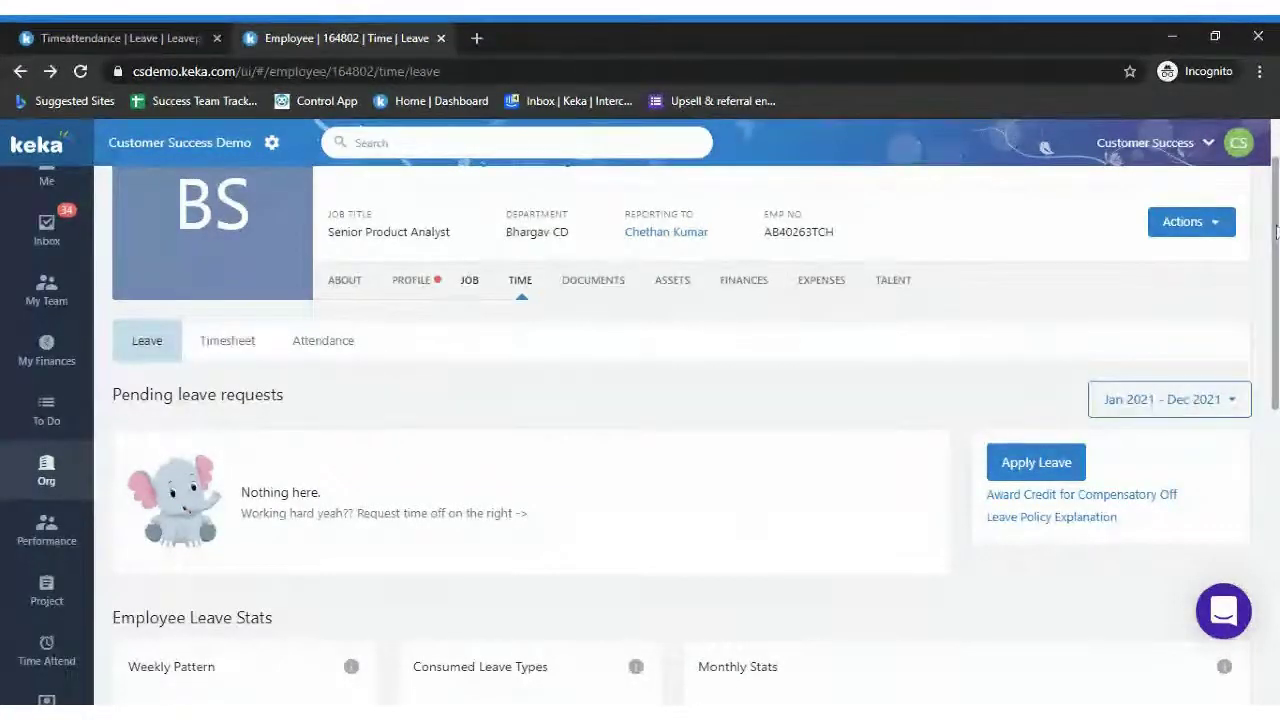
pyautogui.moveTo(1276, 265); pyautogui.dragTo(1276, 513)
pyautogui.moveTo(338, 436)
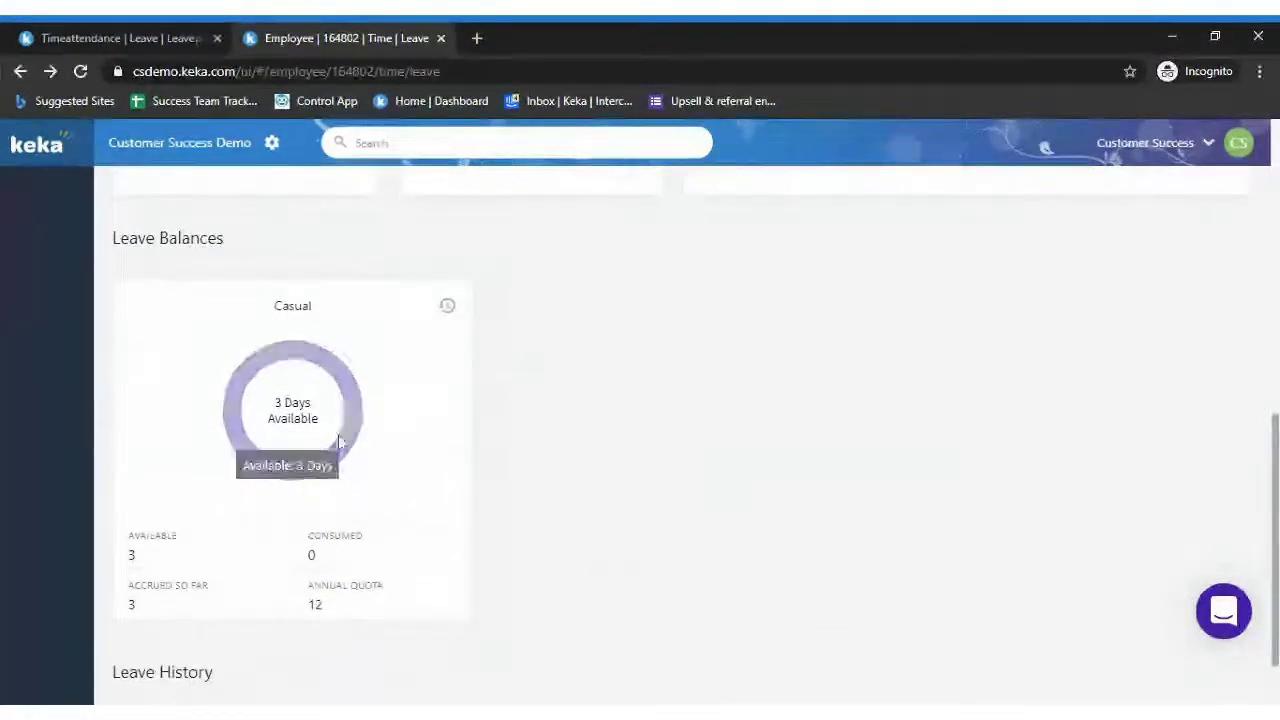
pyautogui.click(447, 305)
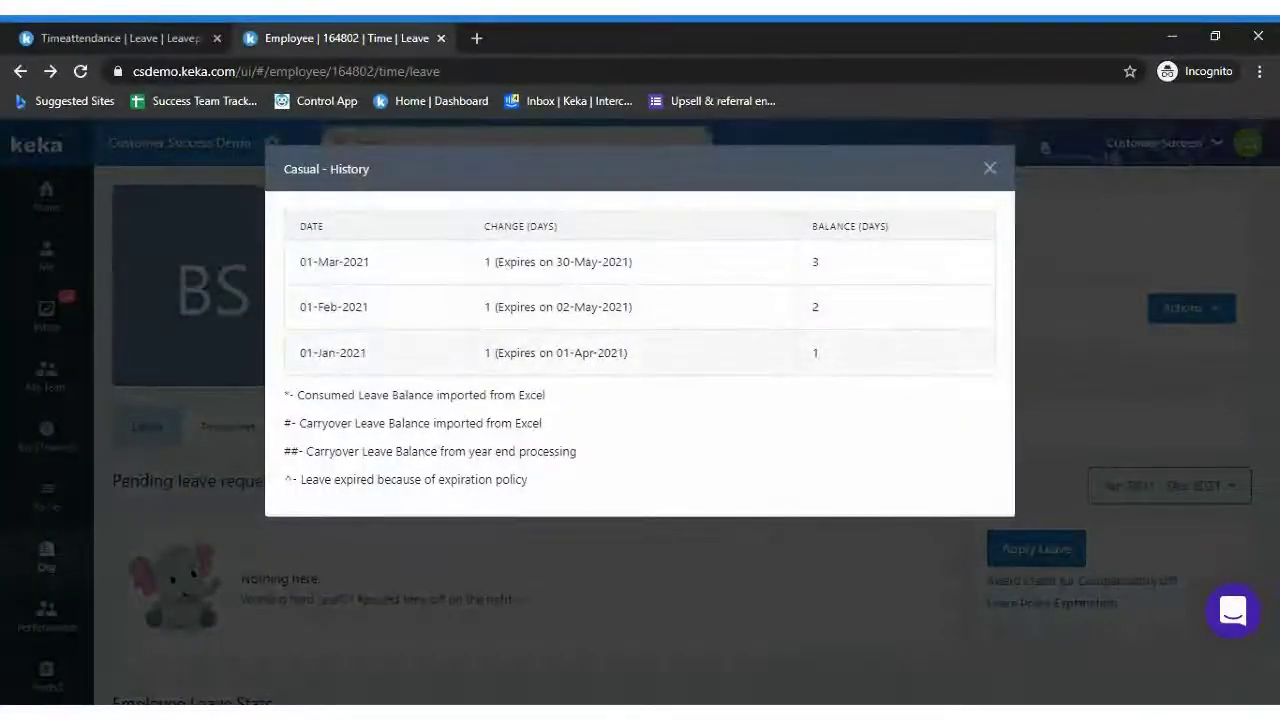
pyautogui.click(989, 169)
pyautogui.click(1028, 604)
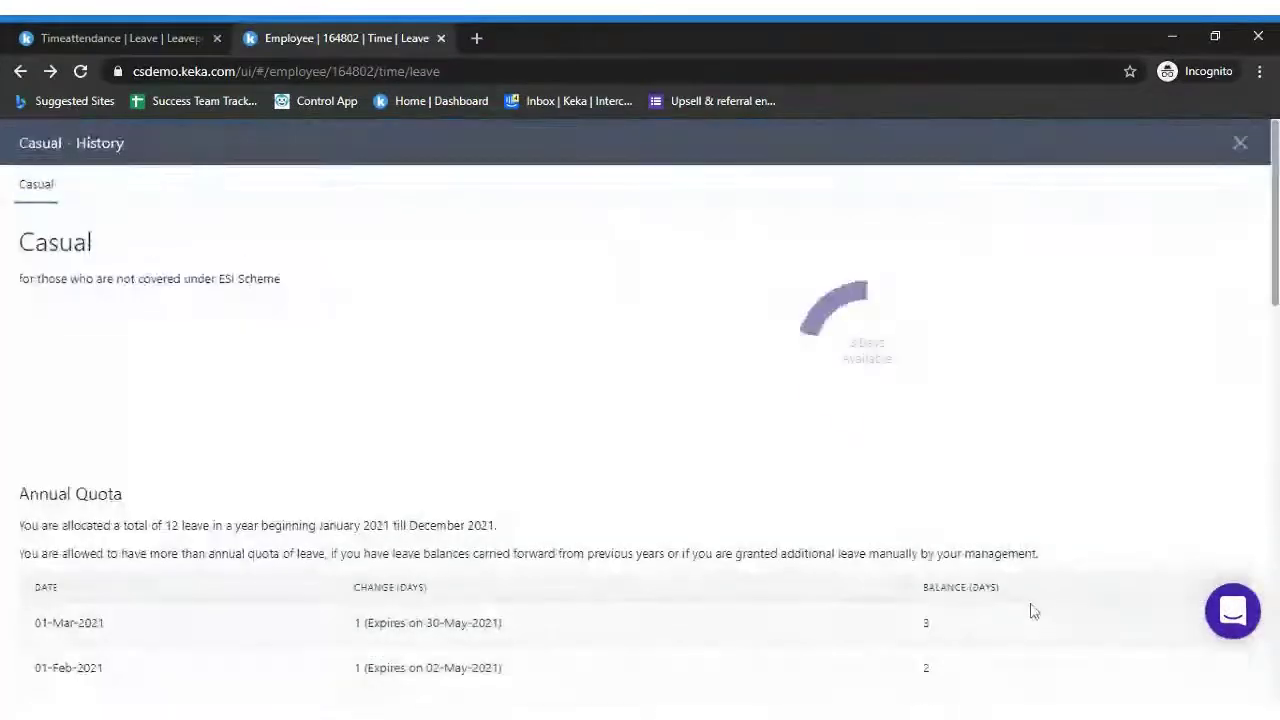
pyautogui.click(1242, 148)
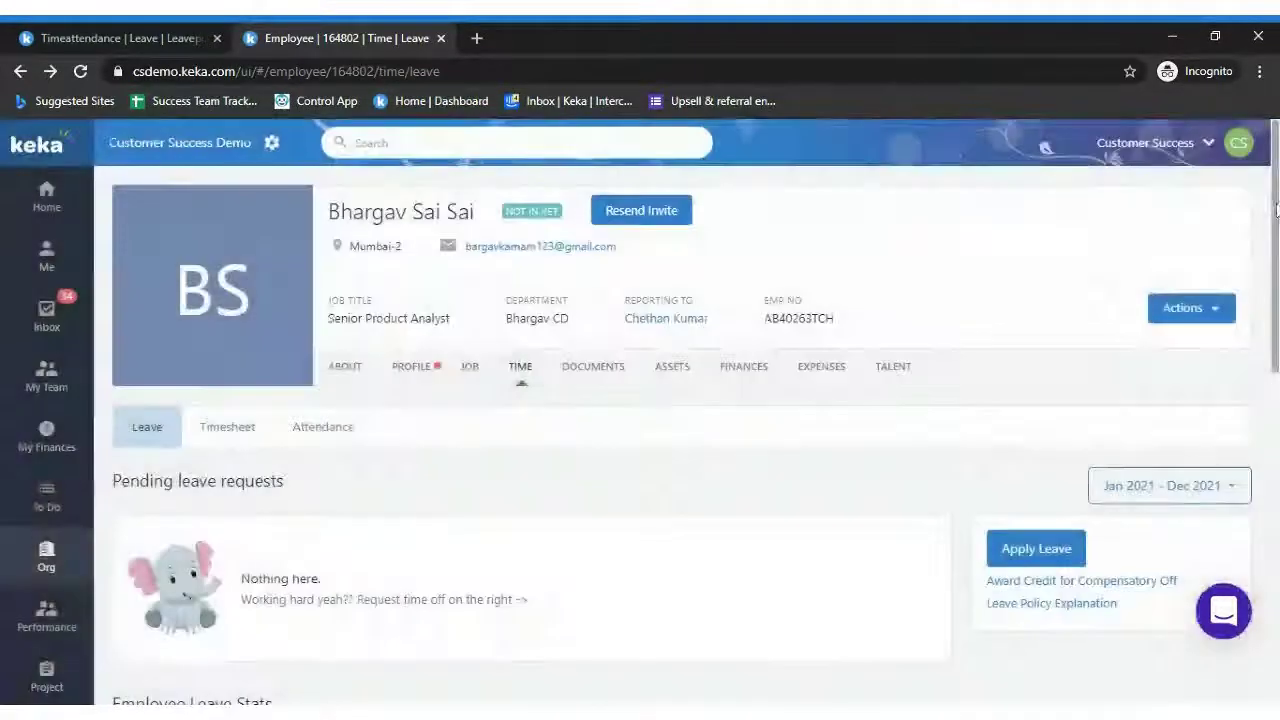
pyautogui.scroll(-2, 1263, 421)
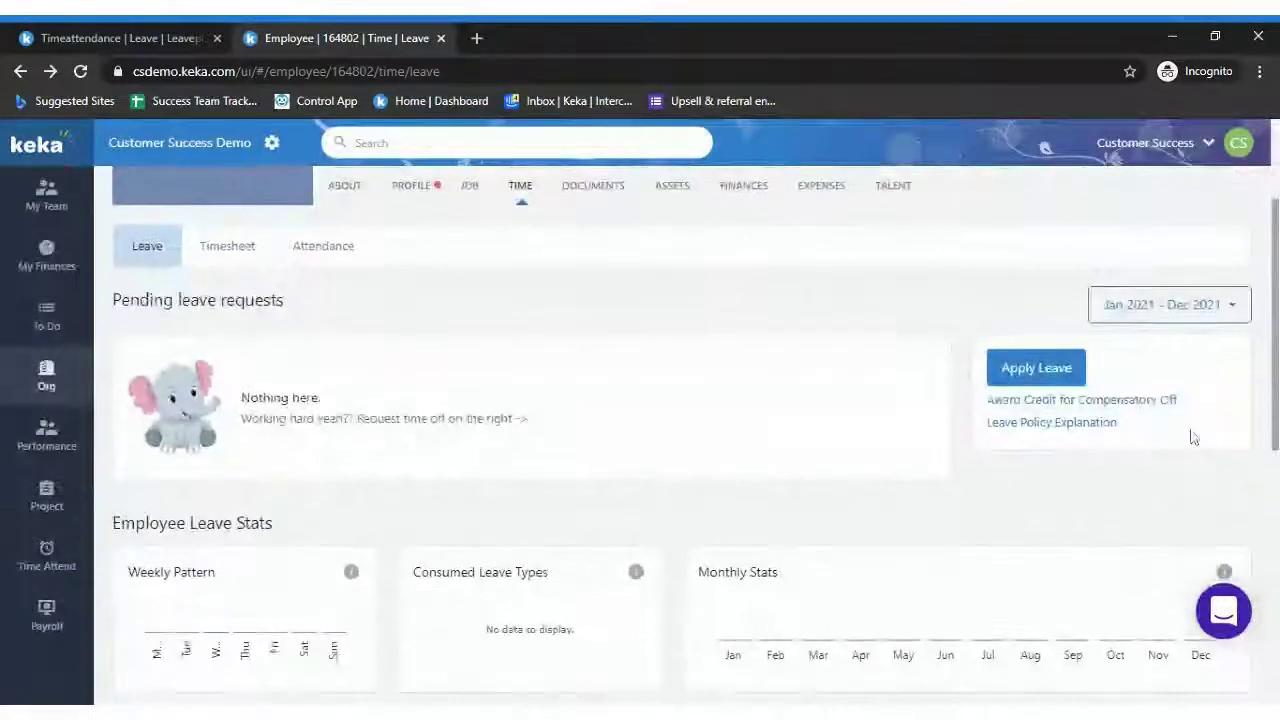
pyautogui.click(1065, 430)
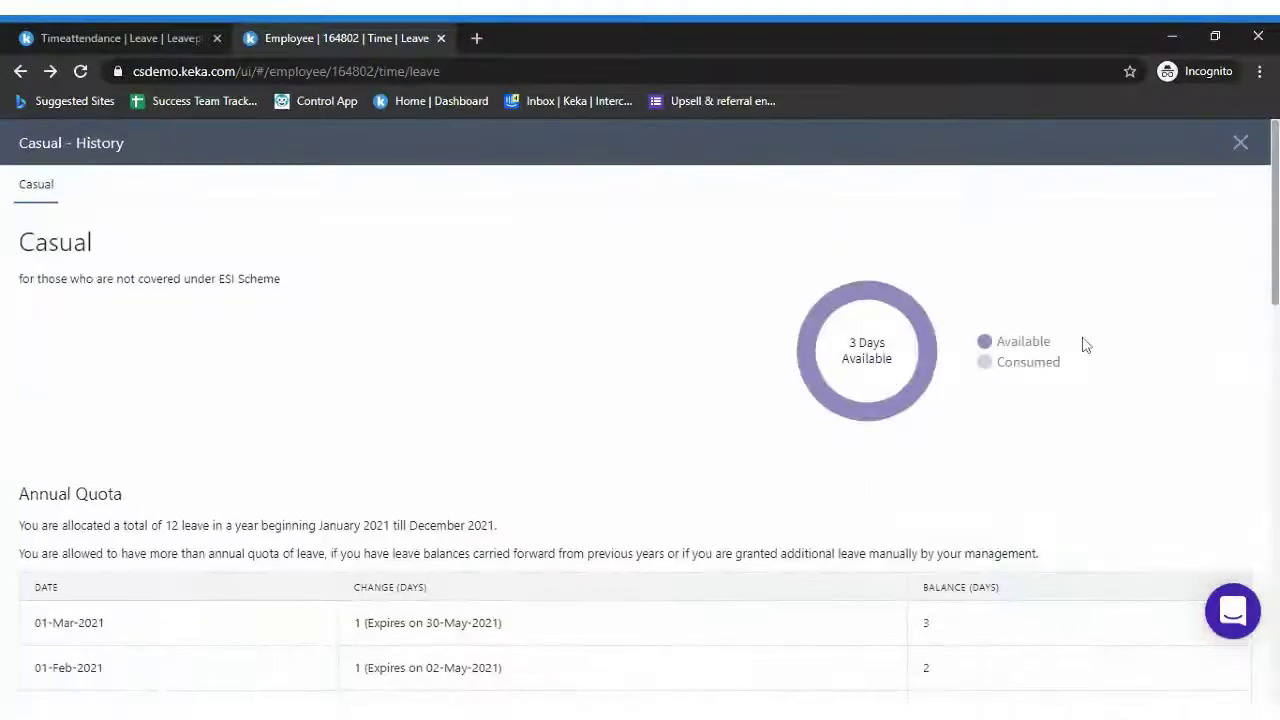
pyautogui.scroll(-3, 1240, 262)
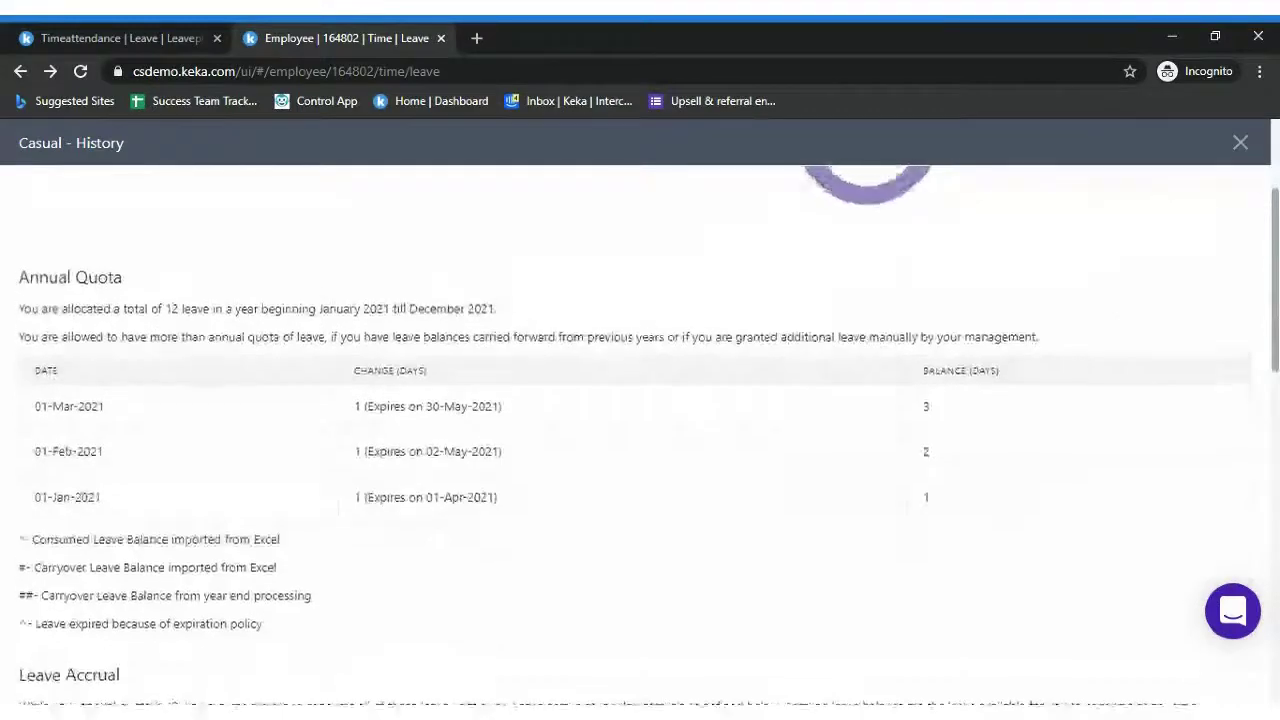
pyautogui.scroll(2, 1240, 262)
pyautogui.scroll(-1, 640, 430)
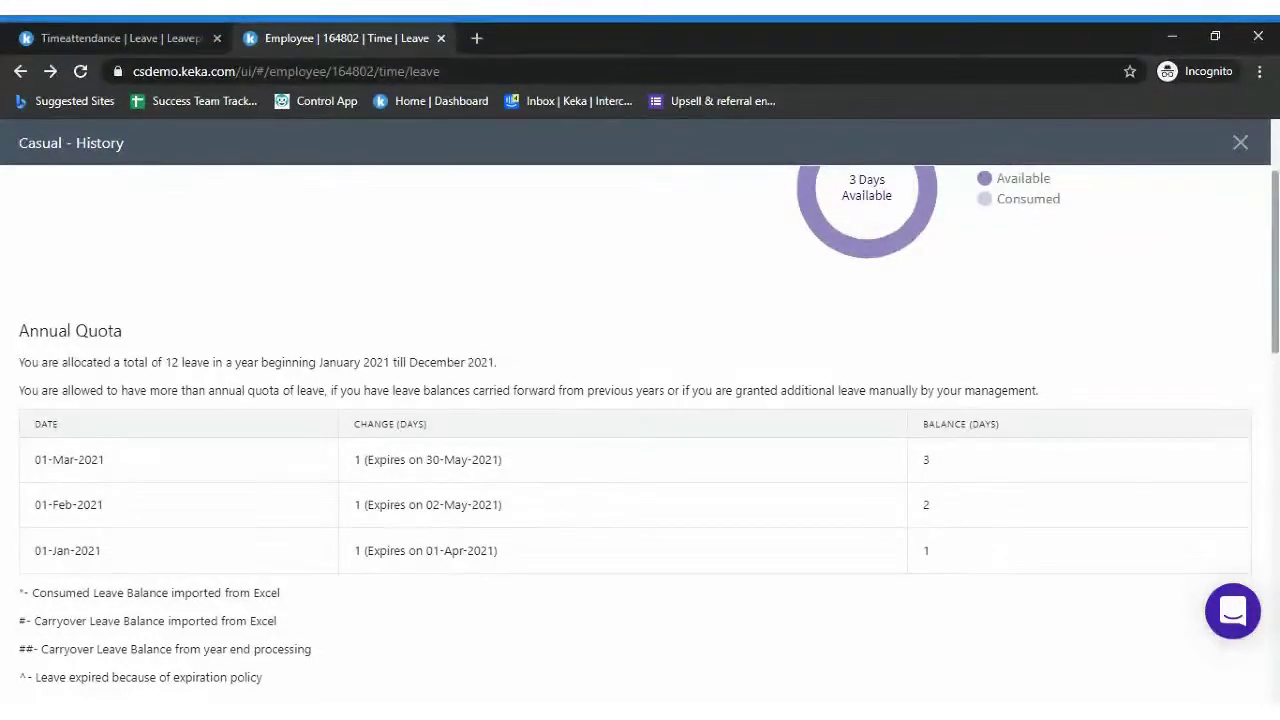
pyautogui.doubleClick(436, 362)
pyautogui.moveTo(168, 390); pyautogui.dragTo(324, 390)
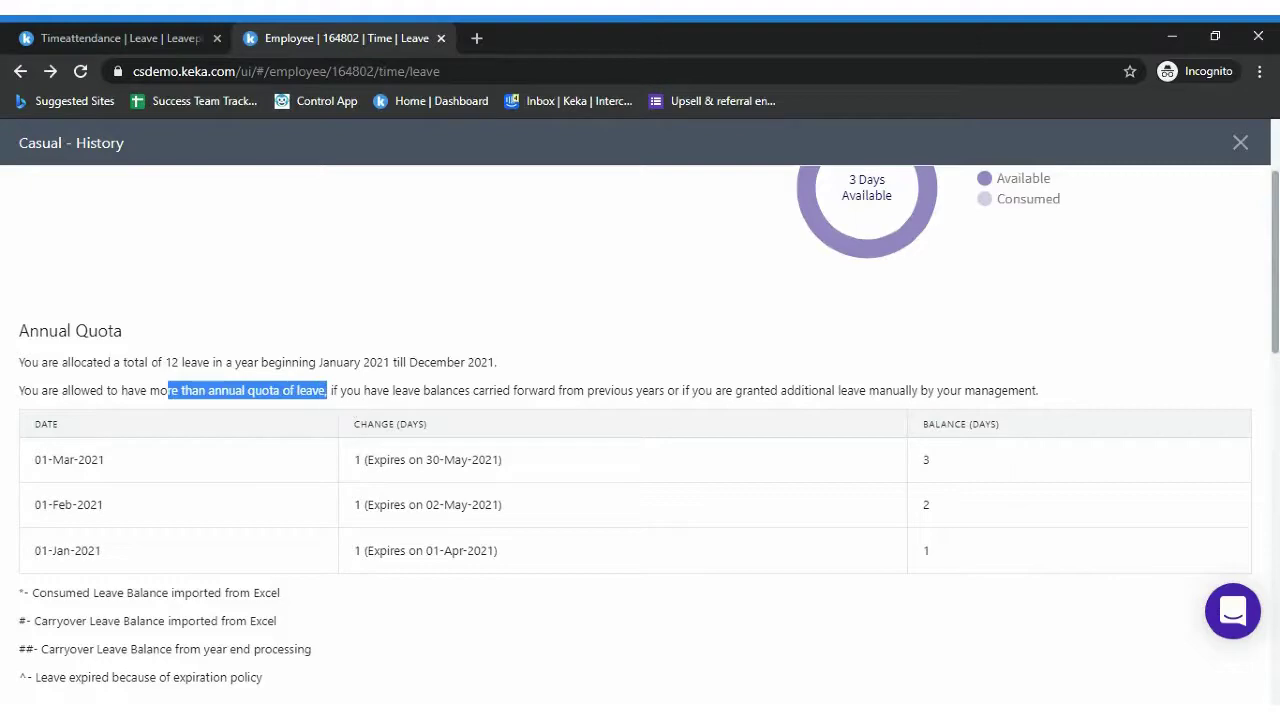
pyautogui.click(815, 374)
pyautogui.scroll(-5, 640, 430)
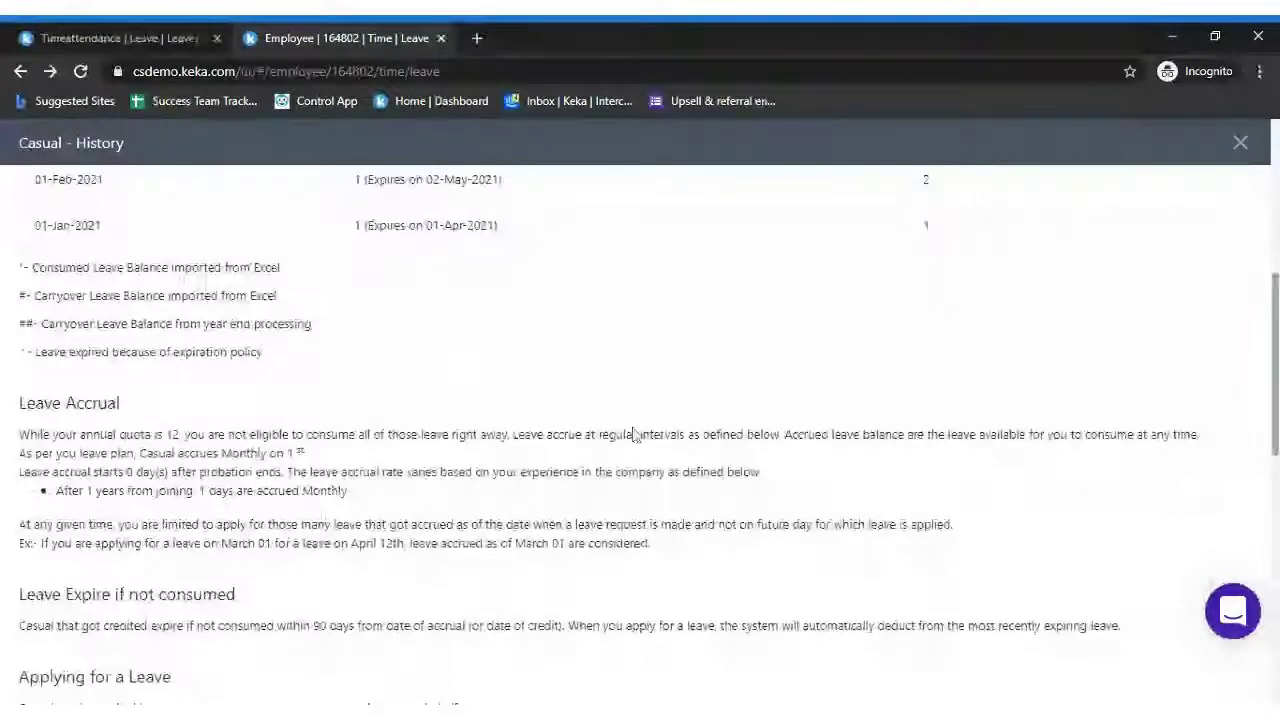
pyautogui.moveTo(80, 434); pyautogui.dragTo(1205, 436)
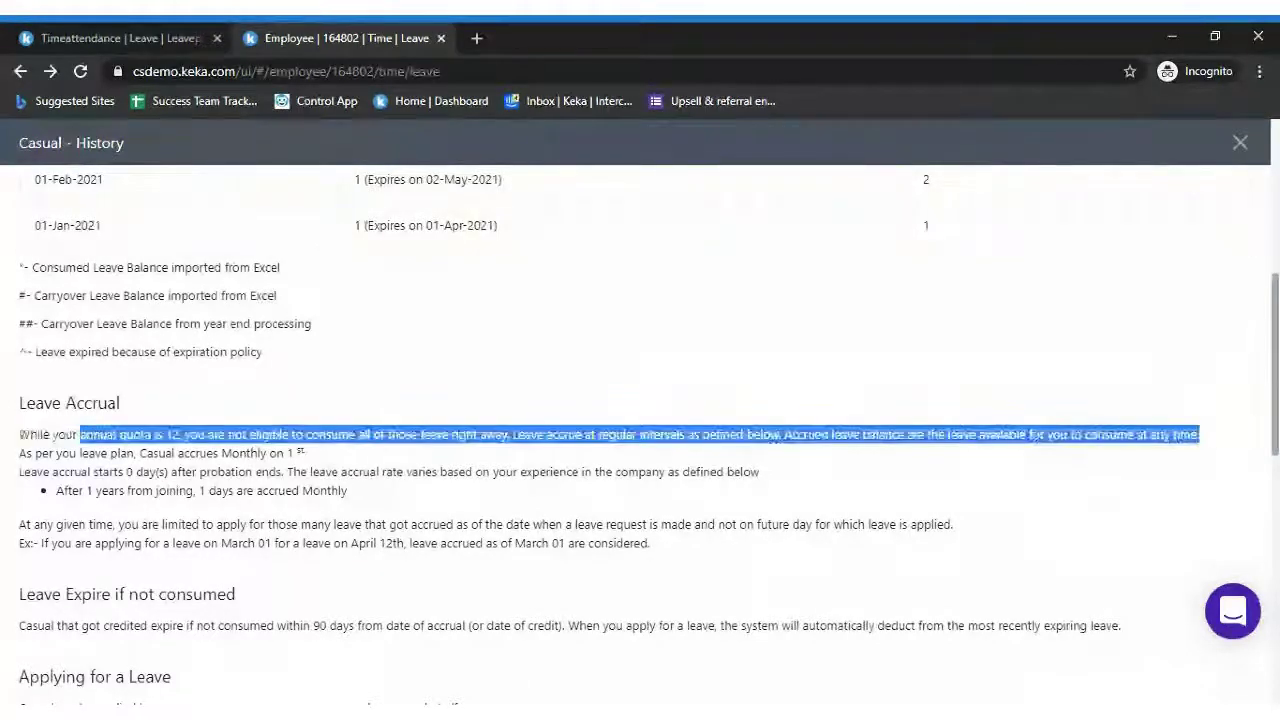
pyautogui.click(1190, 387)
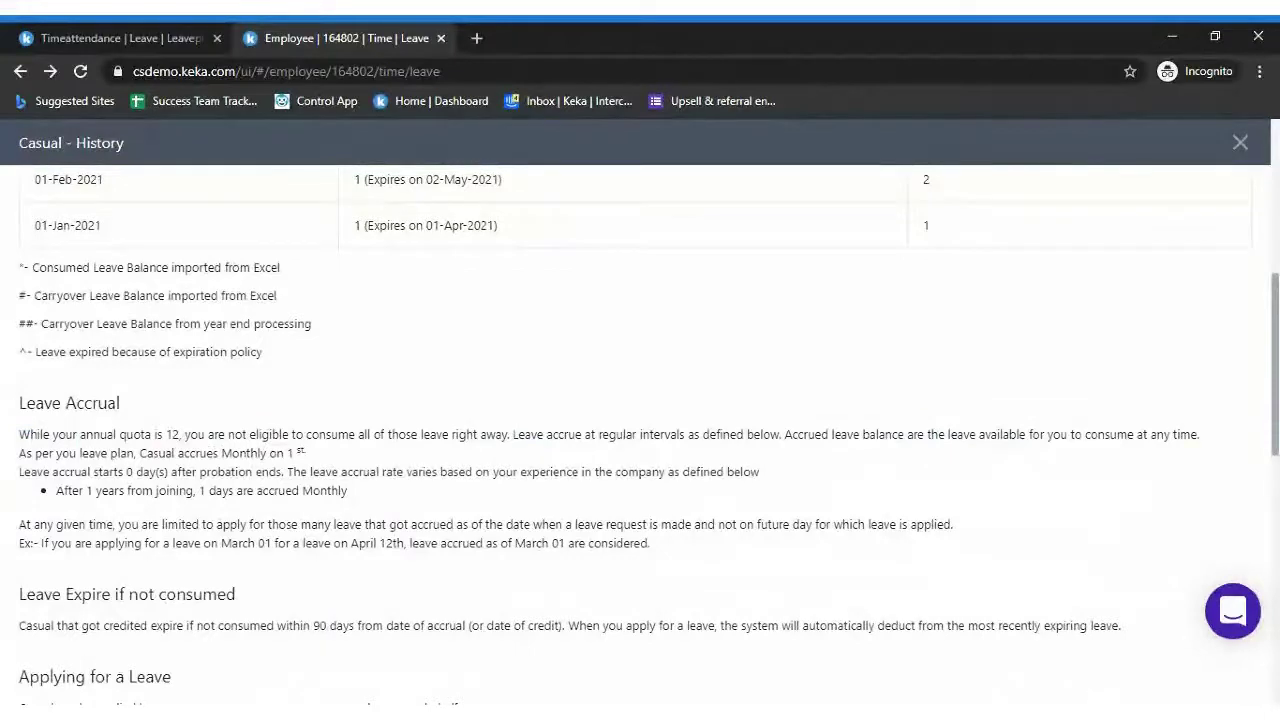
pyautogui.scroll(-1, 511, 449)
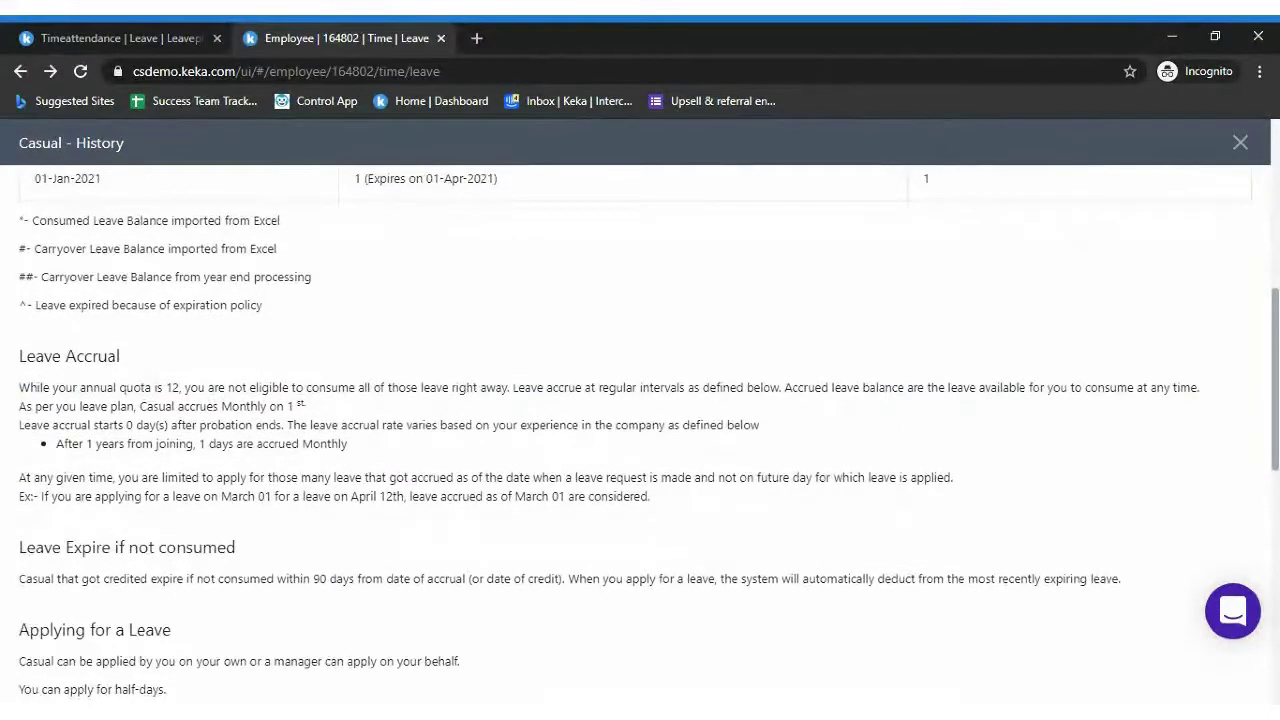
pyautogui.moveTo(54, 406); pyautogui.dragTo(322, 412)
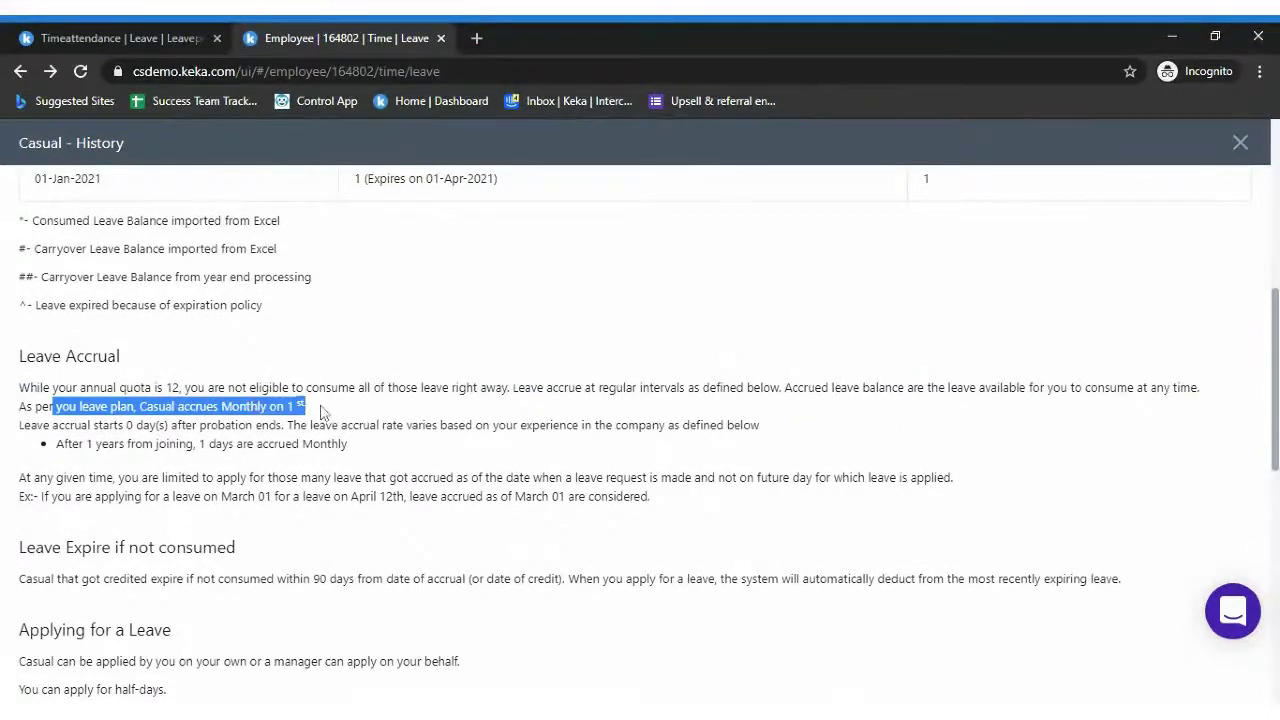
pyautogui.click(322, 412)
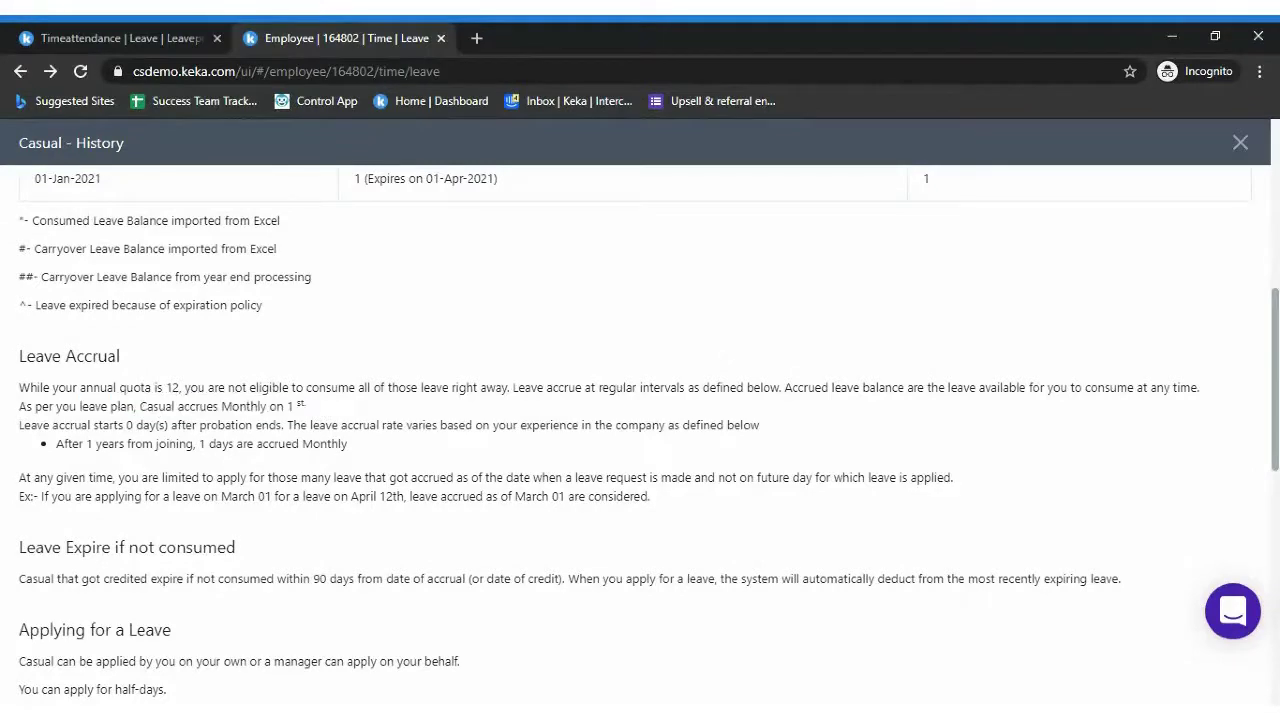
pyautogui.moveTo(38, 425); pyautogui.dragTo(907, 442)
pyautogui.scroll(4, 640, 435)
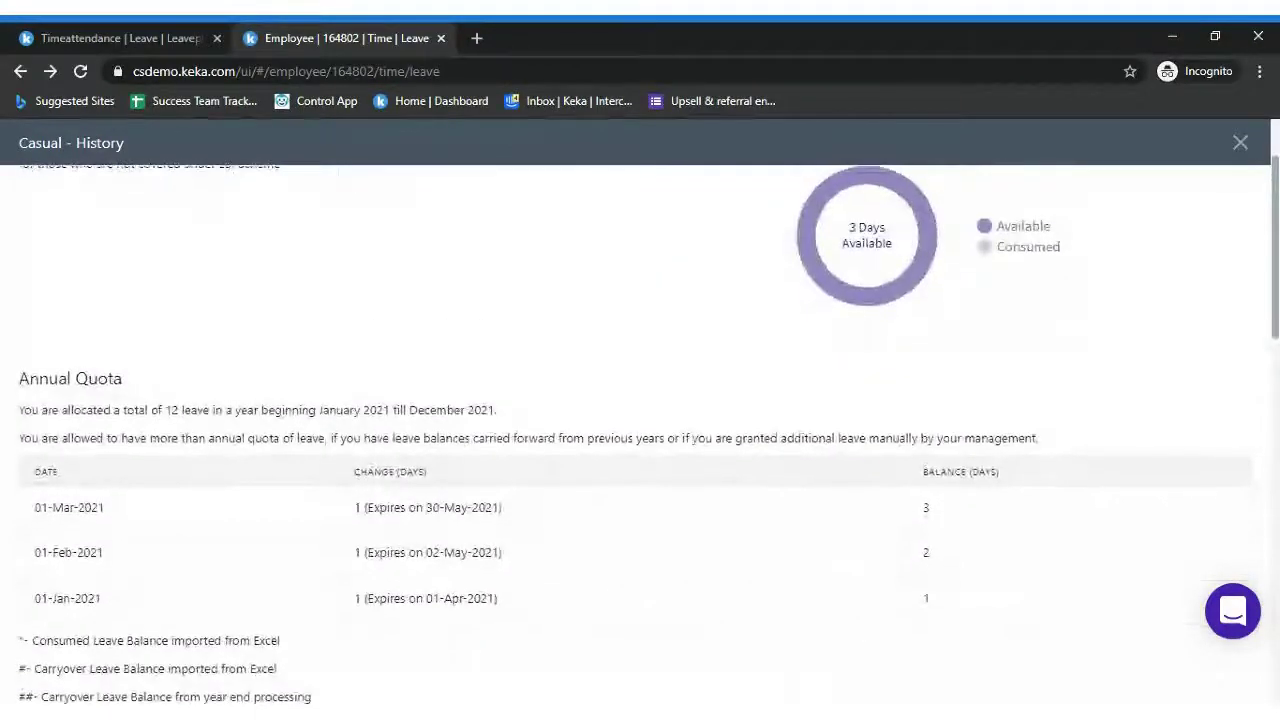
# Review the Casual history's accrual rules: accrual starts 0 days after probation, credited monthly
pyautogui.scroll(1, 1276, 192)
pyautogui.scroll(1, 1276, 192)
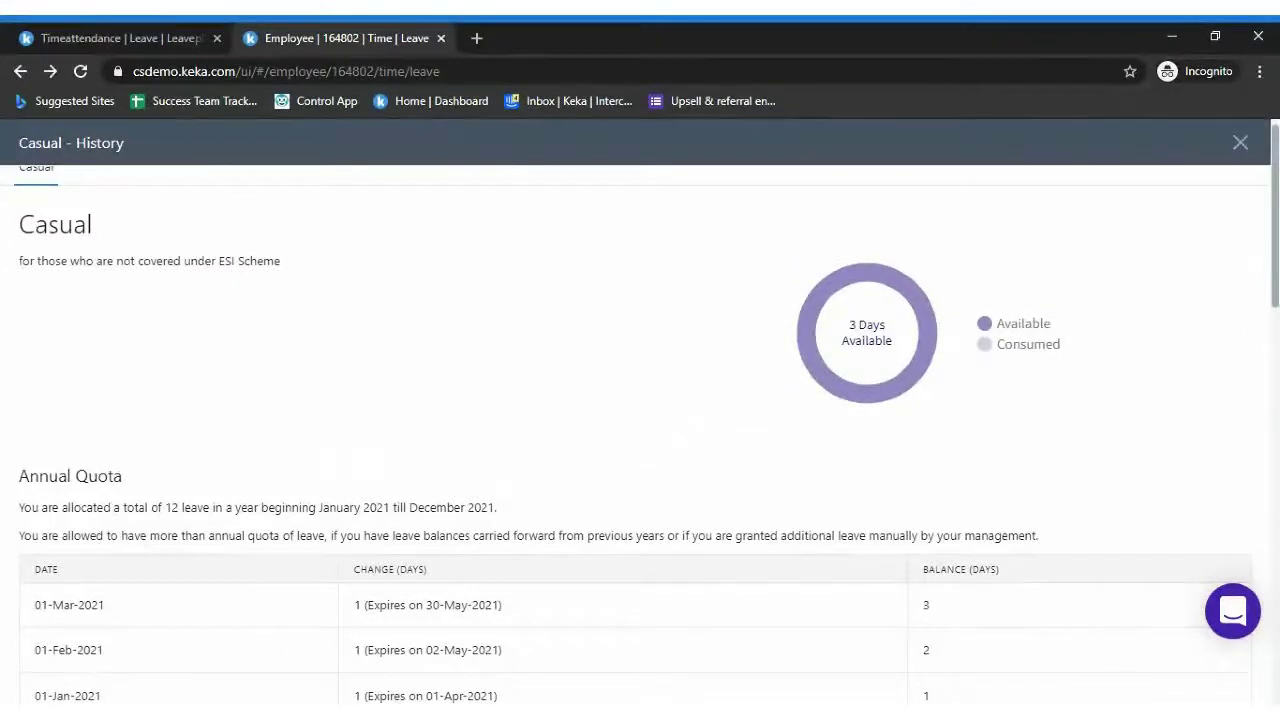
pyautogui.scroll(-1, 640, 414)
pyautogui.scroll(-3, 640, 436)
pyautogui.moveTo(37, 686); pyautogui.dragTo(760, 686)
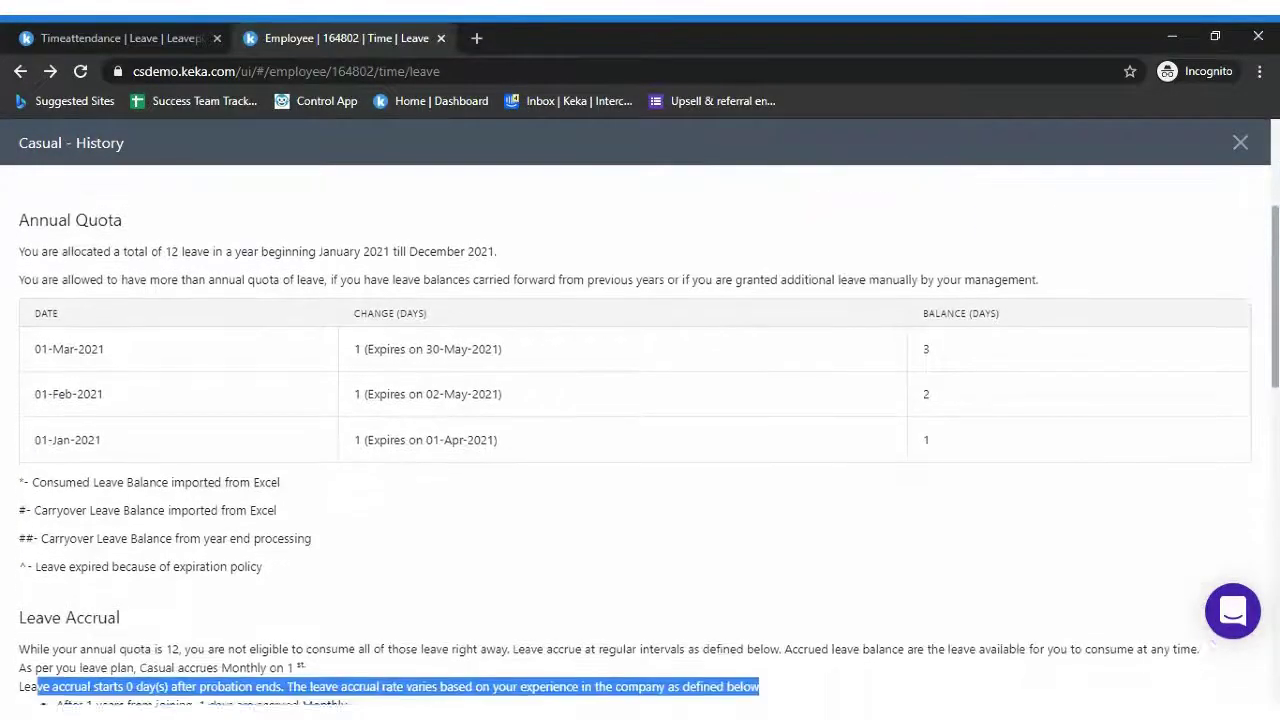
pyautogui.scroll(-4, 640, 436)
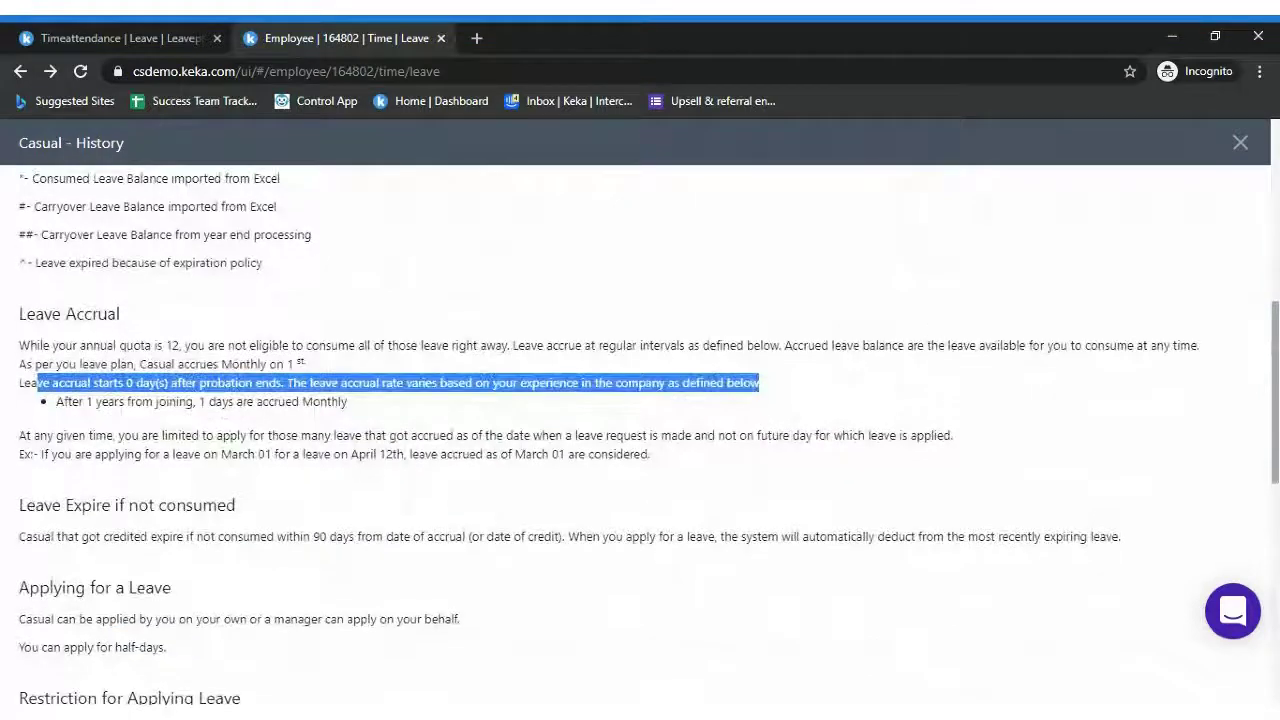
pyautogui.moveTo(18, 383); pyautogui.dragTo(282, 383)
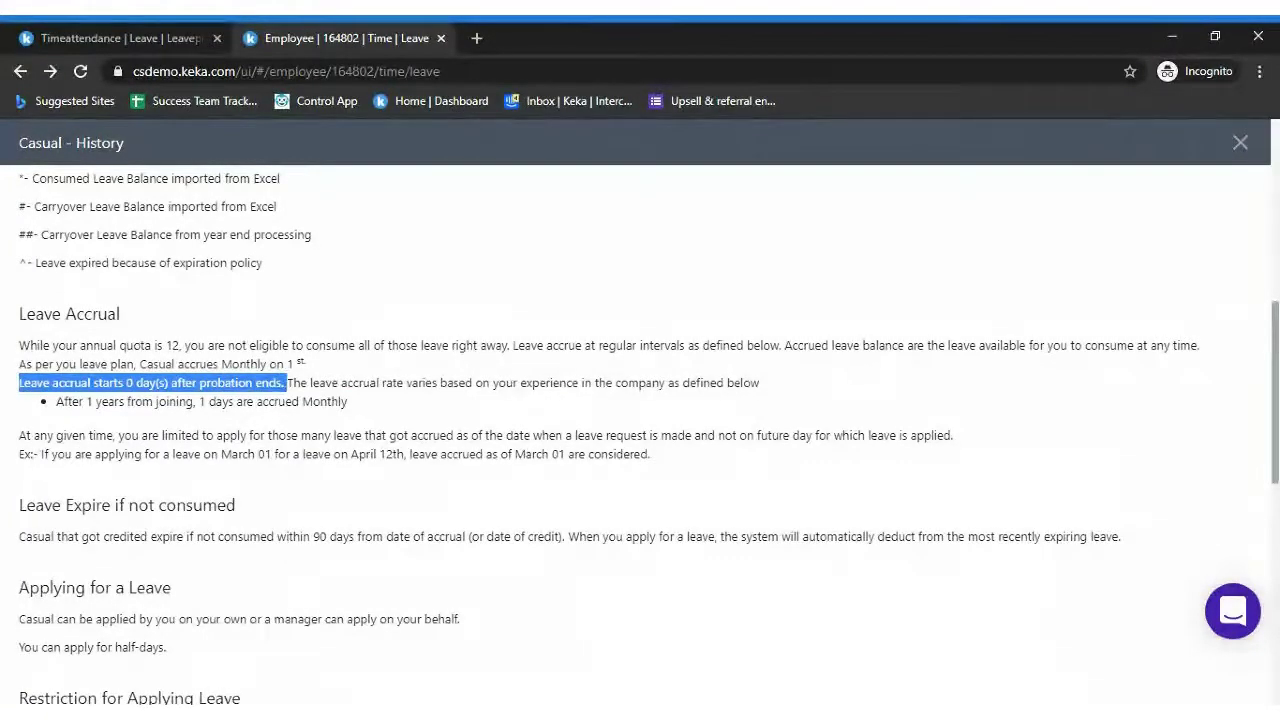
pyautogui.moveTo(290, 384); pyautogui.dragTo(760, 384)
pyautogui.click(757, 421)
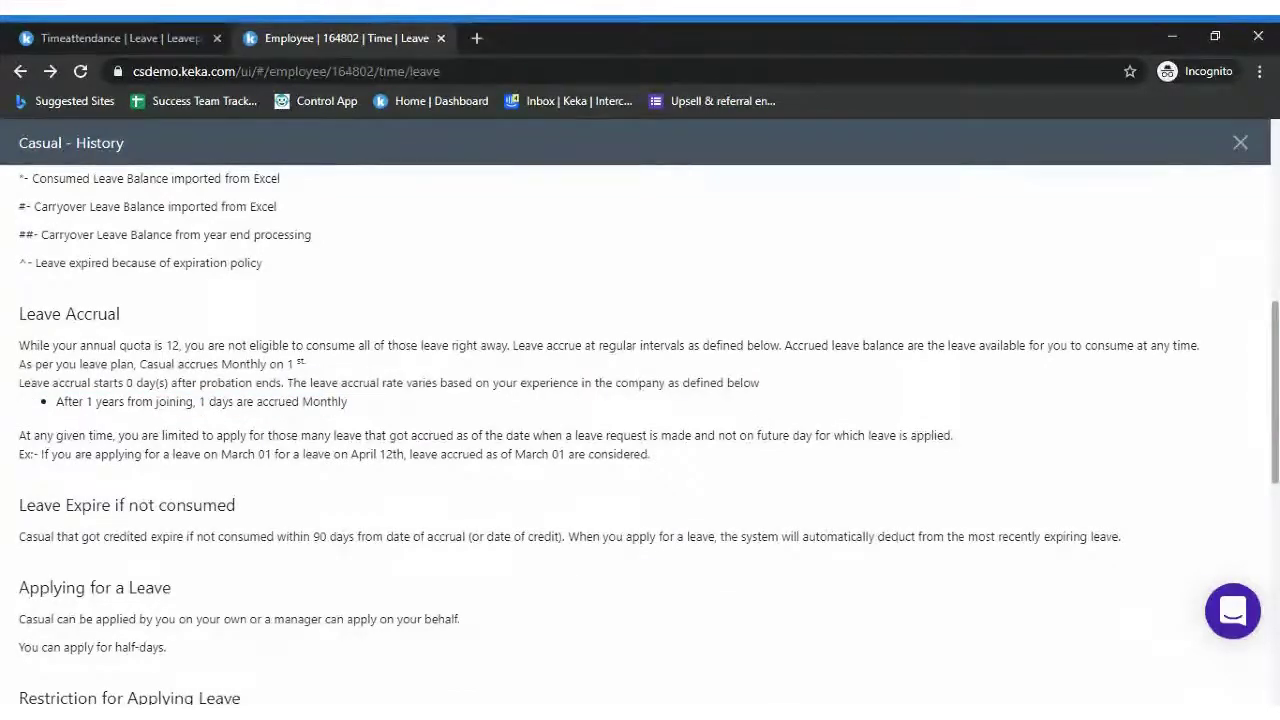
pyautogui.moveTo(209, 401); pyautogui.dragTo(380, 416)
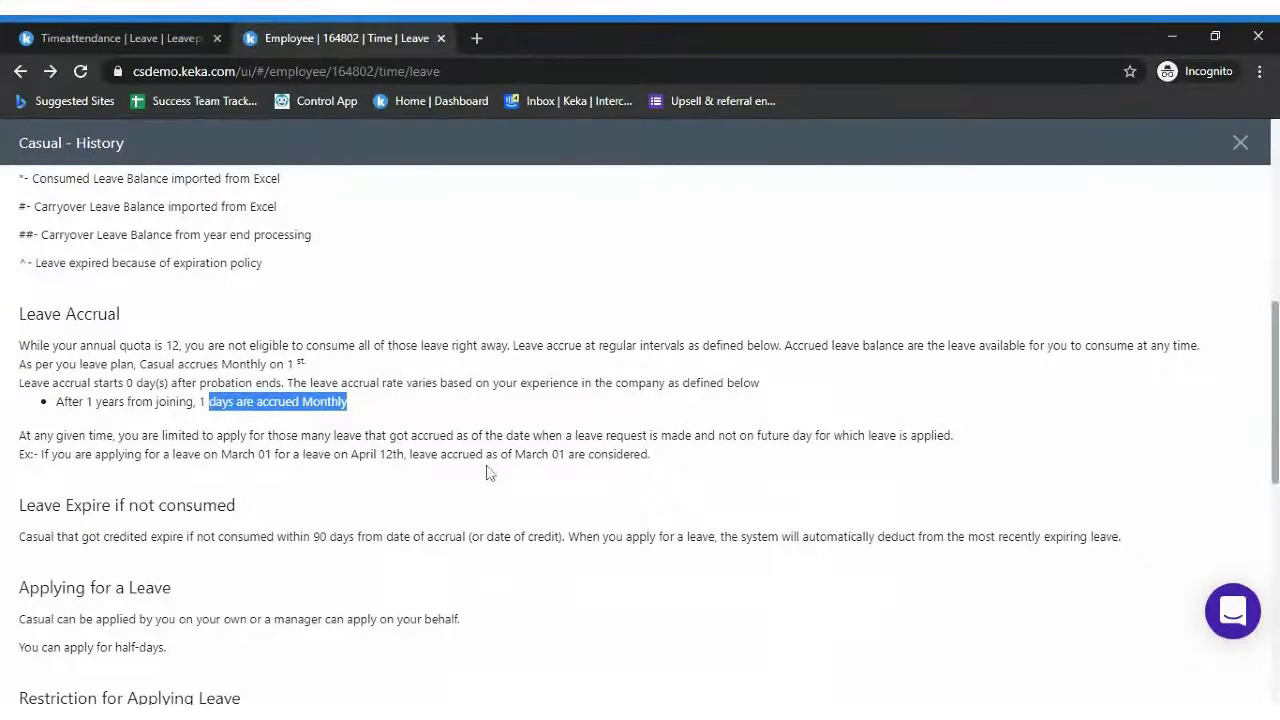
pyautogui.moveTo(1274, 350); pyautogui.dragTo(1276, 391)
pyautogui.moveTo(18, 414); pyautogui.dragTo(343, 414)
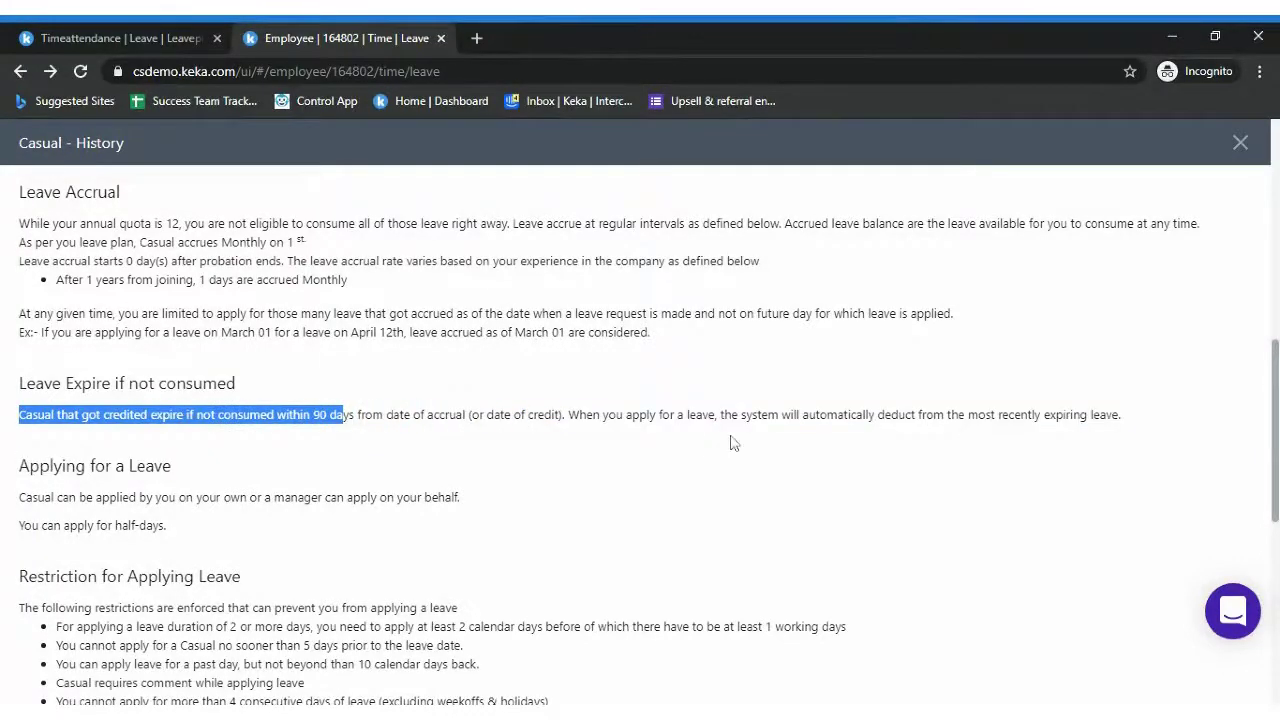
pyautogui.scroll(4, 640, 420)
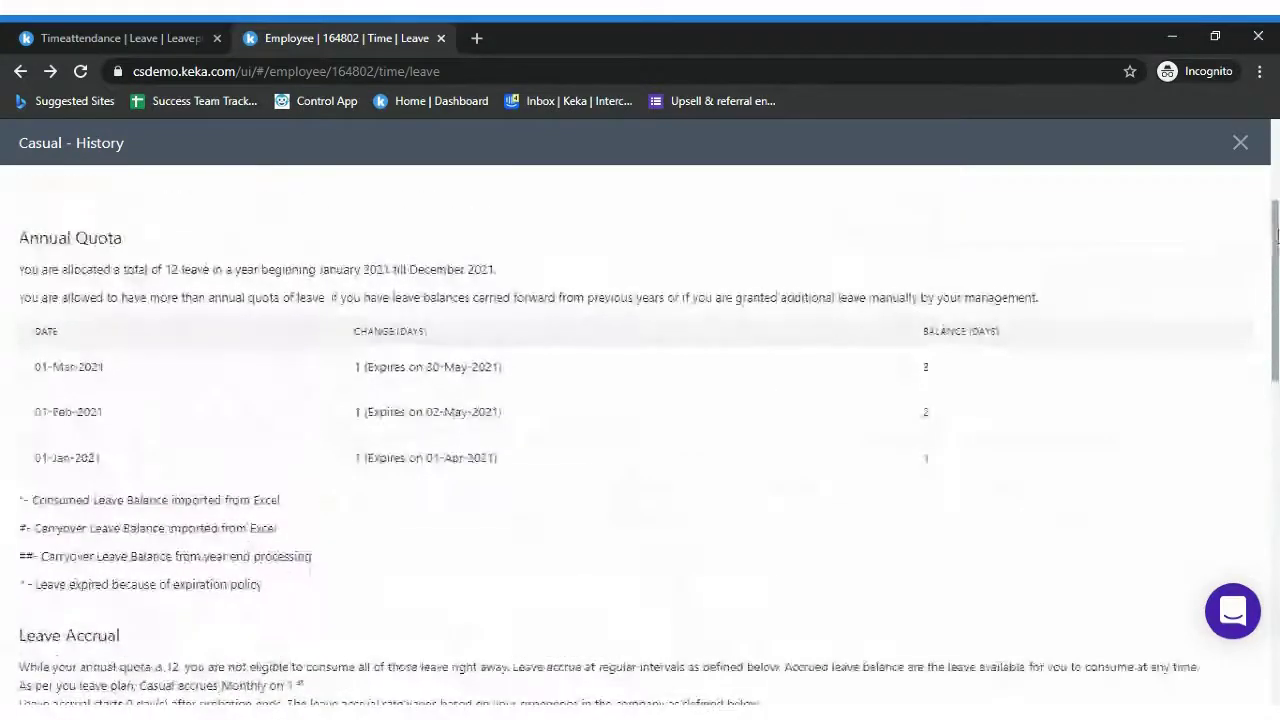
pyautogui.scroll(-5, 725, 669)
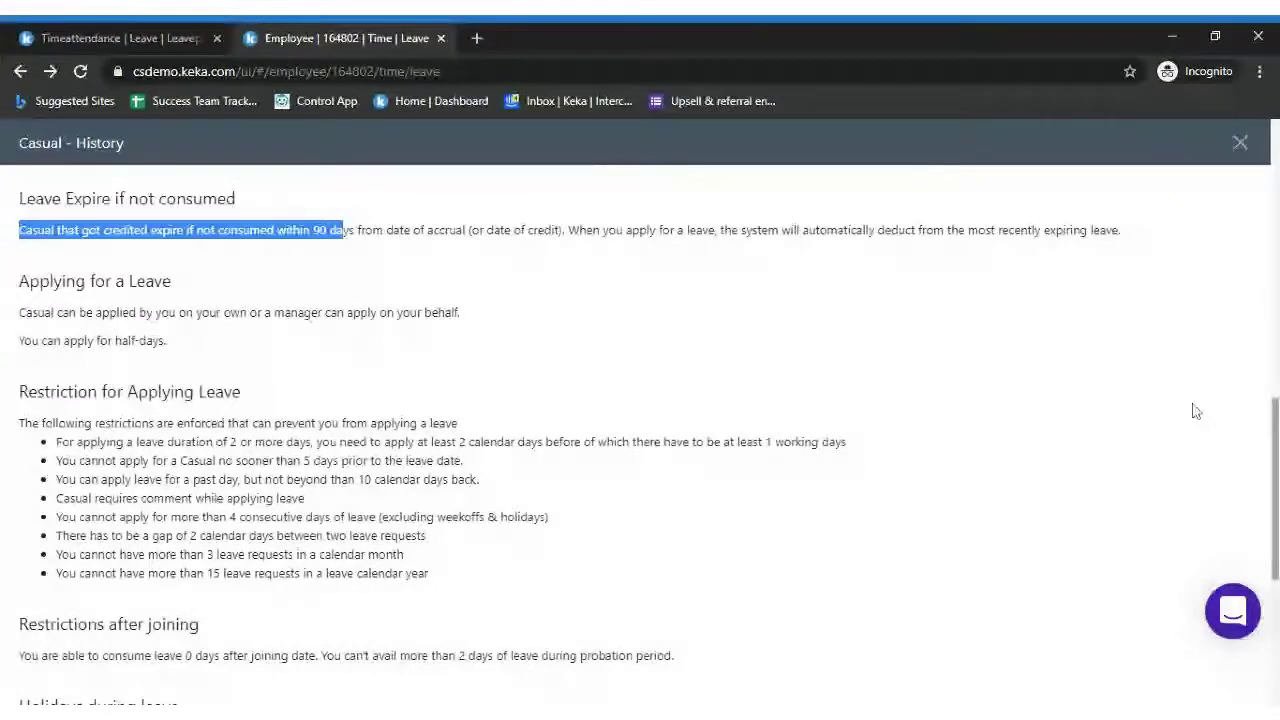
pyautogui.scroll(5, 1196, 410)
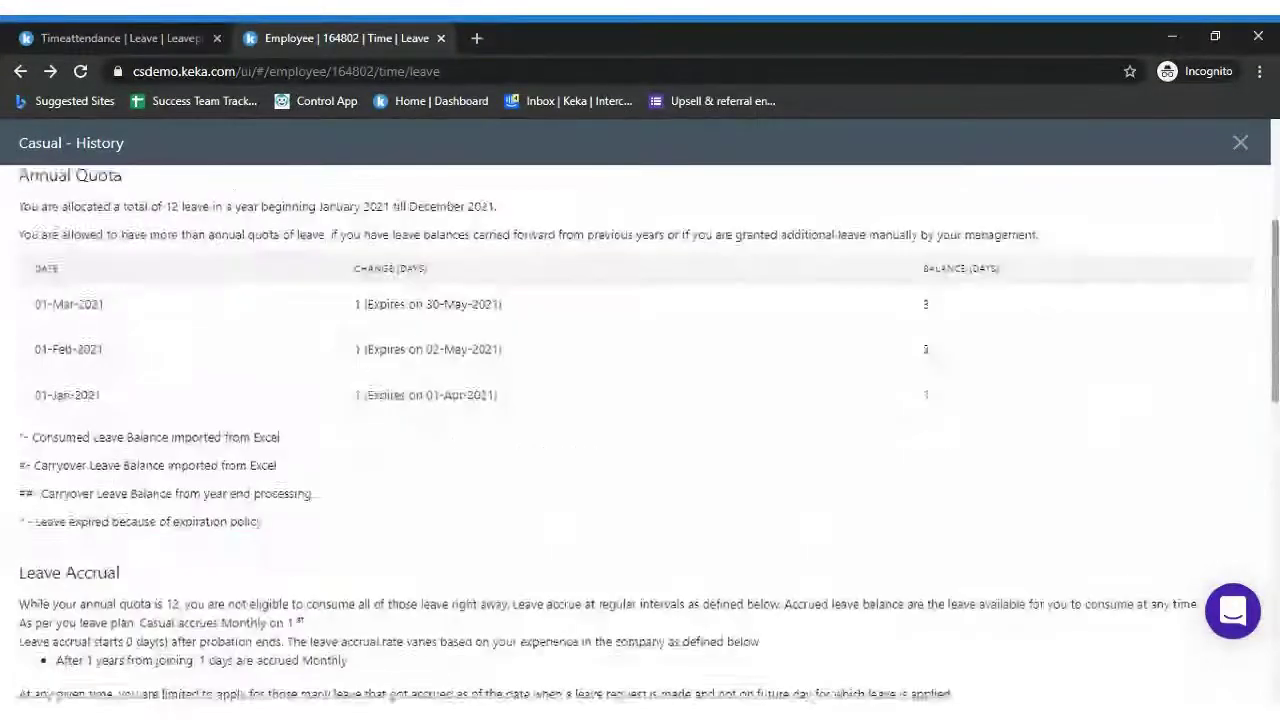
pyautogui.scroll(3, 640, 430)
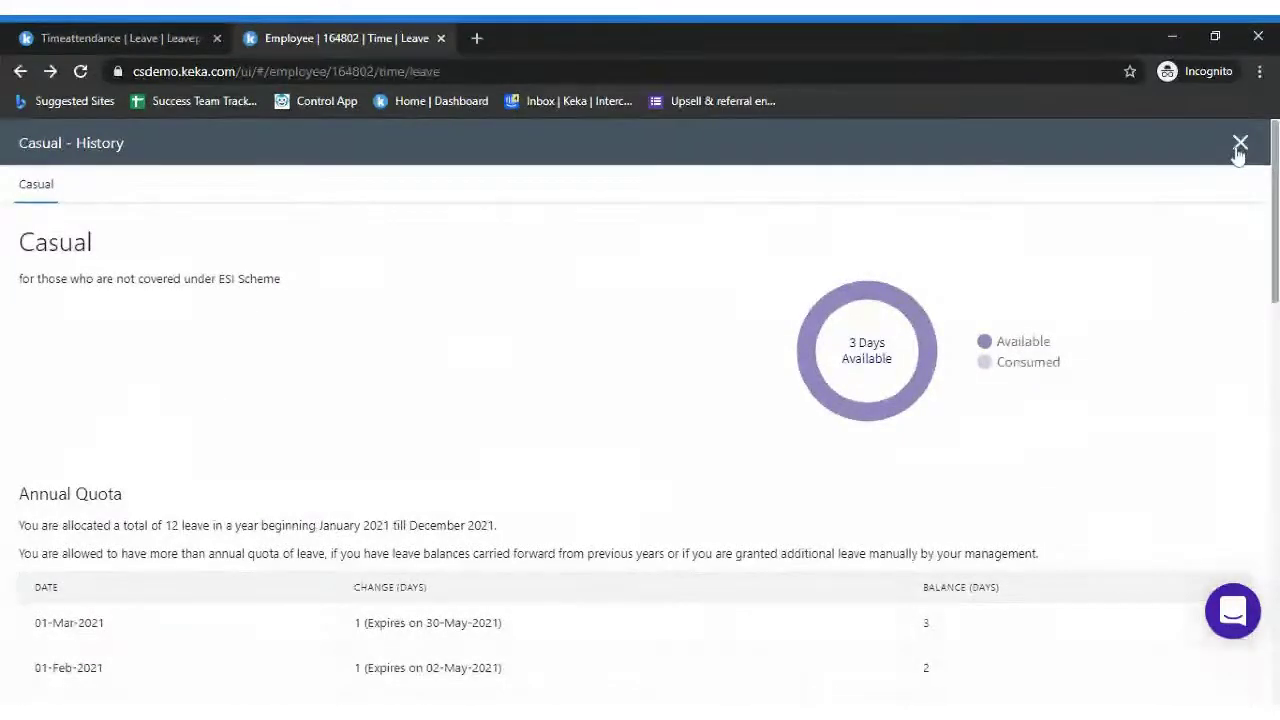
# Close the Casual history and switch from JOB back to the TIME page
pyautogui.click(1240, 145)
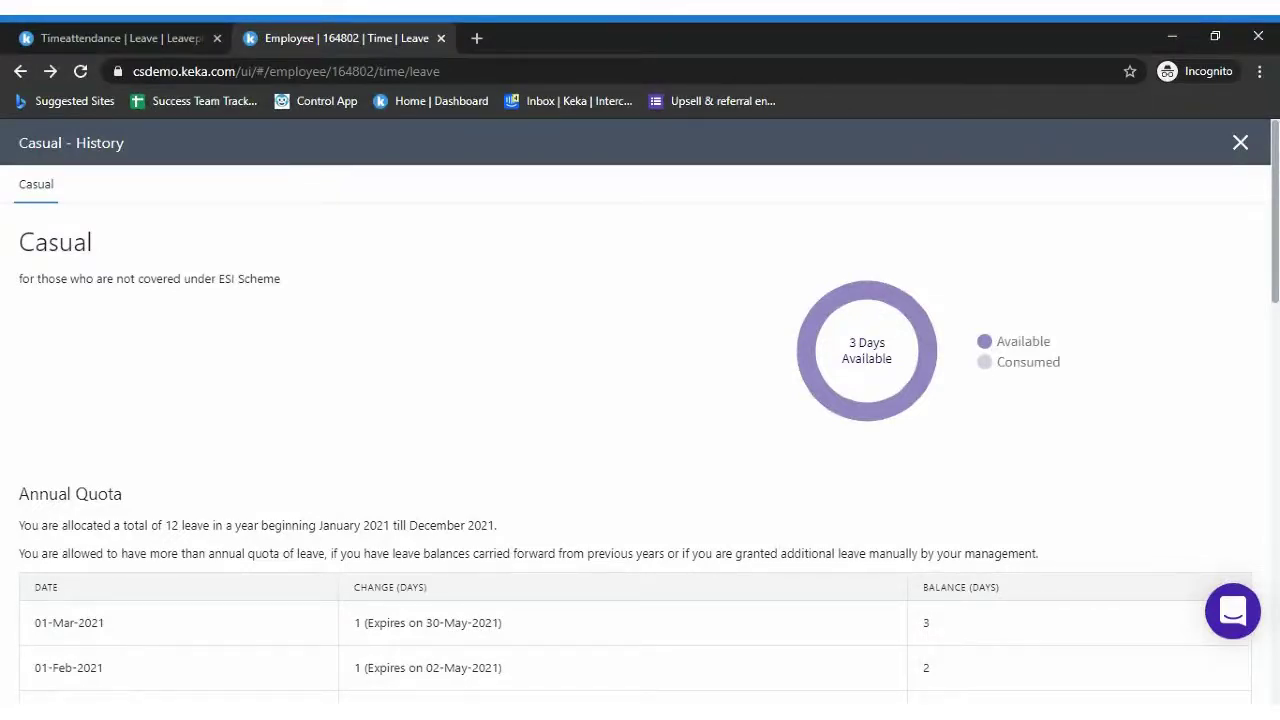
pyautogui.click(1240, 145)
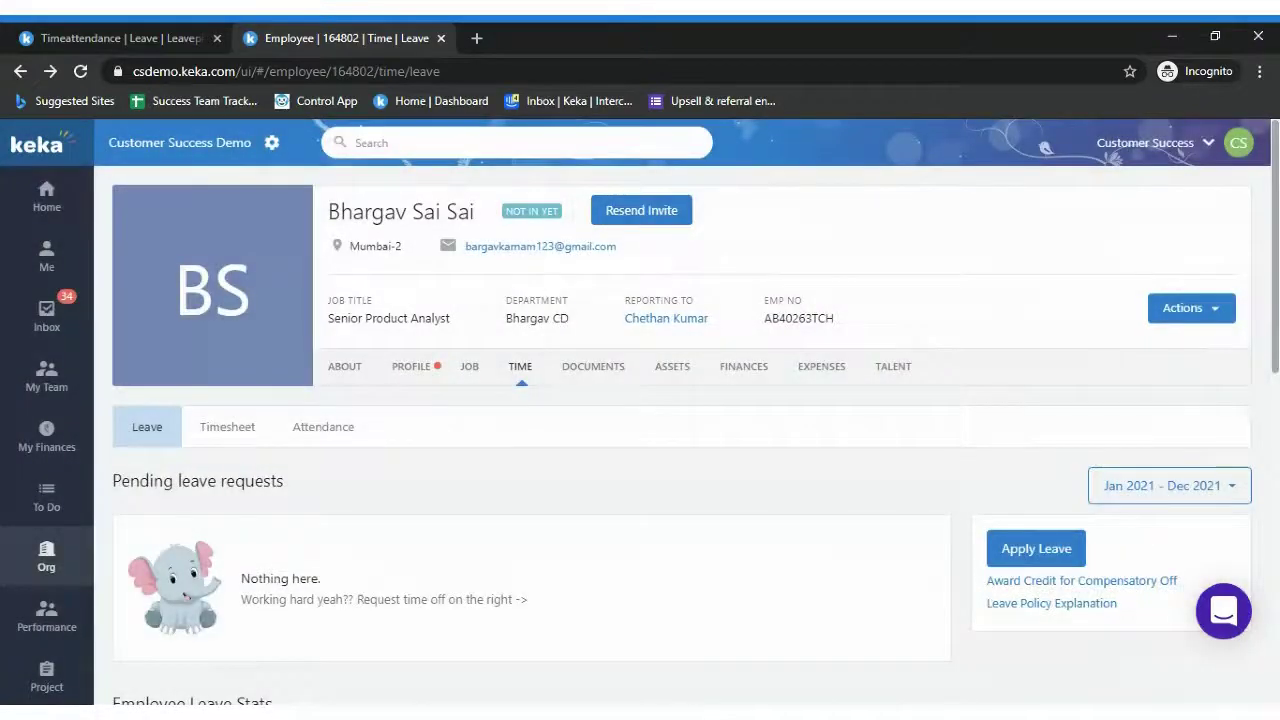
pyautogui.scroll(-2, 1200, 466)
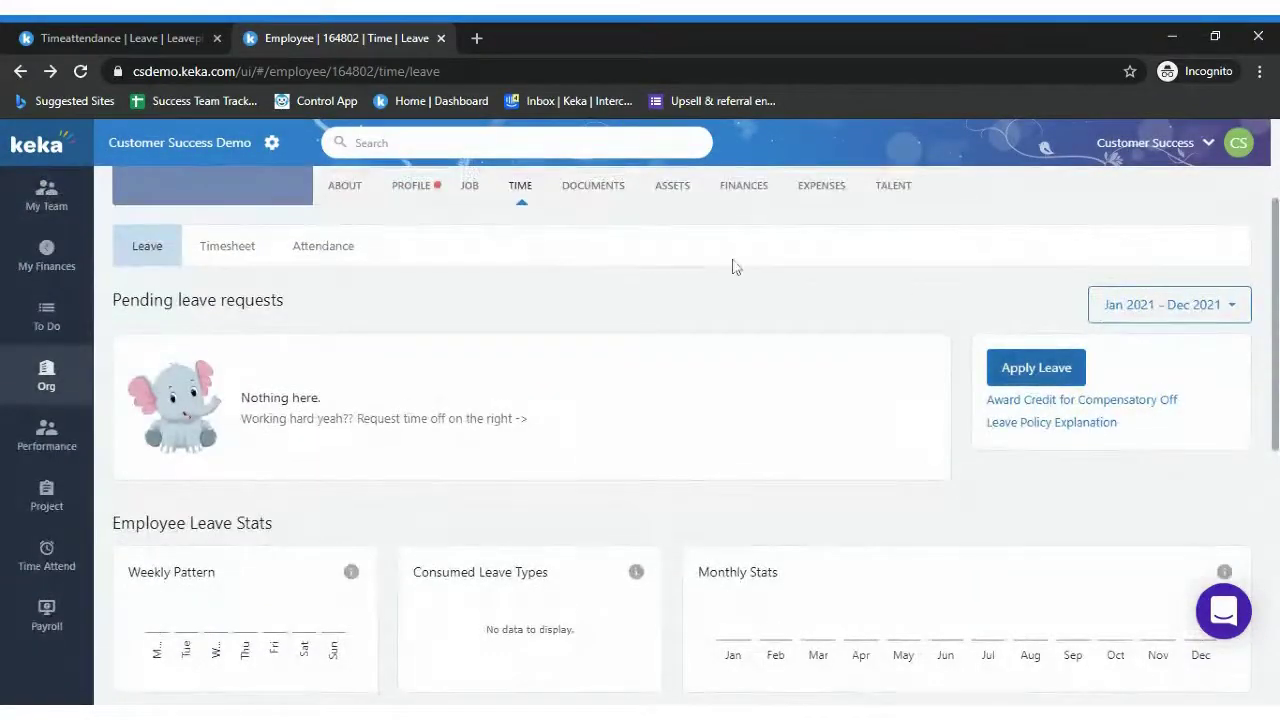
pyautogui.click(476, 196)
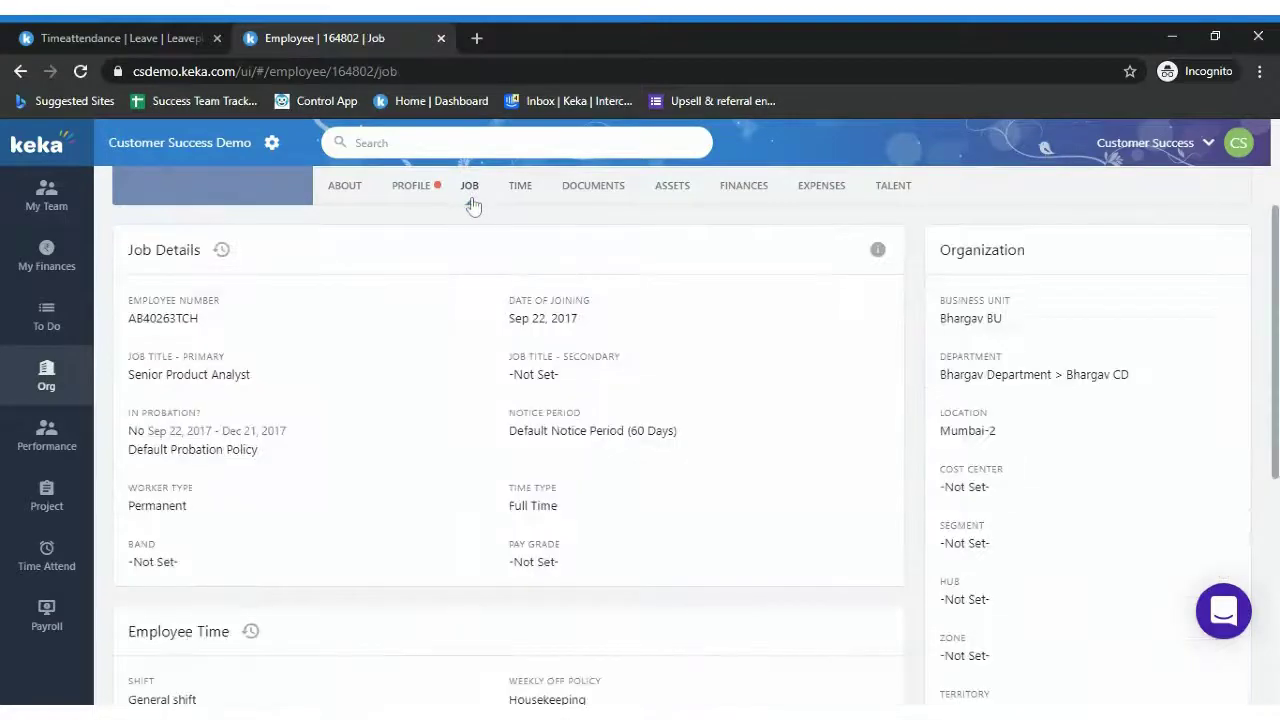
pyautogui.click(518, 188)
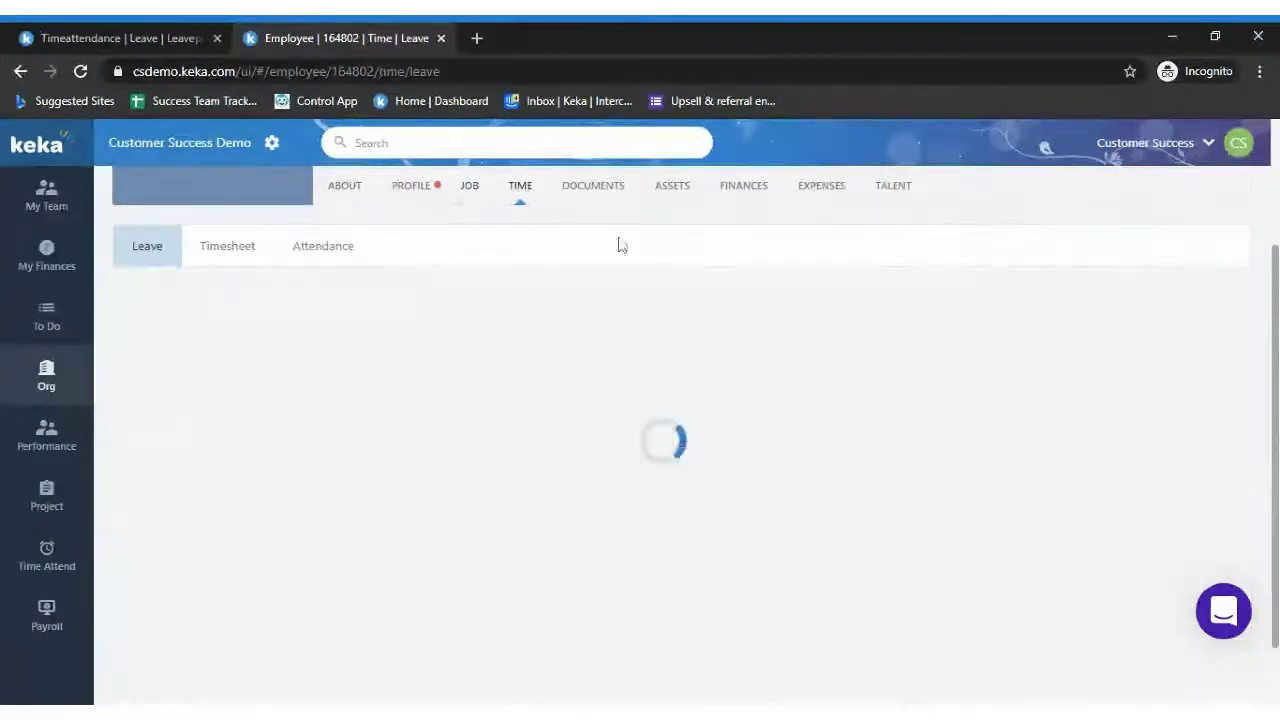
# View the Casual Leave Policy Explanation, then close it to return to the Leave page
pyautogui.click(1048, 422)
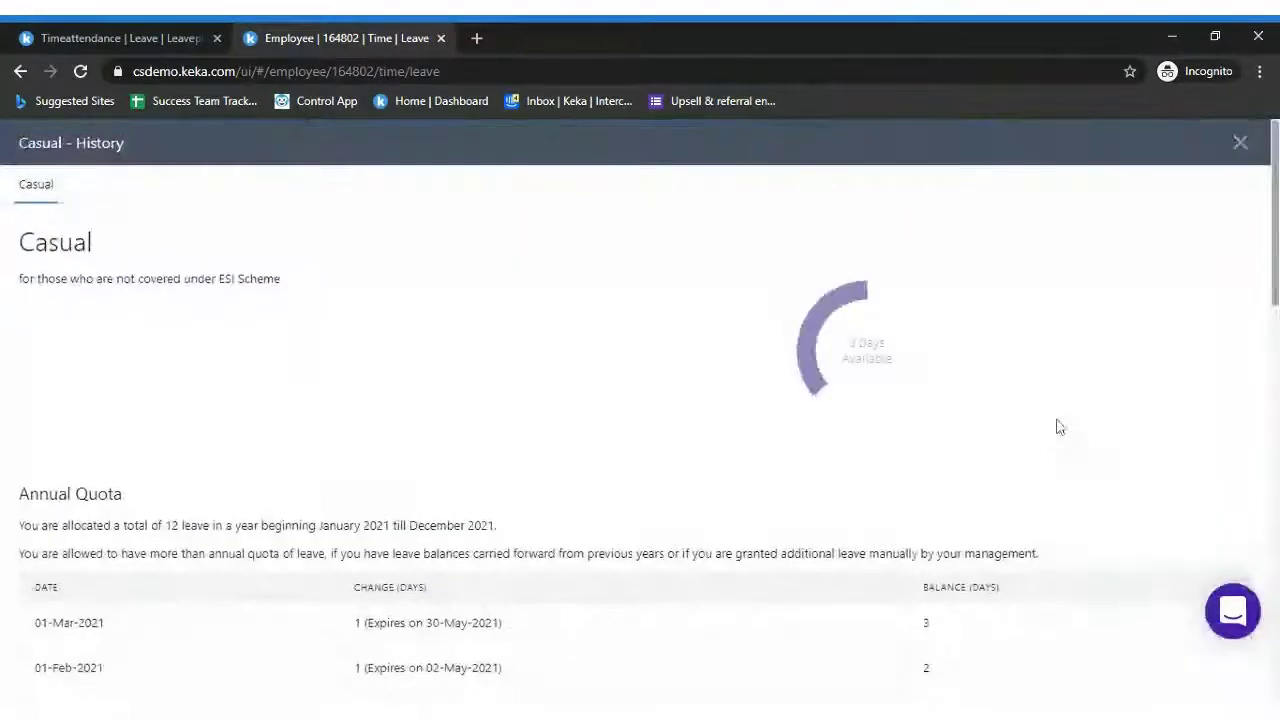
pyautogui.scroll(-3, 1274, 250)
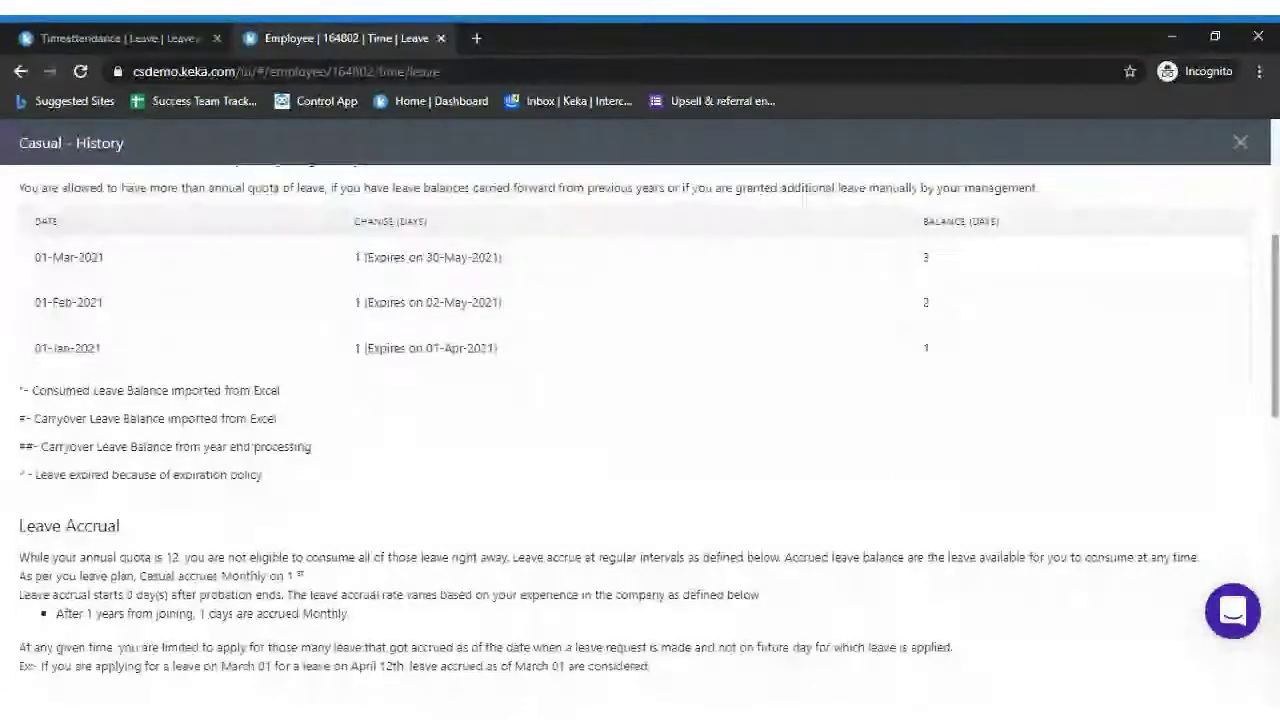
pyautogui.scroll(5, 1274, 250)
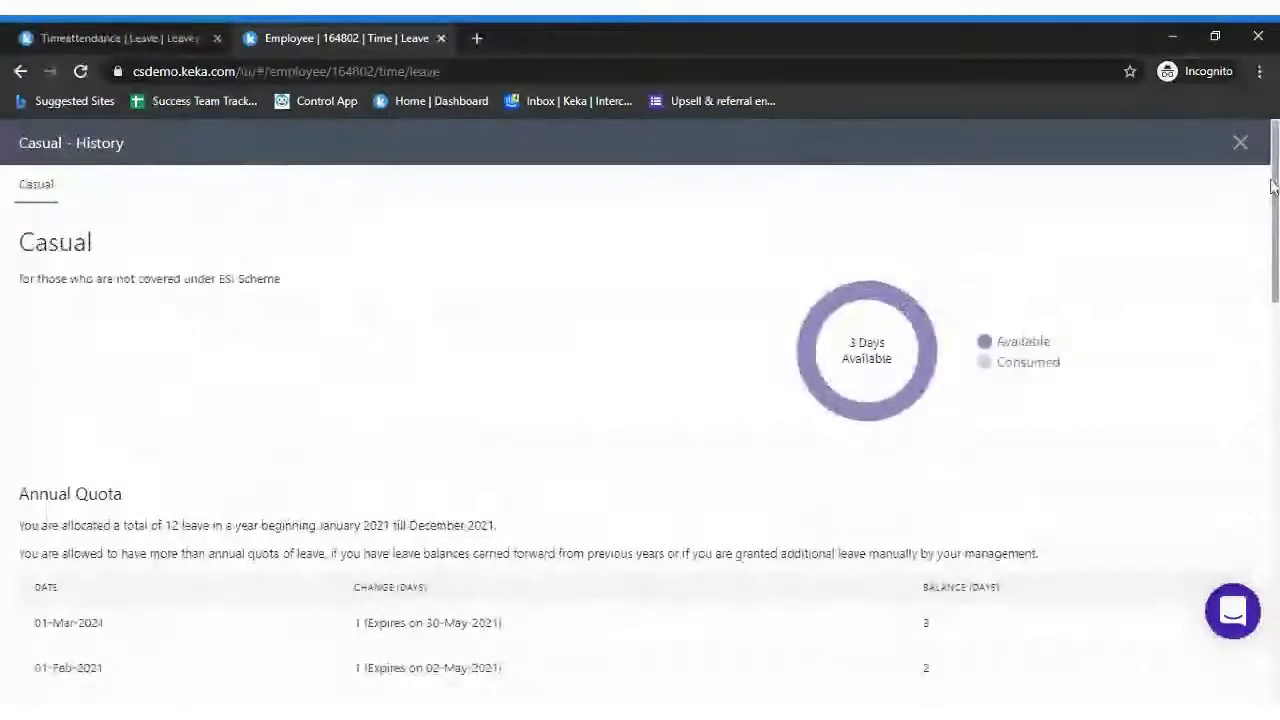
pyautogui.click(1240, 143)
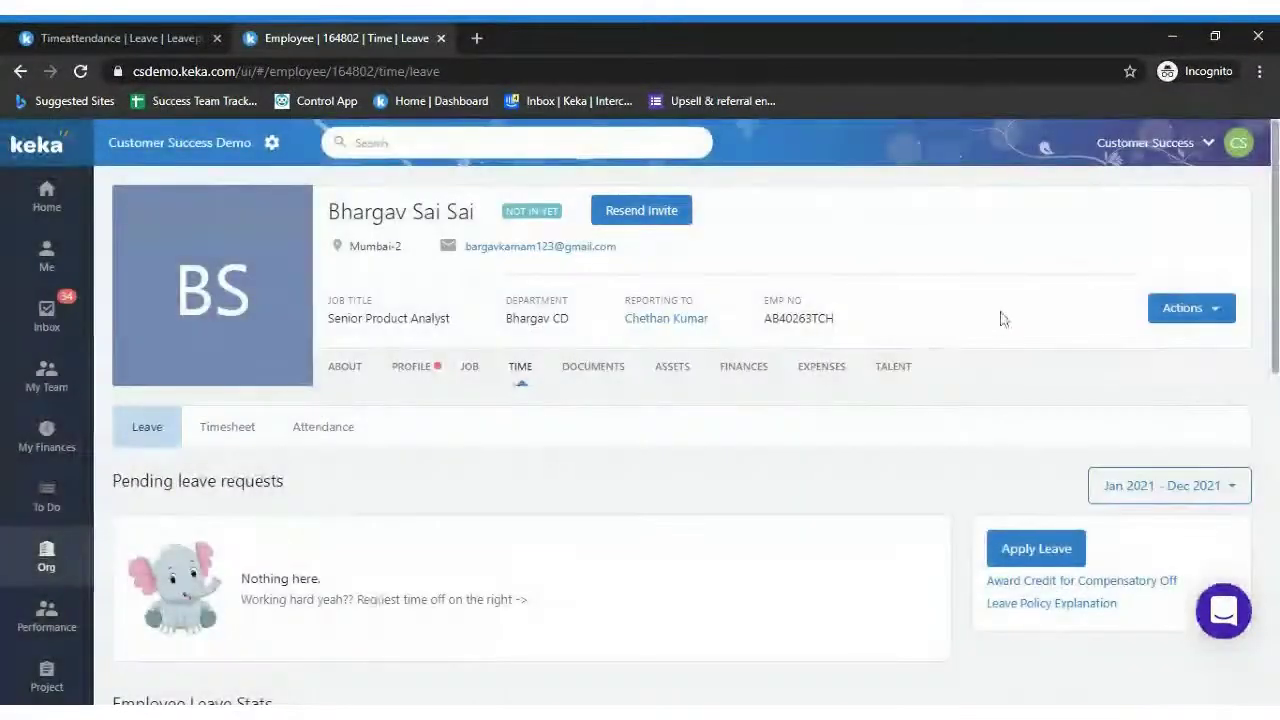
pyautogui.scroll(-1, 640, 420)
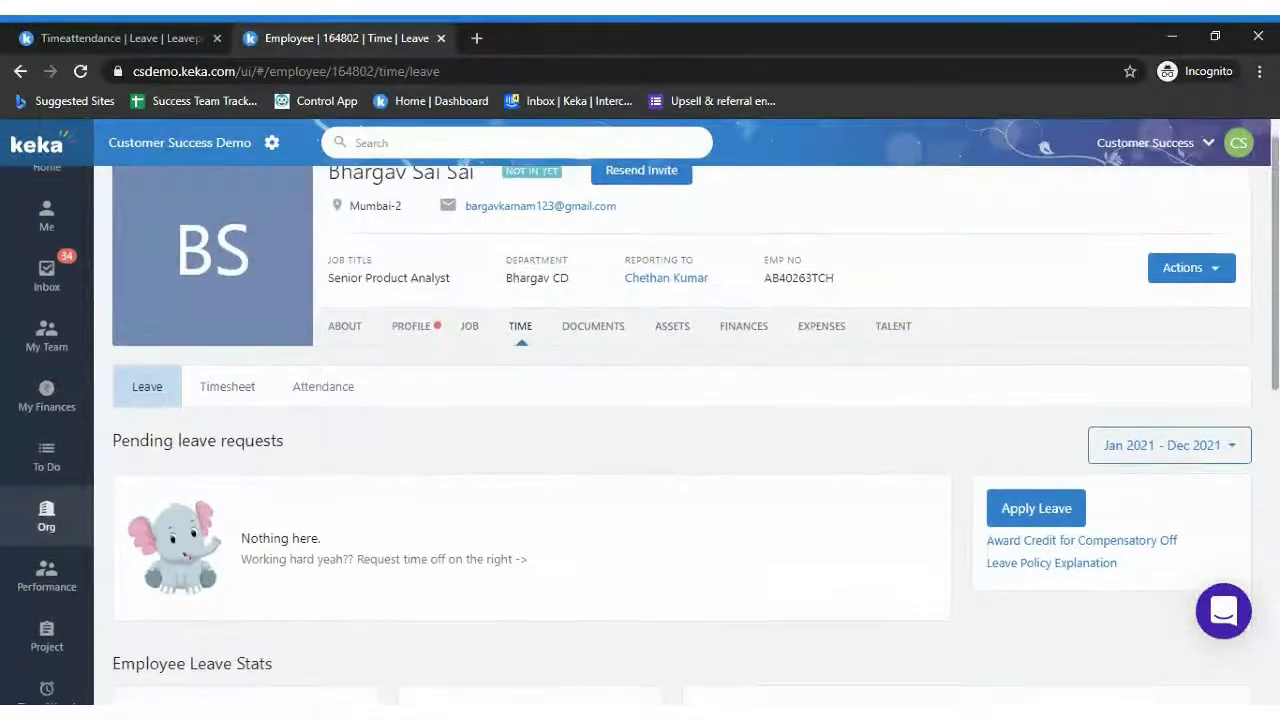
pyautogui.scroll(-2, 1274, 322)
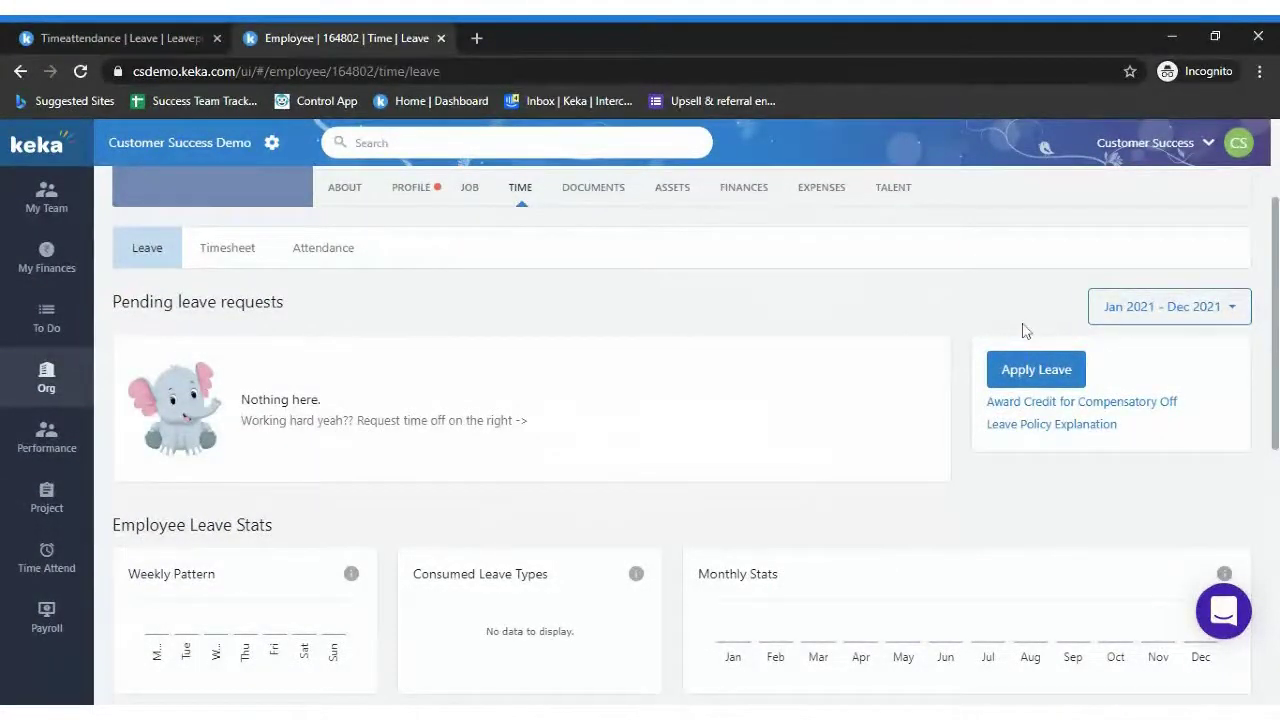
pyautogui.click(1220, 314)
pyautogui.click(1228, 311)
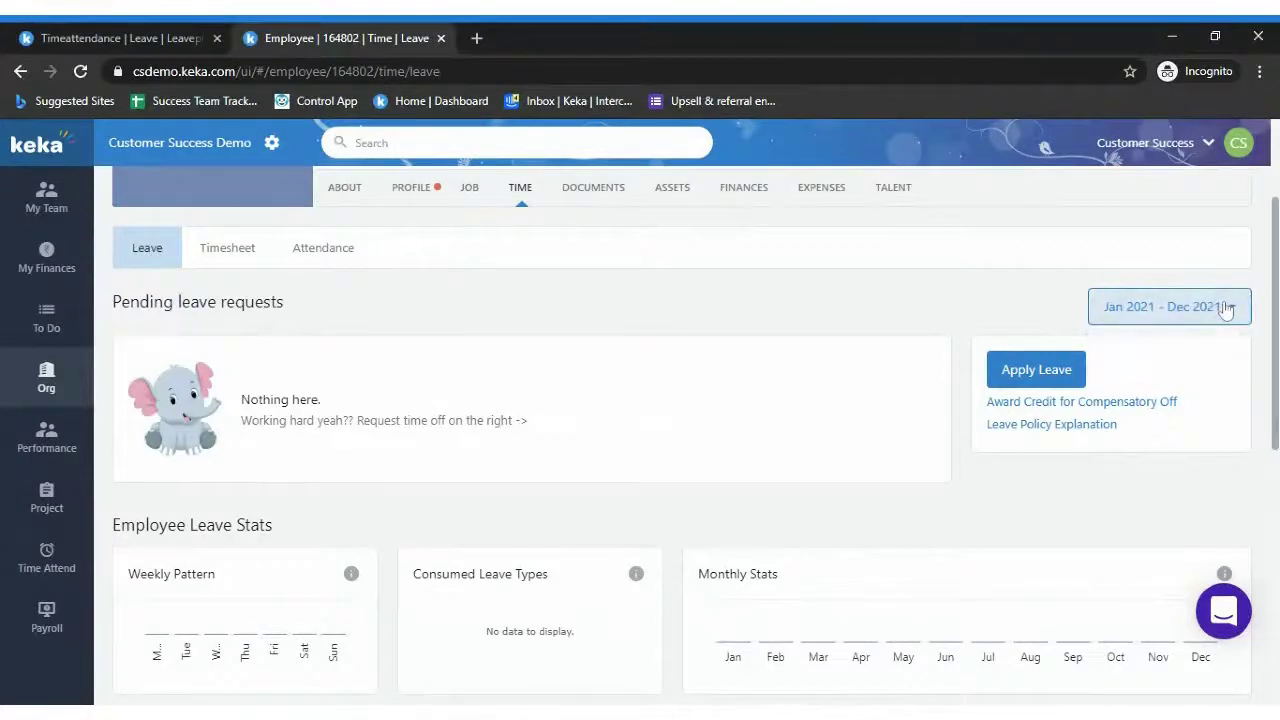
pyautogui.click(1235, 312)
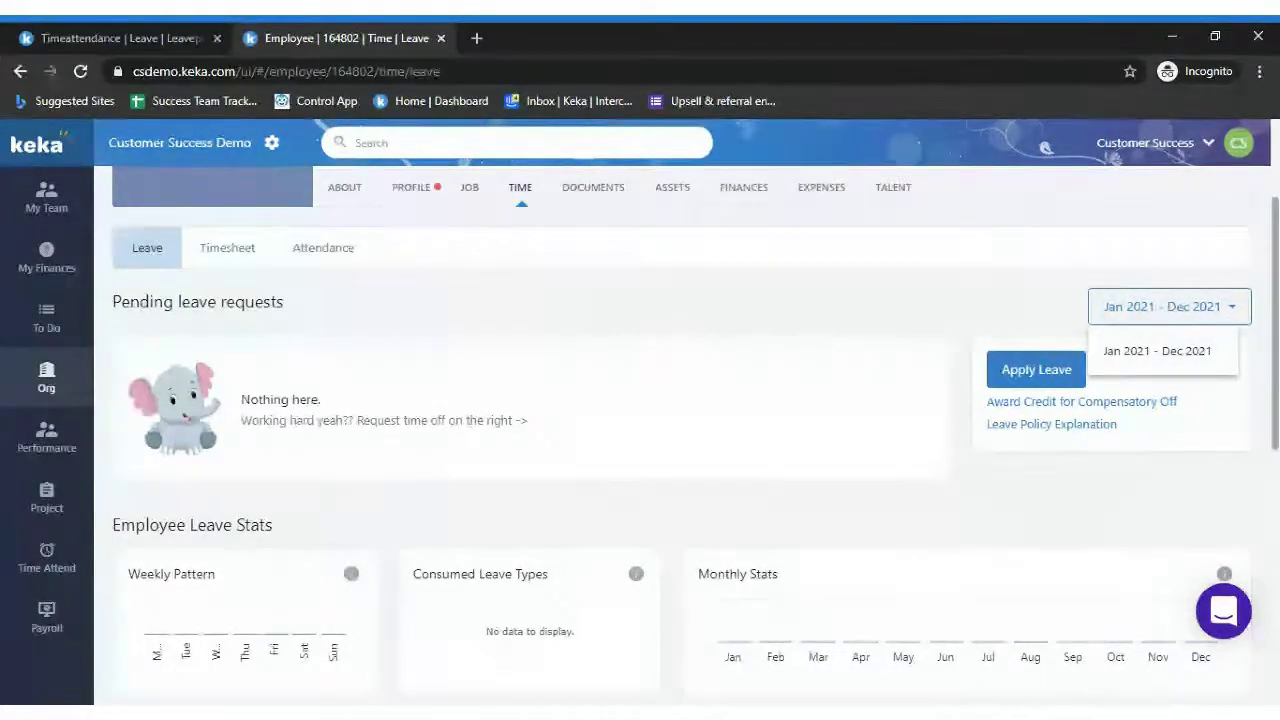
pyautogui.click(1233, 309)
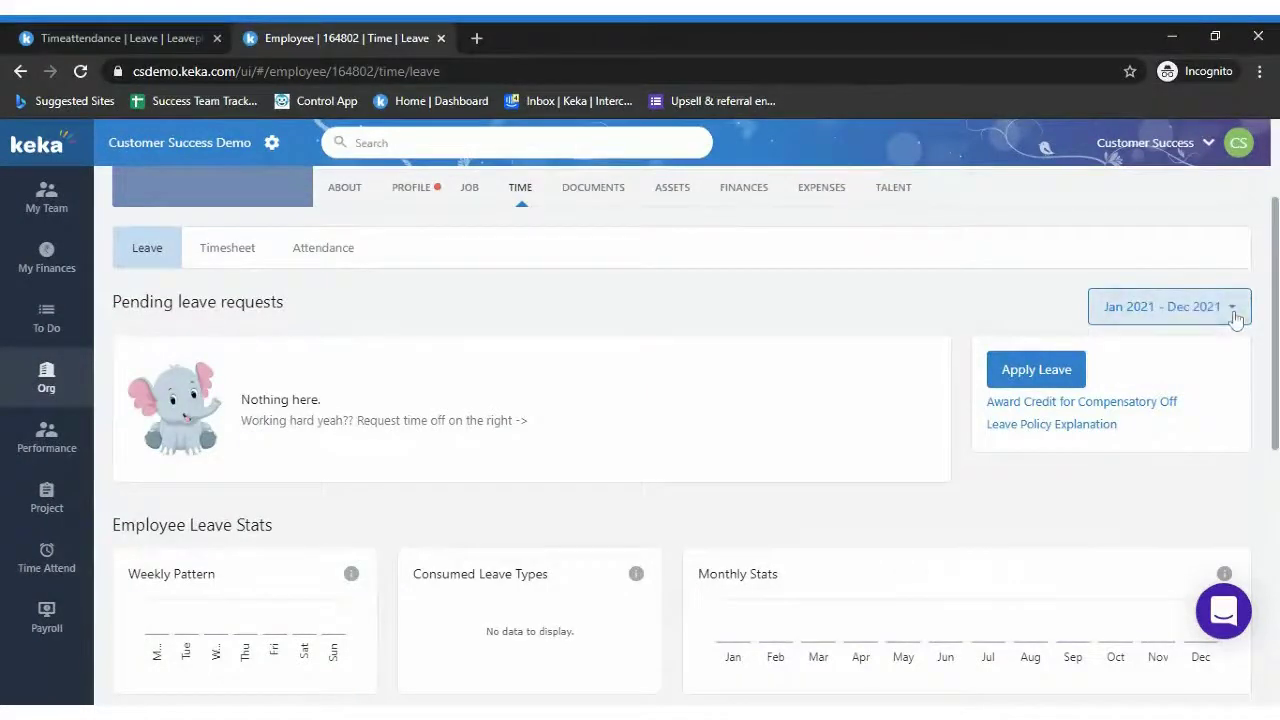
pyautogui.click(1234, 308)
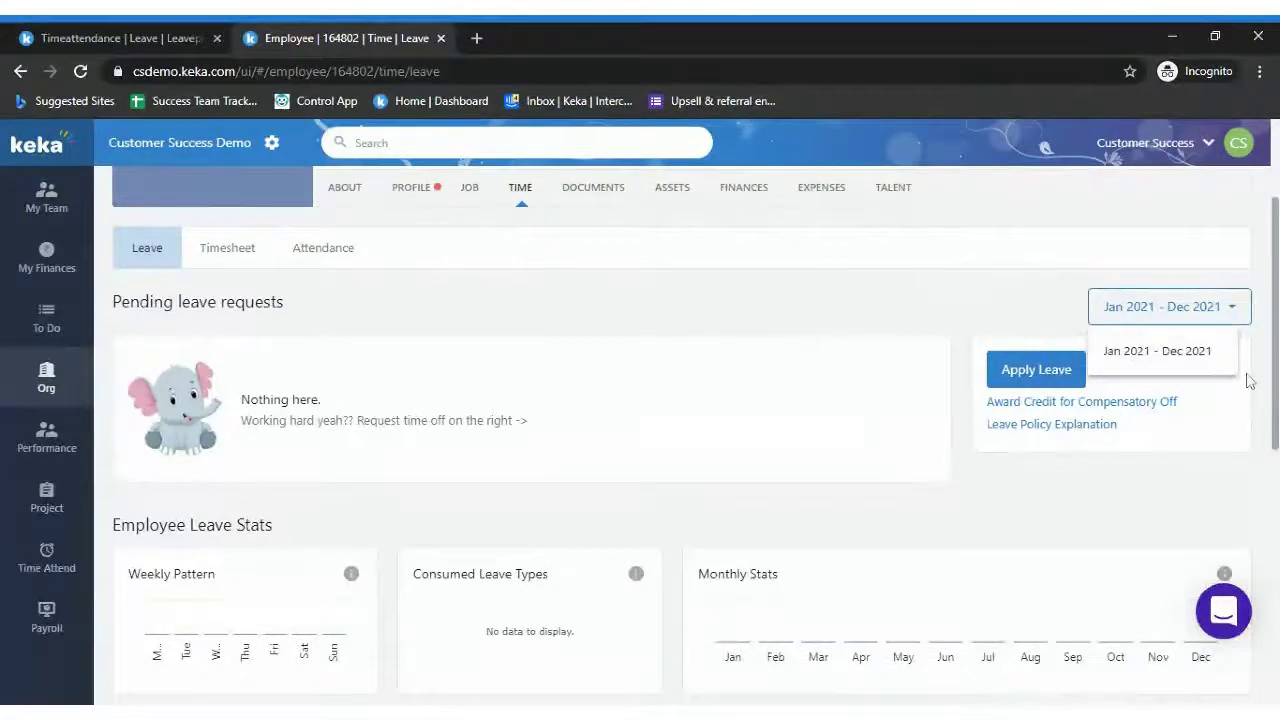
pyautogui.scroll(-8, 680, 440)
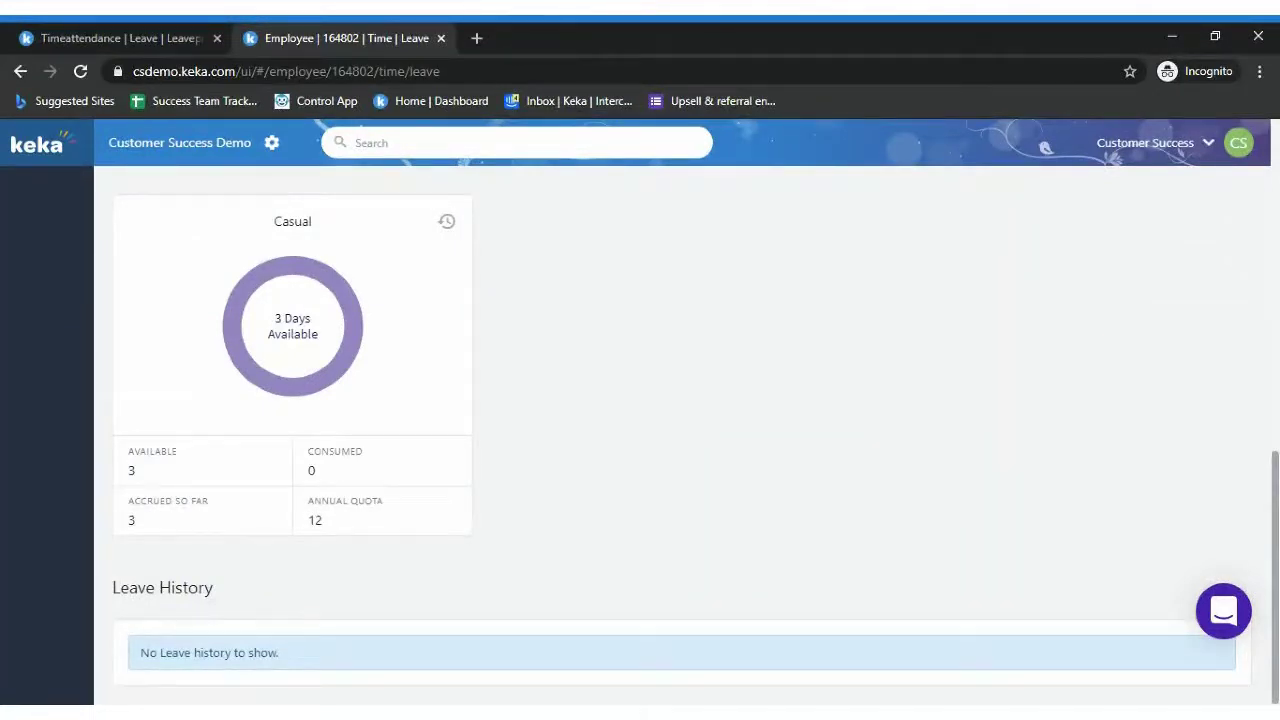
pyautogui.scroll(7, 1268, 272)
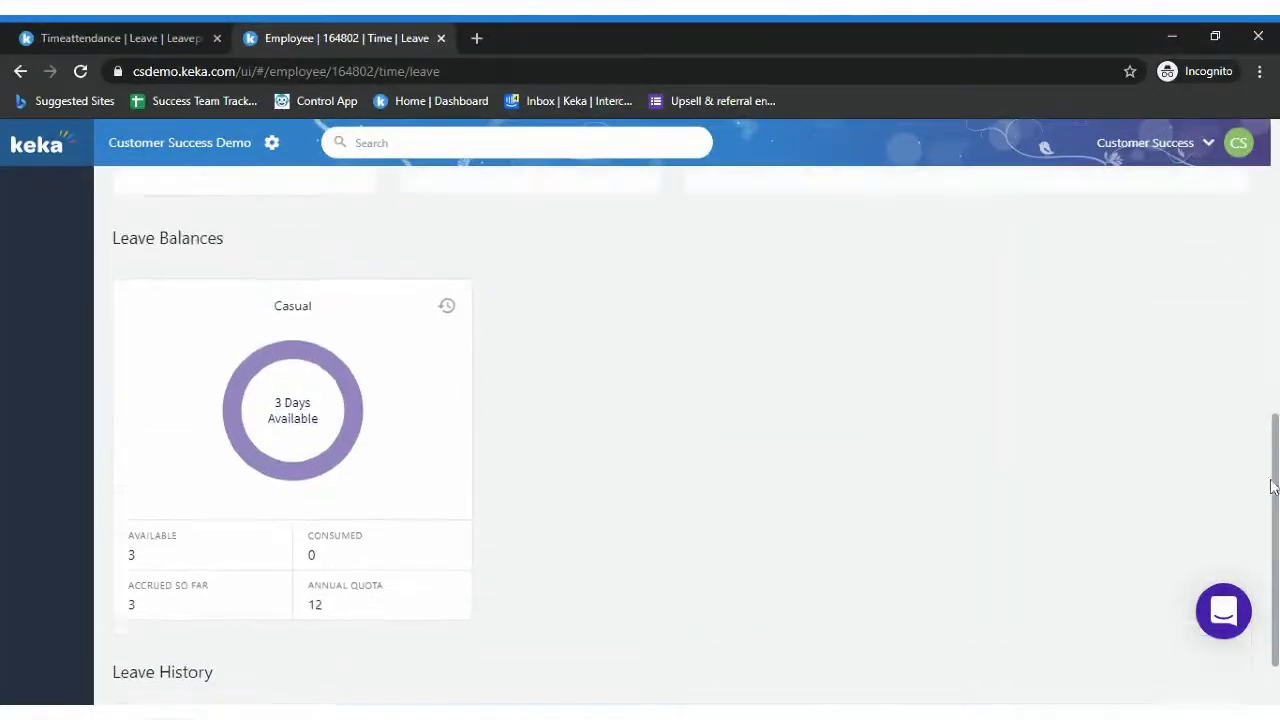
pyautogui.scroll(1, 1268, 272)
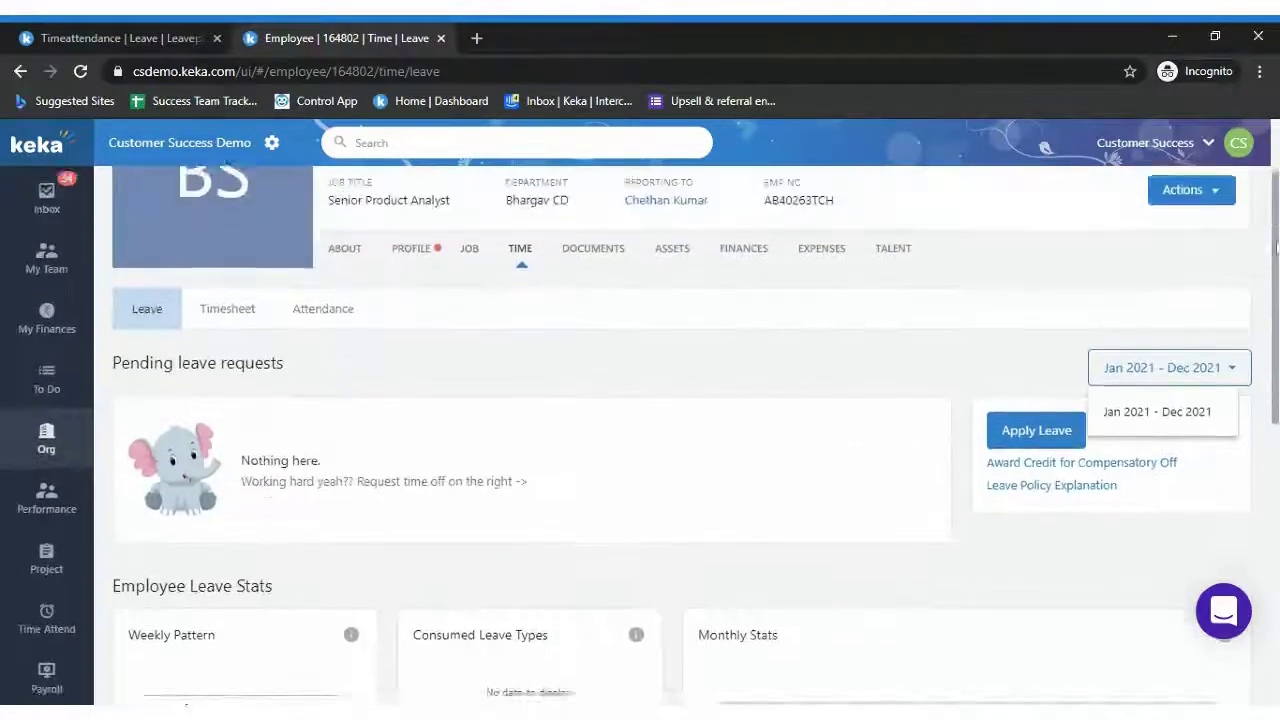
pyautogui.scroll(-3, 566, 368)
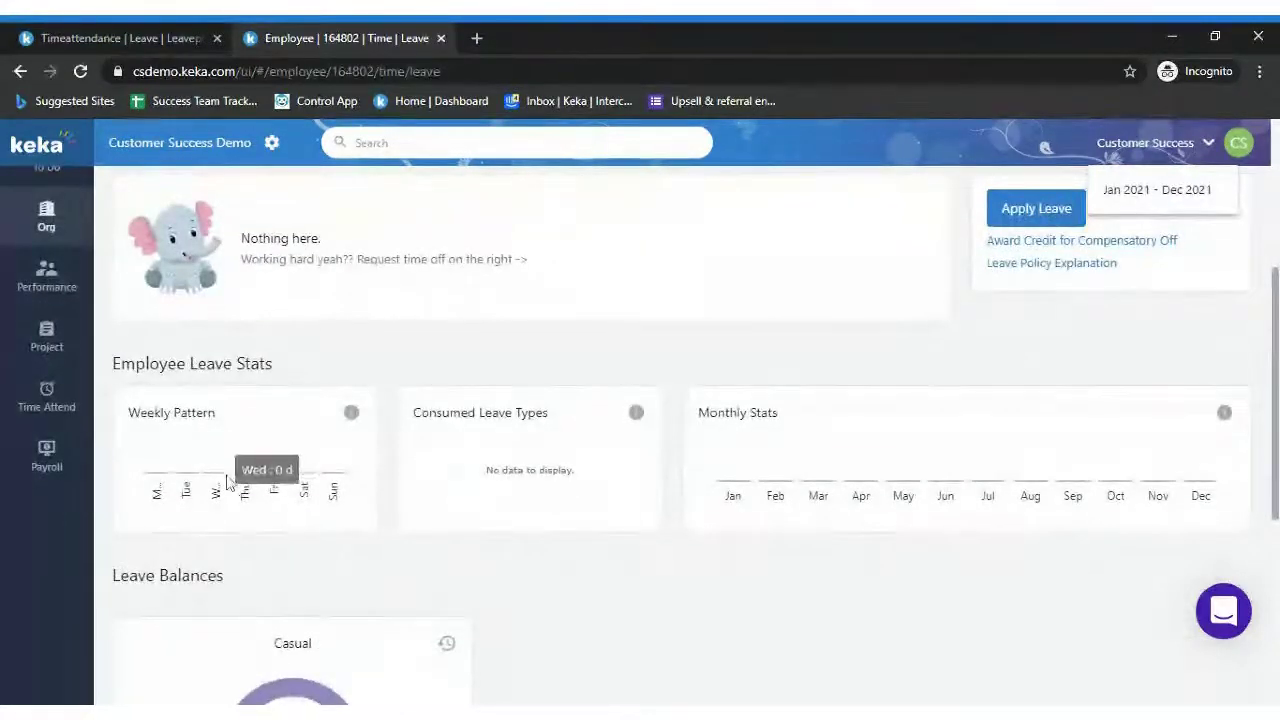
pyautogui.moveTo(217, 473)
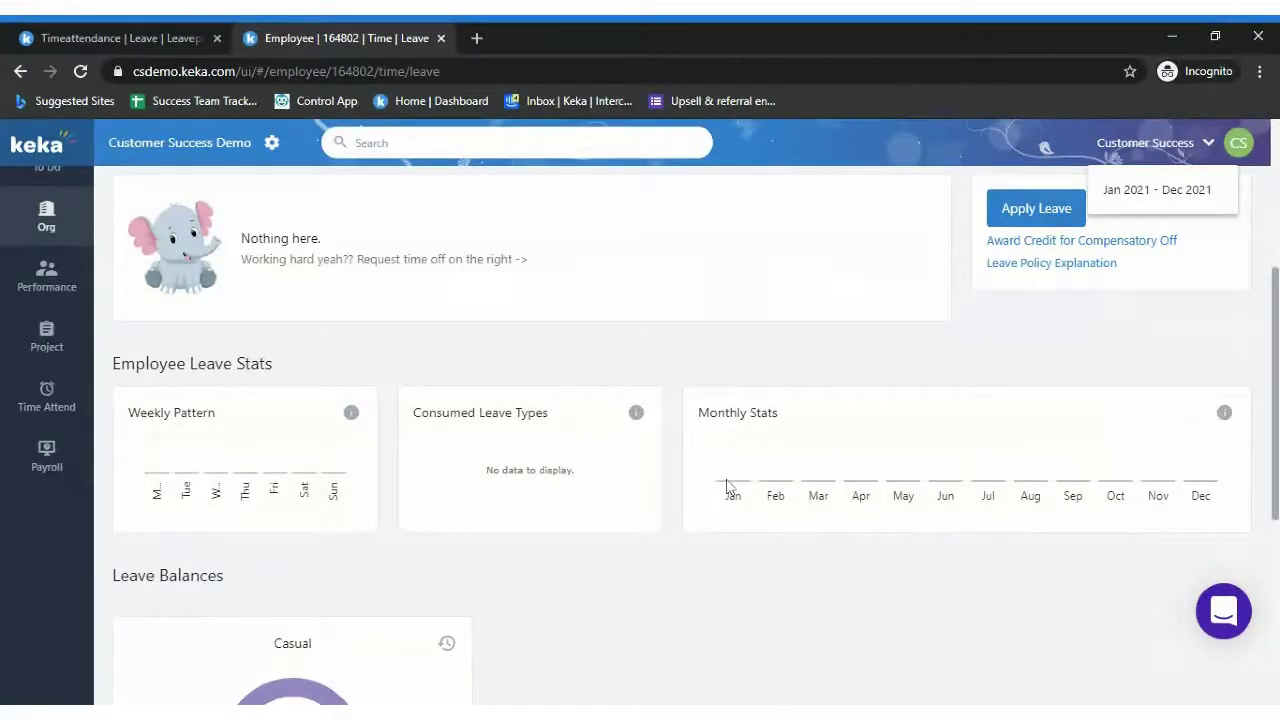
pyautogui.moveTo(736, 487)
pyautogui.scroll(-2, 1142, 411)
pyautogui.scroll(2, 640, 434)
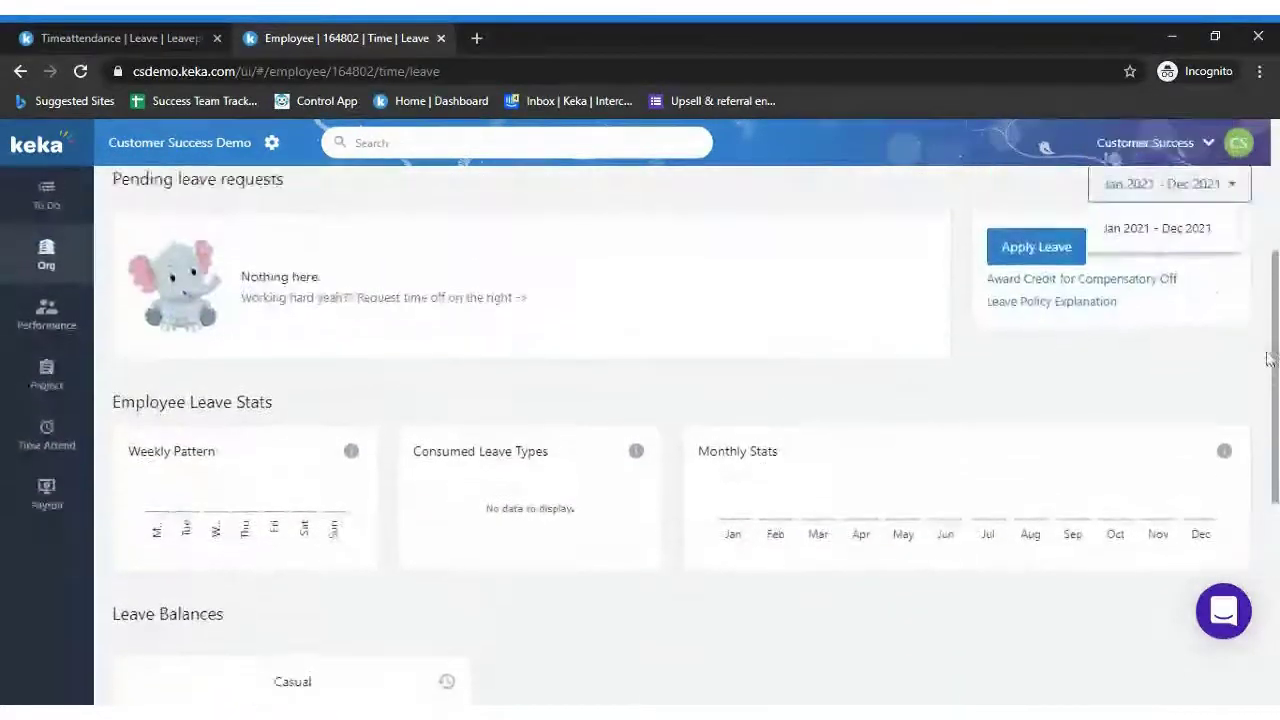
pyautogui.moveTo(736, 524)
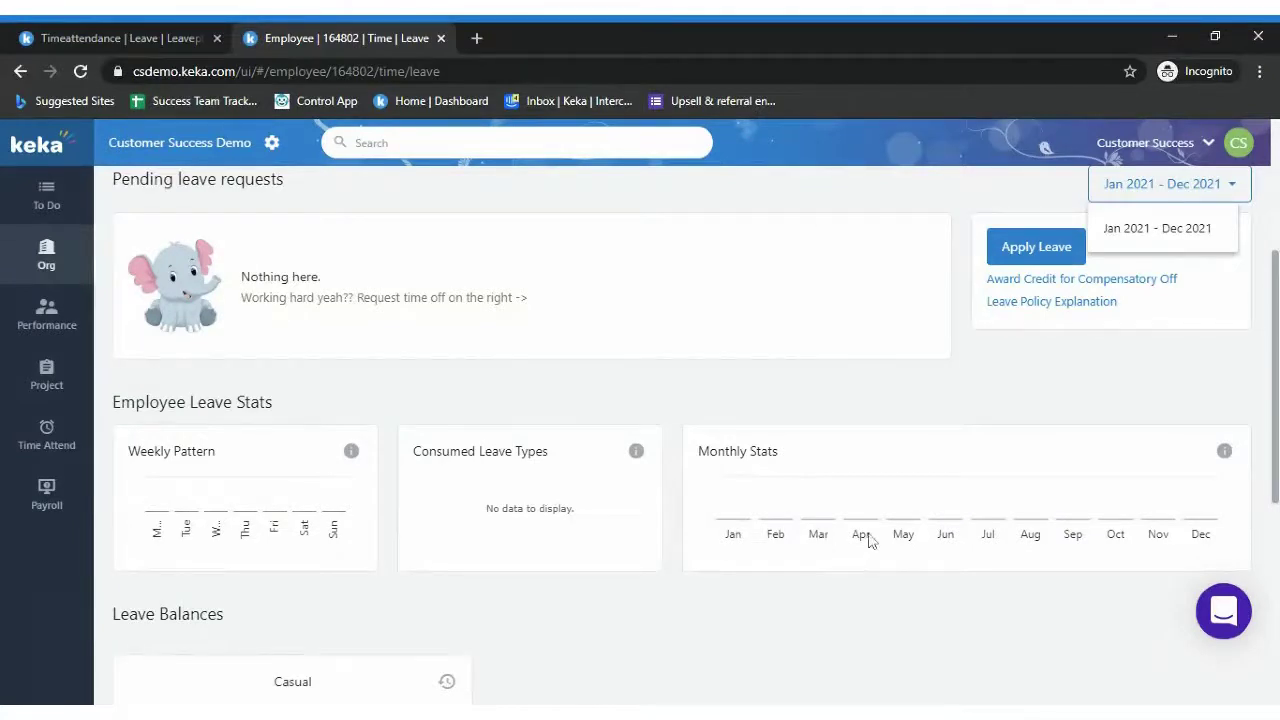
pyautogui.scroll(2, 1275, 311)
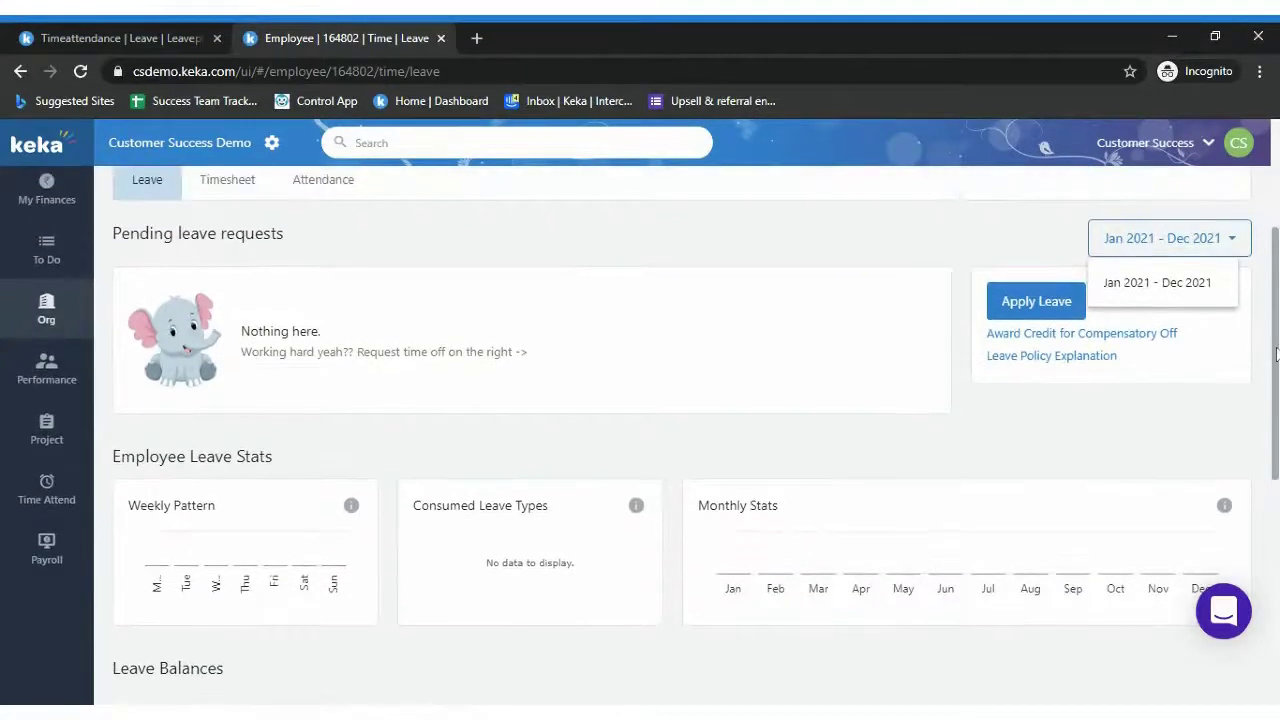
pyautogui.scroll(2, 1275, 311)
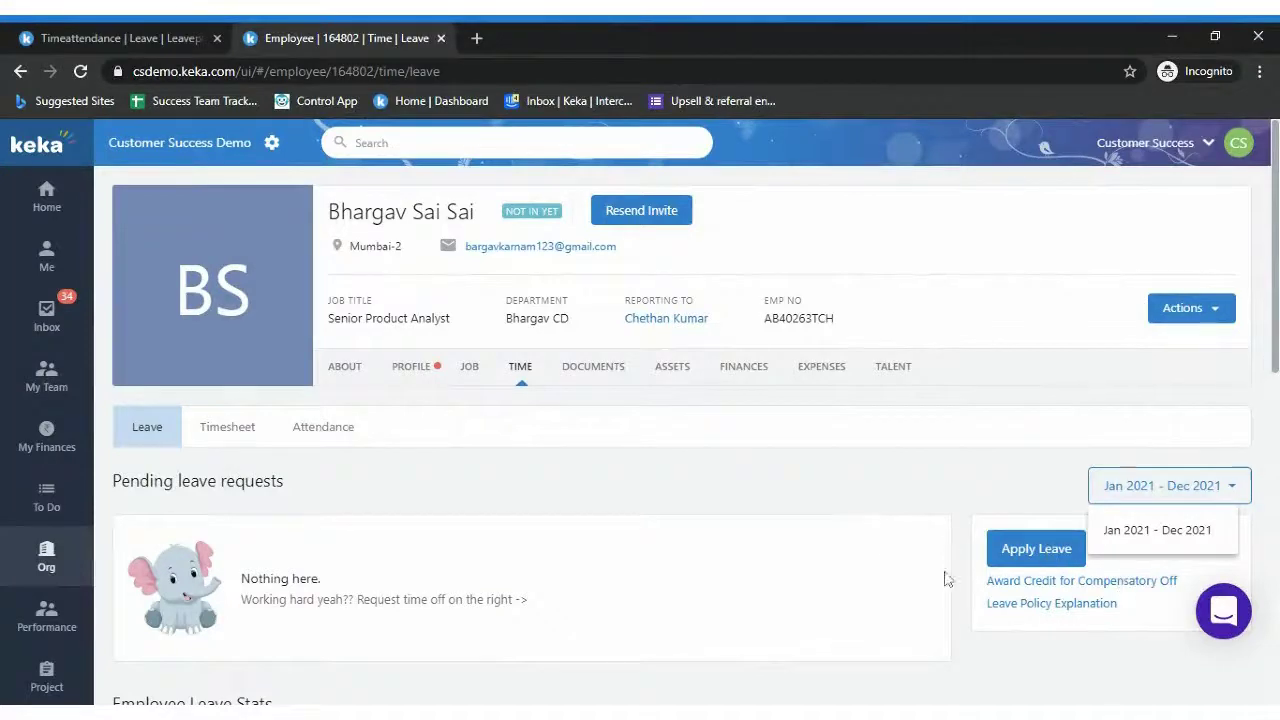
# Award a one-day Casual compensatory off for 2 Mar 2021 with reason 'TEST'
pyautogui.click(1099, 586)
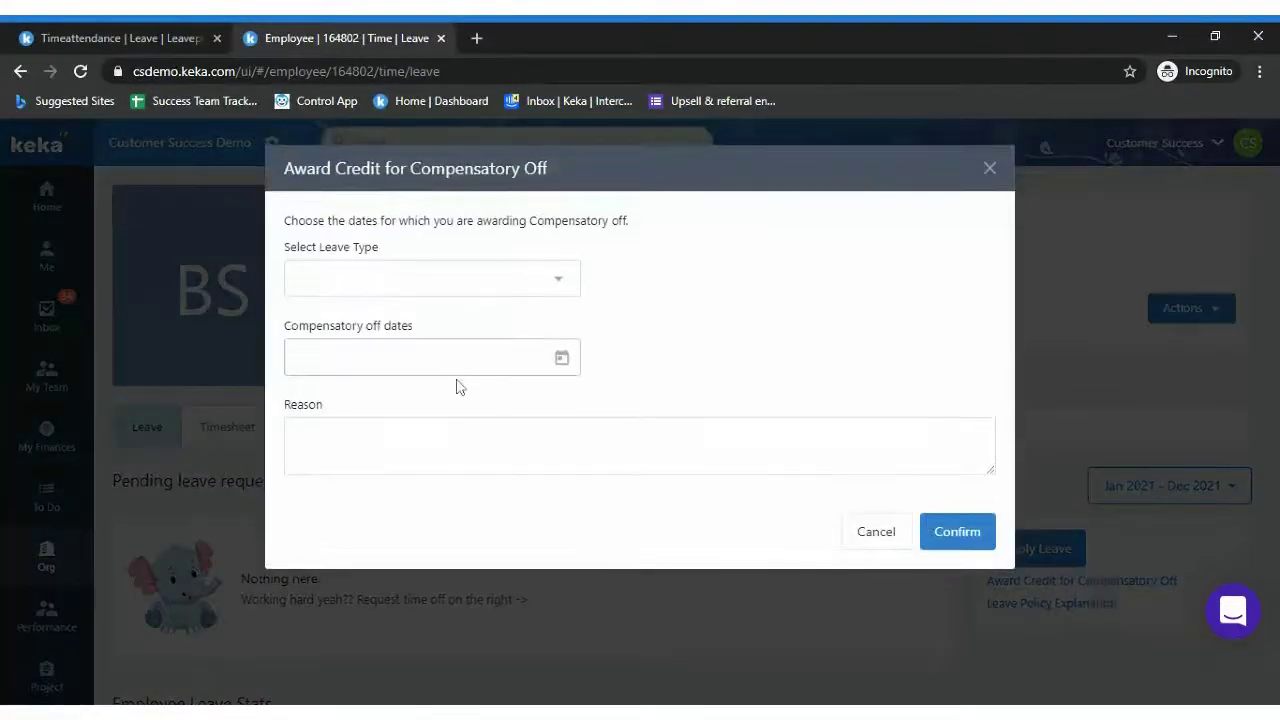
pyautogui.click(476, 298)
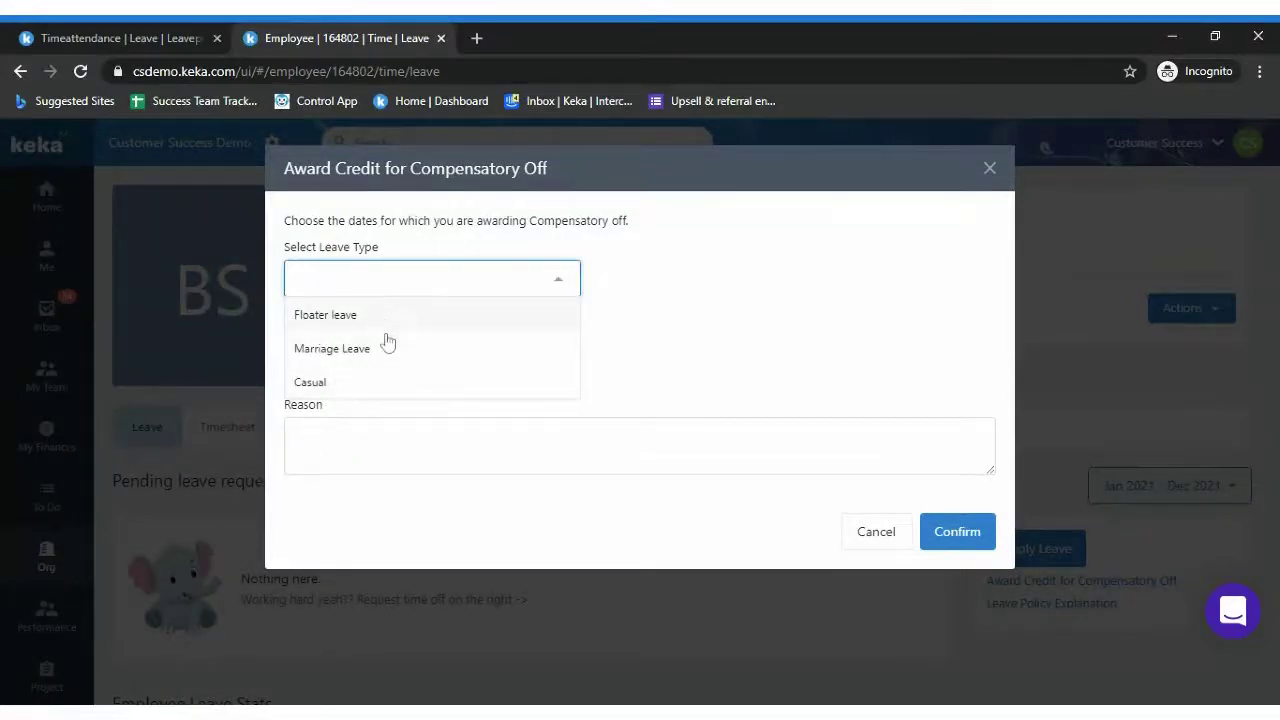
pyautogui.click(379, 380)
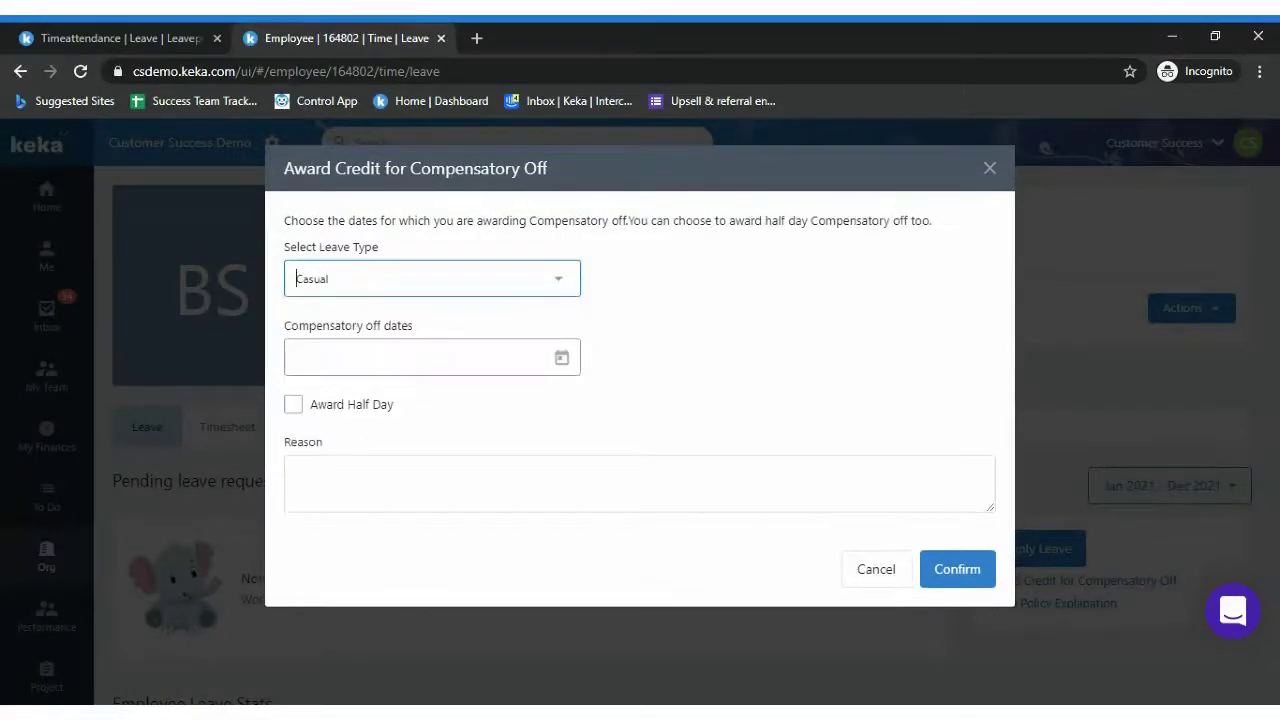
pyautogui.click(400, 357)
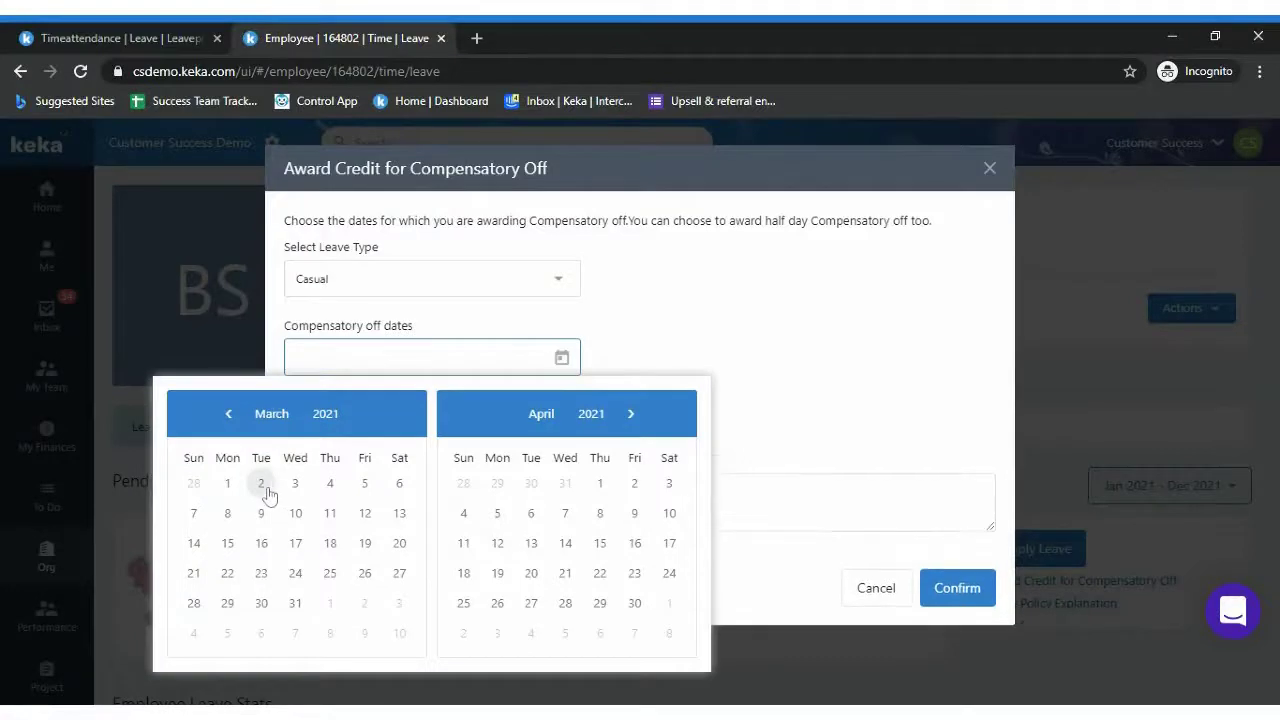
pyautogui.click(262, 484)
pyautogui.click(268, 483)
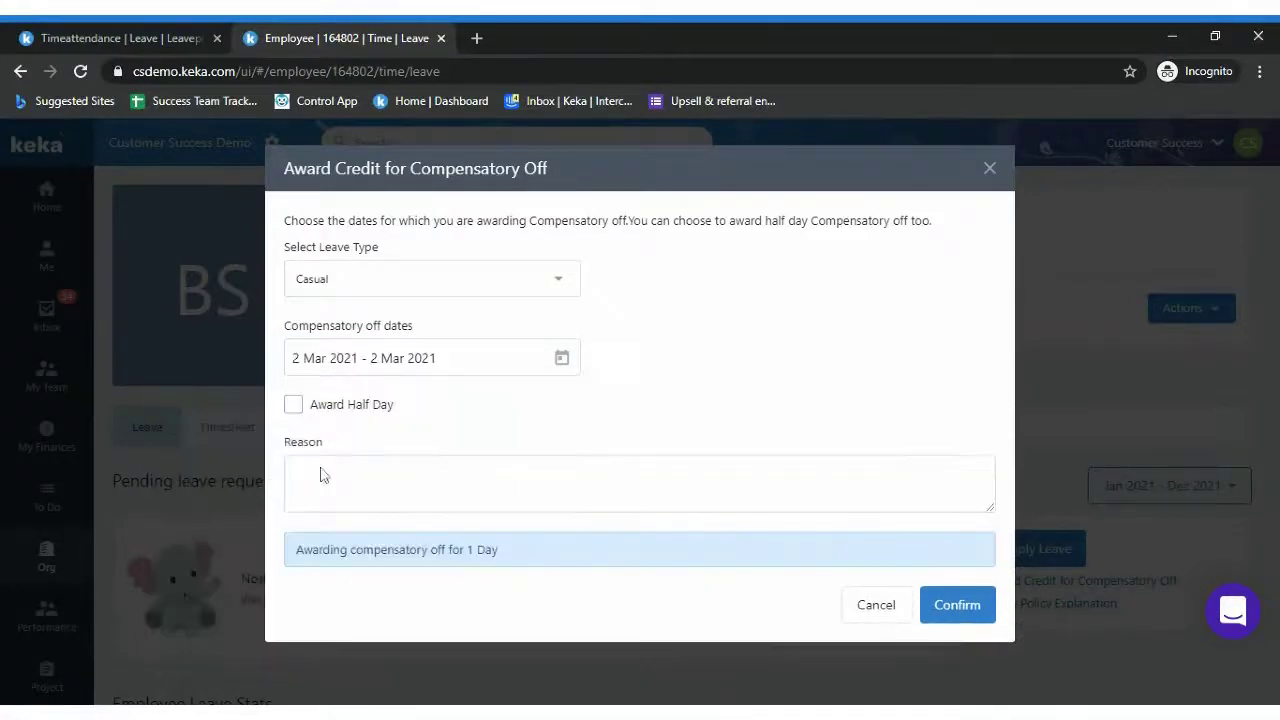
pyautogui.click(323, 474)
pyautogui.write('TEST')
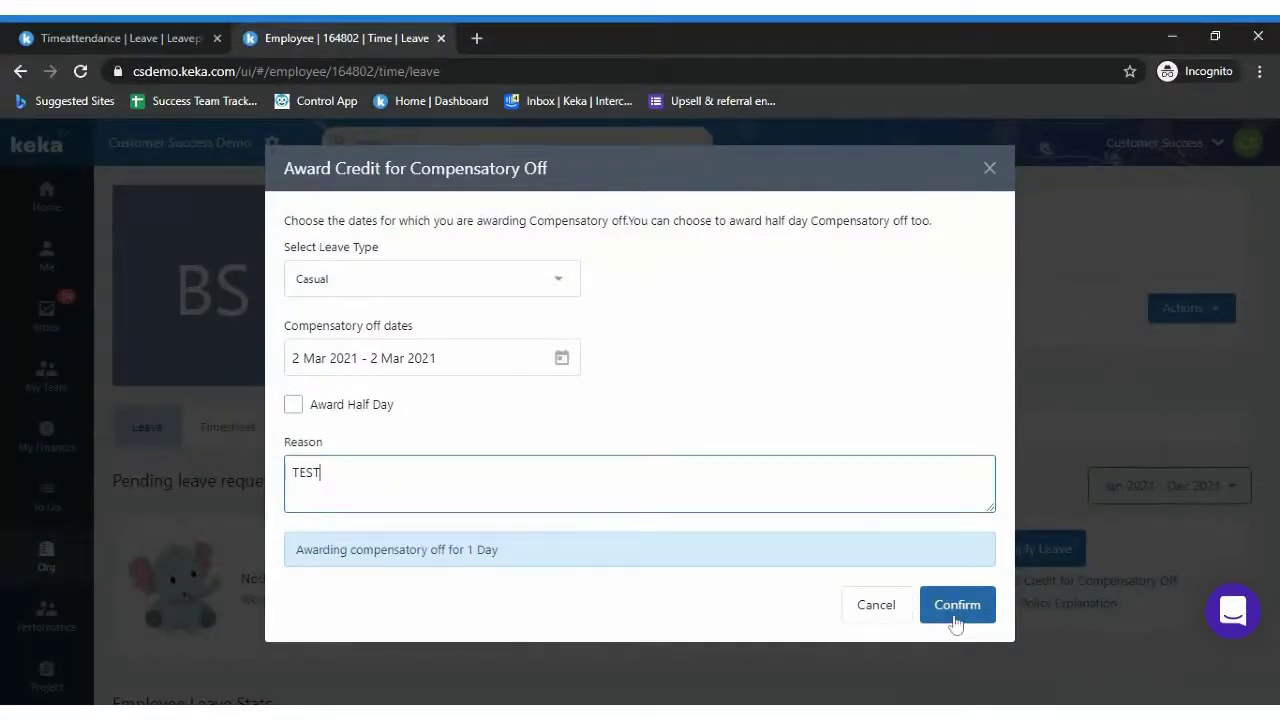
pyautogui.click(955, 606)
# Verify the new 02-Mar-2021 credit in the Casual leave history, then close it
pyautogui.scroll(-2, 951, 620)
pyautogui.scroll(-6, 660, 517)
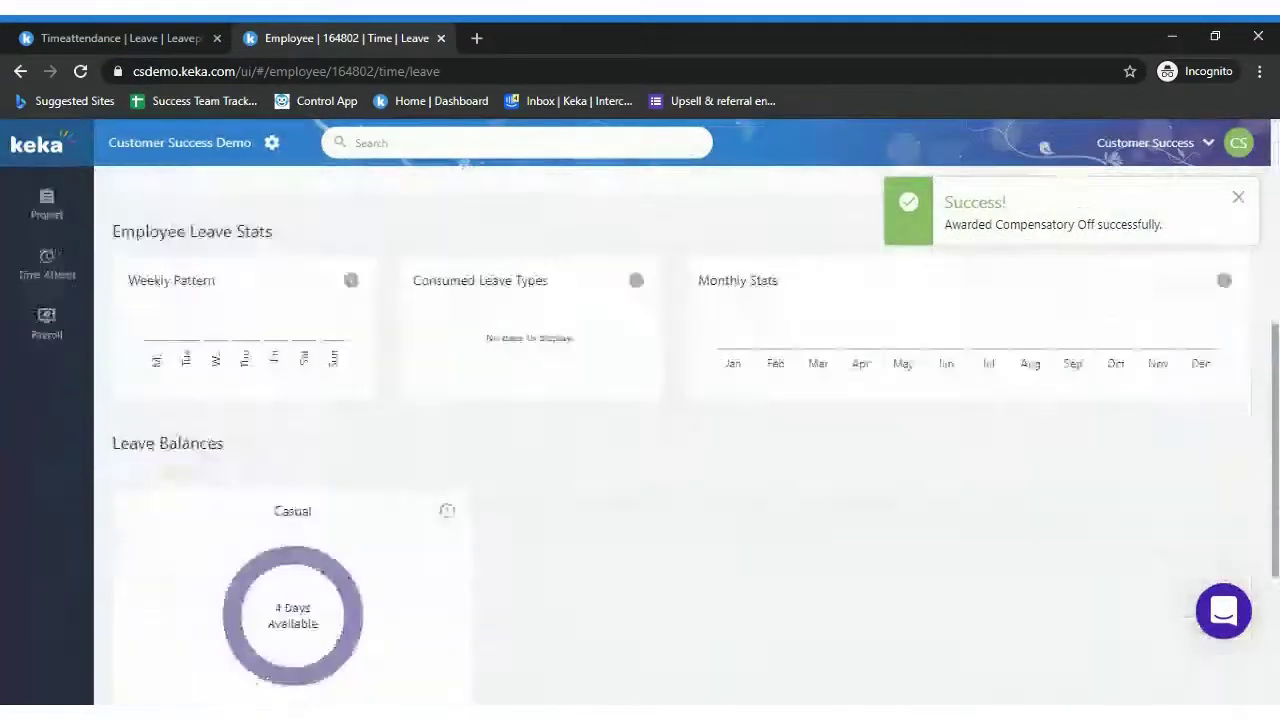
pyautogui.moveTo(350, 490)
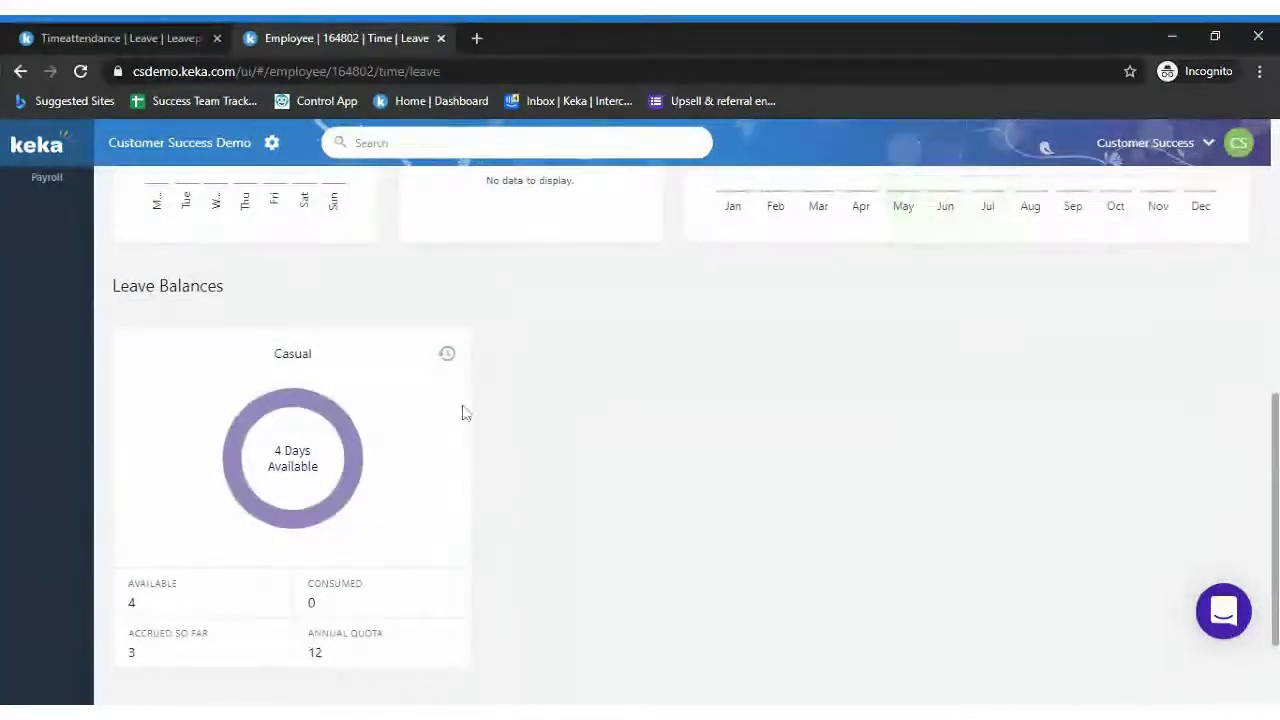
pyautogui.click(447, 355)
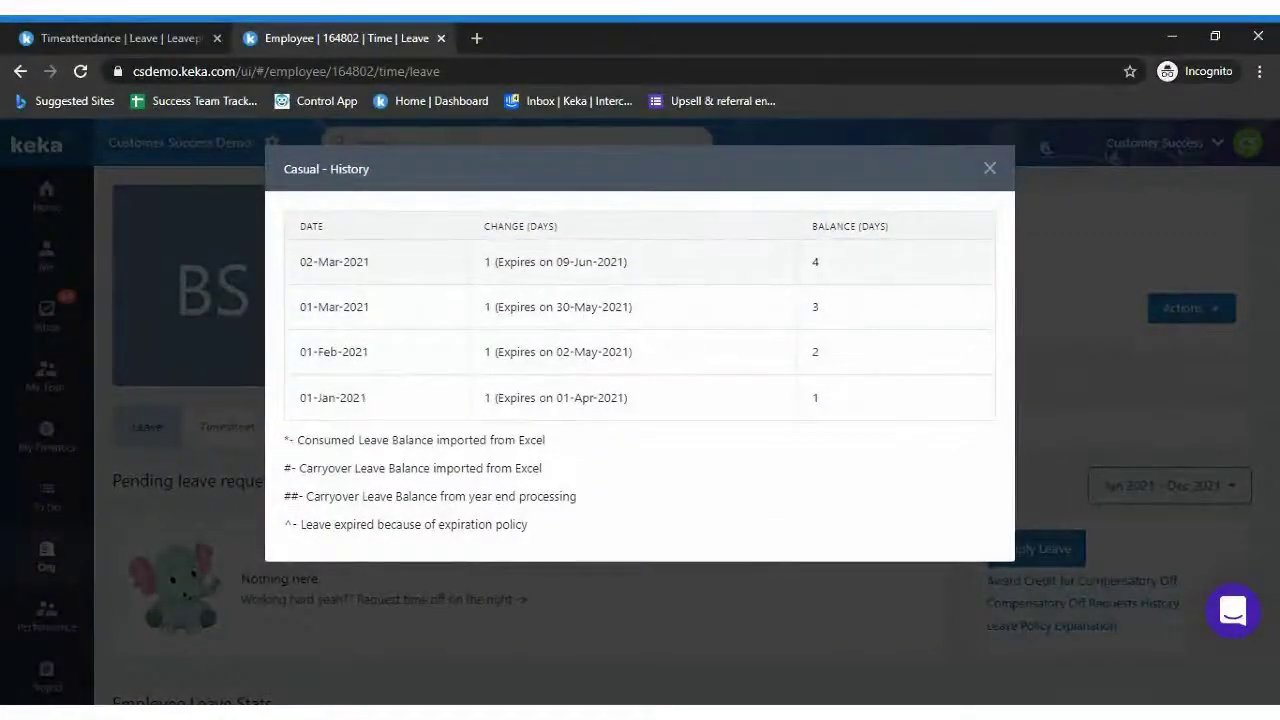
pyautogui.moveTo(299, 262); pyautogui.dragTo(398, 273)
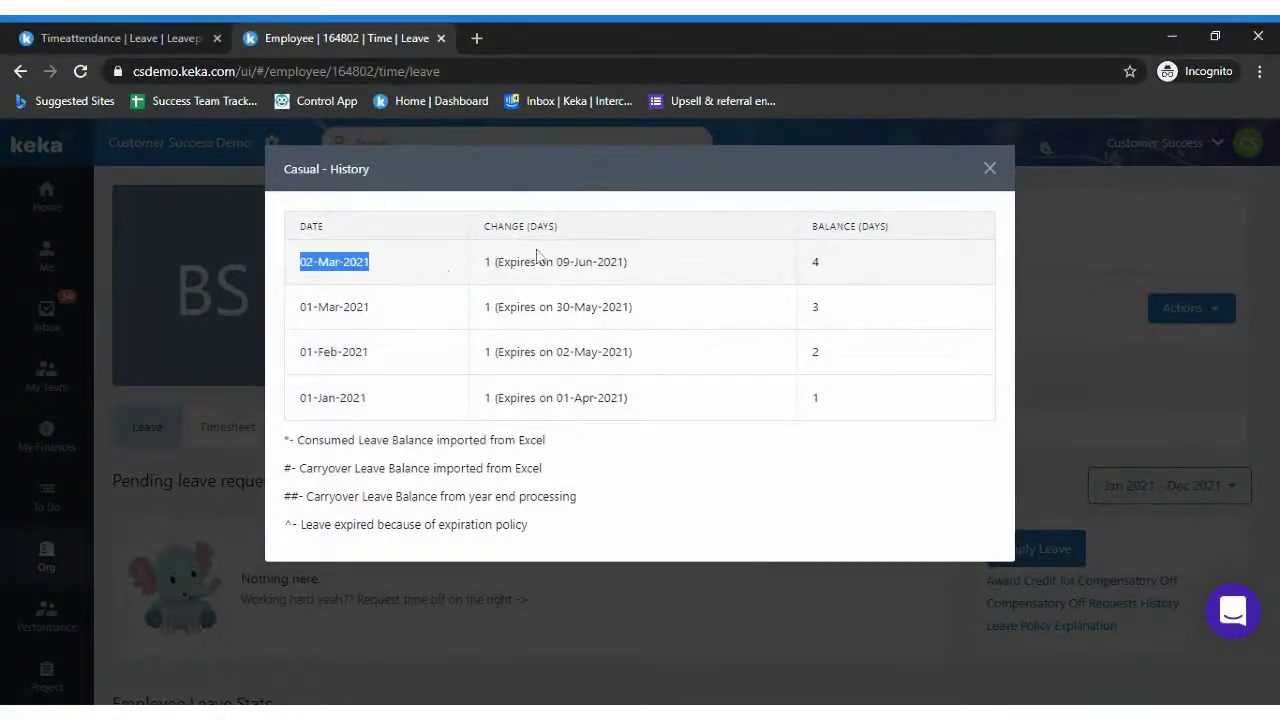
pyautogui.doubleClick(488, 262)
pyautogui.moveTo(497, 262); pyautogui.dragTo(623, 263)
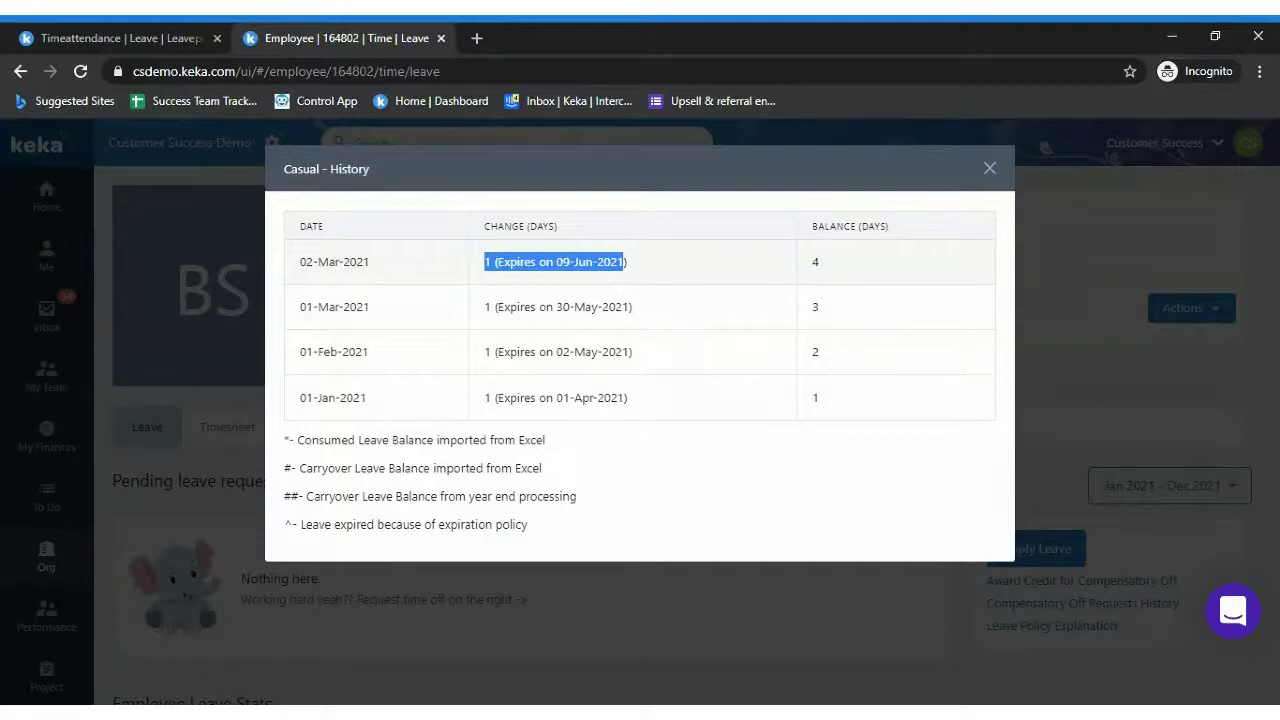
pyautogui.click(990, 169)
pyautogui.scroll(-1, 640, 413)
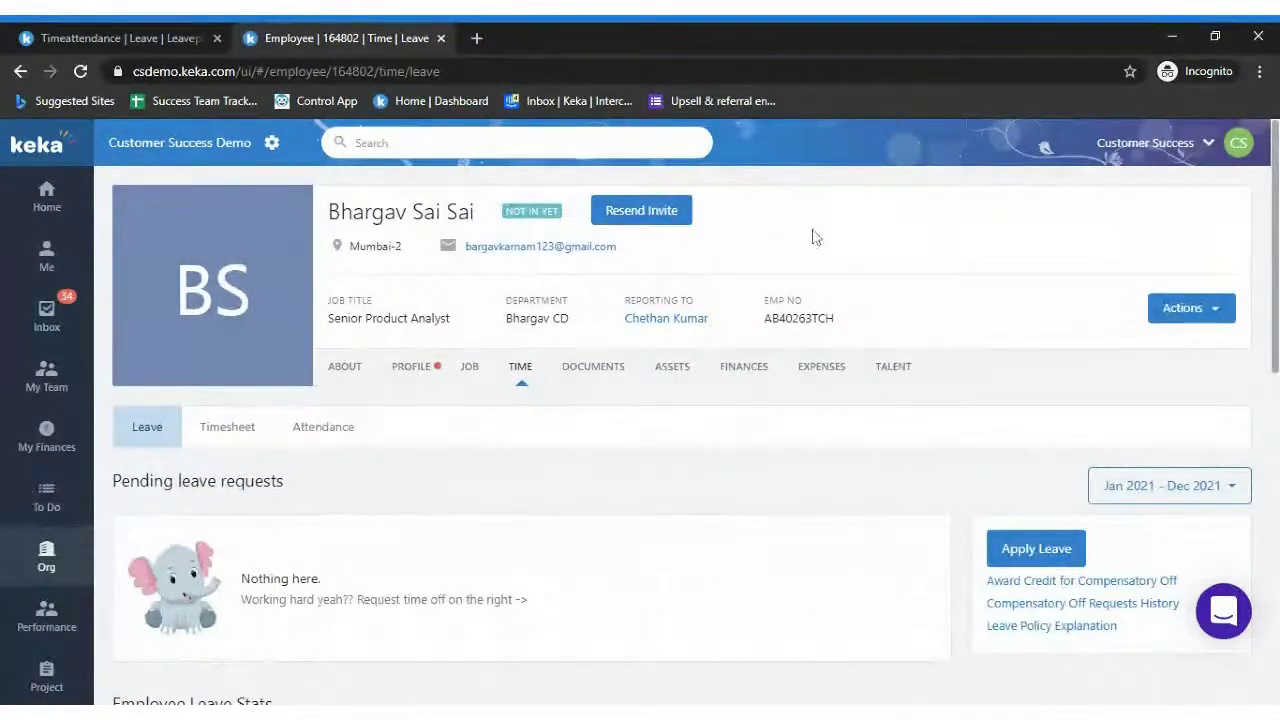
# Go to the Org dashboard, preview Import Employee Job Details, and close it back to the summary
pyautogui.moveTo(82, 563)
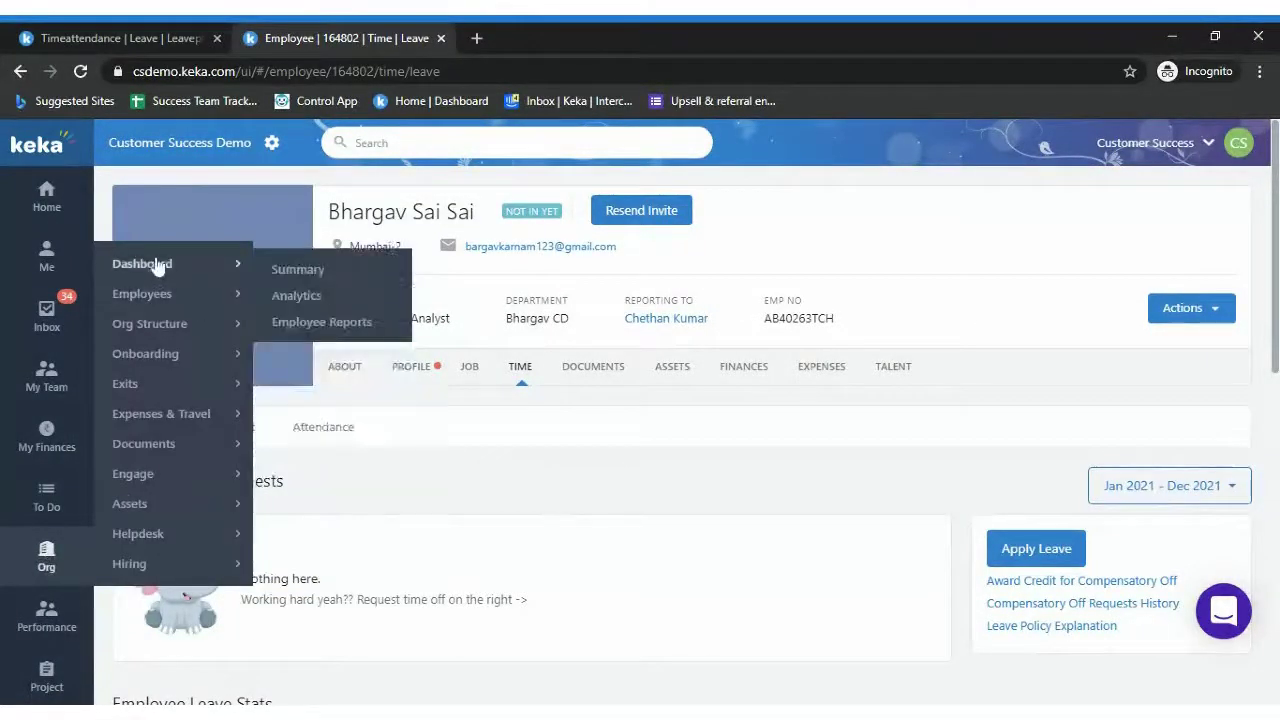
pyautogui.click(157, 266)
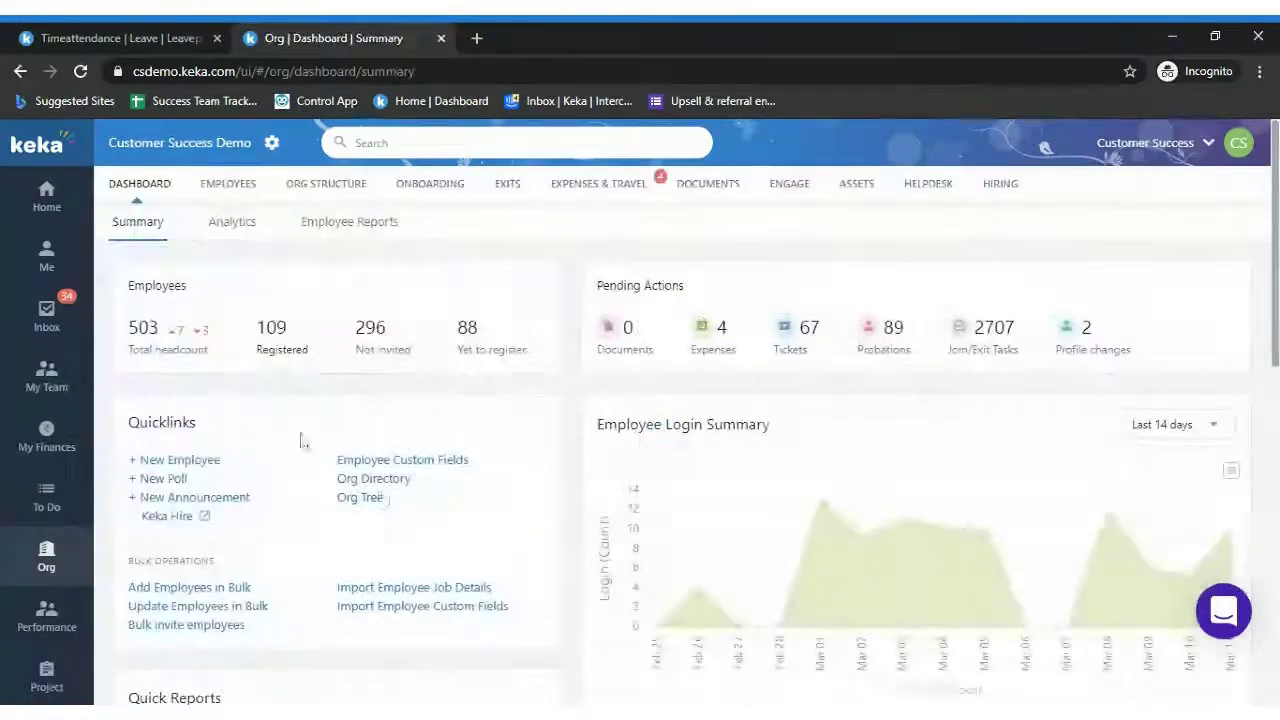
pyautogui.click(416, 589)
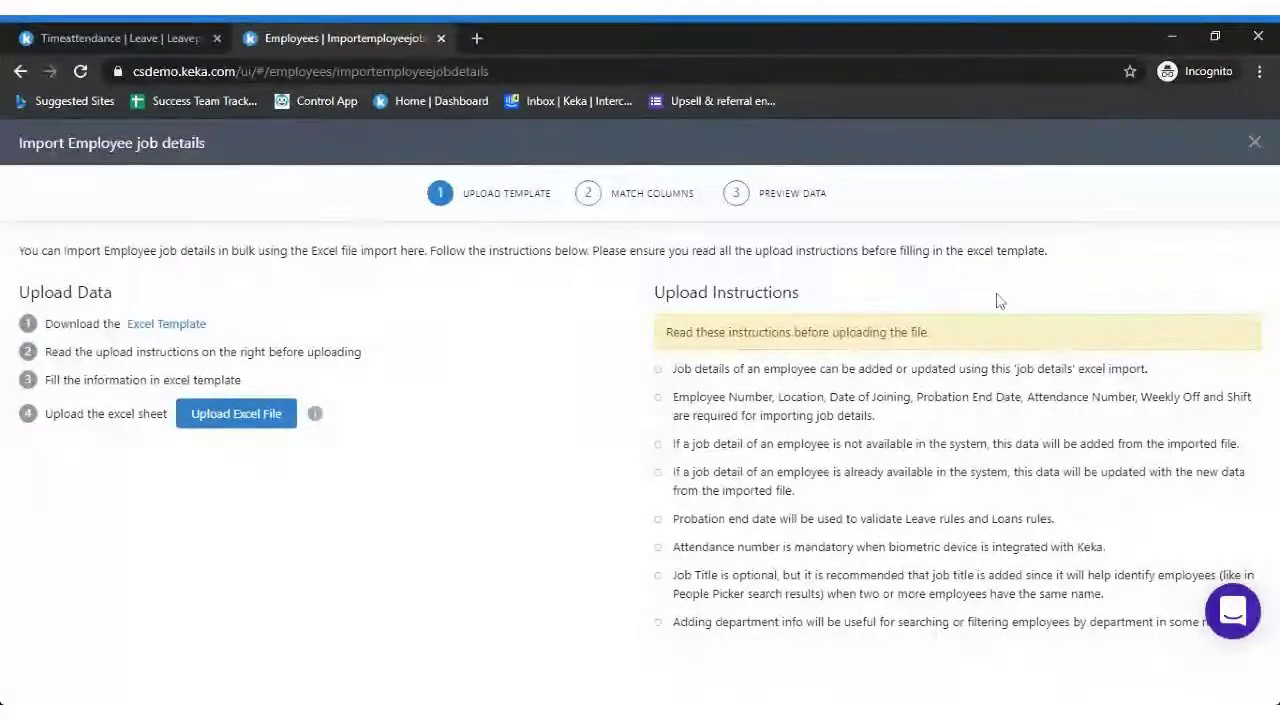
pyautogui.click(1252, 140)
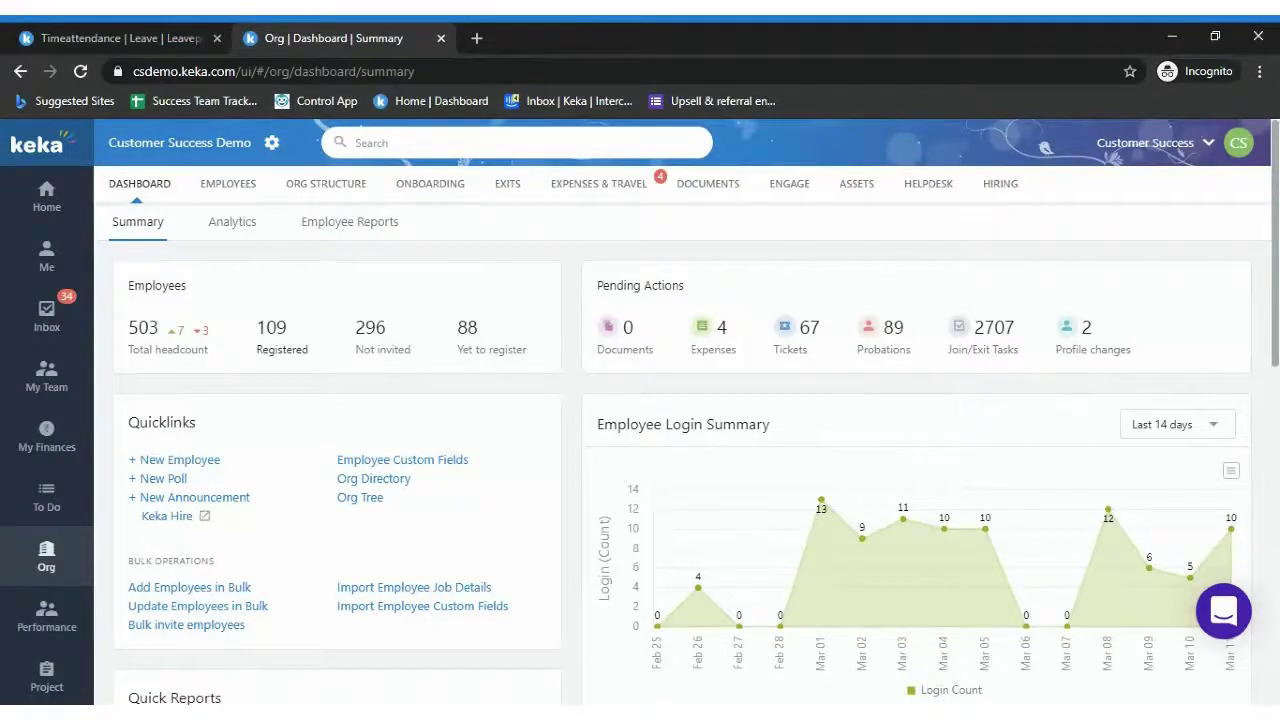
pyautogui.scroll(-1, 1248, 281)
pyautogui.scroll(1, 1268, 216)
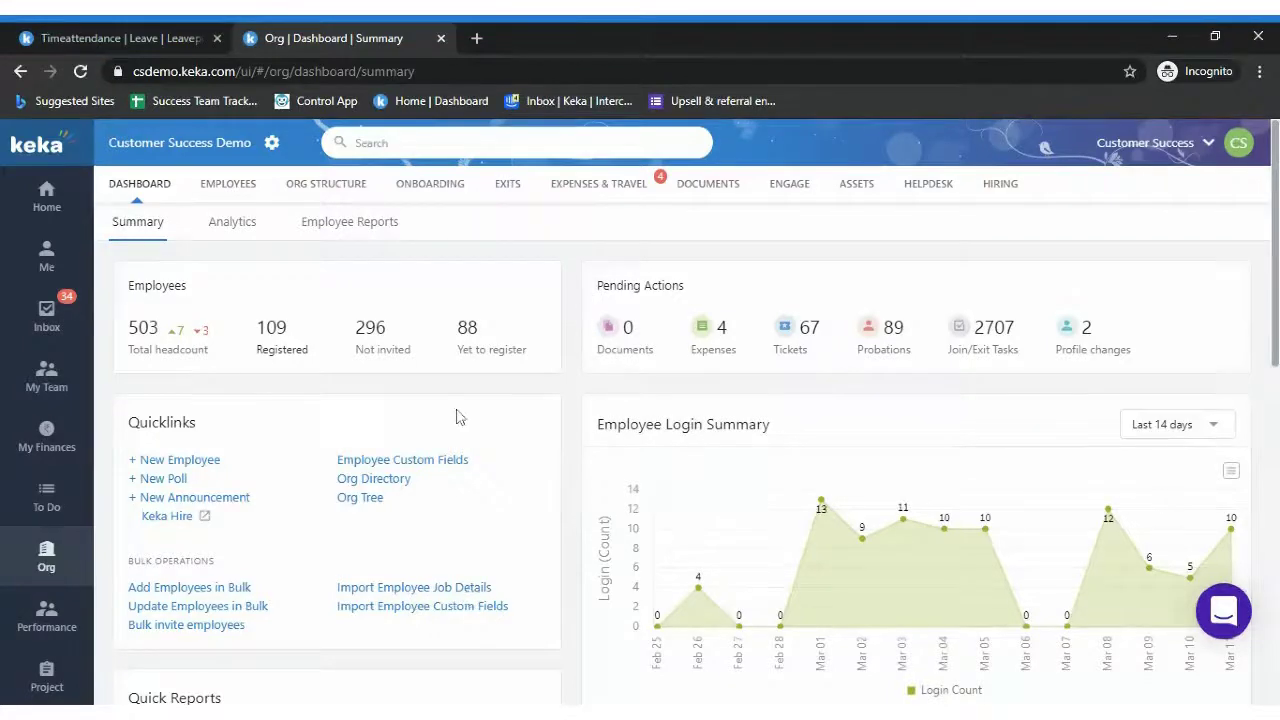
# Highlight the Quicklinks heading and the BULK OPERATIONS label, then clear the highlight
pyautogui.moveTo(125, 428); pyautogui.dragTo(257, 428)
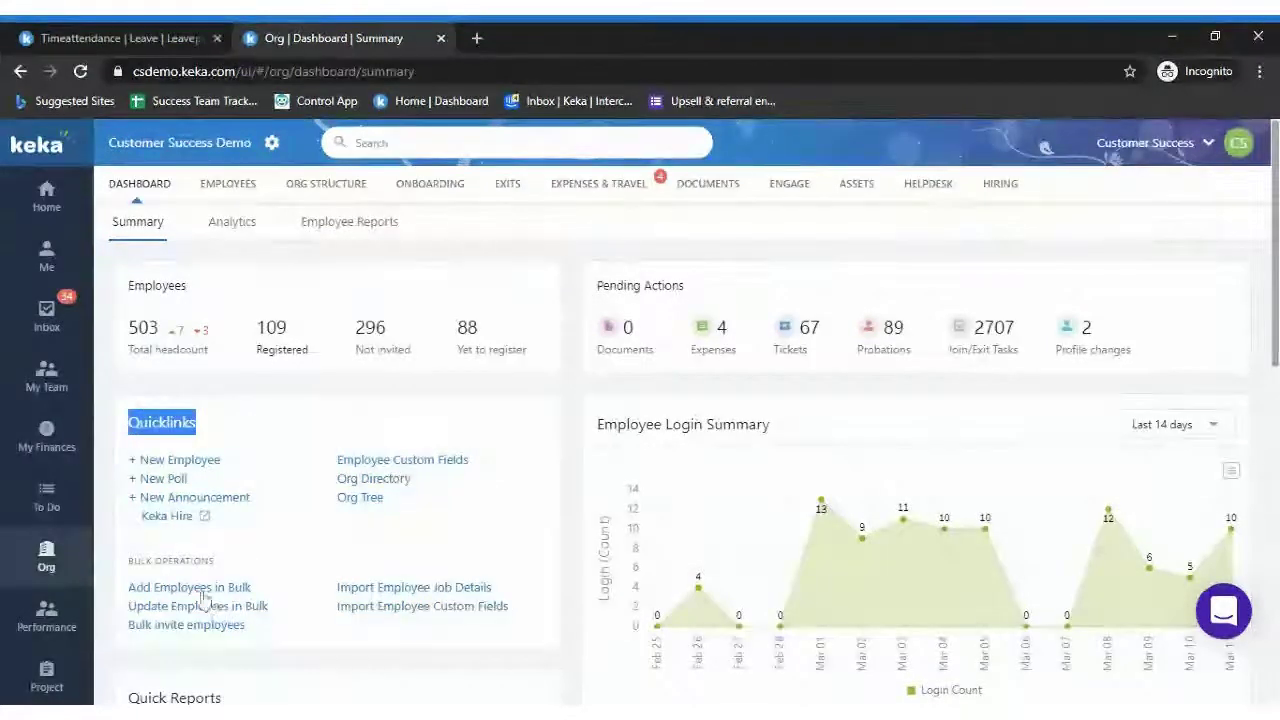
pyautogui.moveTo(125, 561); pyautogui.dragTo(247, 557)
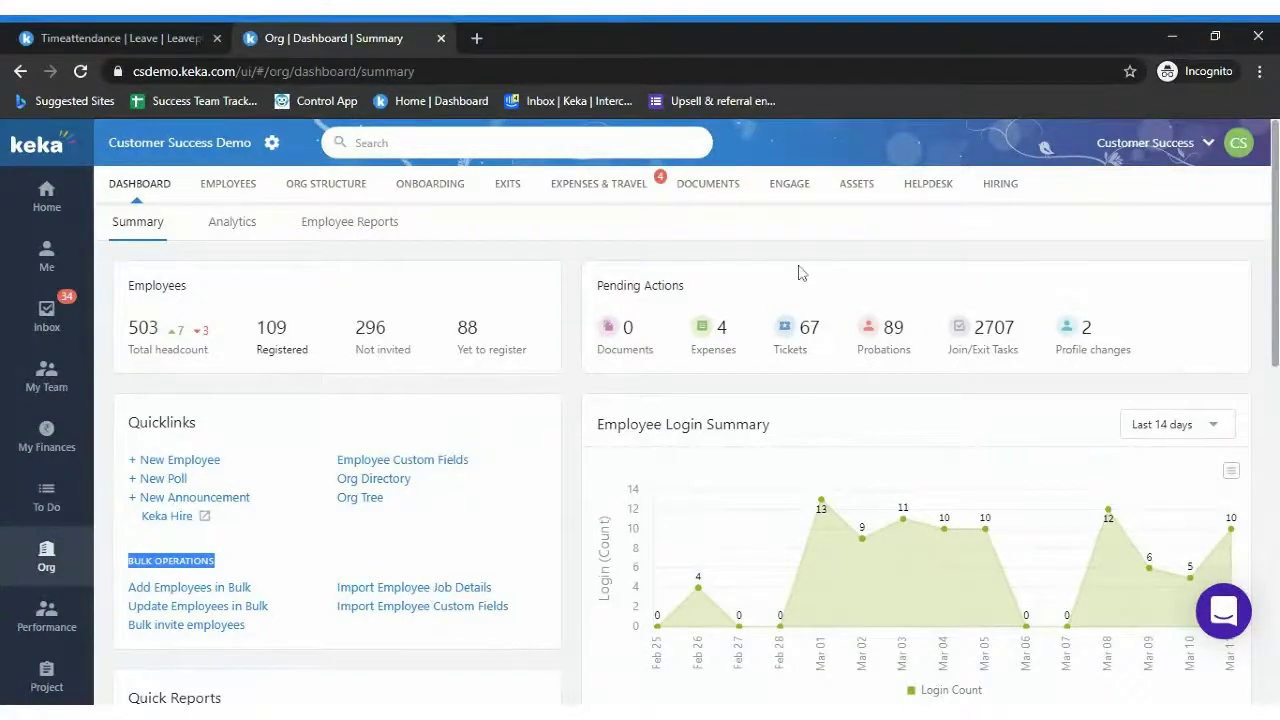
pyautogui.click(887, 277)
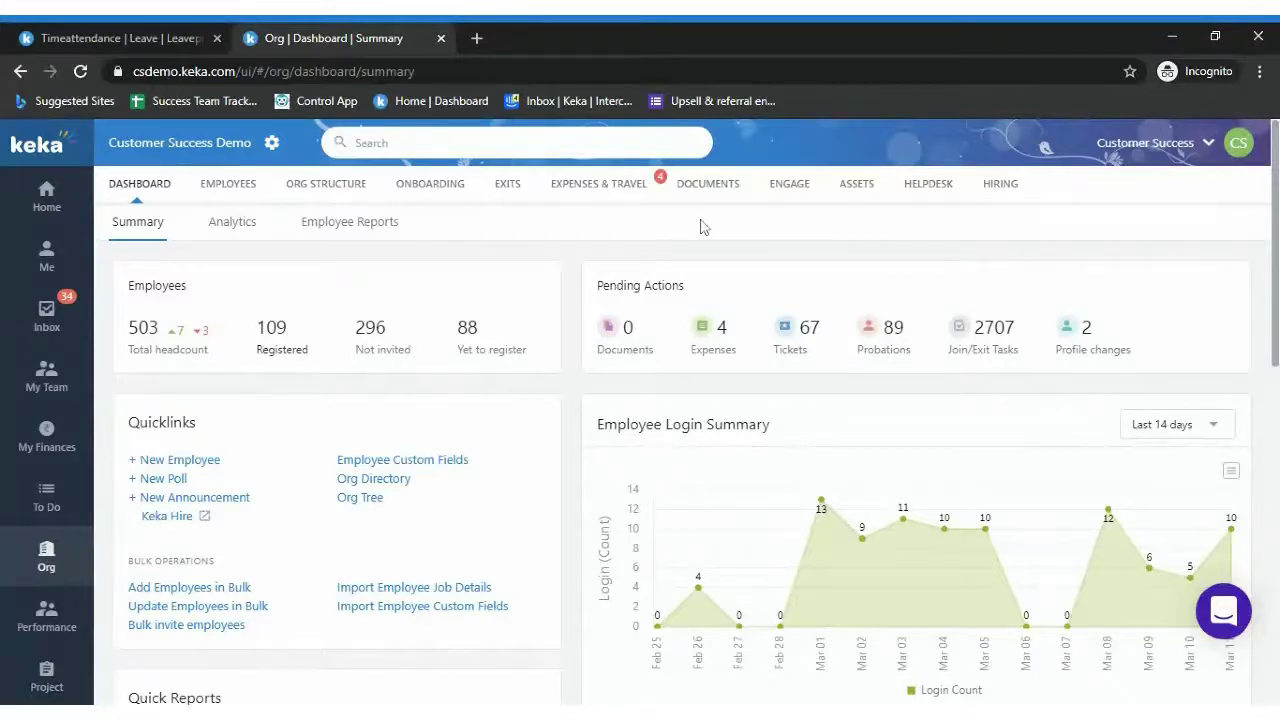
# Open your own Leave Summary and review its leave stats and balances for Apr 2020–Mar 2021
pyautogui.click(50, 262)
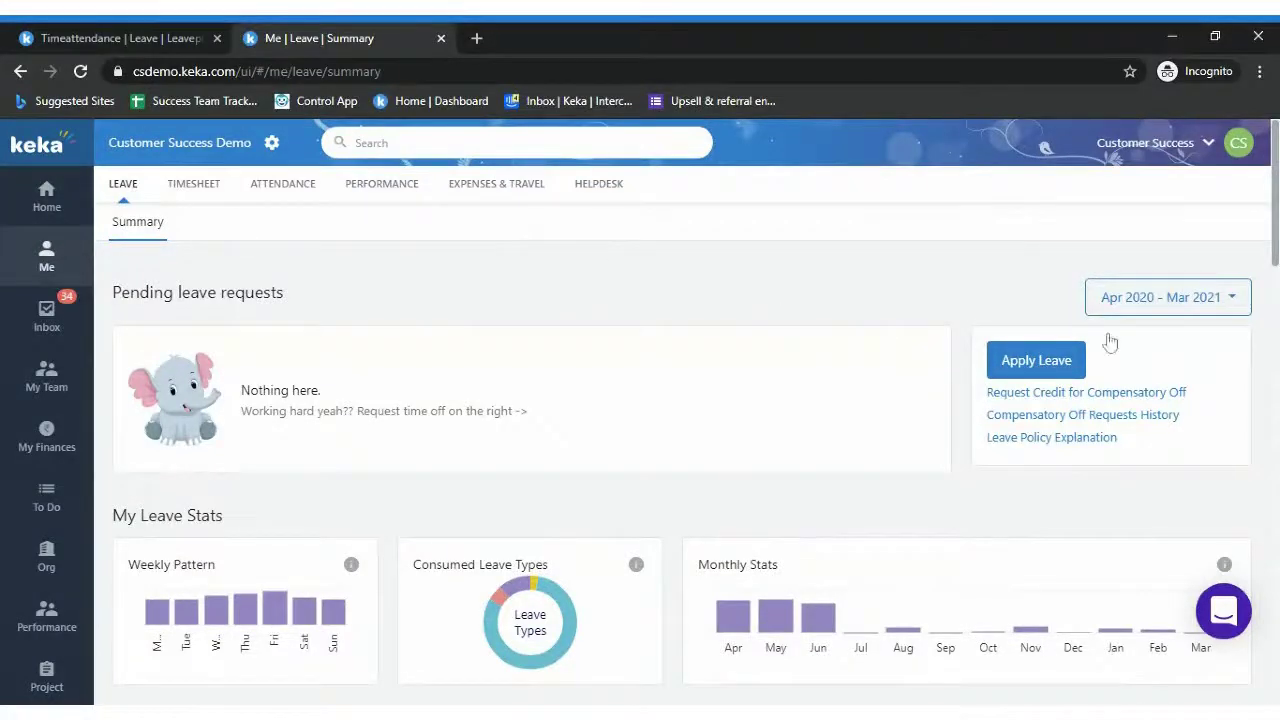
pyautogui.scroll(-2, 1275, 262)
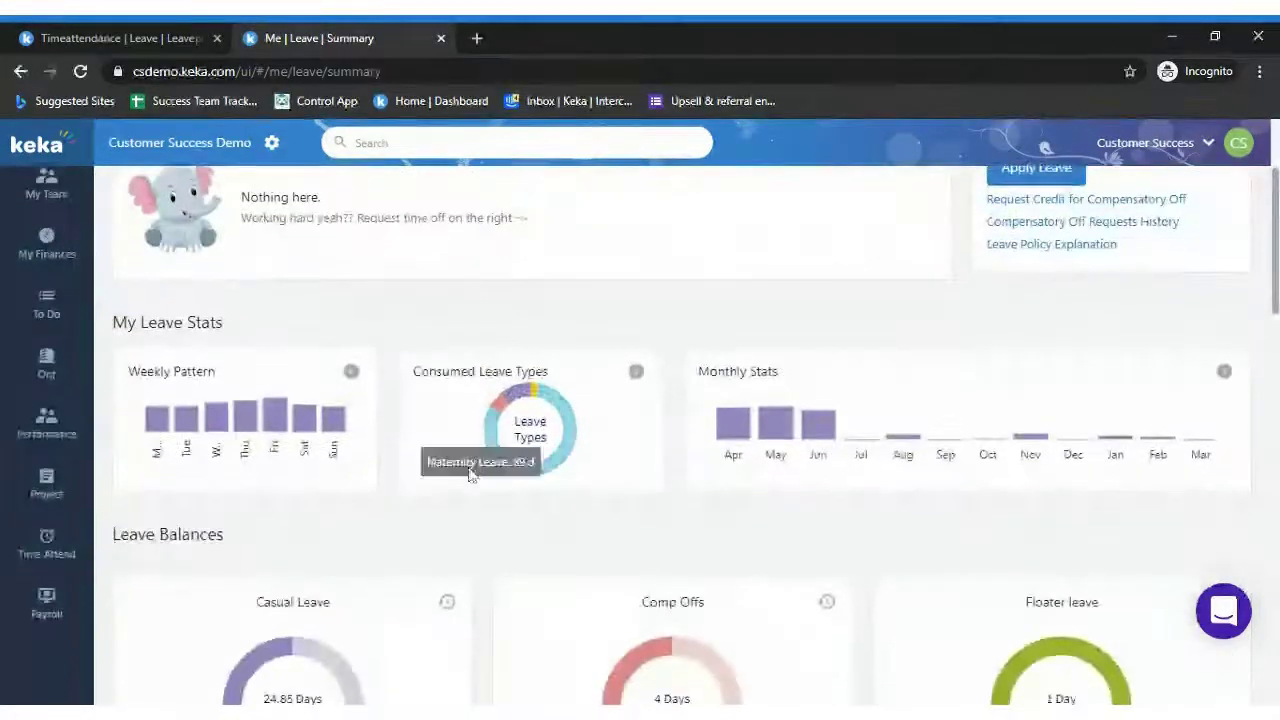
pyautogui.moveTo(166, 430)
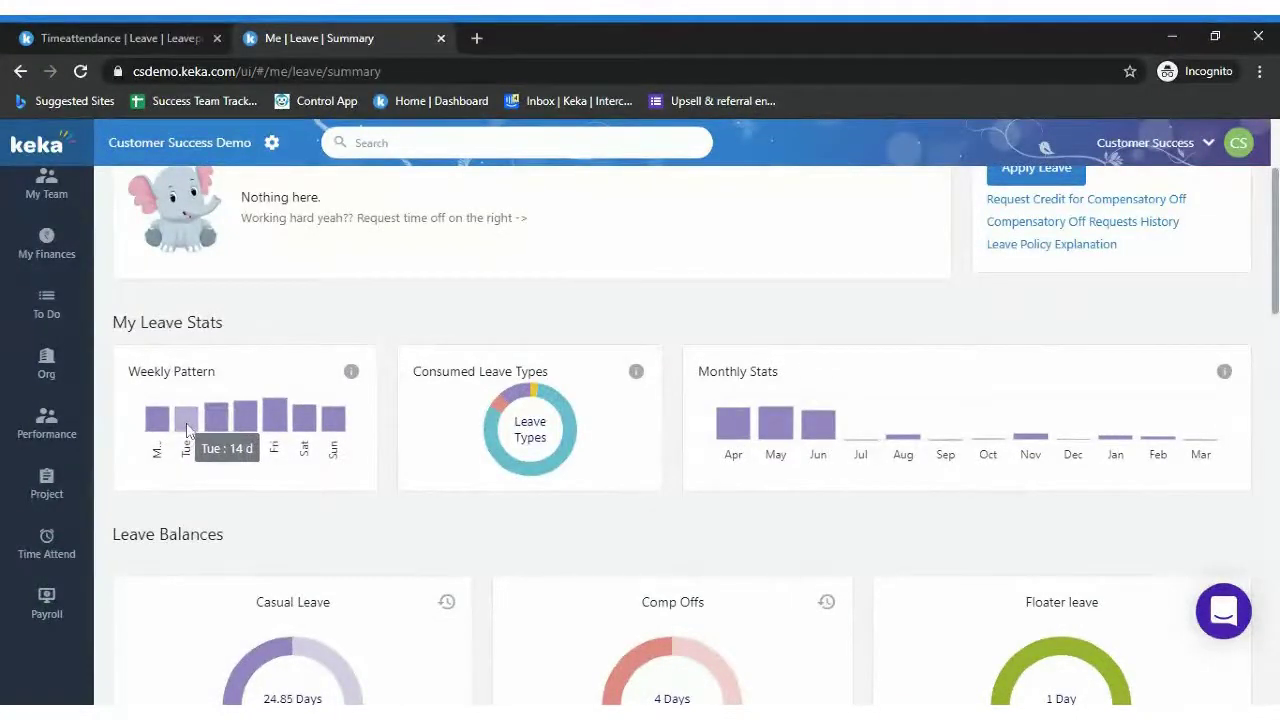
pyautogui.moveTo(211, 432)
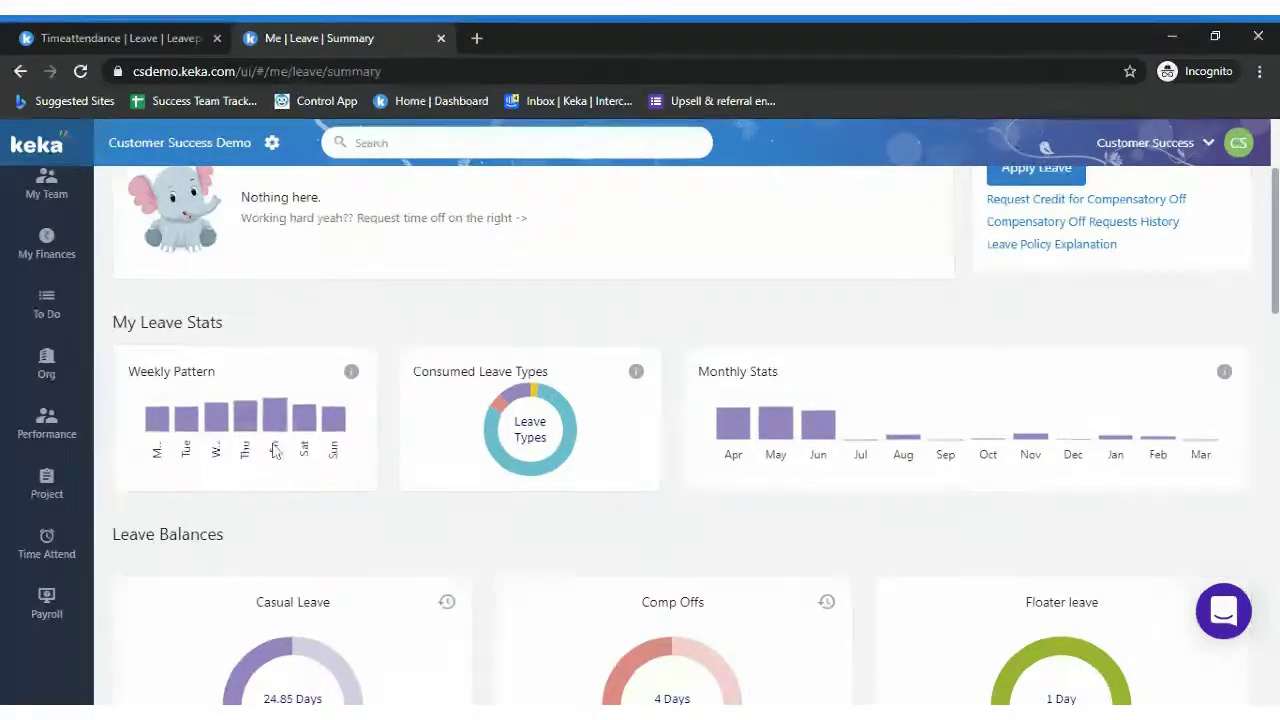
pyautogui.moveTo(742, 428)
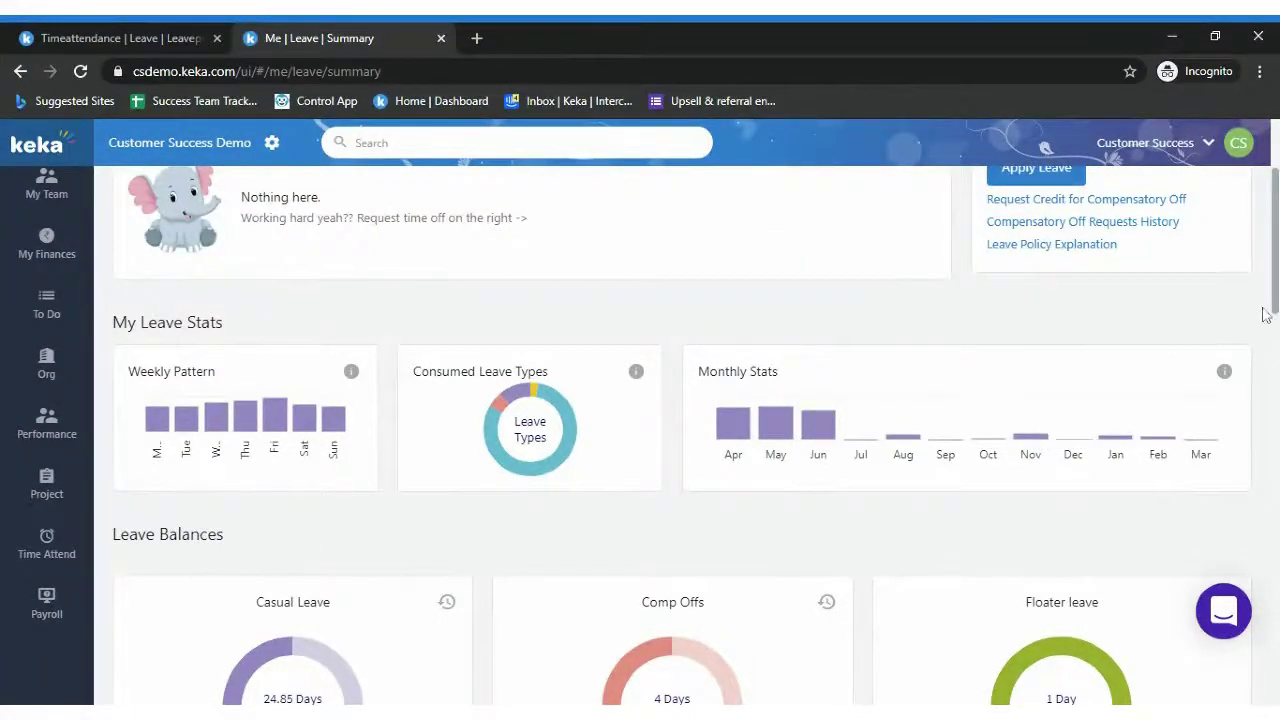
pyautogui.scroll(2, 1266, 314)
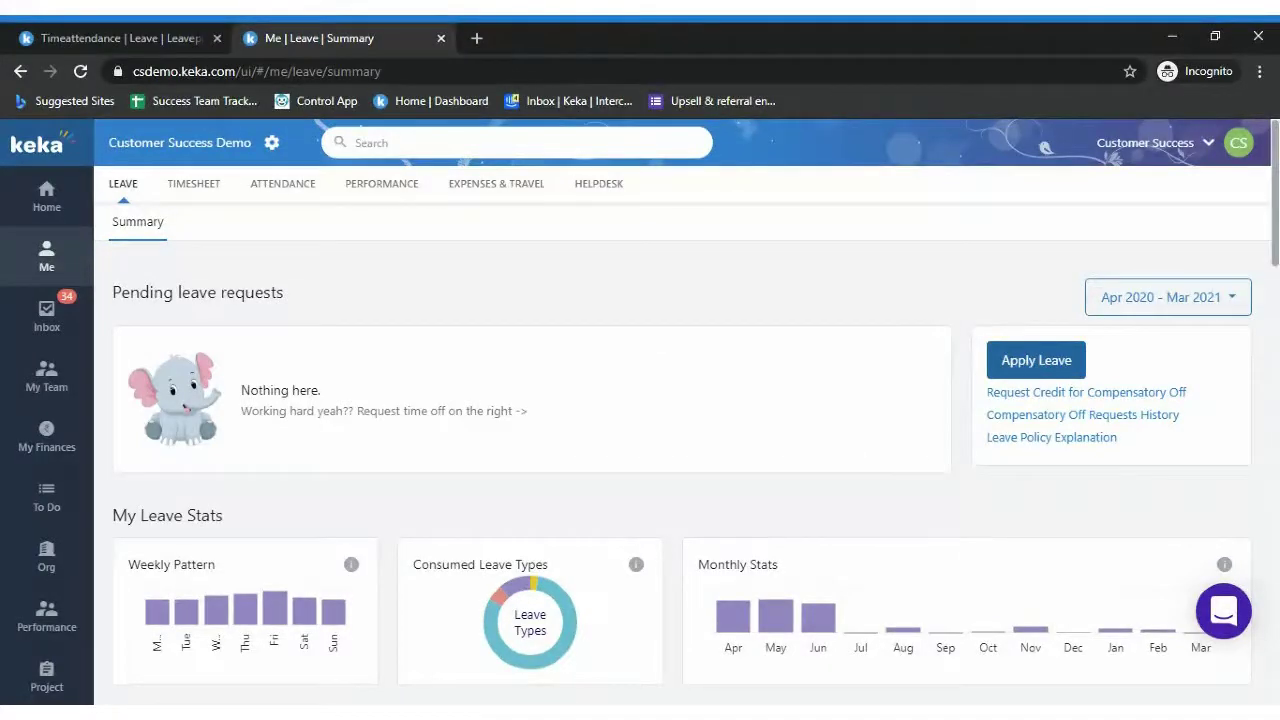
# Request Privilage Leave for 1–3 Mar 2021 with the note 'fwef'
pyautogui.click(1036, 360)
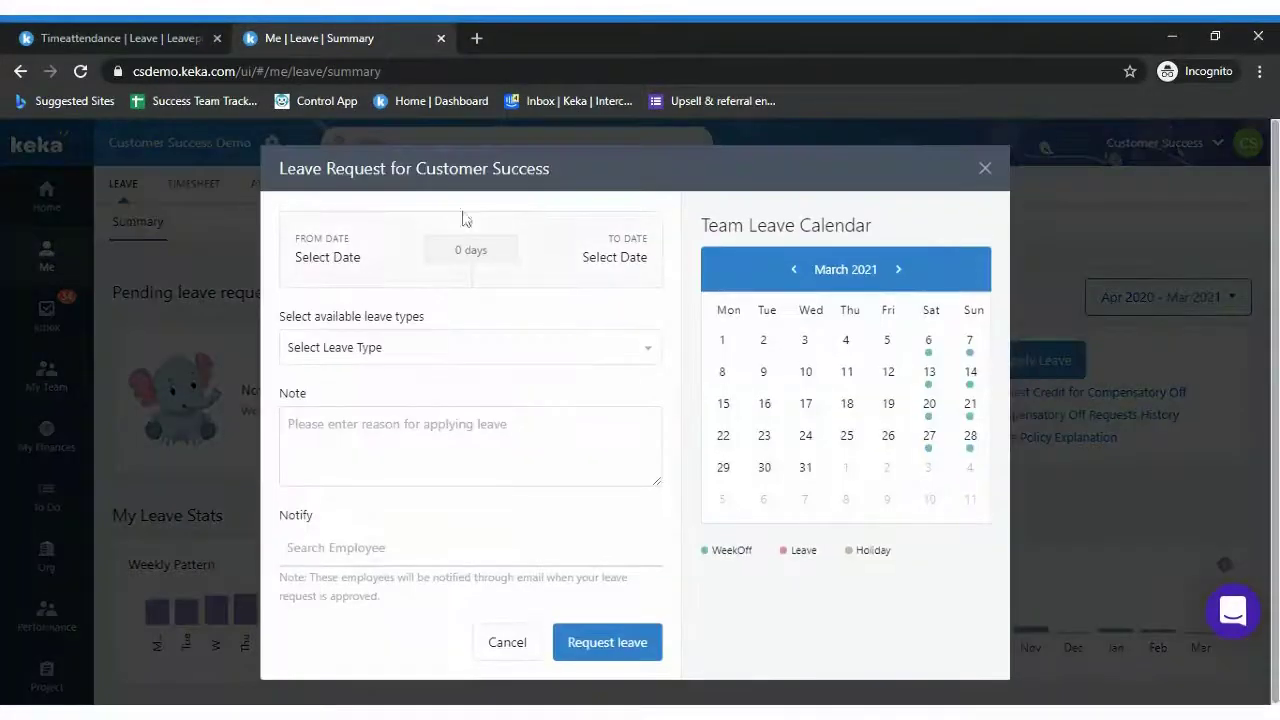
pyautogui.click(343, 247)
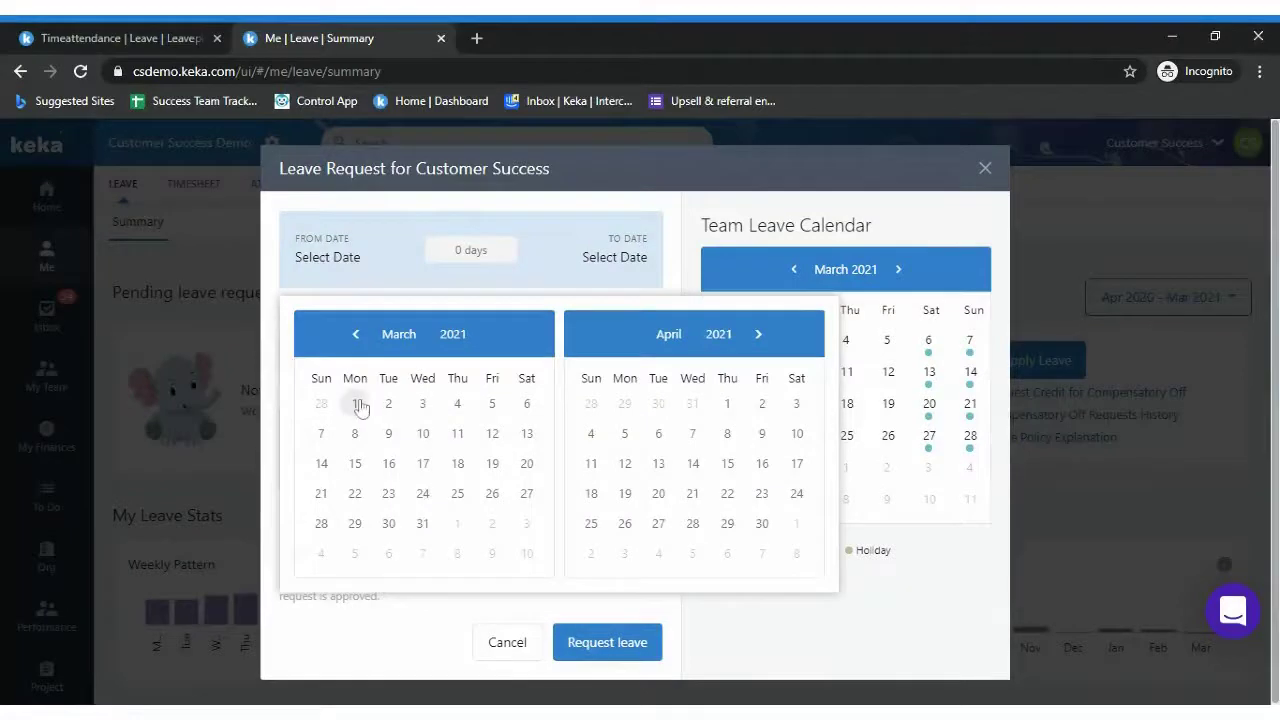
pyautogui.click(355, 404)
pyautogui.click(423, 406)
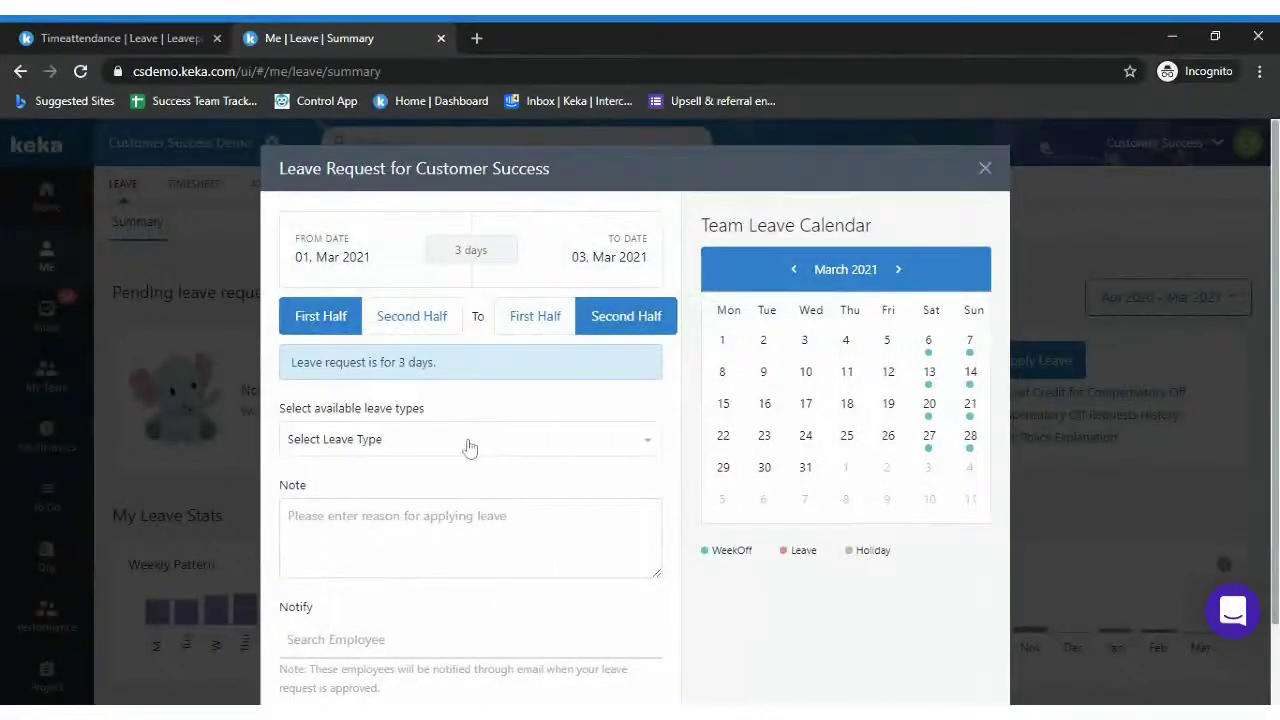
pyautogui.click(470, 447)
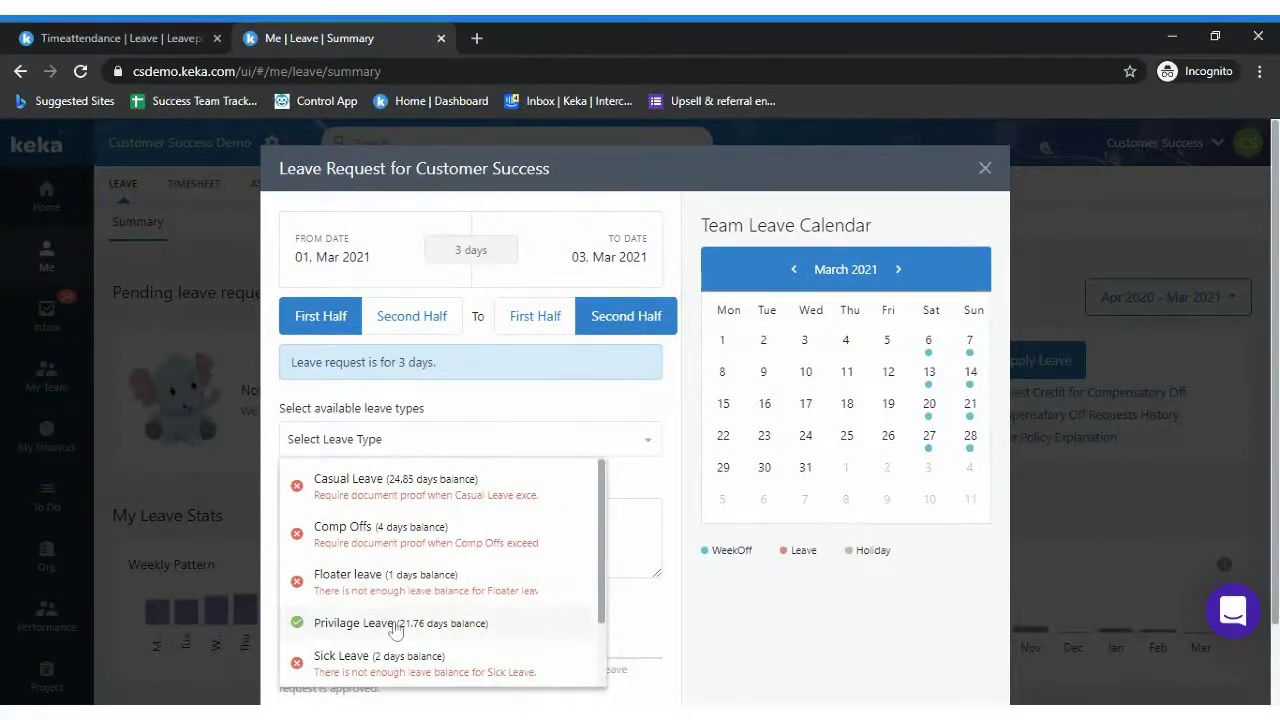
pyautogui.click(397, 628)
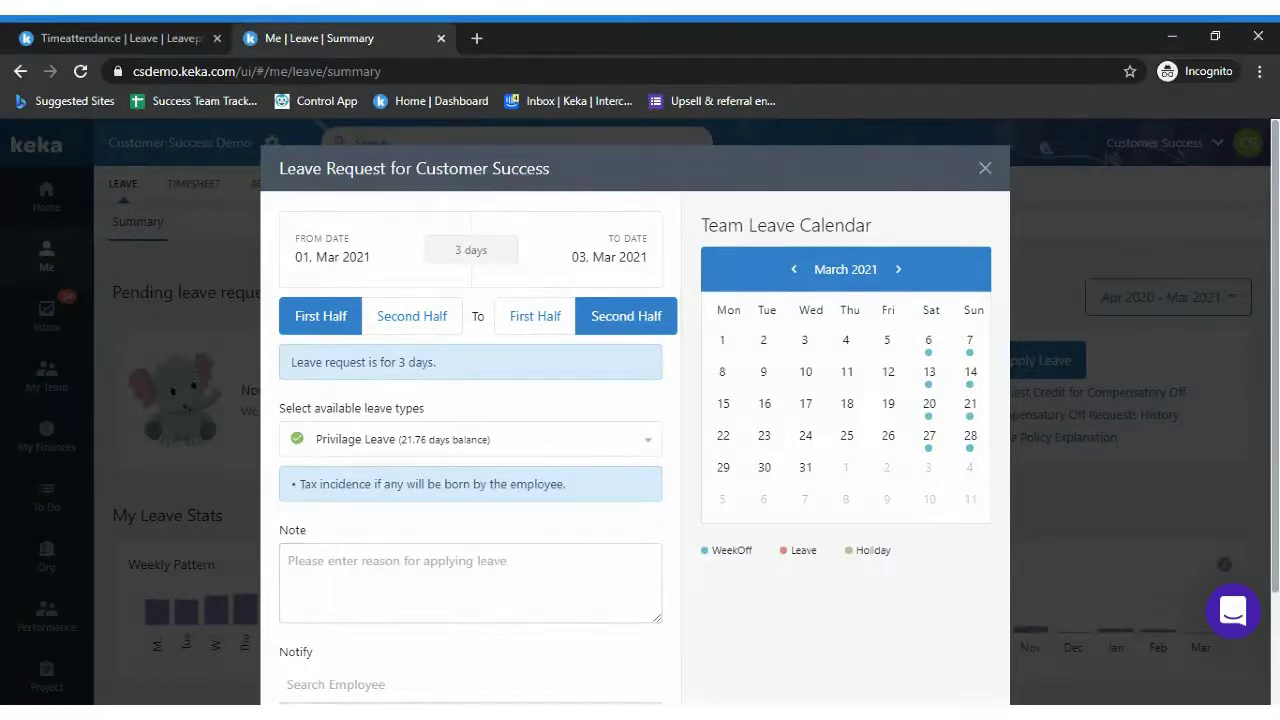
pyautogui.scroll(-3, 790, 421)
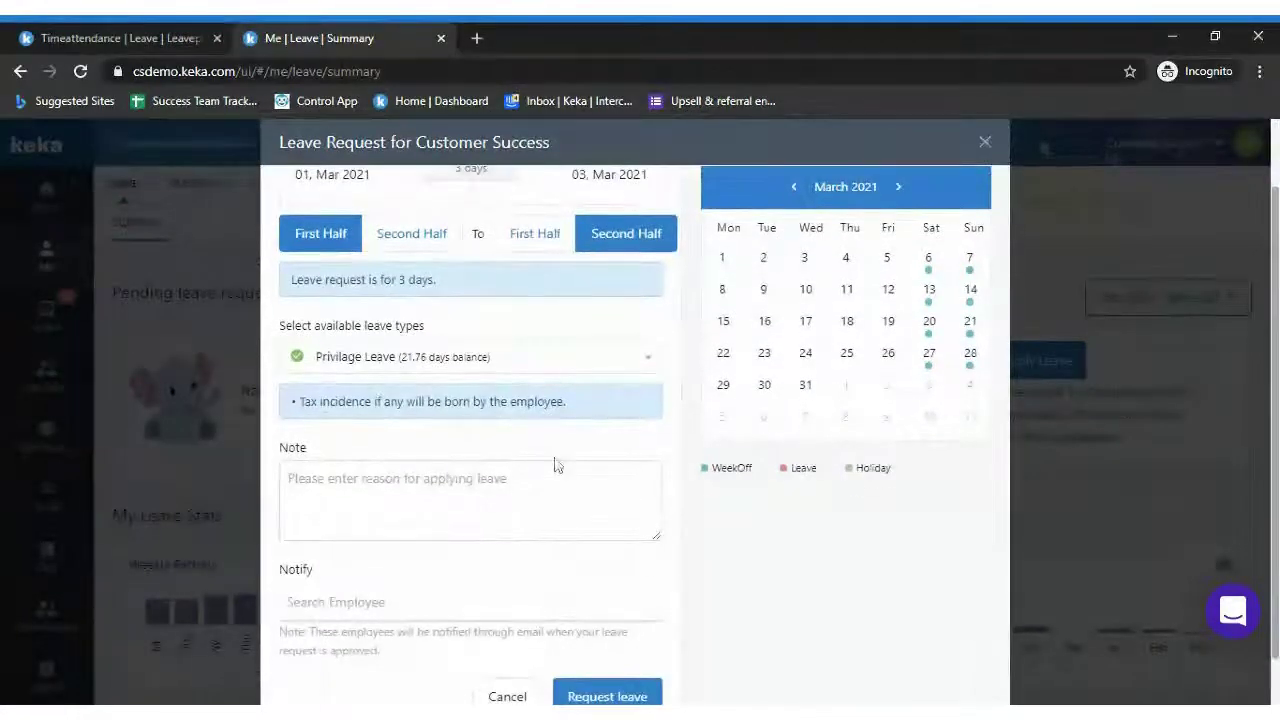
pyautogui.click(560, 466)
pyautogui.write('fwef')
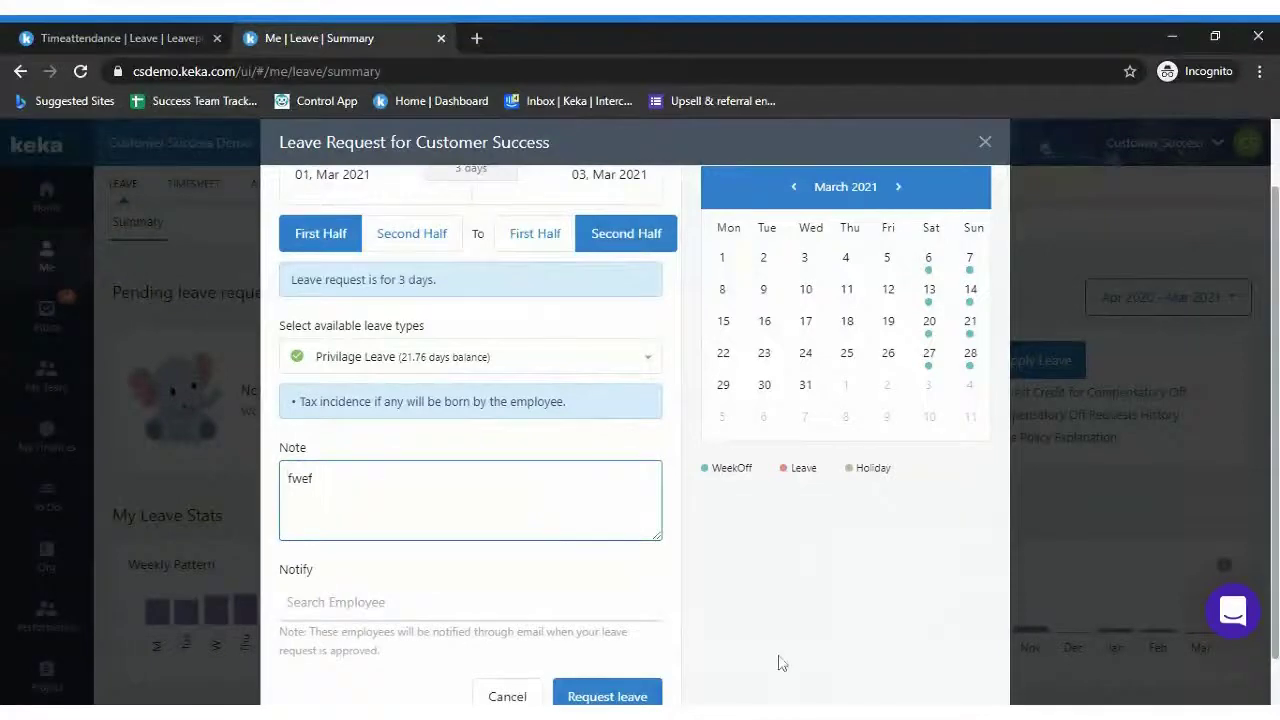
pyautogui.scroll(-1, 865, 492)
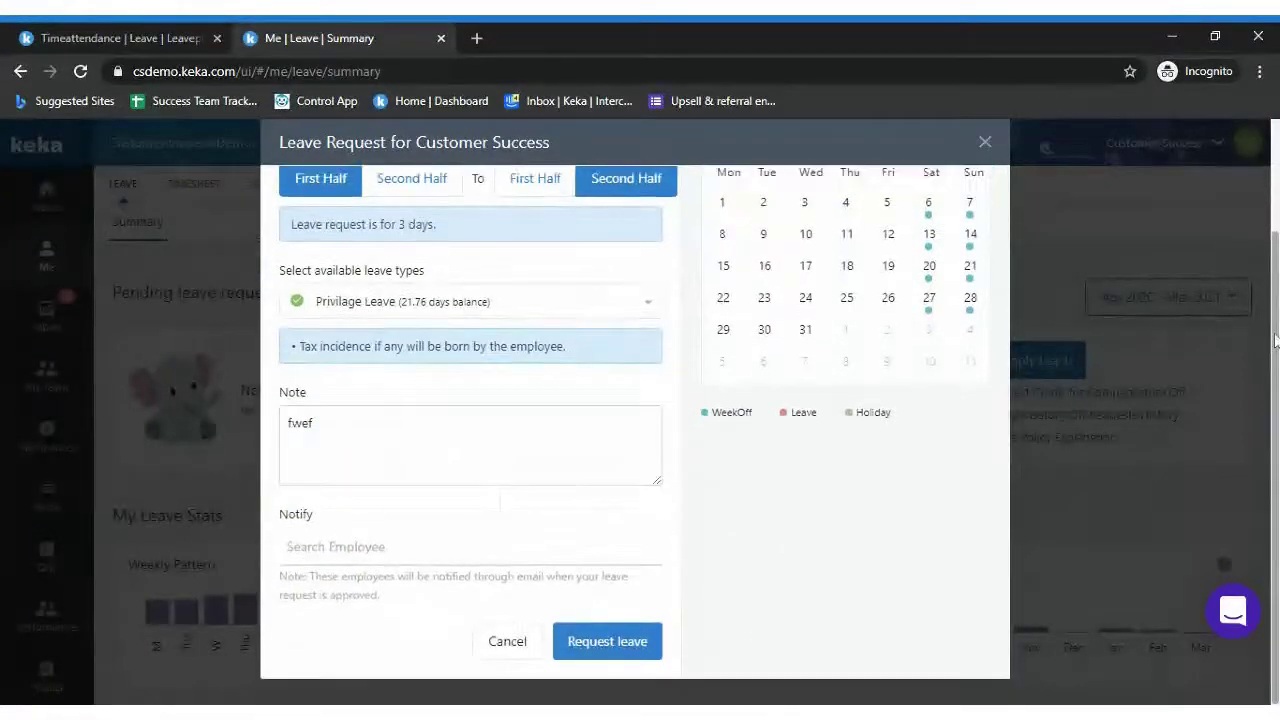
pyautogui.click(600, 643)
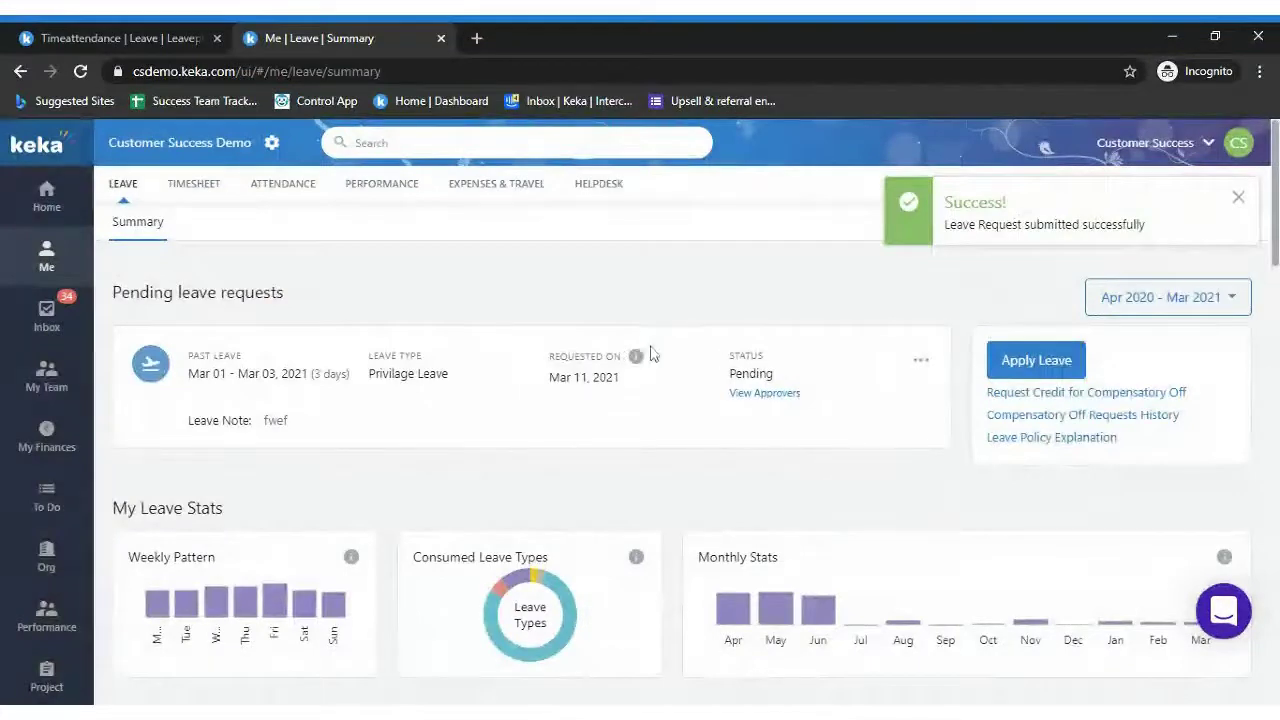
pyautogui.moveTo(636, 362)
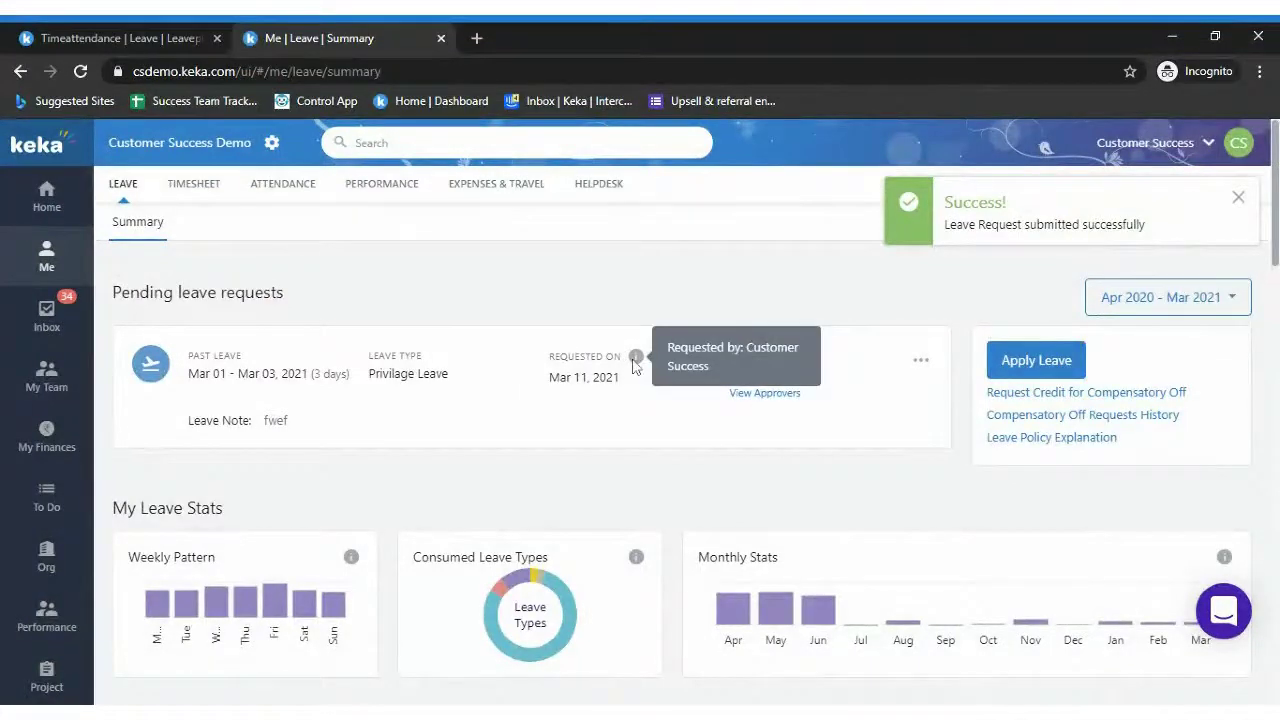
pyautogui.click(766, 396)
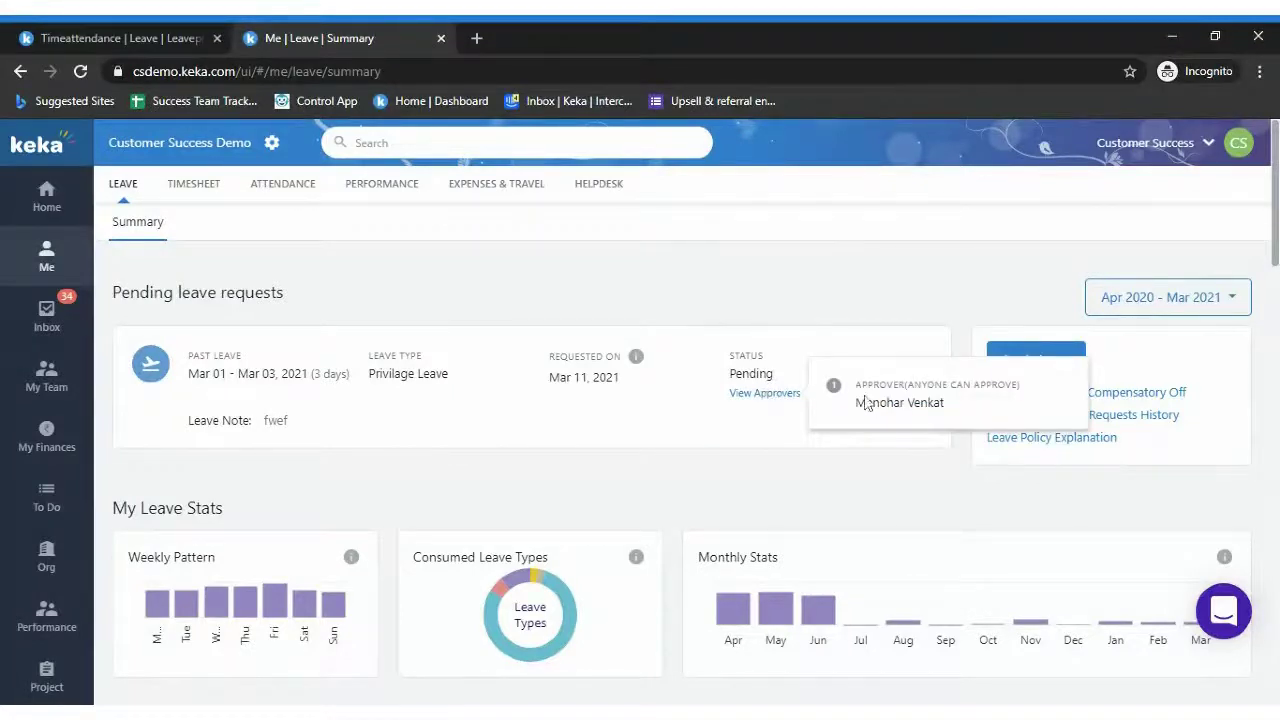
pyautogui.moveTo(866, 402); pyautogui.dragTo(958, 420)
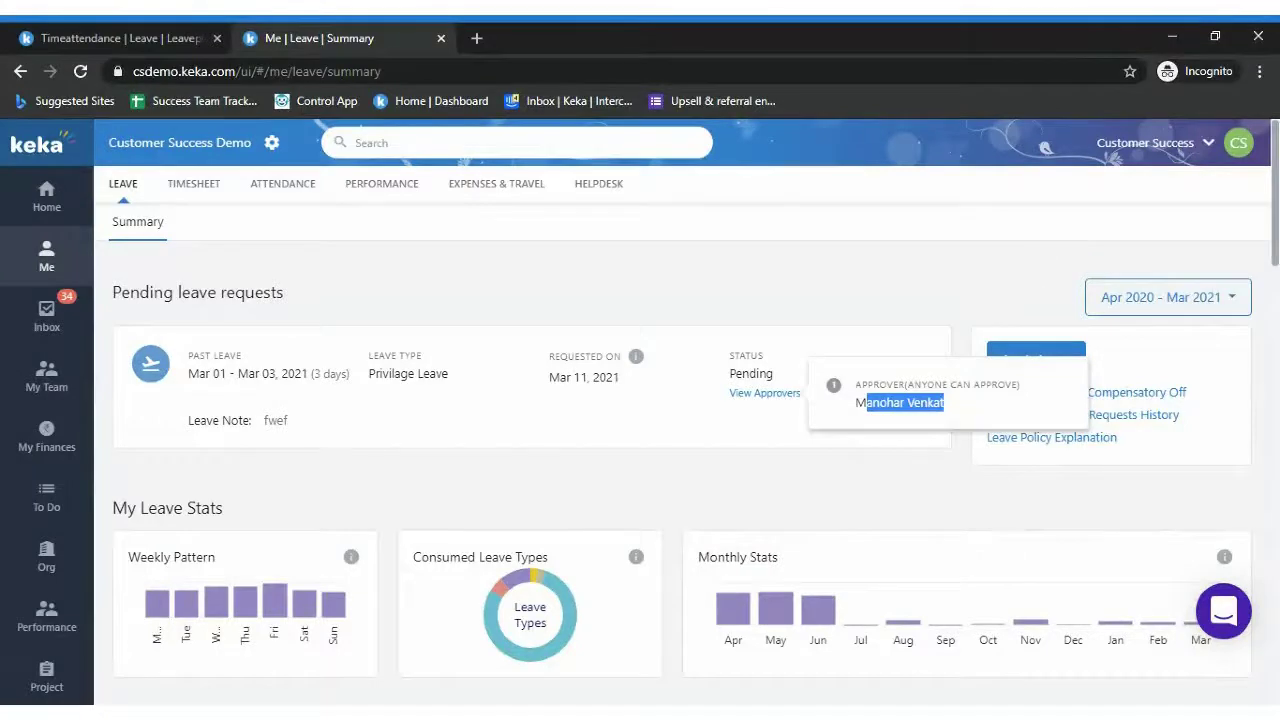
pyautogui.moveTo(863, 418); pyautogui.dragTo(957, 405)
pyautogui.moveTo(188, 385); pyautogui.dragTo(456, 379)
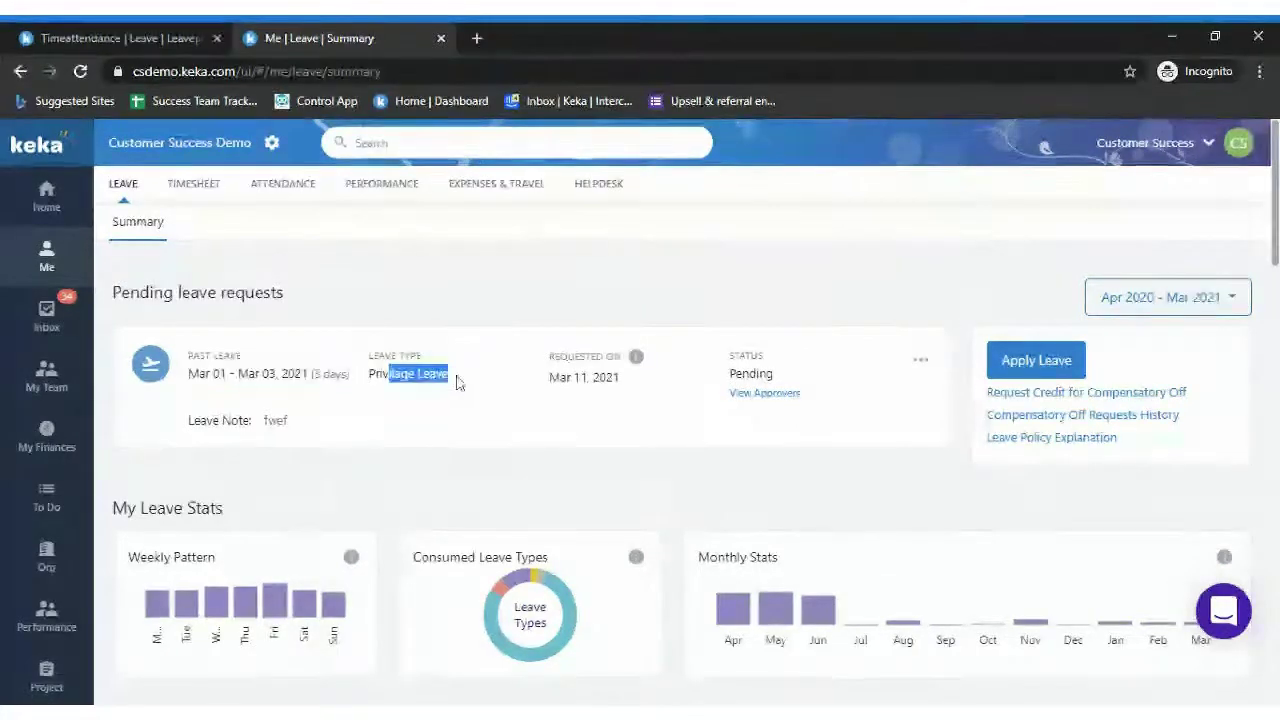
pyautogui.tripleClick(751, 373)
pyautogui.click(692, 270)
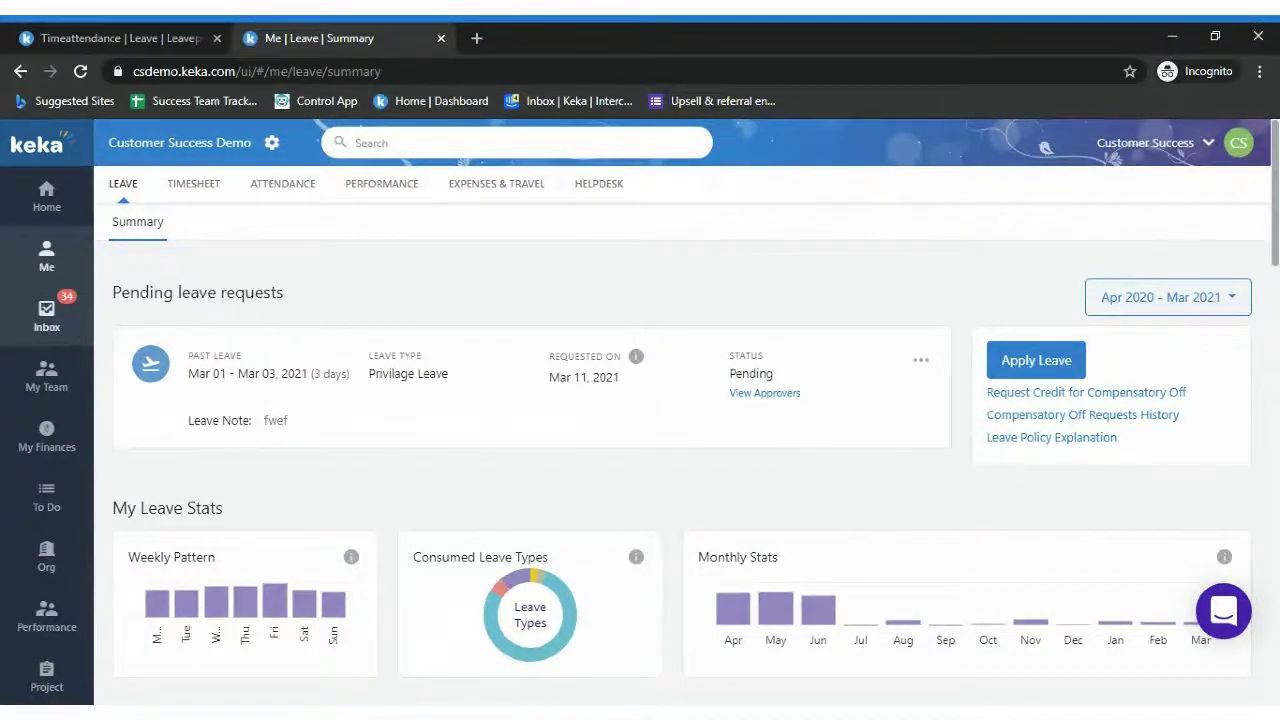
# Browse the Inbox, team pending approvals and past leave requests, ending on the team Leave Reports list
pyautogui.click(47, 318)
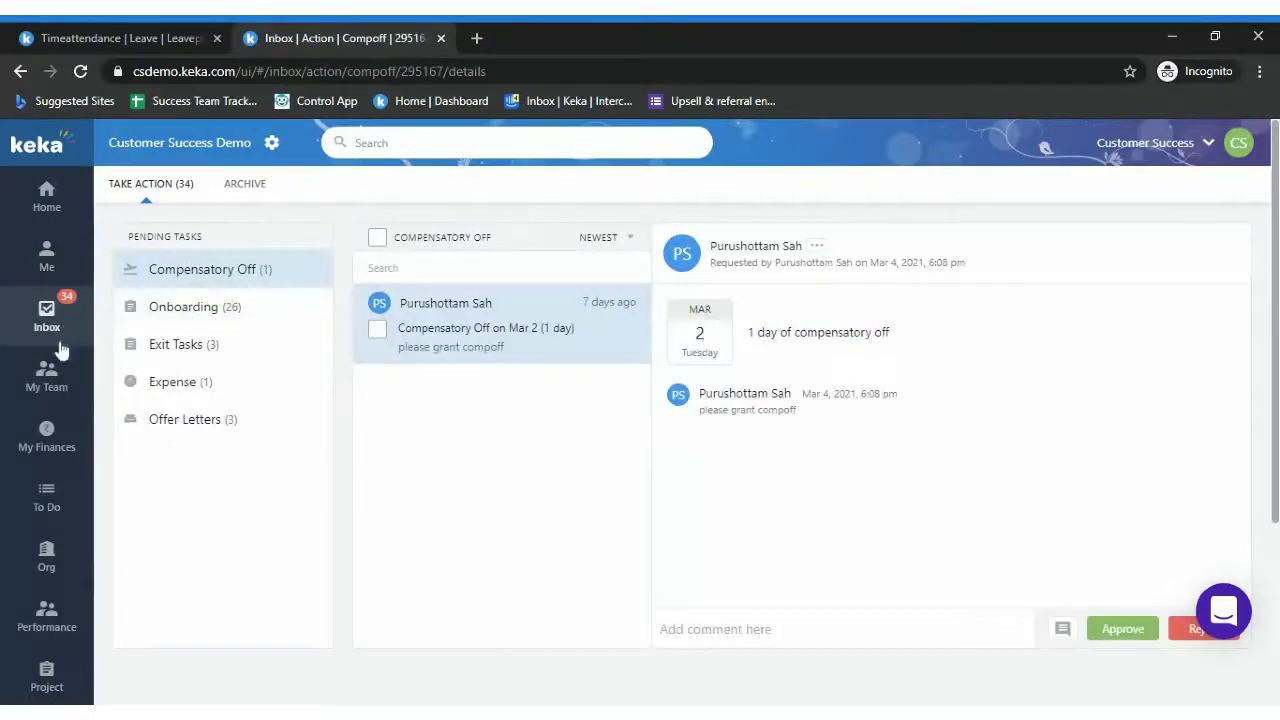
pyautogui.click(53, 371)
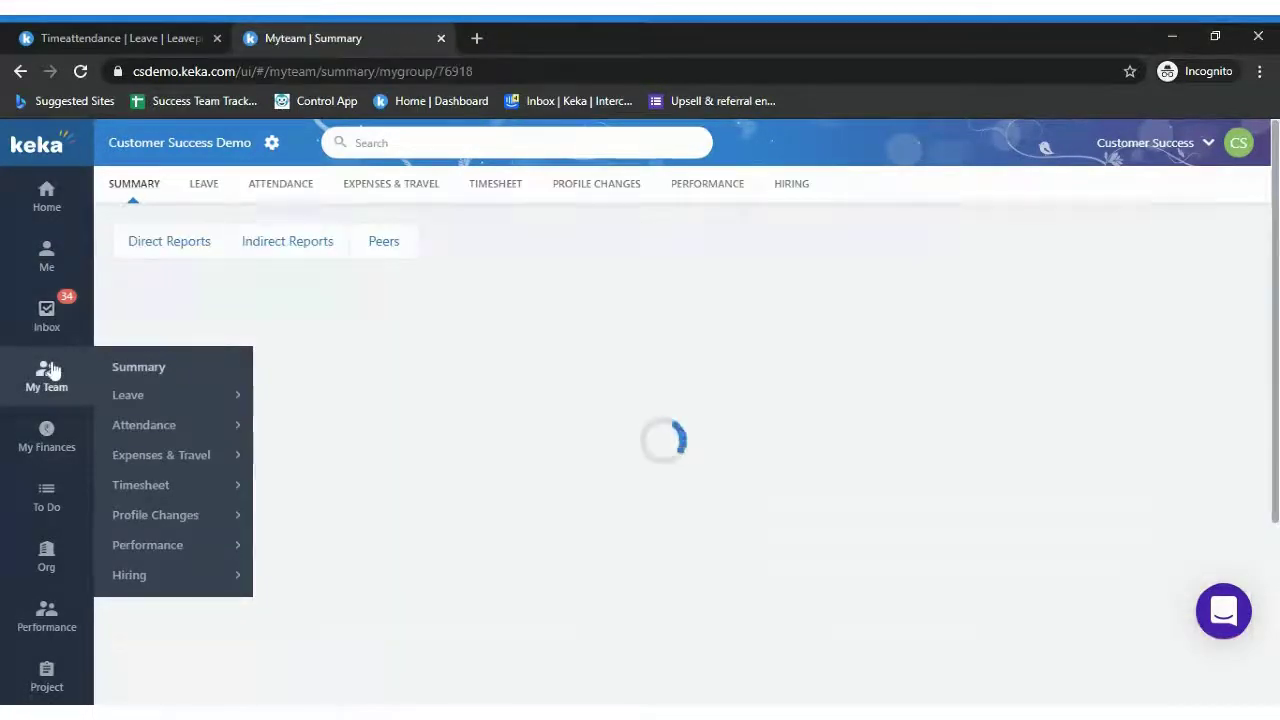
pyautogui.click(193, 189)
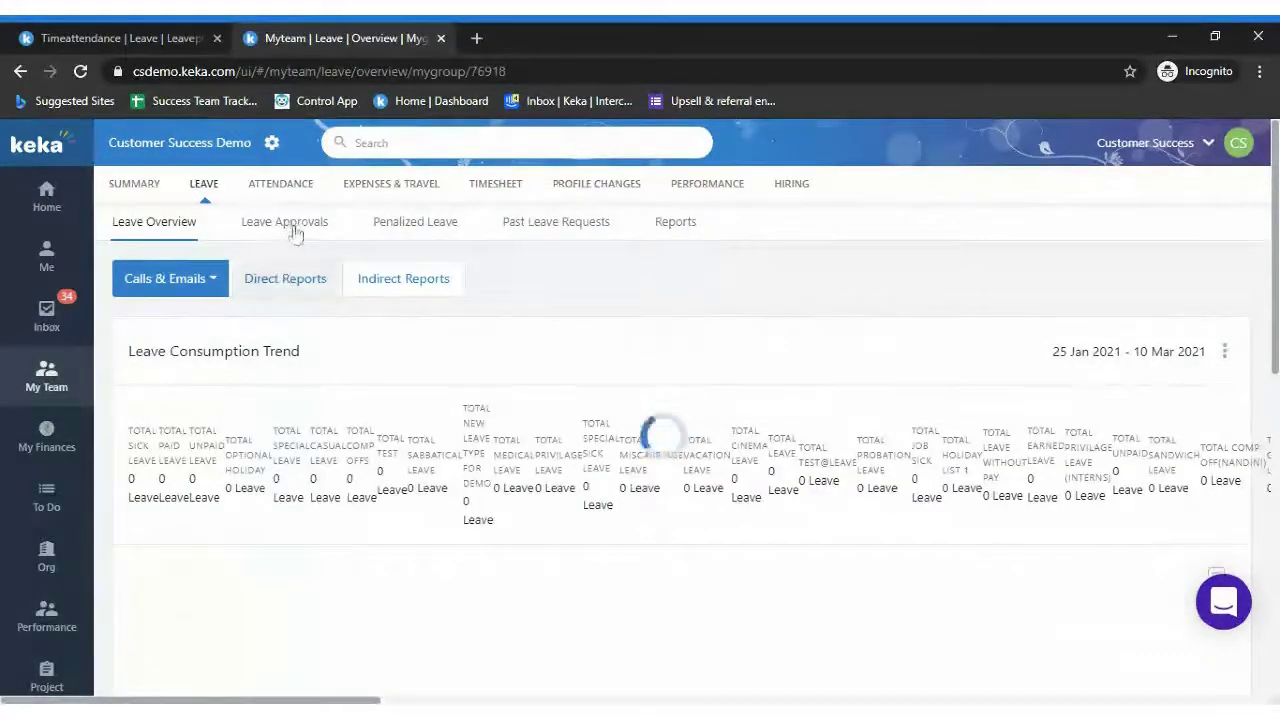
pyautogui.click(296, 228)
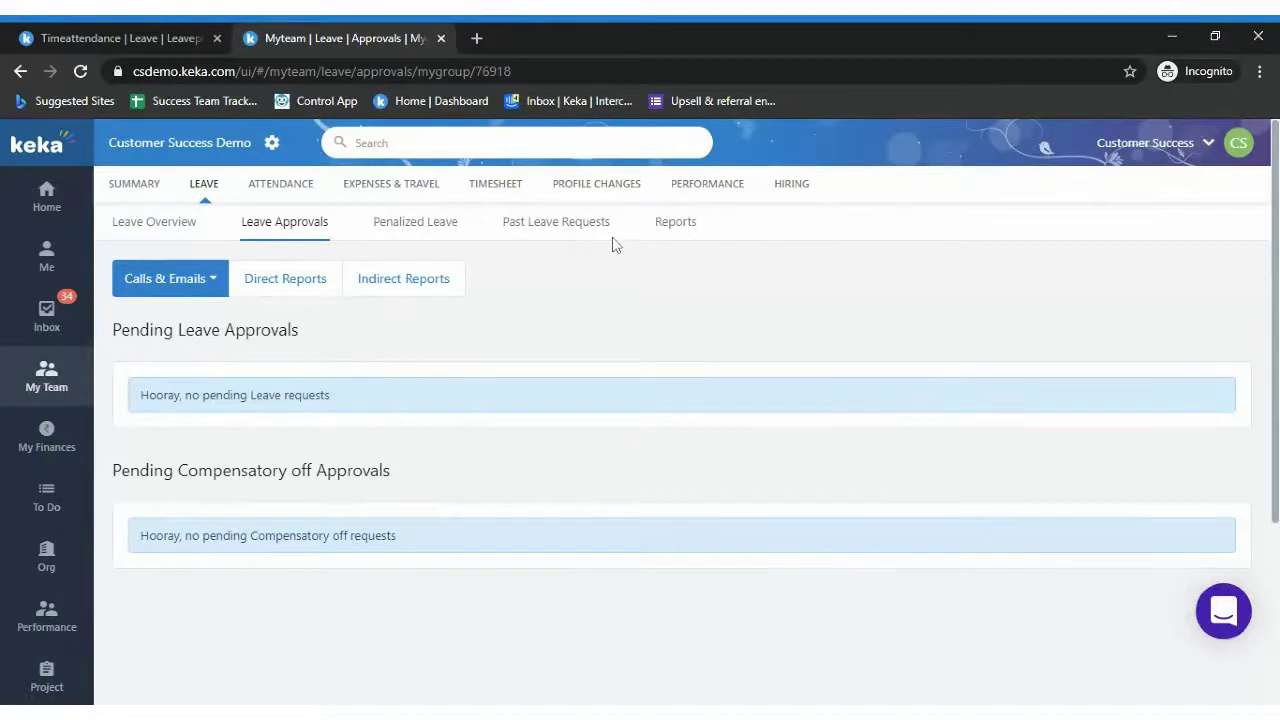
pyautogui.click(560, 245)
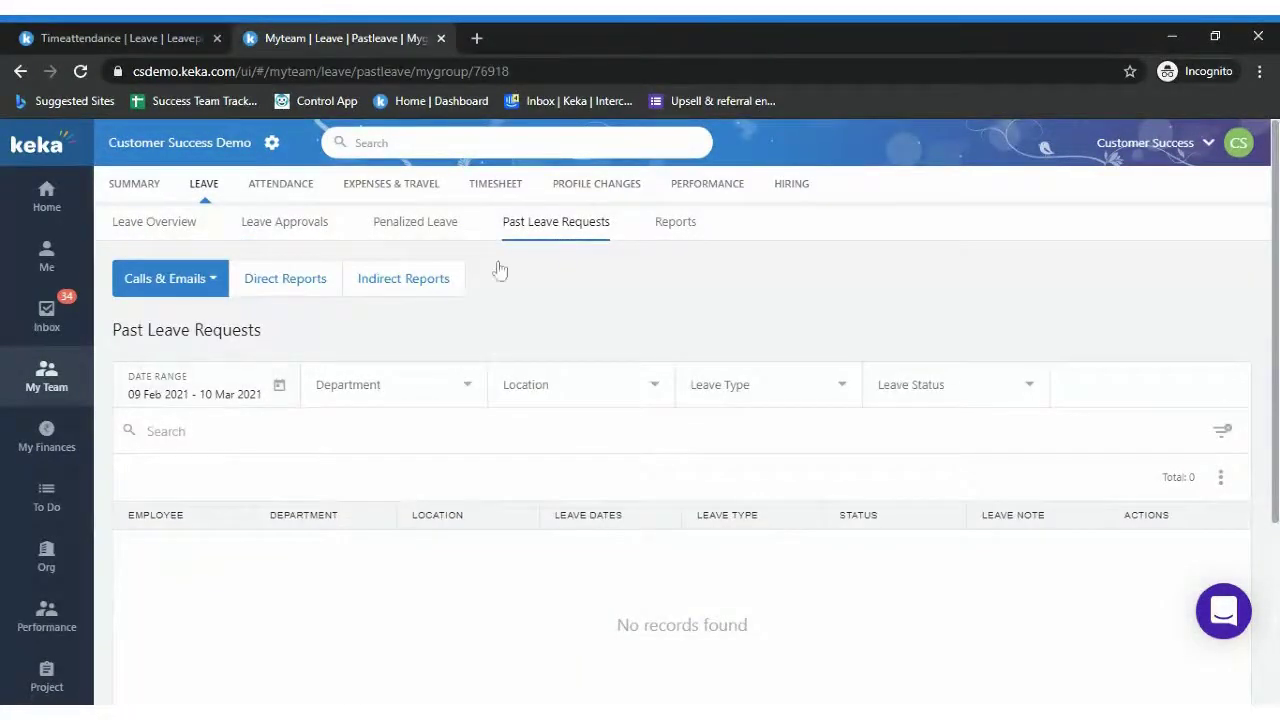
pyautogui.click(675, 232)
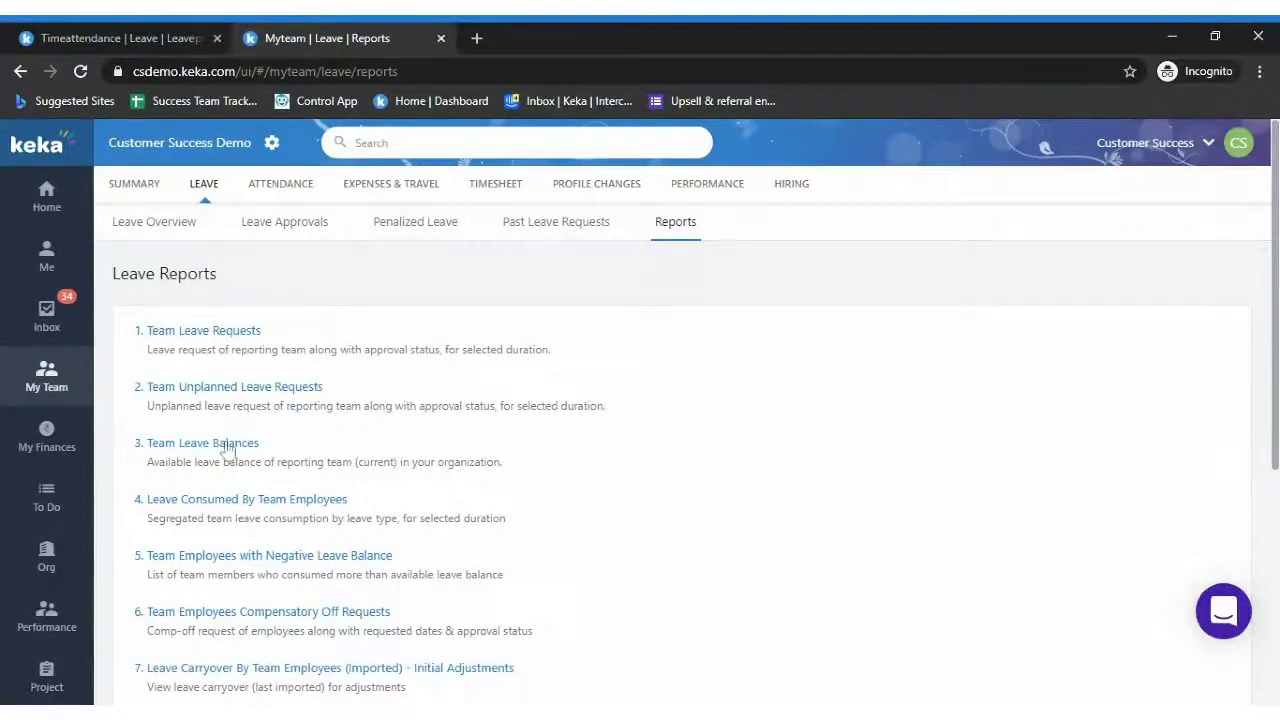
# Scroll the team Leave Reports list down to the imported-consumption and balance YTD reports
pyautogui.scroll(-2, 672, 430)
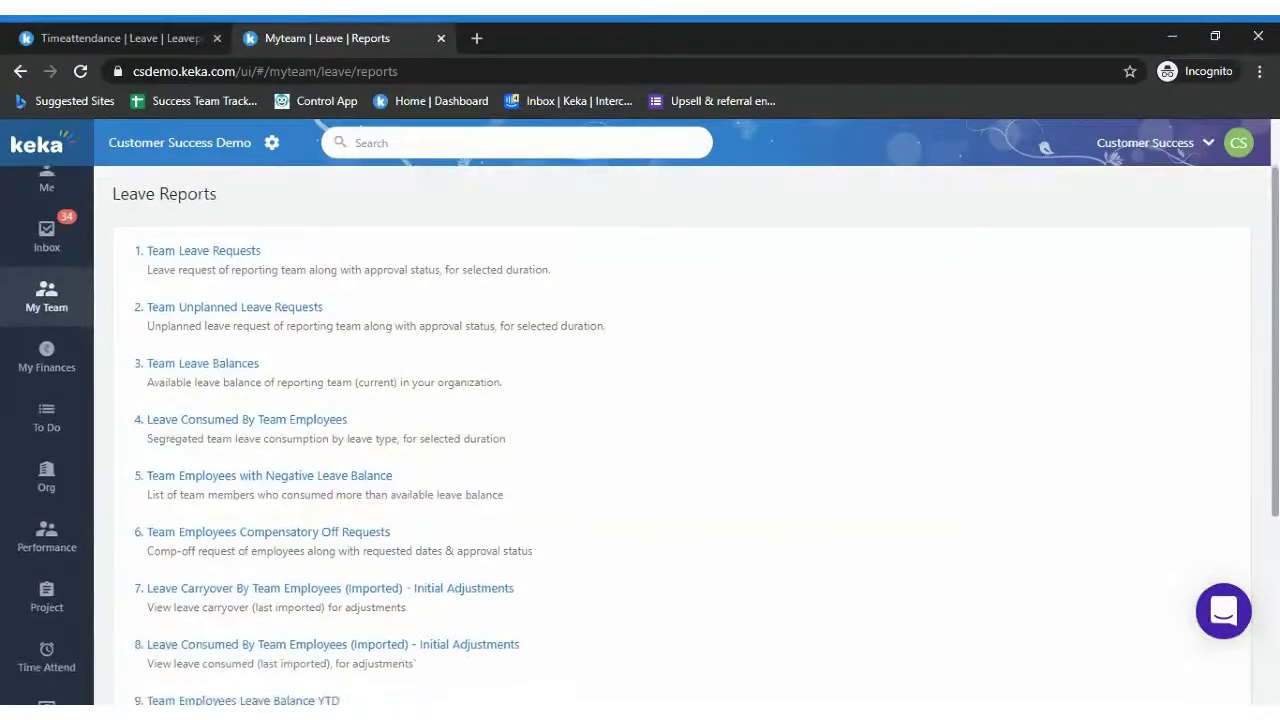
pyautogui.scroll(-1, 672, 430)
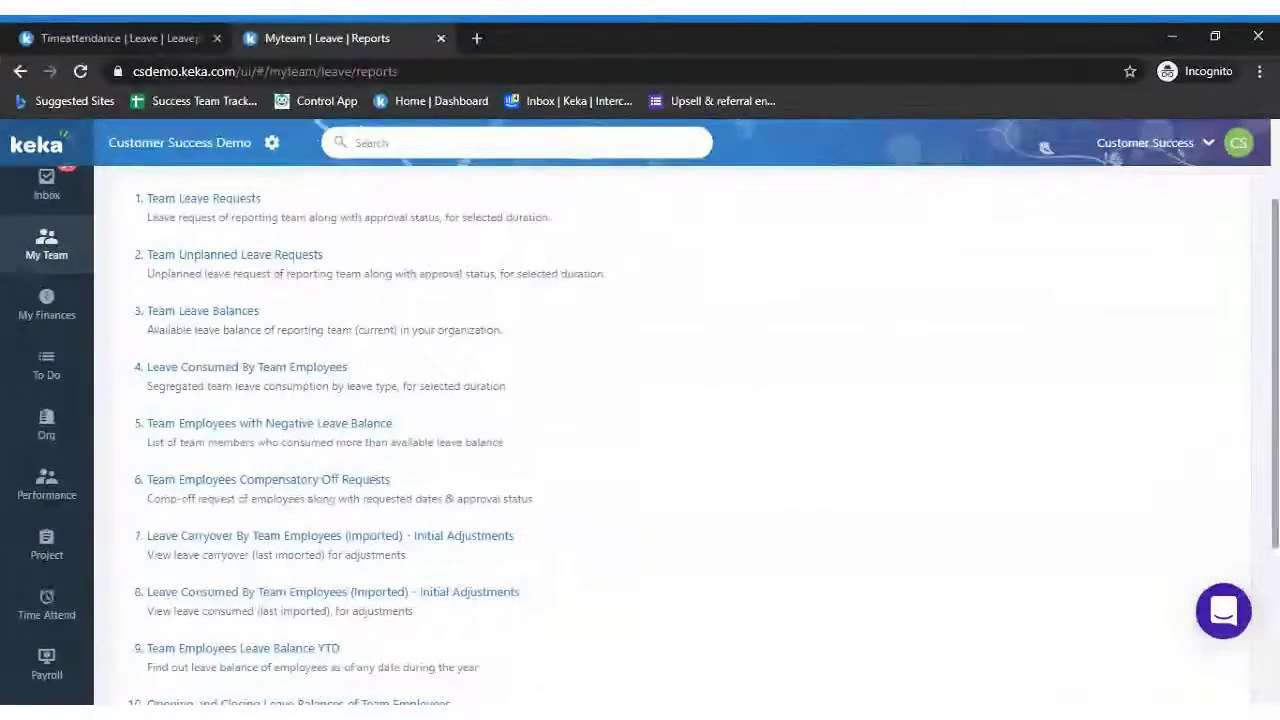
# Run the negative leave balance report for Direct Reports, the 2021 leave plan and calendar year 2020
pyautogui.click(327, 424)
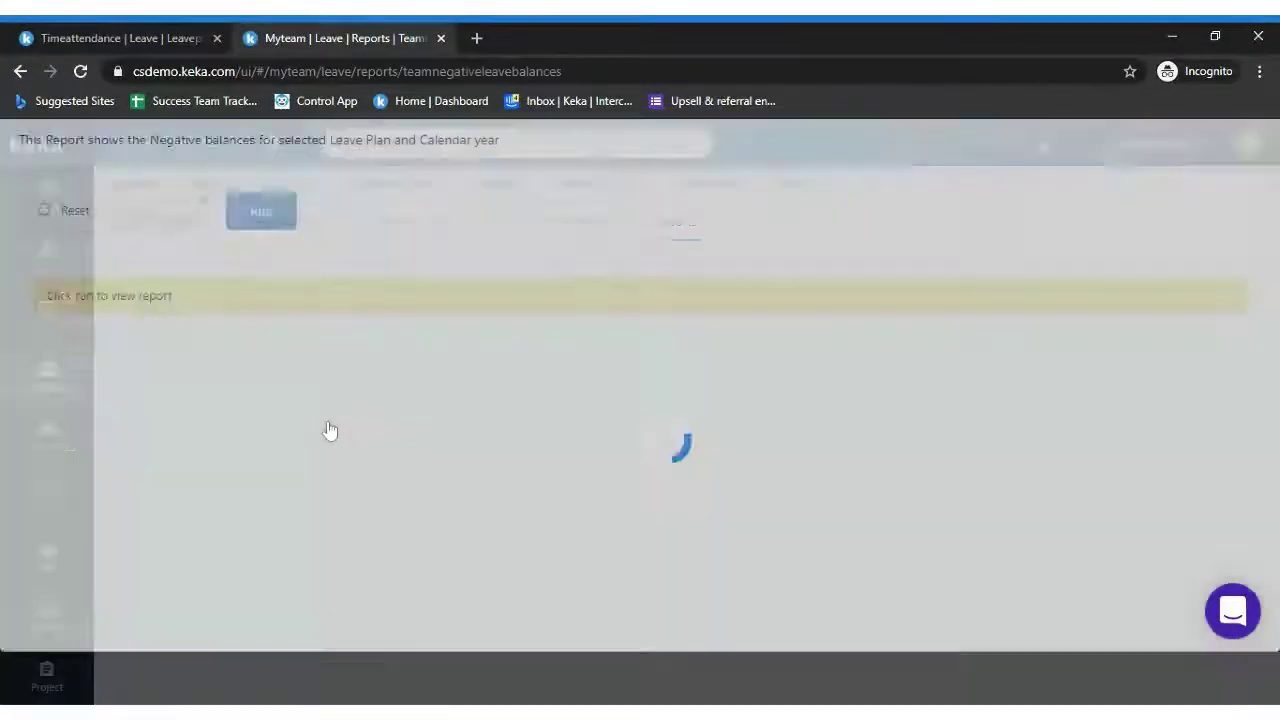
pyautogui.click(129, 268)
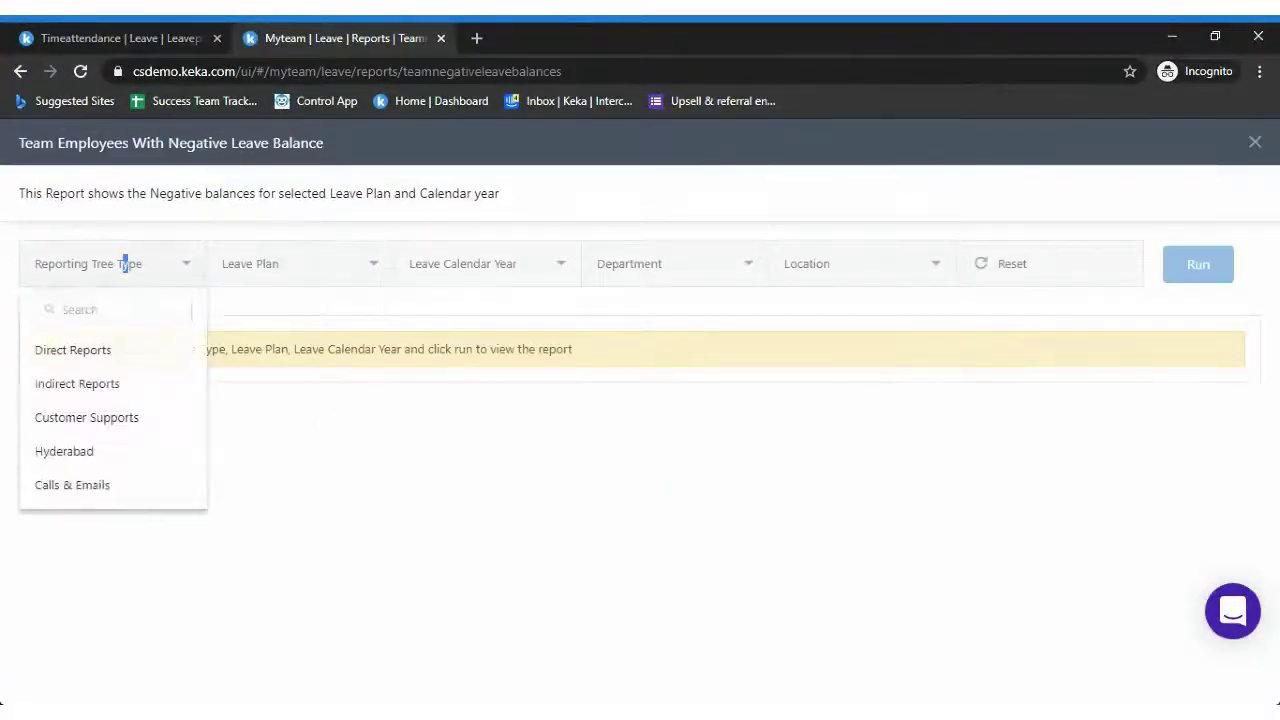
pyautogui.click(100, 360)
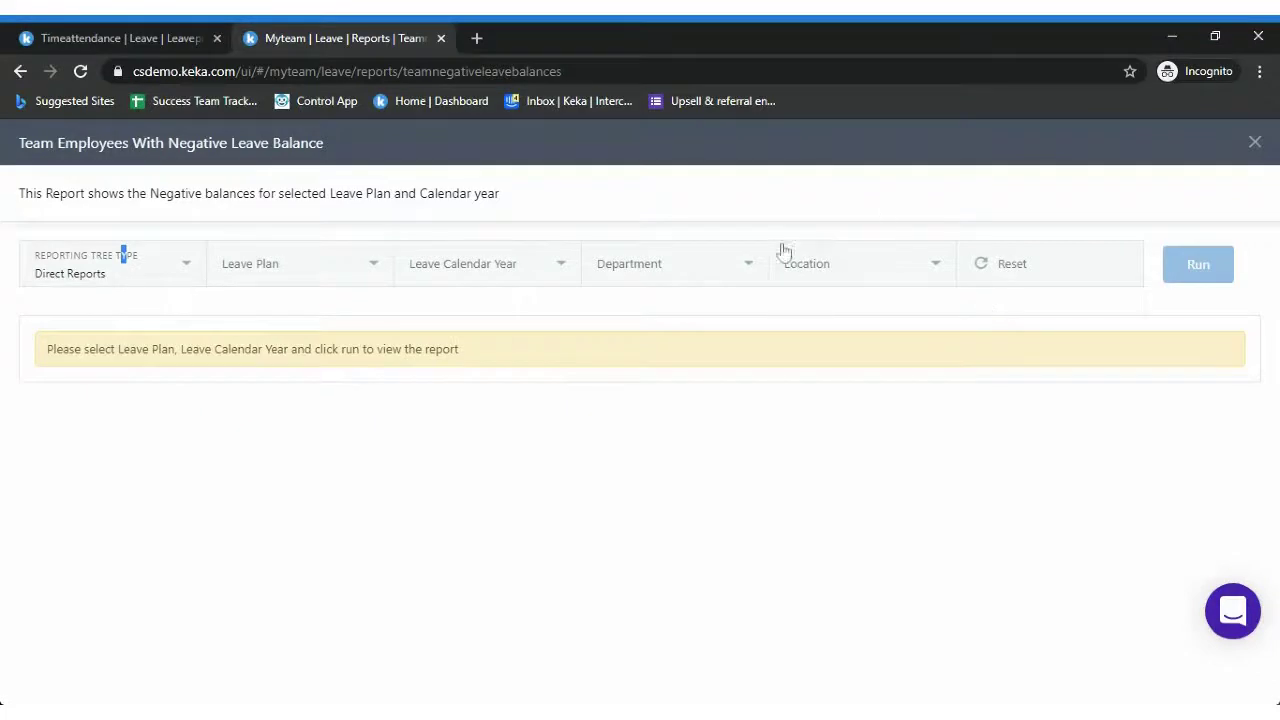
pyautogui.click(334, 278)
pyautogui.click(277, 412)
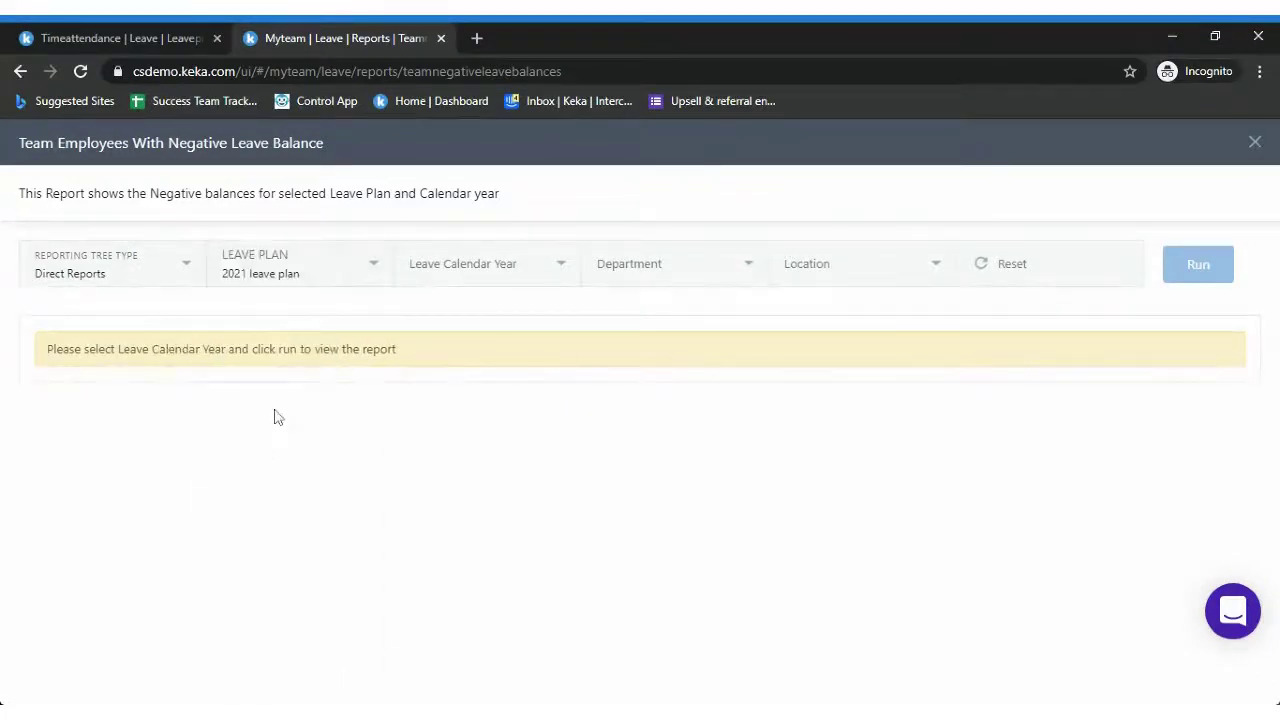
pyautogui.click(566, 265)
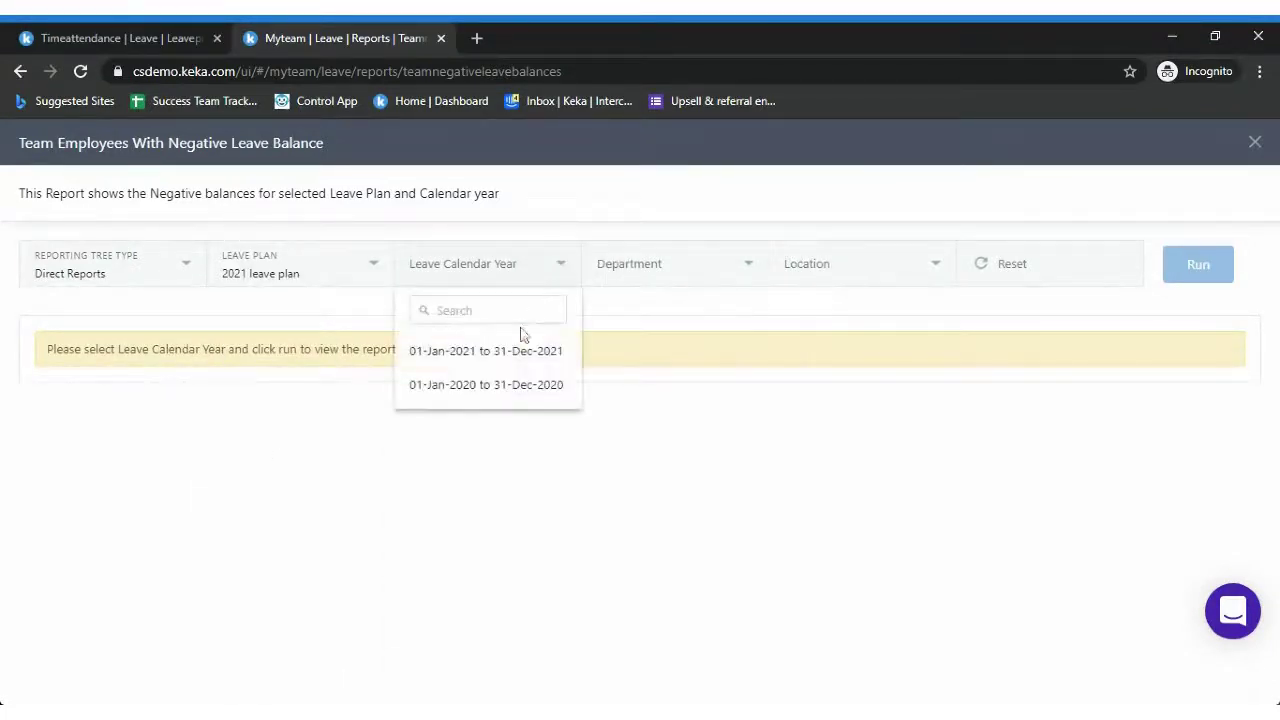
pyautogui.click(514, 384)
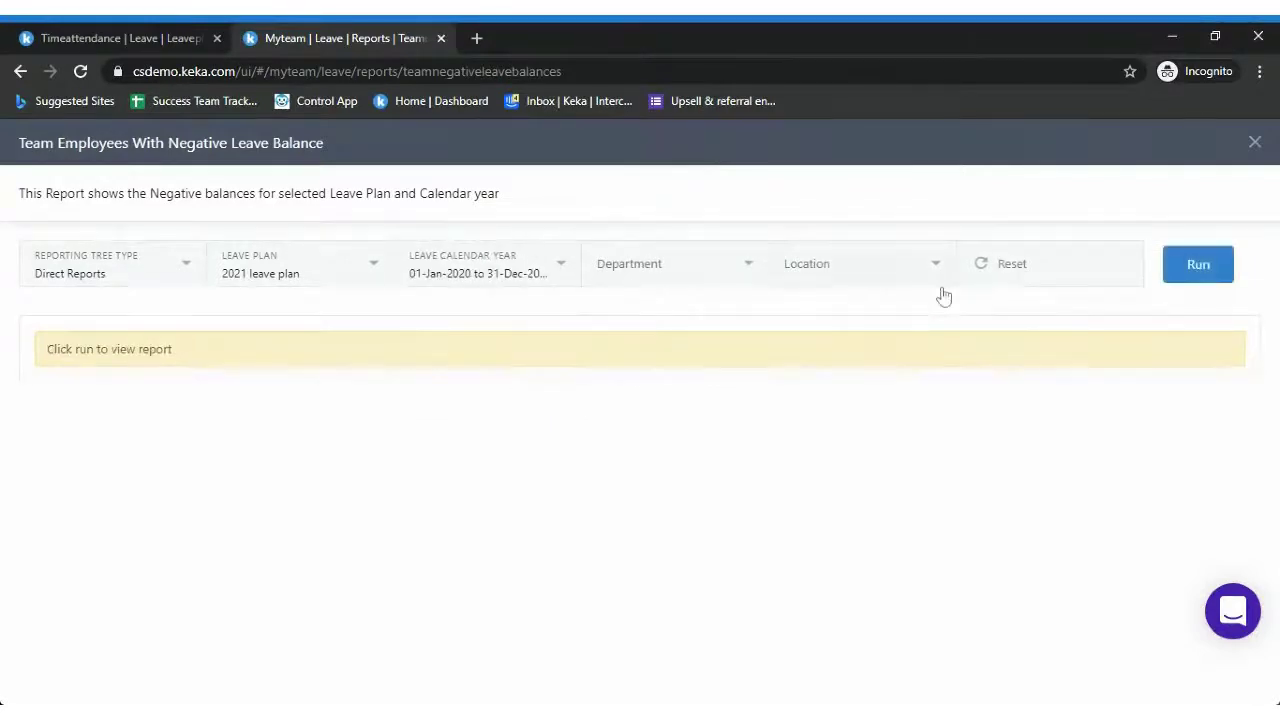
pyautogui.click(1216, 266)
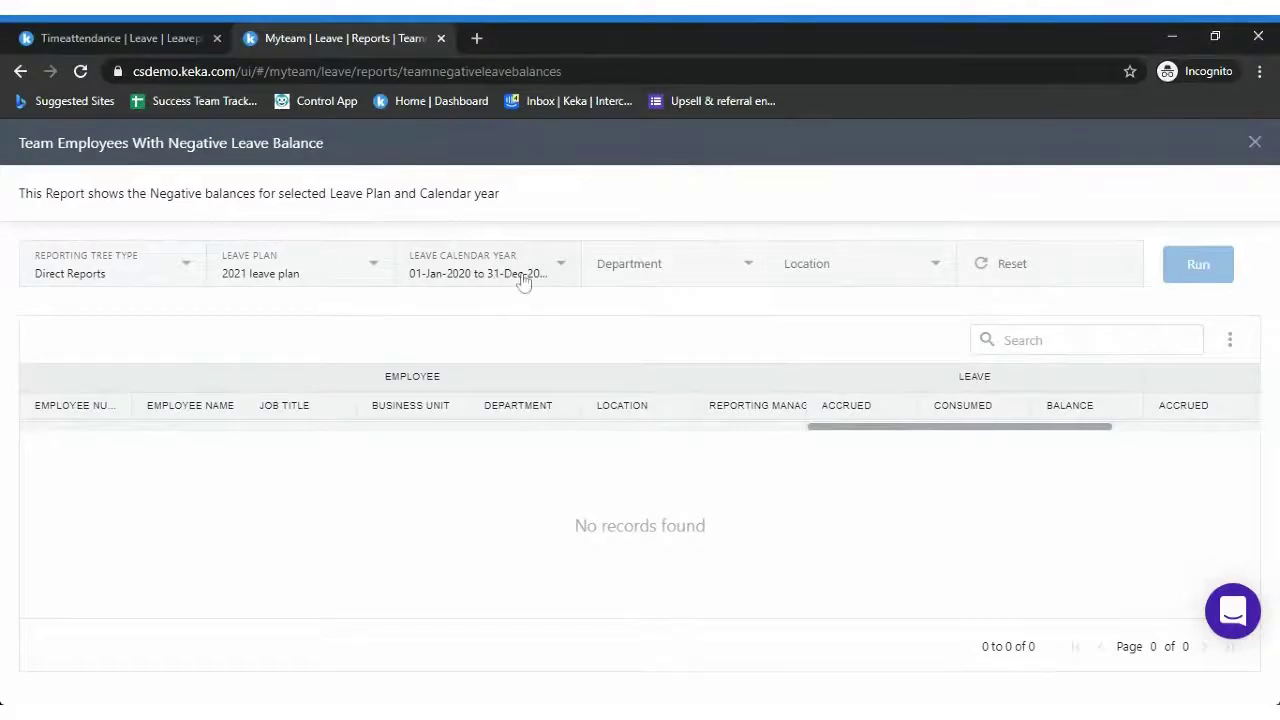
# Close the report and scroll the Leave Reports list down to Opening and Closing Leave Balances
pyautogui.click(1252, 143)
pyautogui.scroll(-1, 1045, 147)
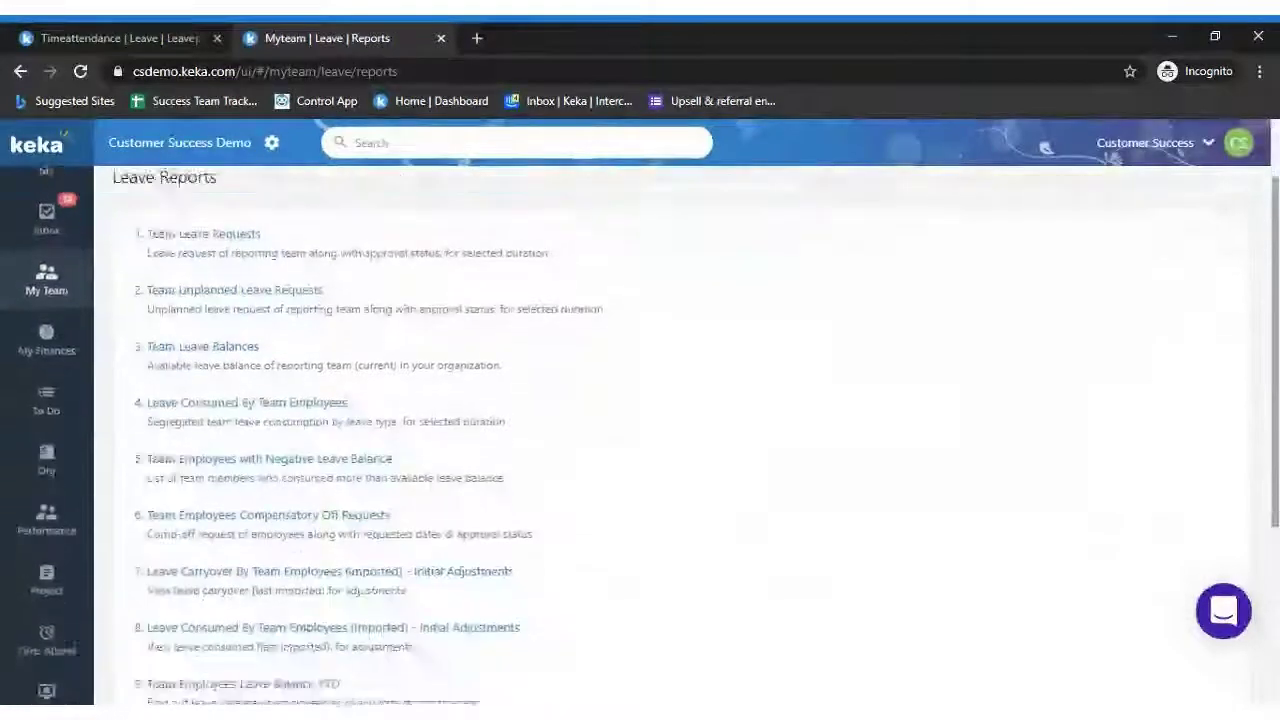
pyautogui.scroll(-1, 1045, 147)
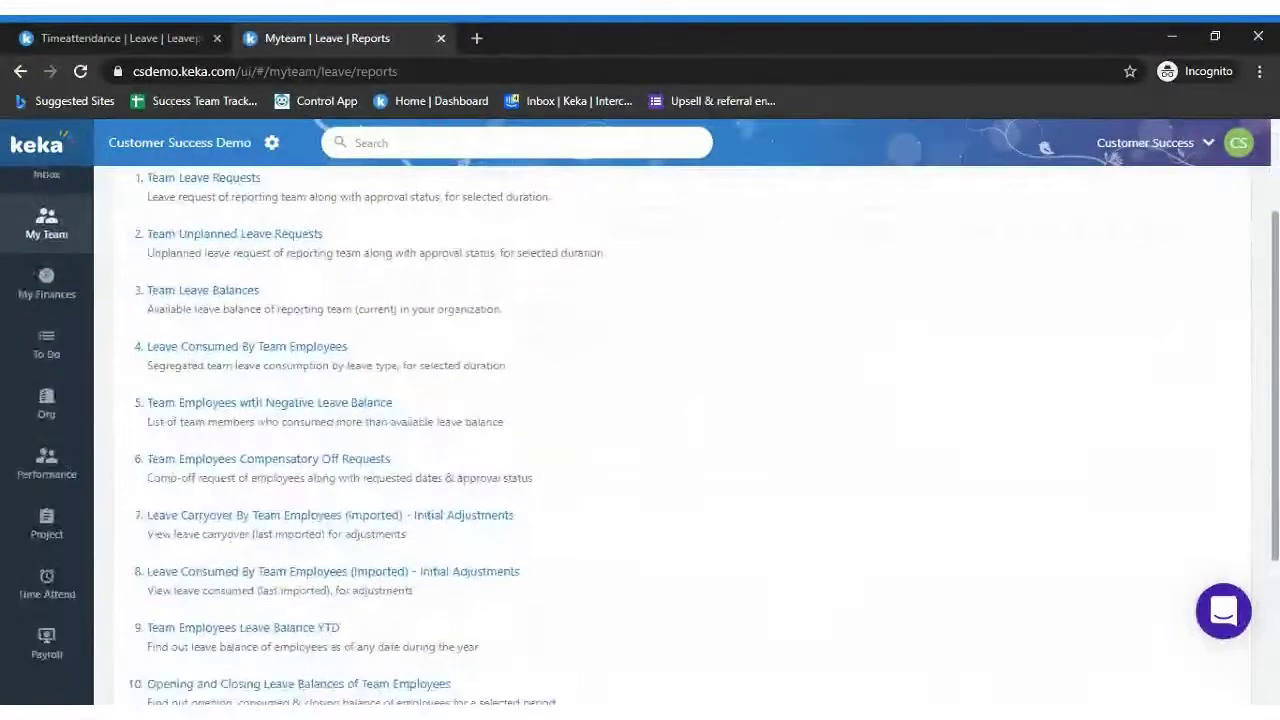
pyautogui.scroll(-2, 1045, 147)
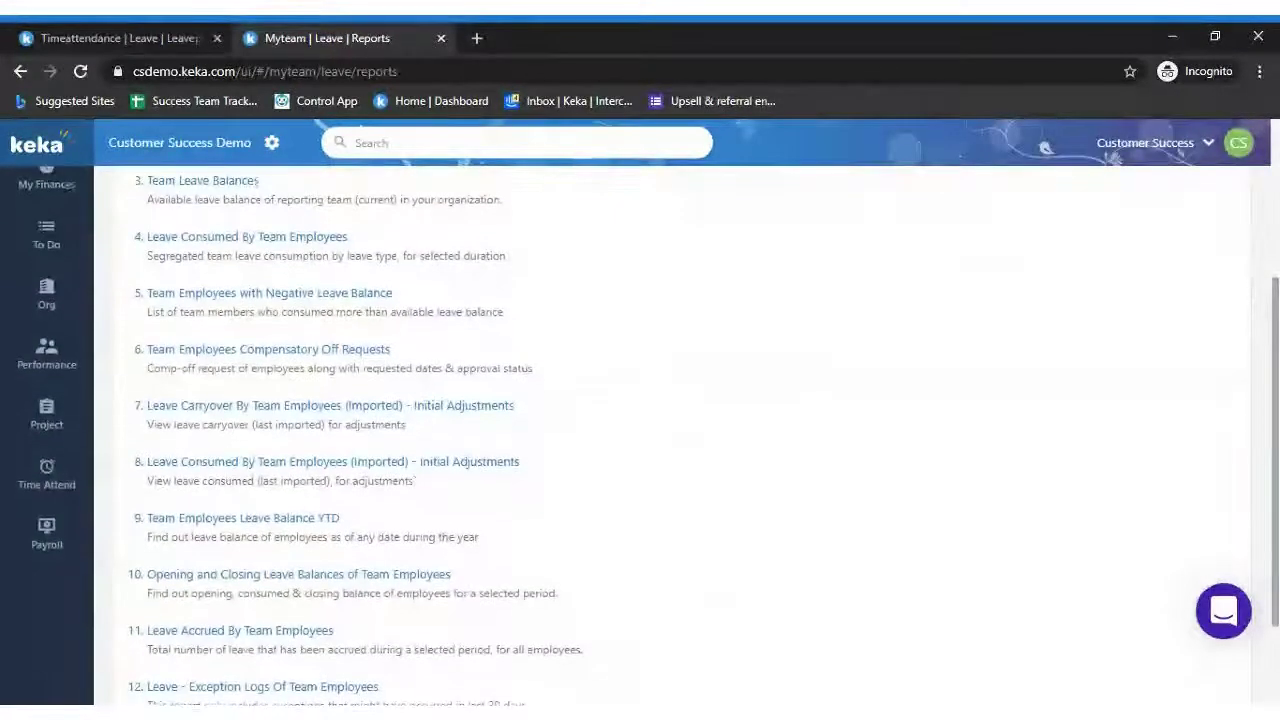
pyautogui.scroll(-2, 1045, 147)
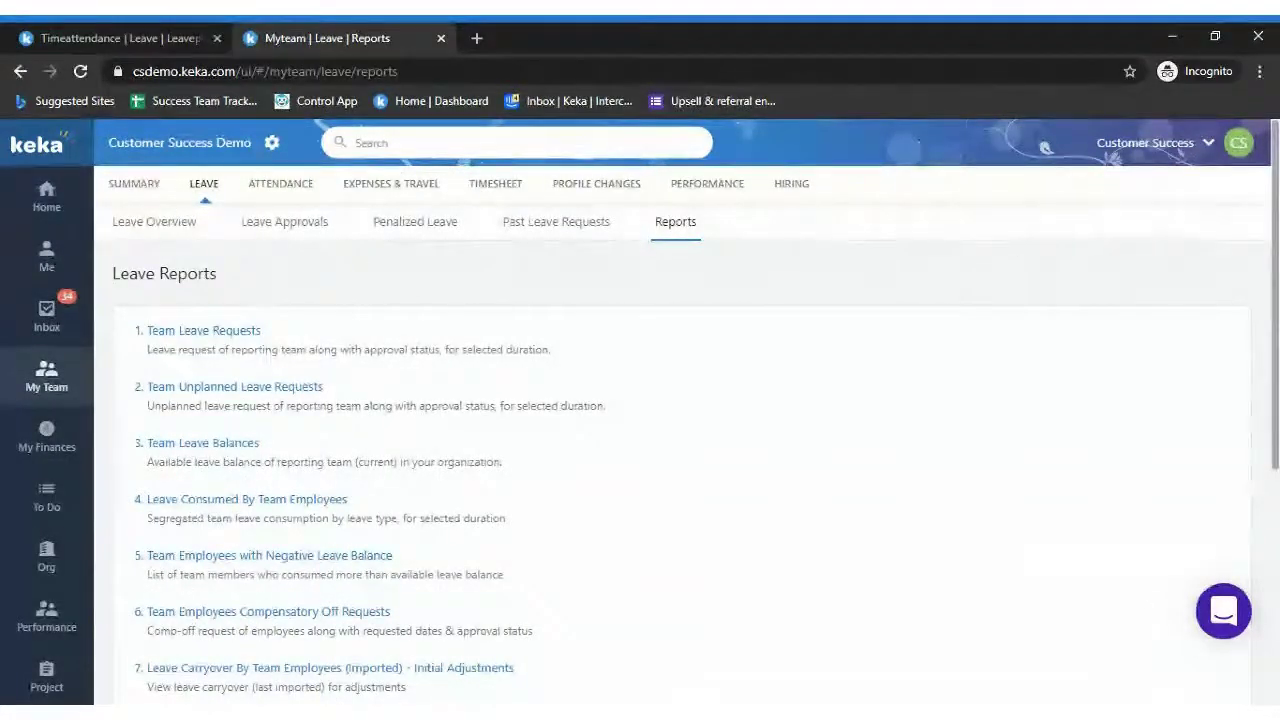
pyautogui.scroll(-2, 791, 574)
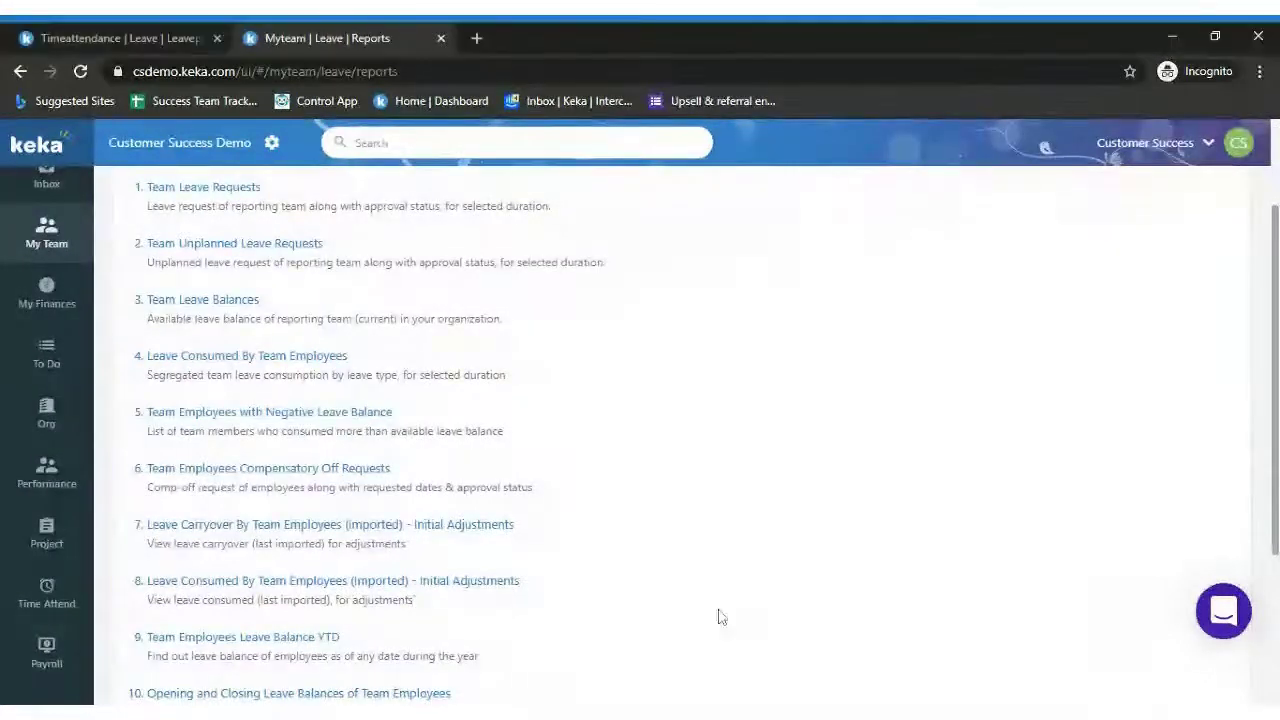
# From Time & Attendance, open Pending Leave Approvals and inspect the department, location, leave type and status filters
pyautogui.click(46, 605)
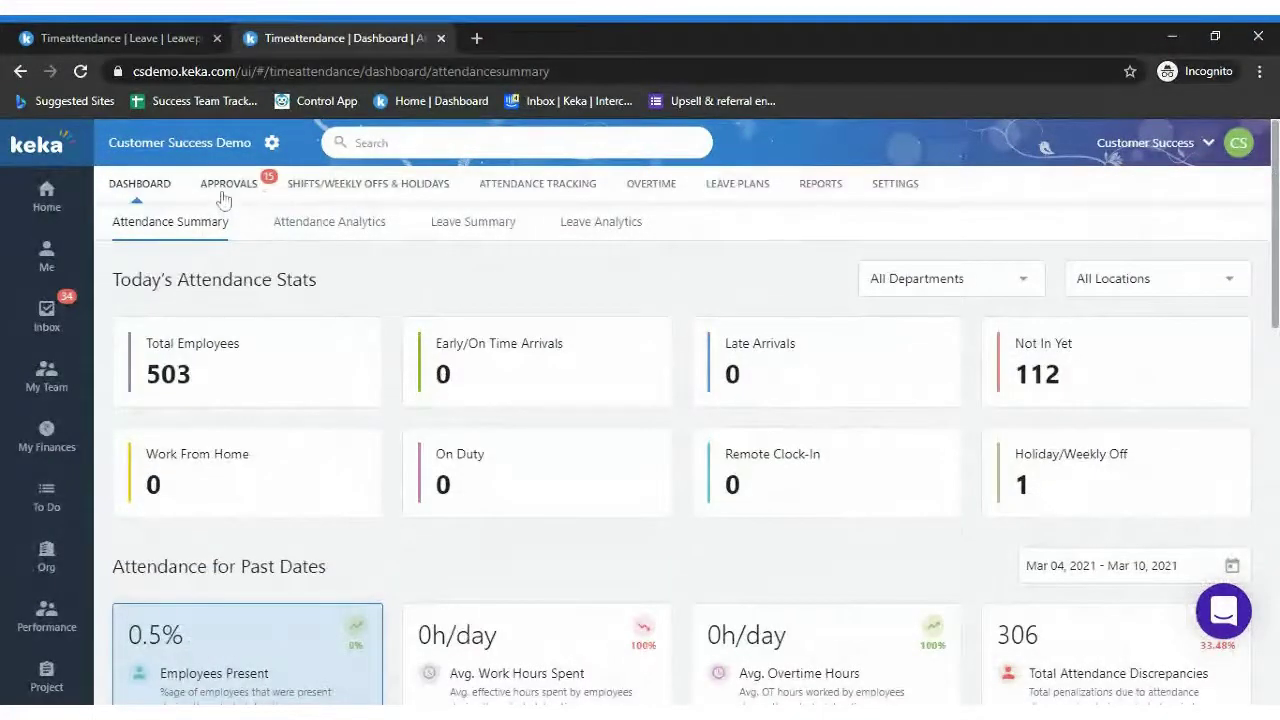
pyautogui.click(225, 187)
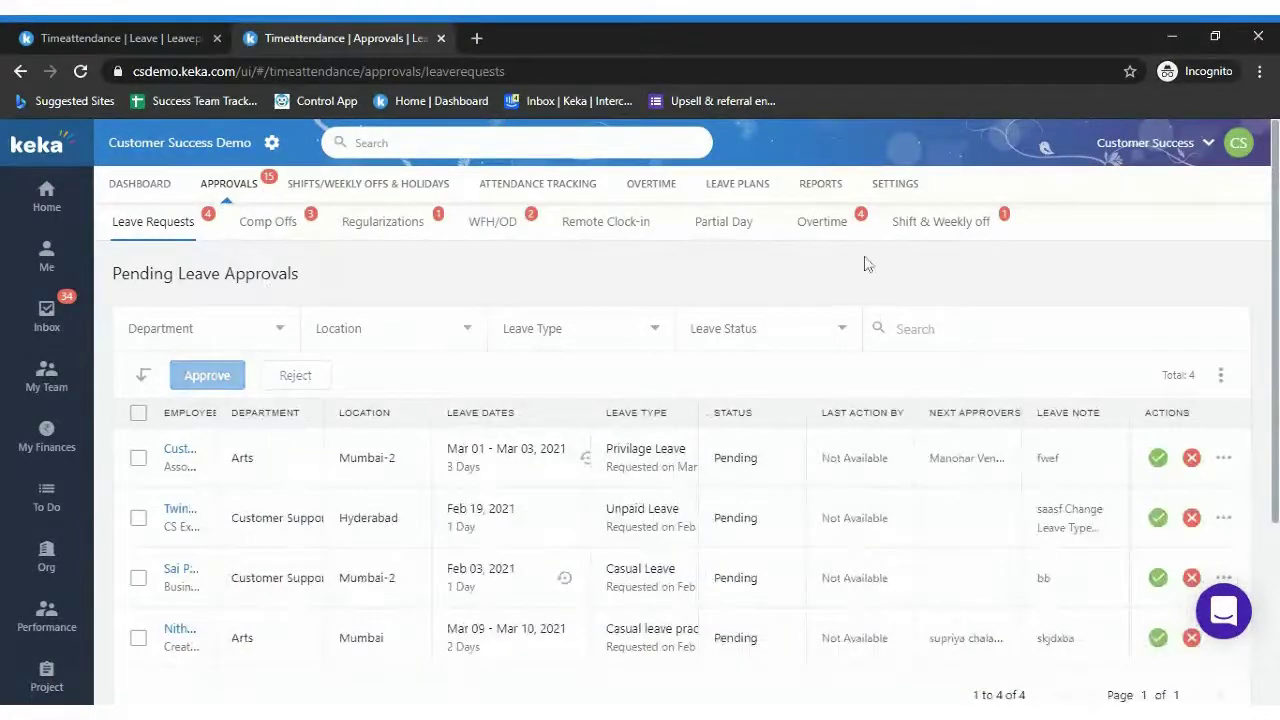
pyautogui.scroll(-1, 640, 420)
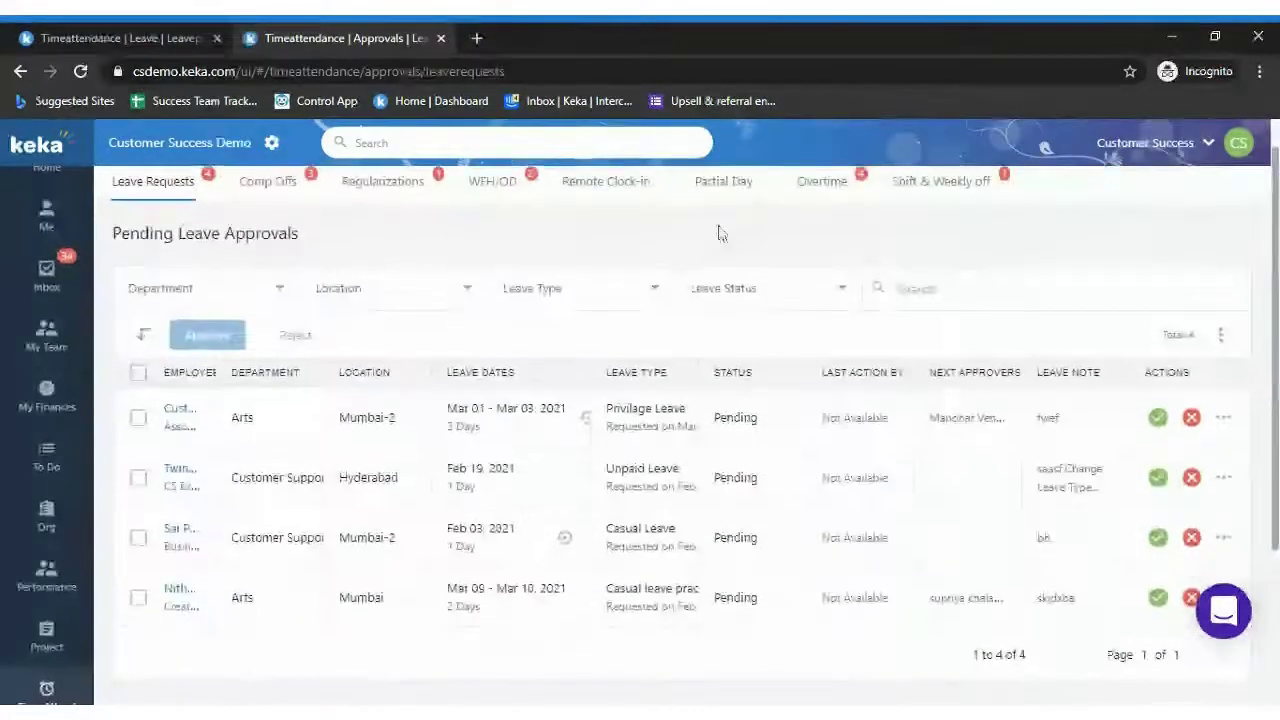
pyautogui.click(232, 305)
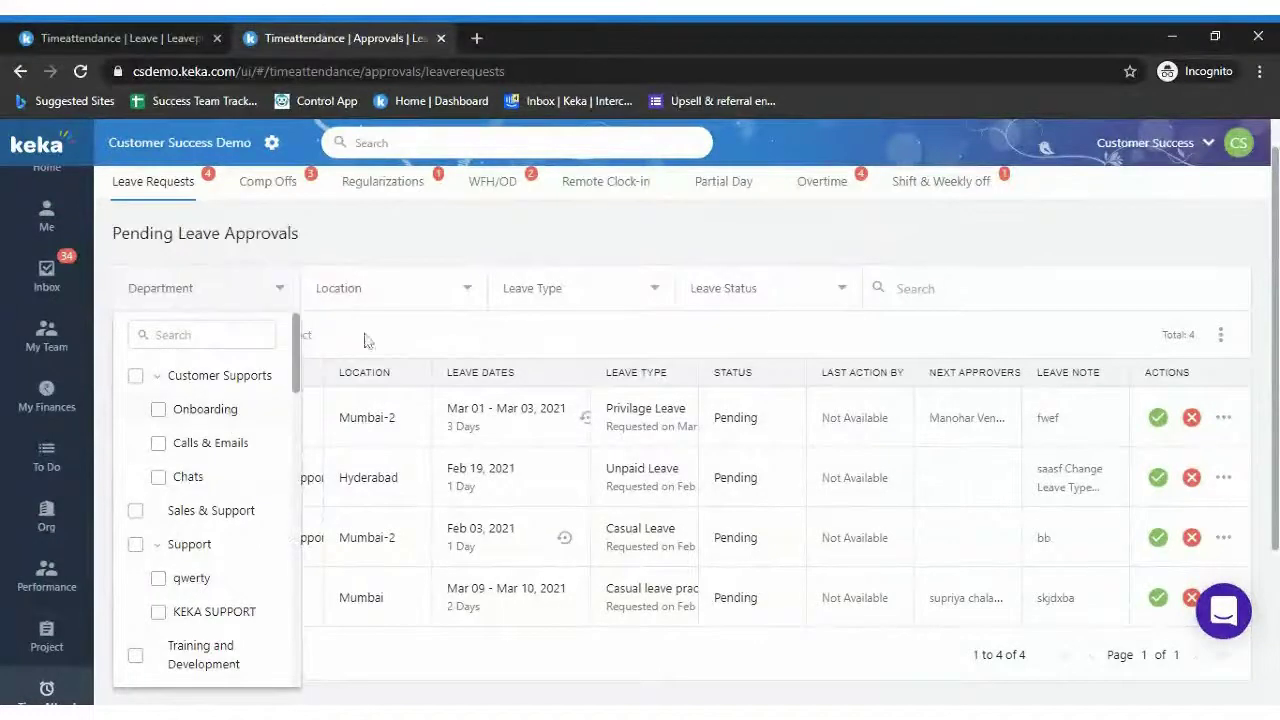
pyautogui.click(397, 300)
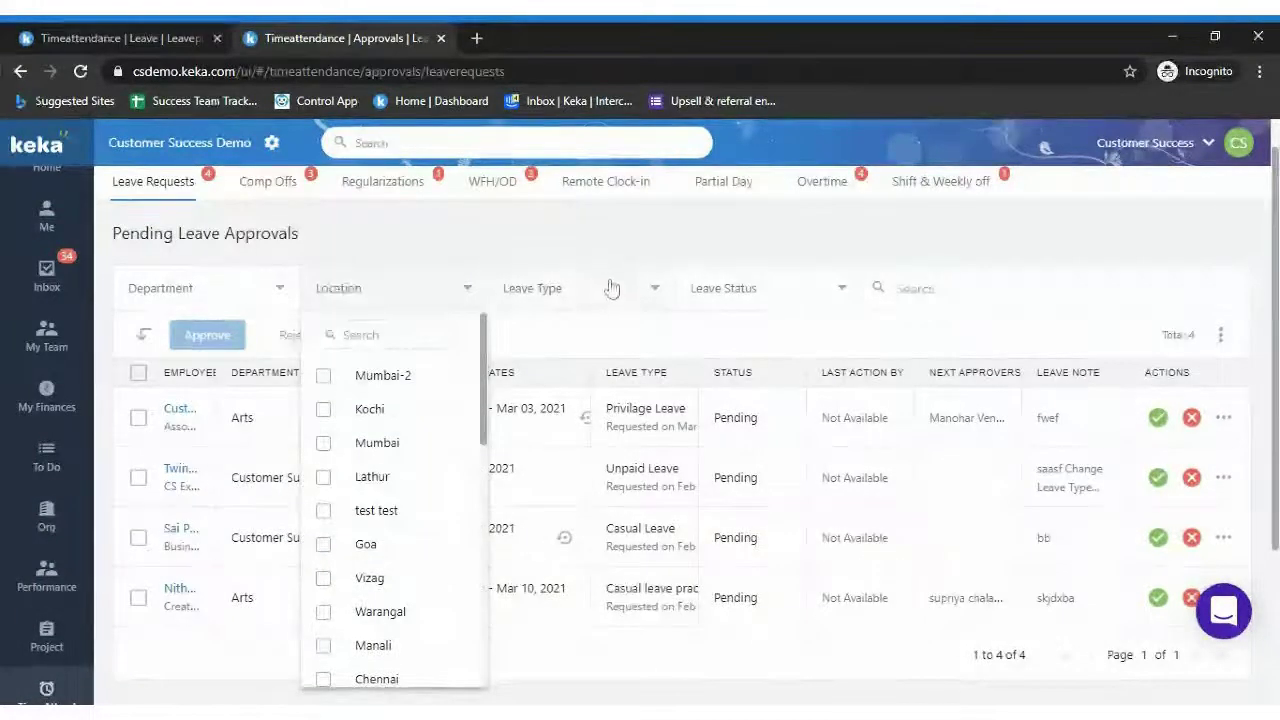
pyautogui.click(611, 291)
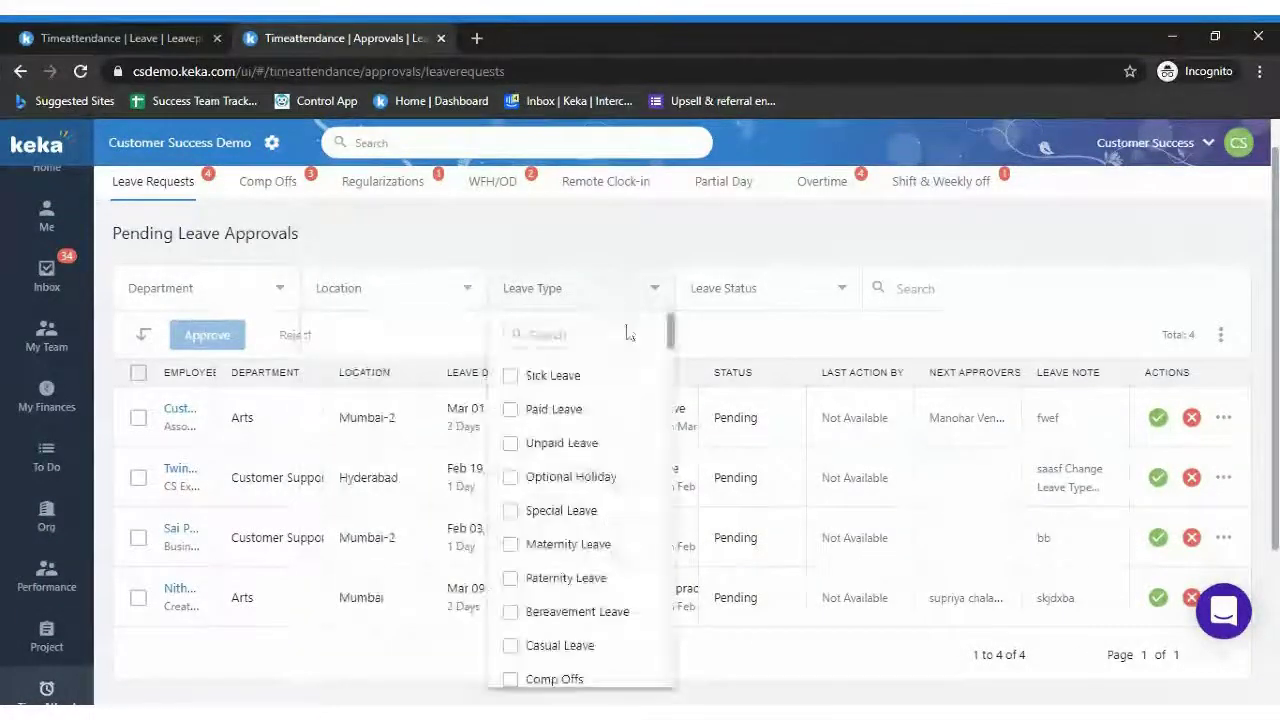
pyautogui.click(787, 310)
pyautogui.click(787, 305)
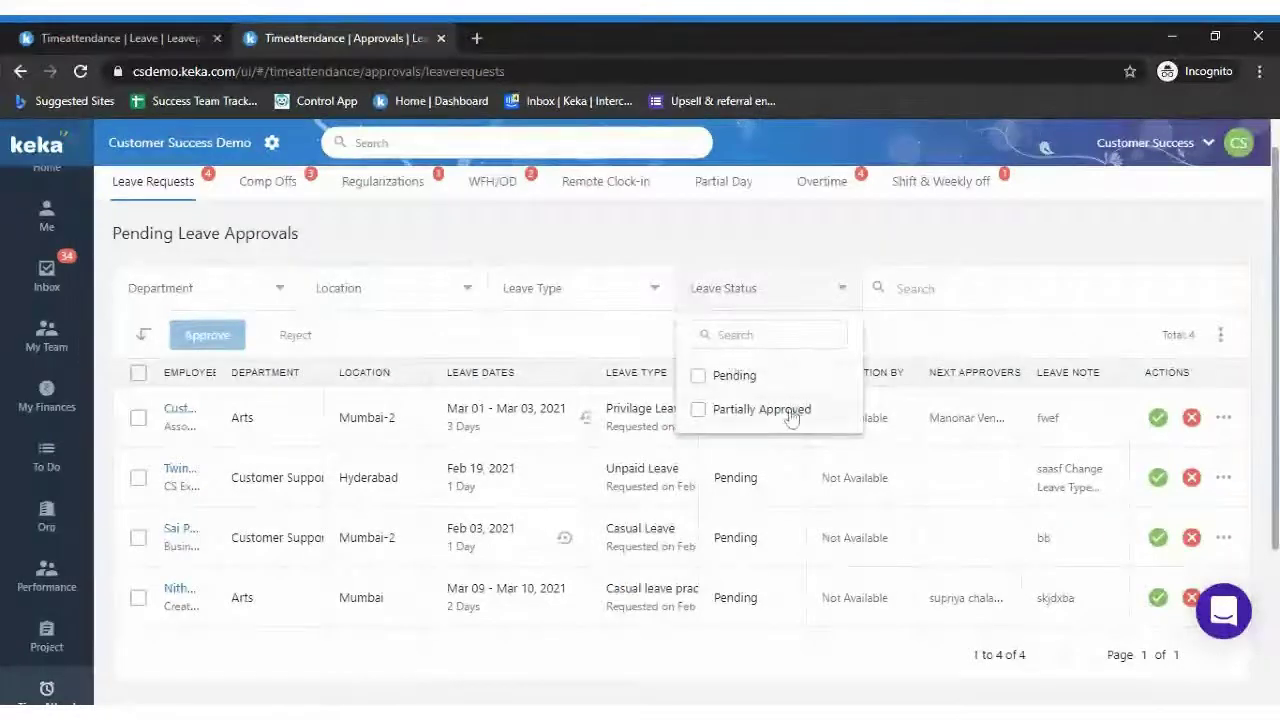
pyautogui.click(773, 313)
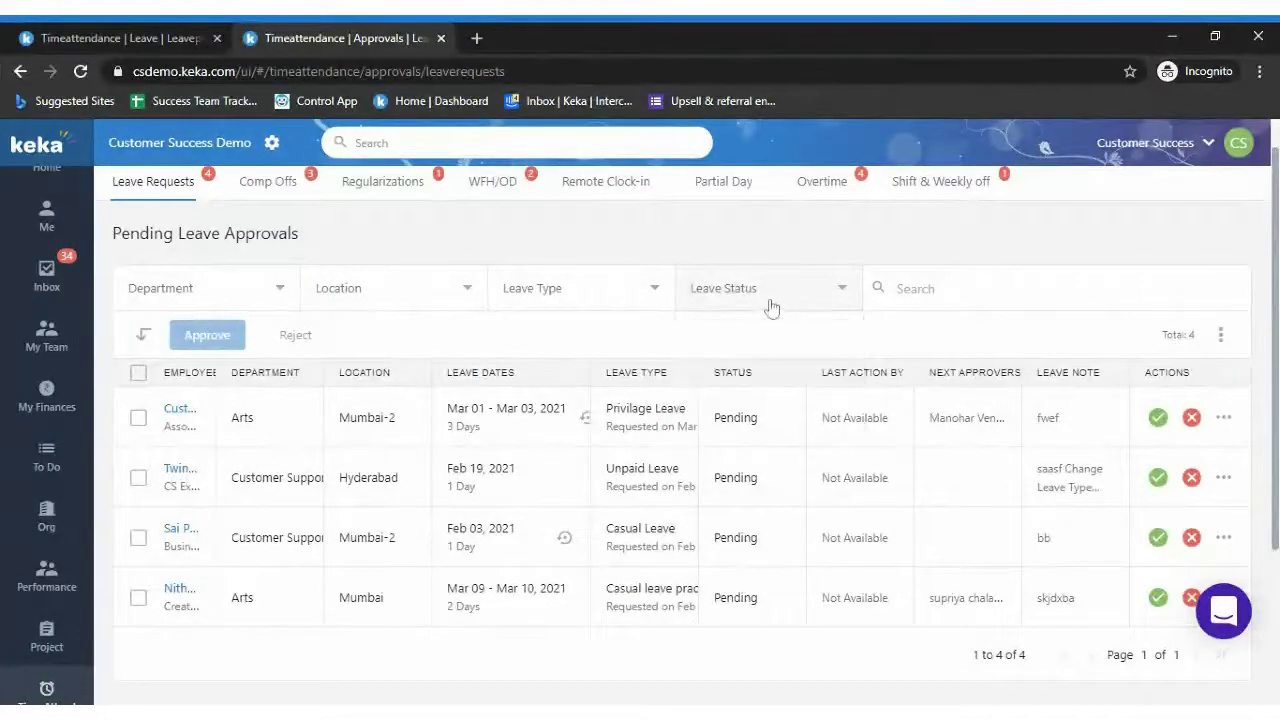
# Try the Paid Leave and Casual Leave type filters, then clear them to show all 4 requests
pyautogui.click(656, 292)
pyautogui.click(552, 414)
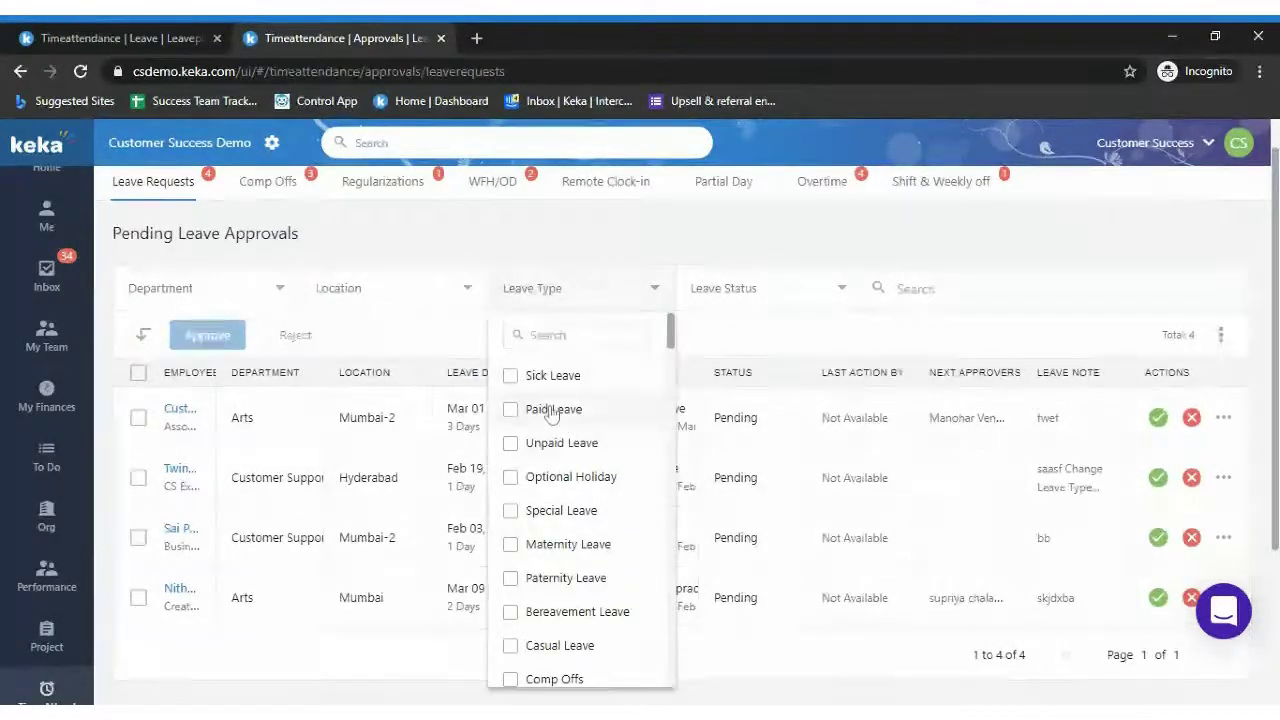
pyautogui.click(553, 411)
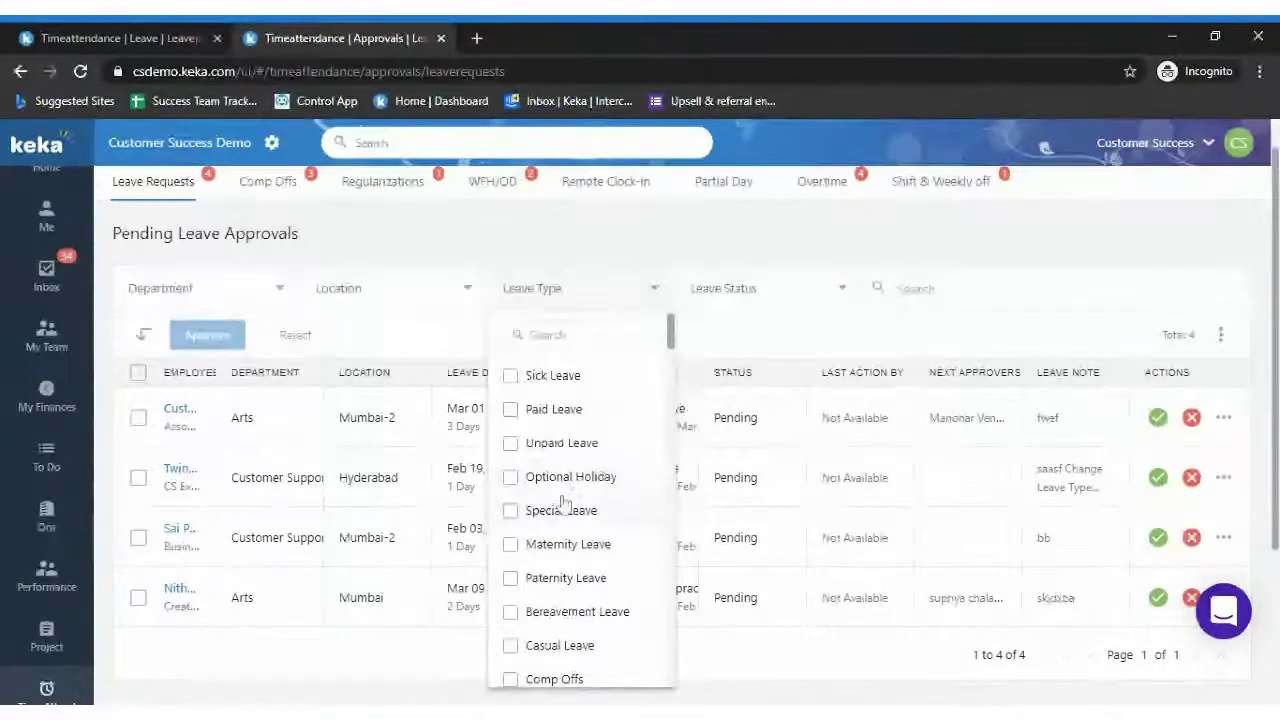
pyautogui.click(870, 316)
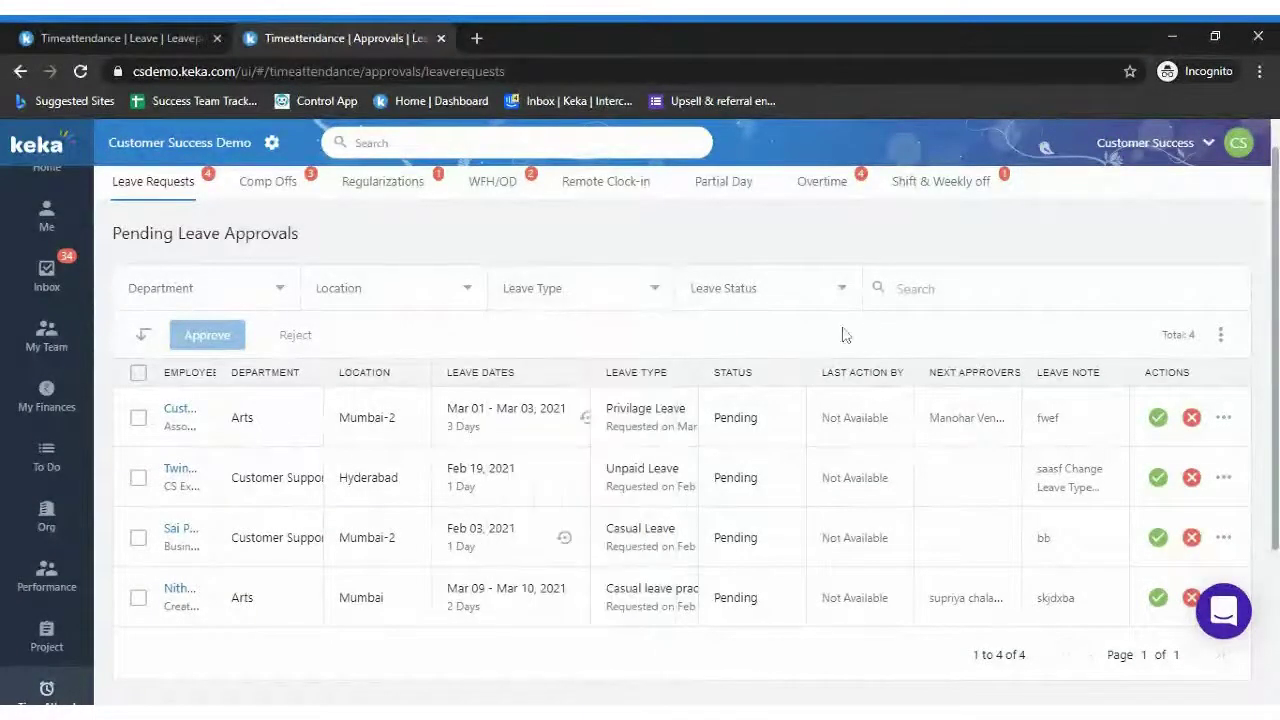
pyautogui.click(601, 304)
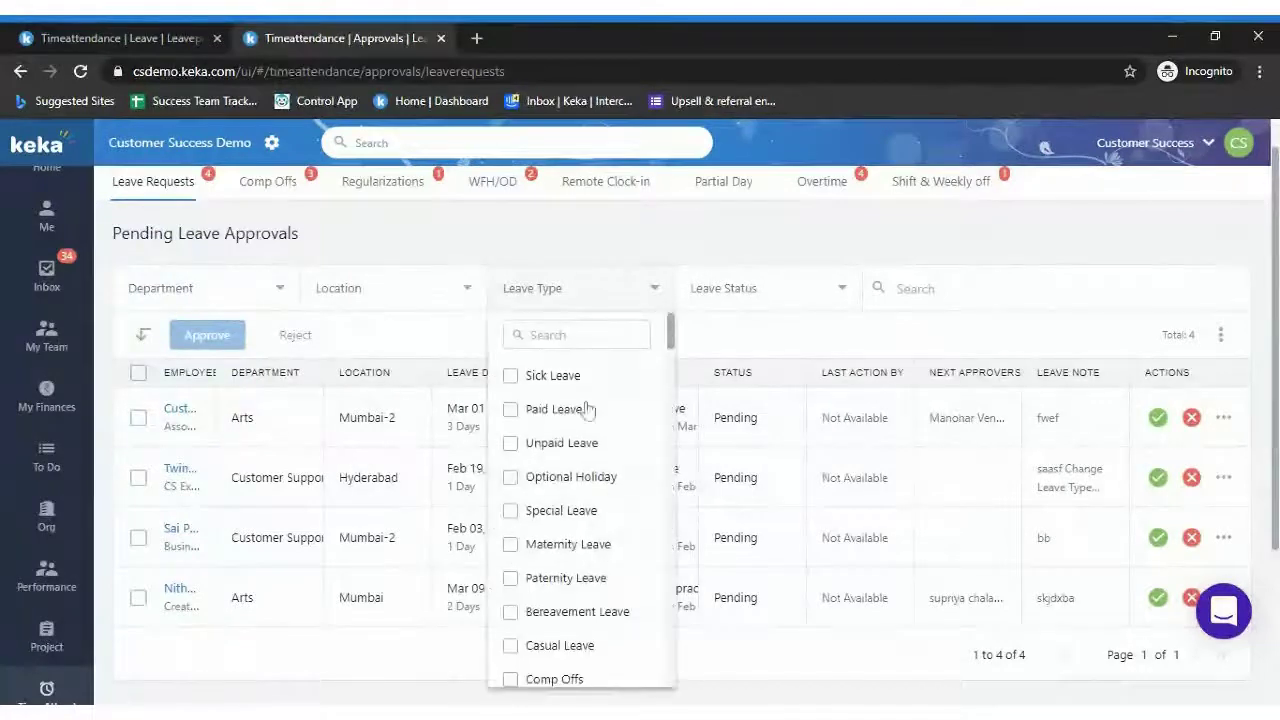
pyautogui.click(560, 648)
pyautogui.click(868, 502)
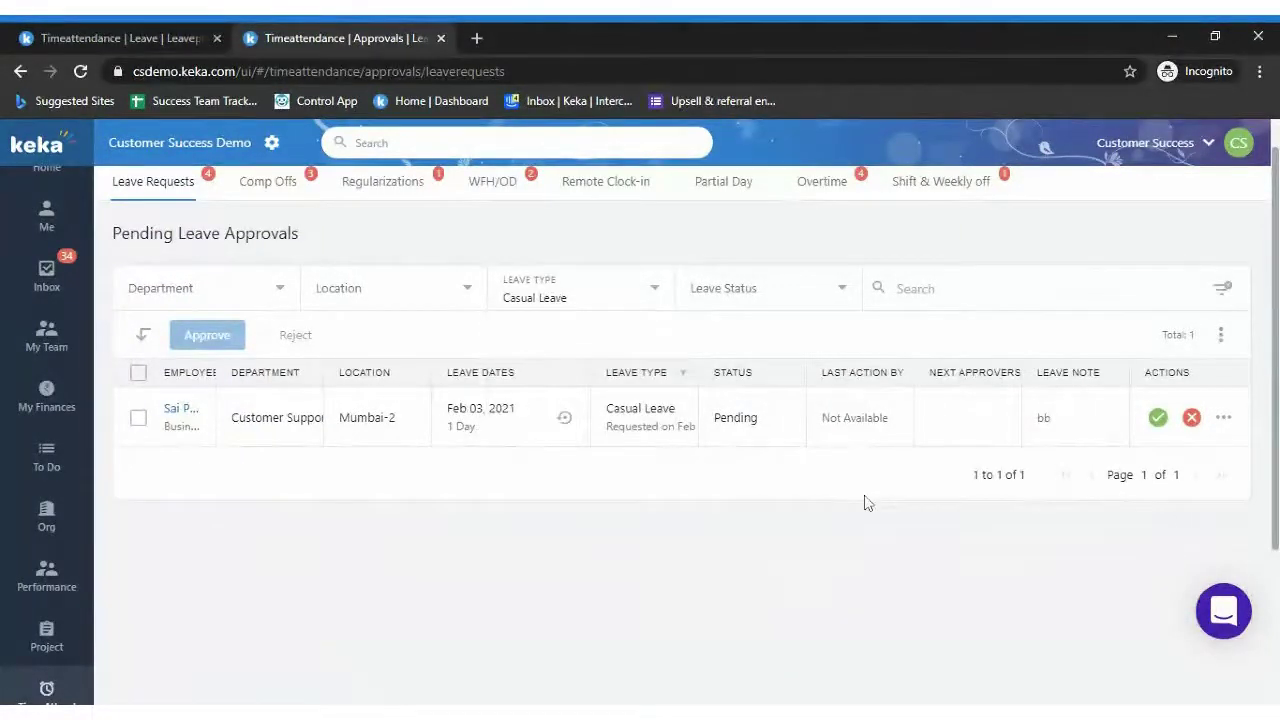
pyautogui.click(618, 290)
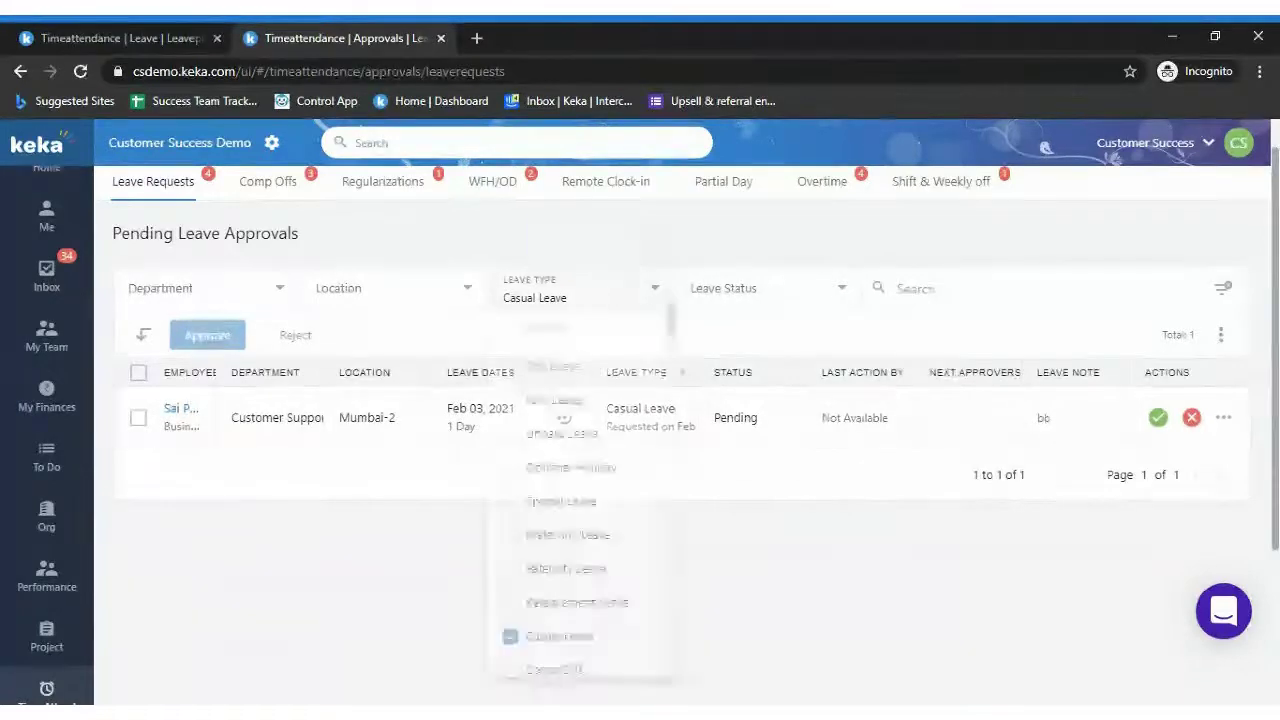
pyautogui.click(560, 648)
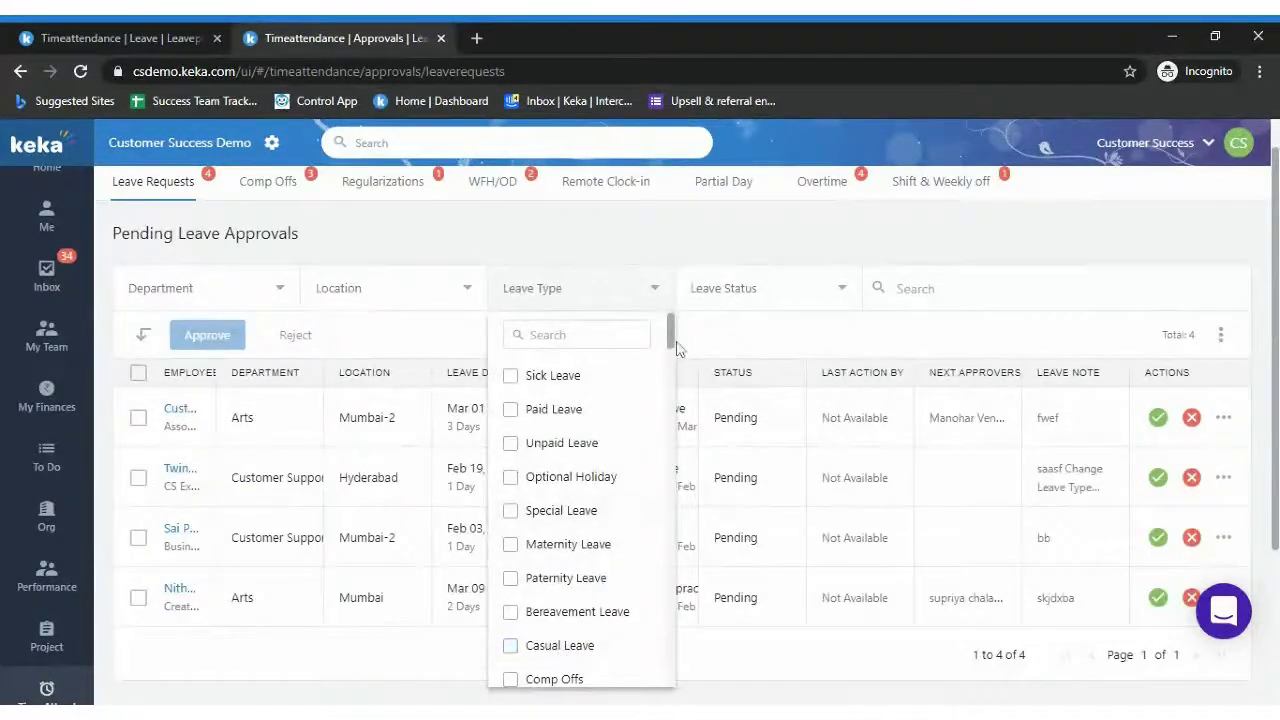
pyautogui.moveTo(673, 344)
pyautogui.mouseDown()
pyautogui.moveTo(673, 362)
pyautogui.moveTo(683, 357)
pyautogui.mouseUp()
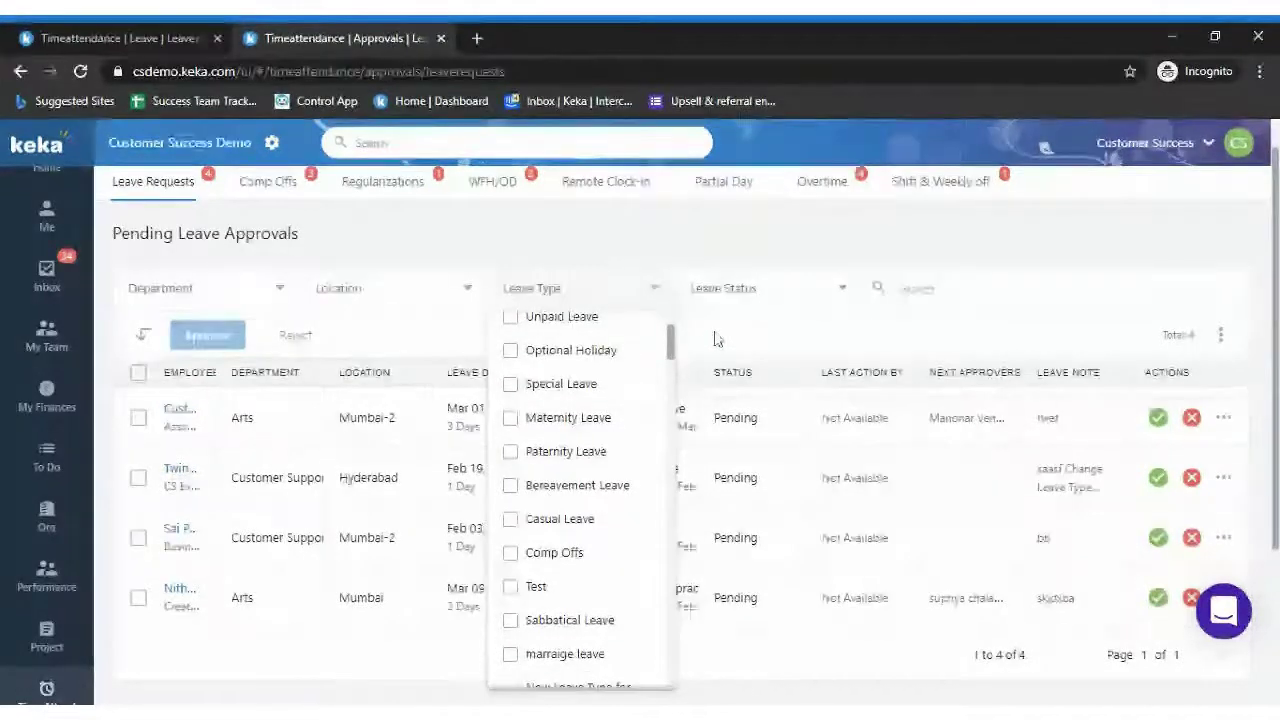
pyautogui.click(716, 340)
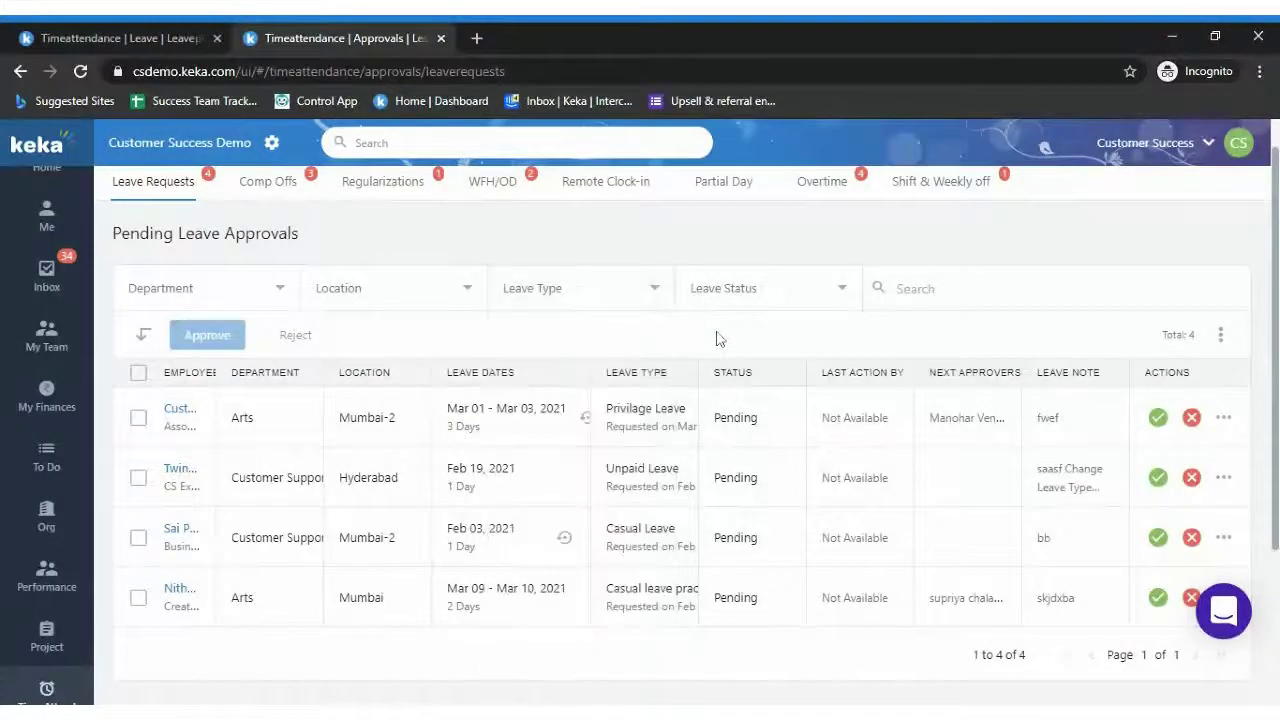
# Sort by leave type descending, cancel a bulk approval of all four requests, then view Comp Offs
pyautogui.click(668, 374)
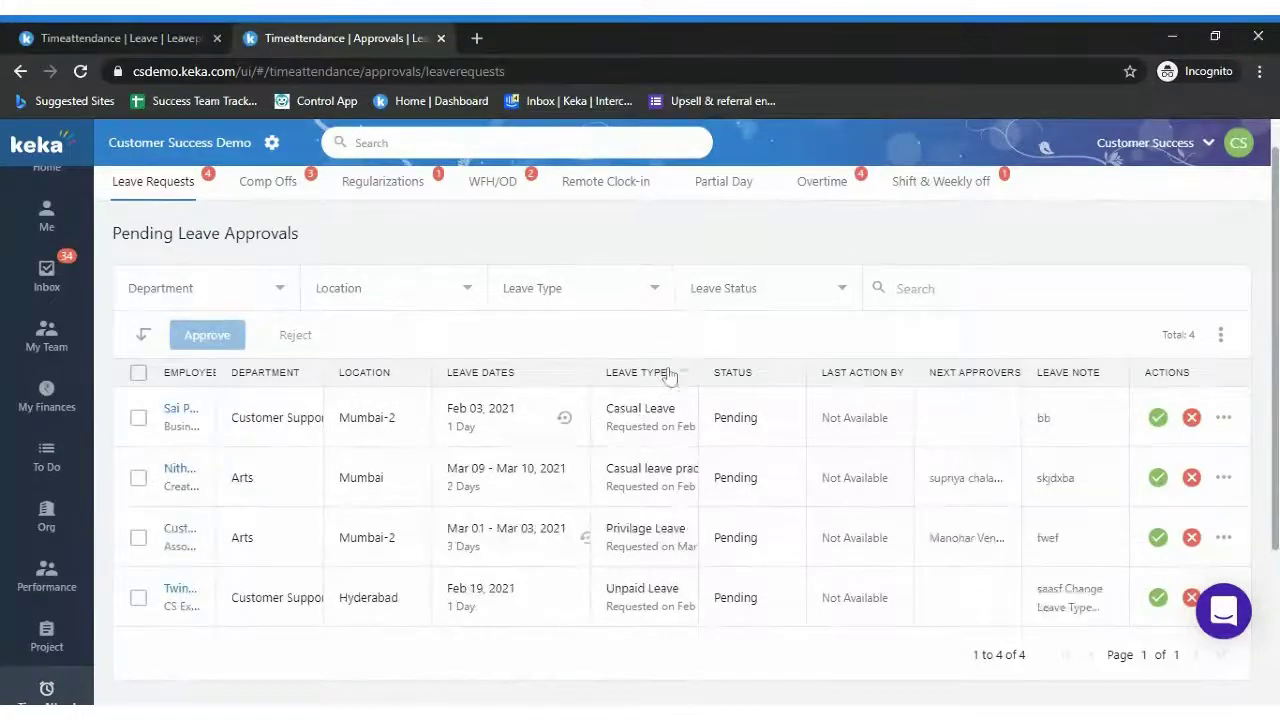
pyautogui.click(672, 374)
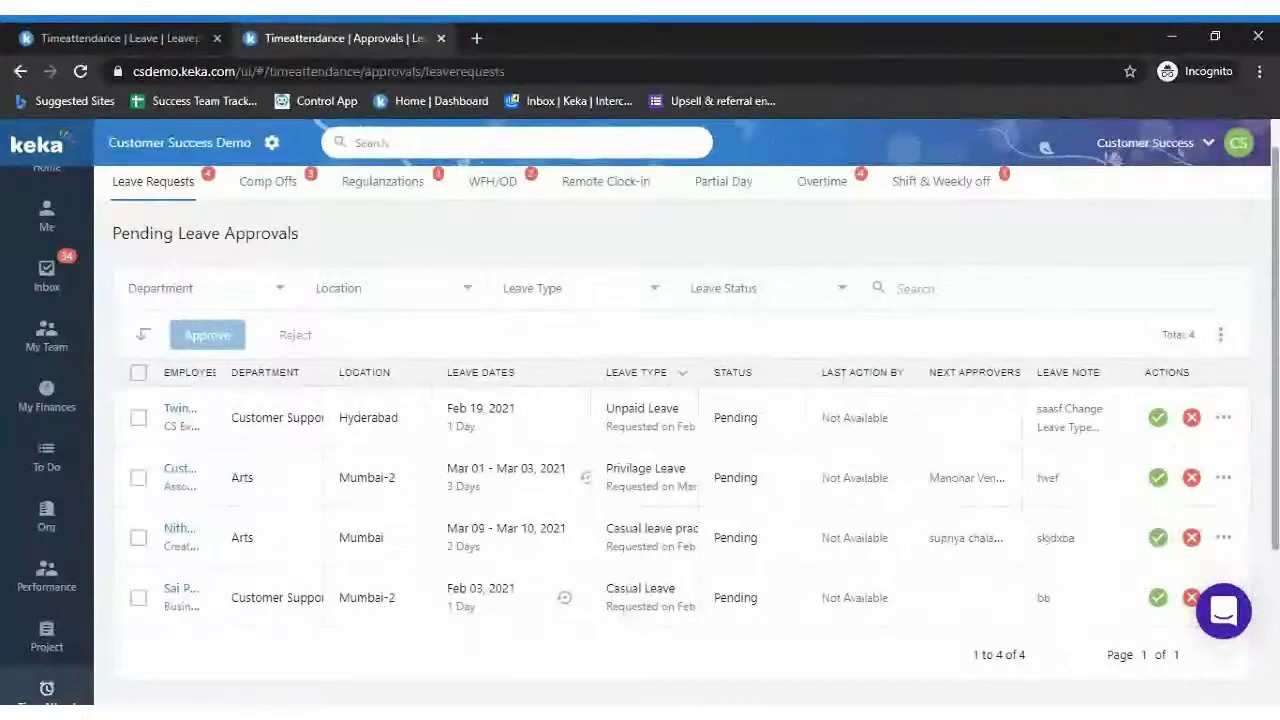
pyautogui.click(138, 374)
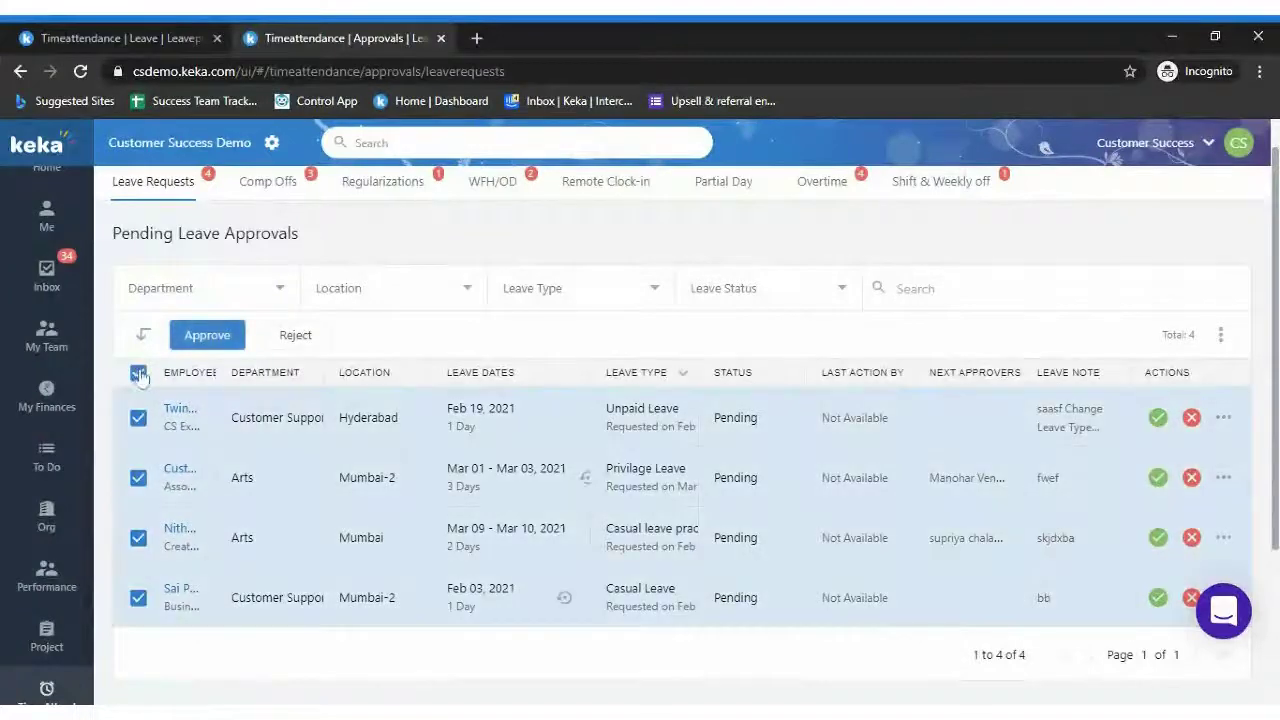
pyautogui.click(222, 337)
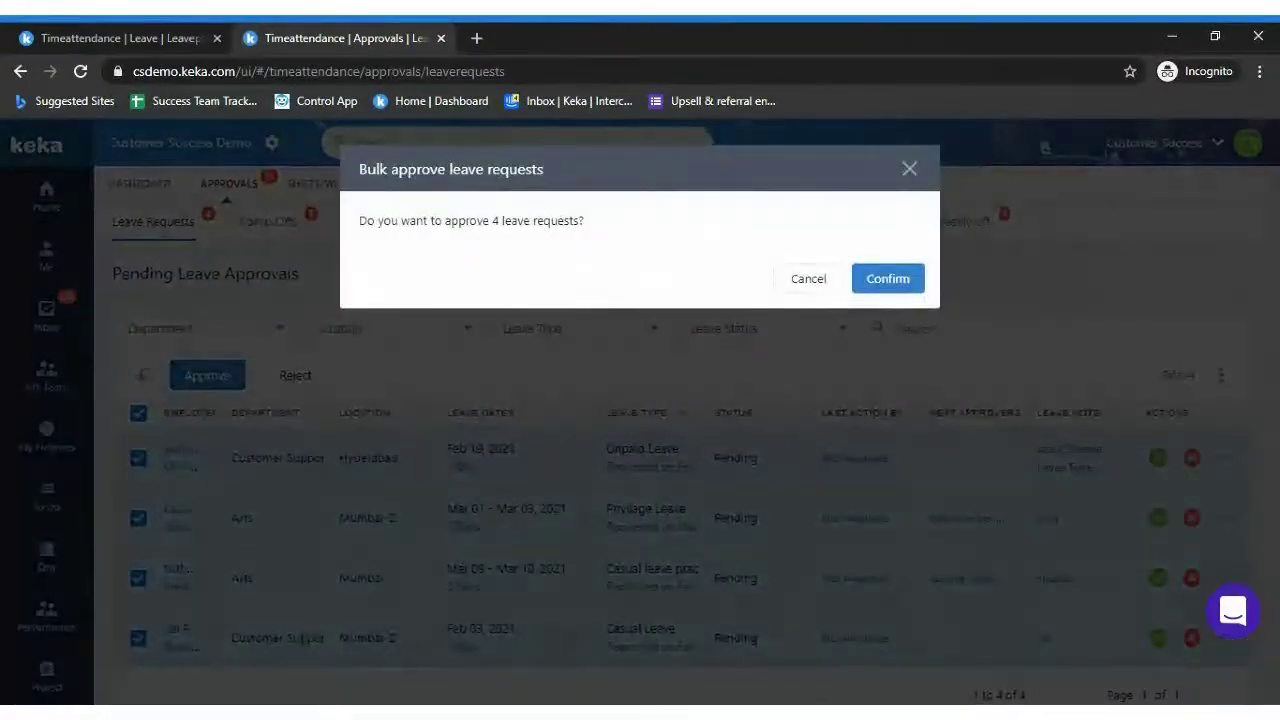
pyautogui.click(810, 281)
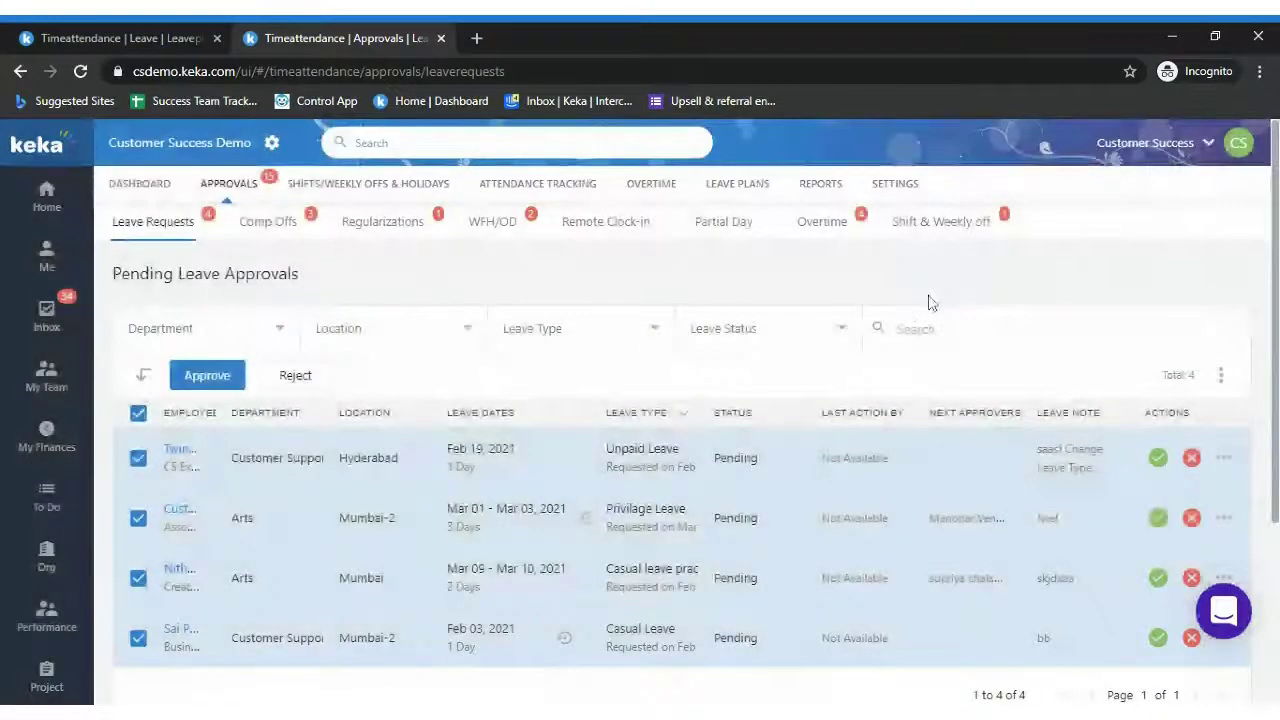
pyautogui.click(268, 232)
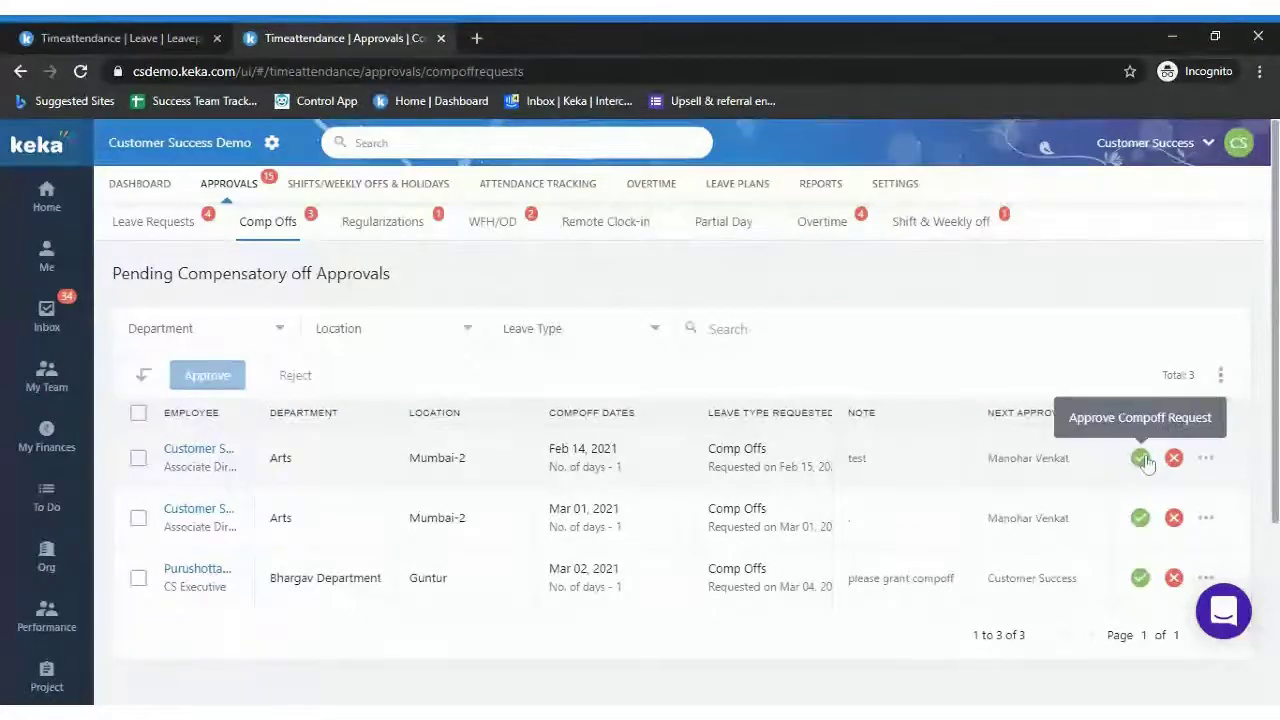
pyautogui.click(1141, 458)
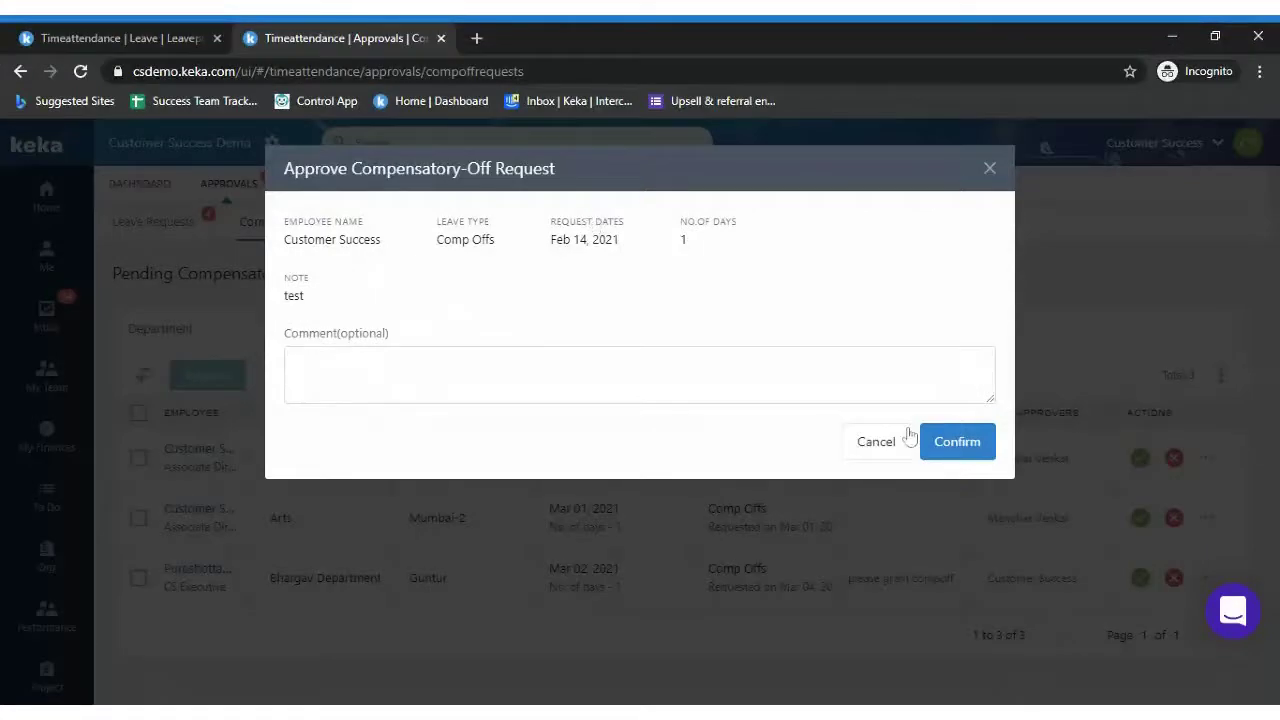
pyautogui.click(871, 446)
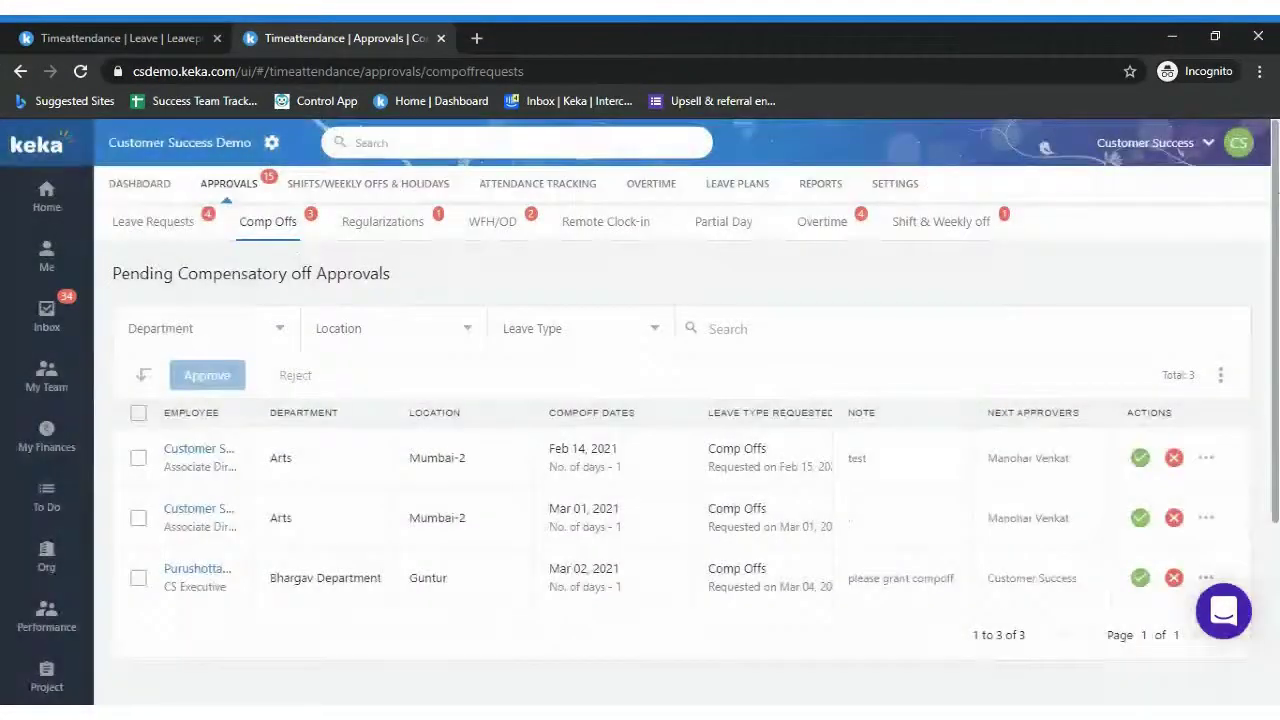
pyautogui.scroll(-1, 1275, 212)
pyautogui.scroll(-1, 1275, 212)
pyautogui.scroll(2, 780, 180)
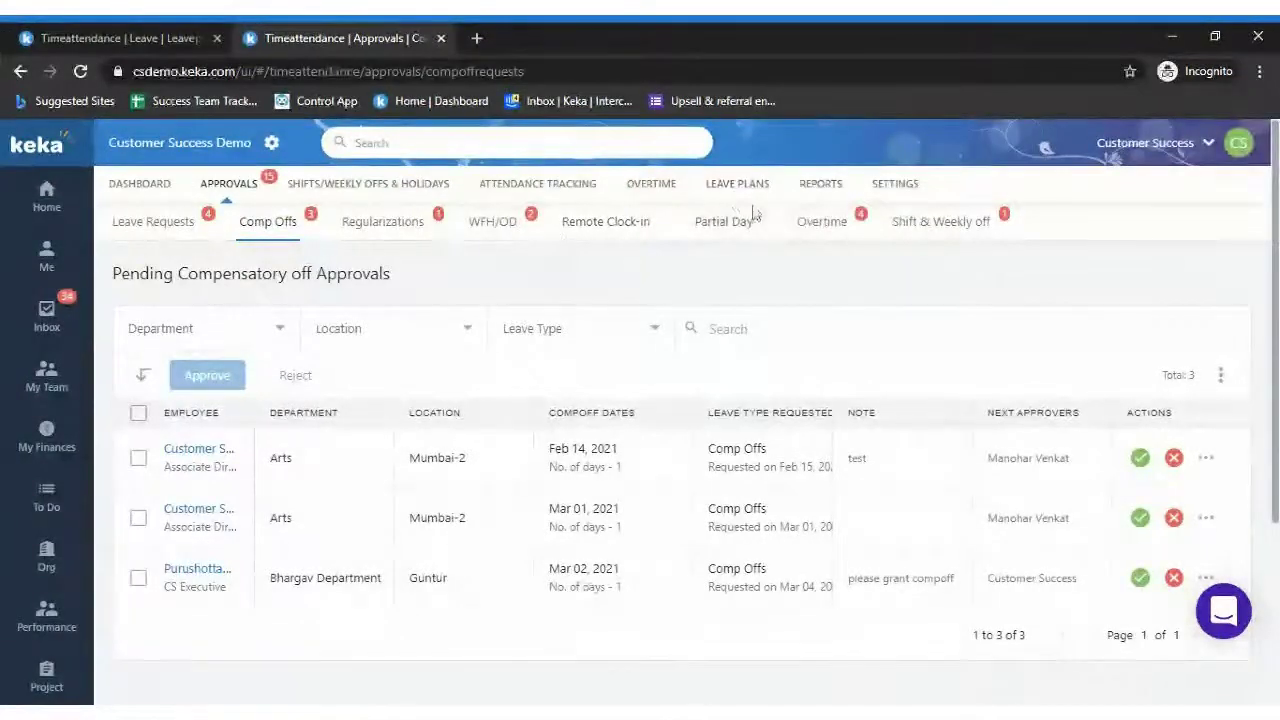
# Open Time & Attendance Reports and scroll through the Leave, Attendance, Punctuality and Negligence categories
pyautogui.click(821, 186)
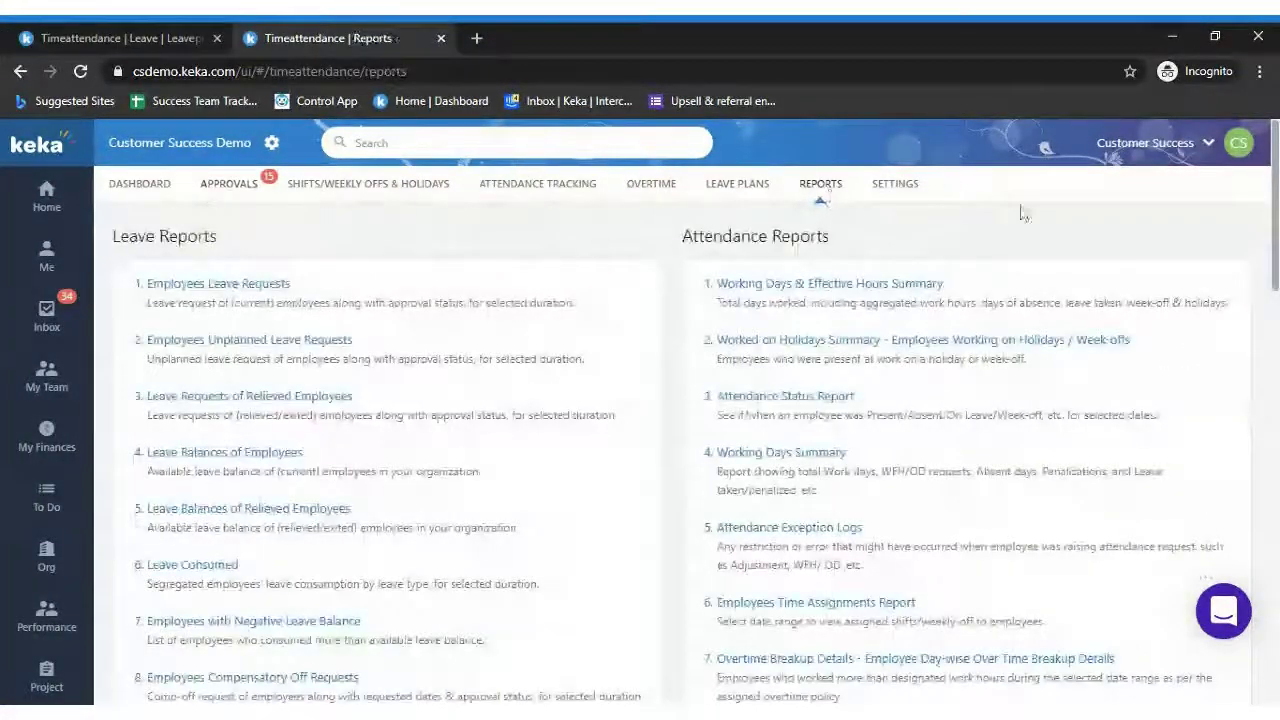
pyautogui.scroll(-1, 821, 200)
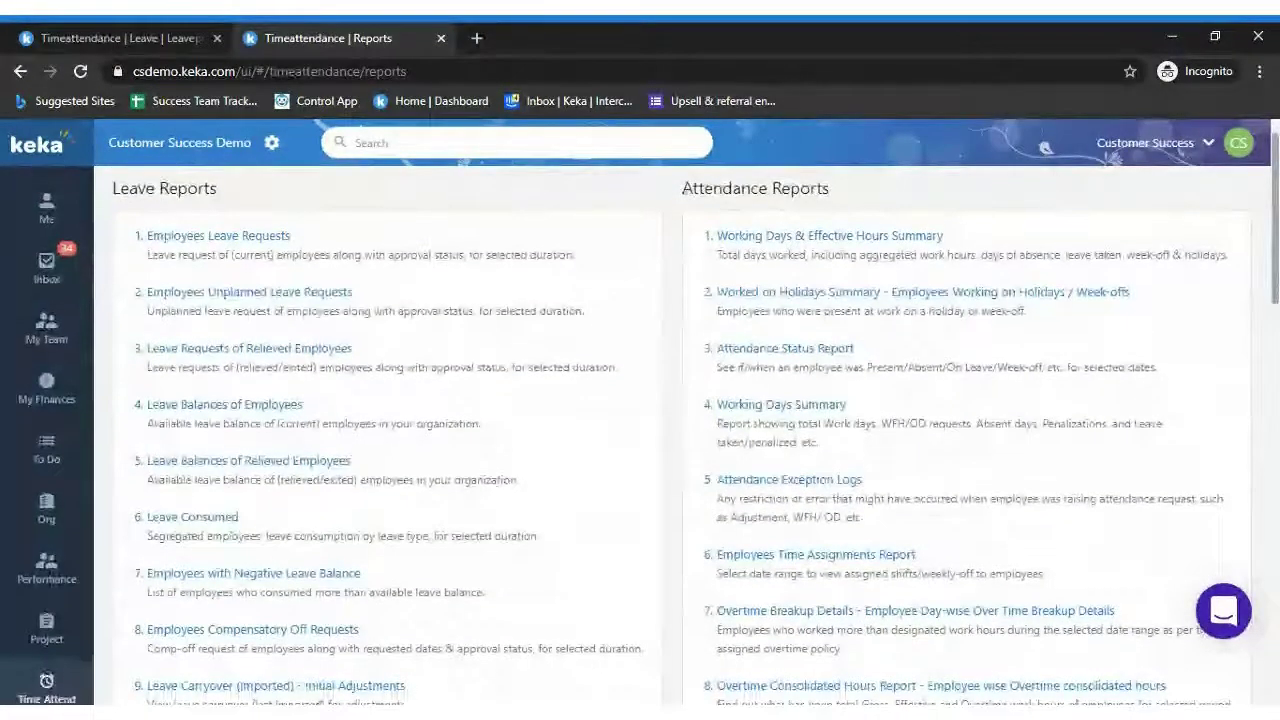
pyautogui.scroll(-1, 1268, 147)
pyautogui.scroll(3, 1268, 147)
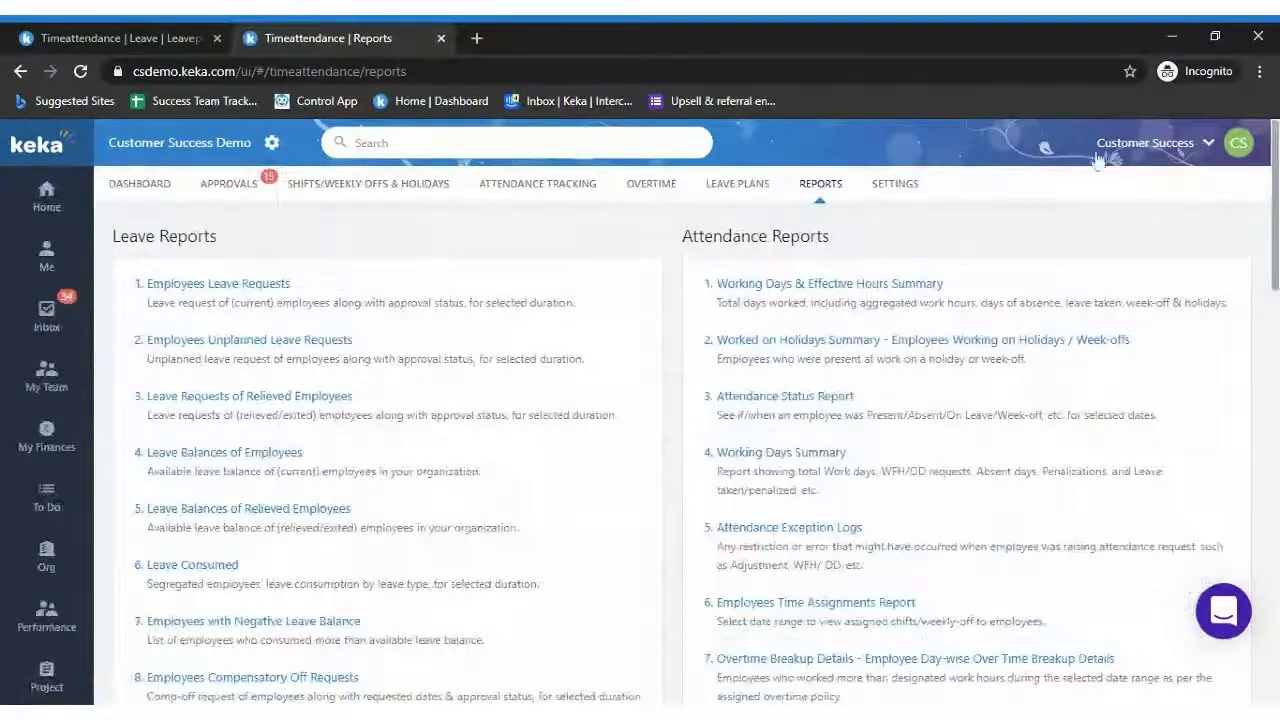
pyautogui.scroll(-5, 1268, 147)
pyautogui.scroll(-2, 1268, 147)
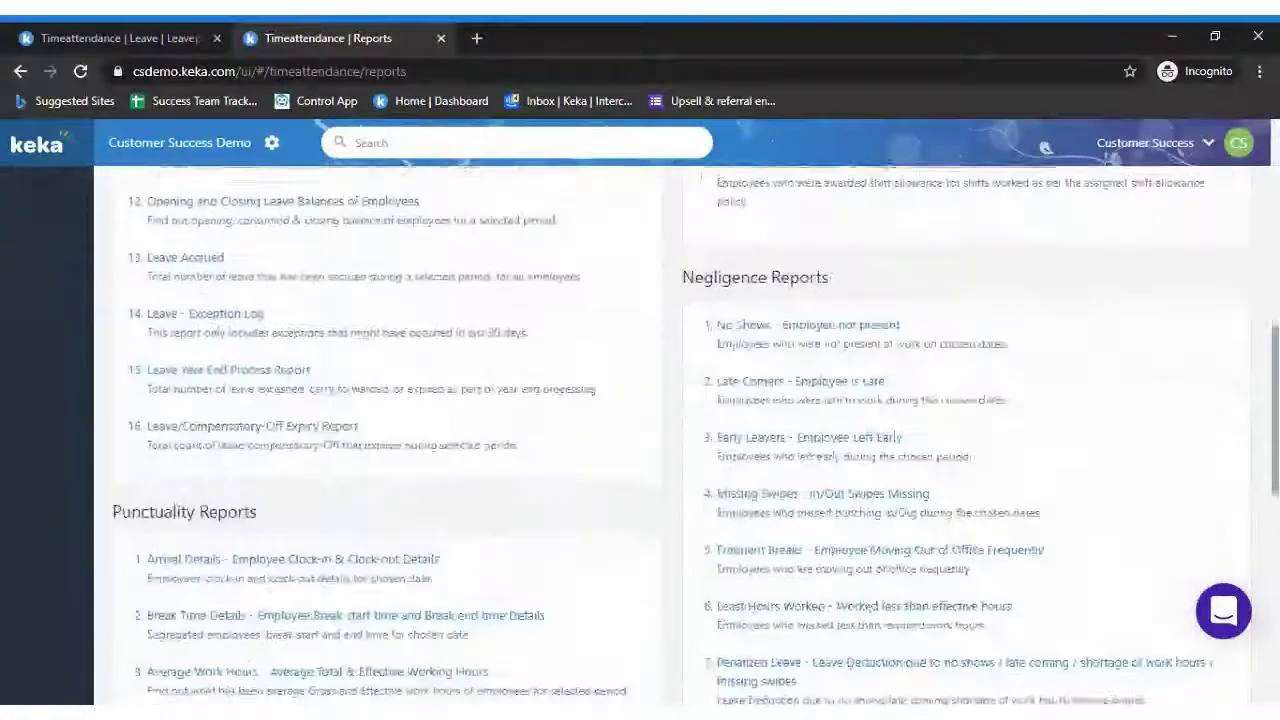
pyautogui.scroll(1, 1268, 147)
pyautogui.scroll(-3, 1268, 147)
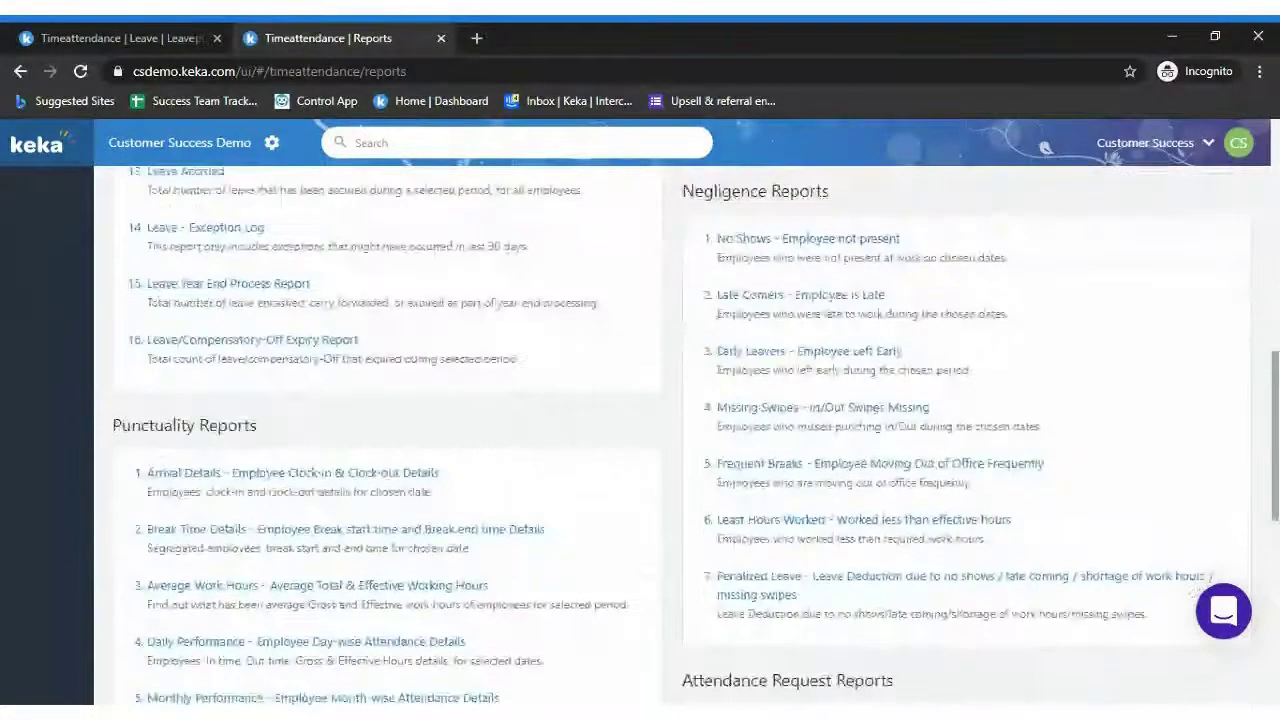
pyautogui.scroll(5, 1268, 147)
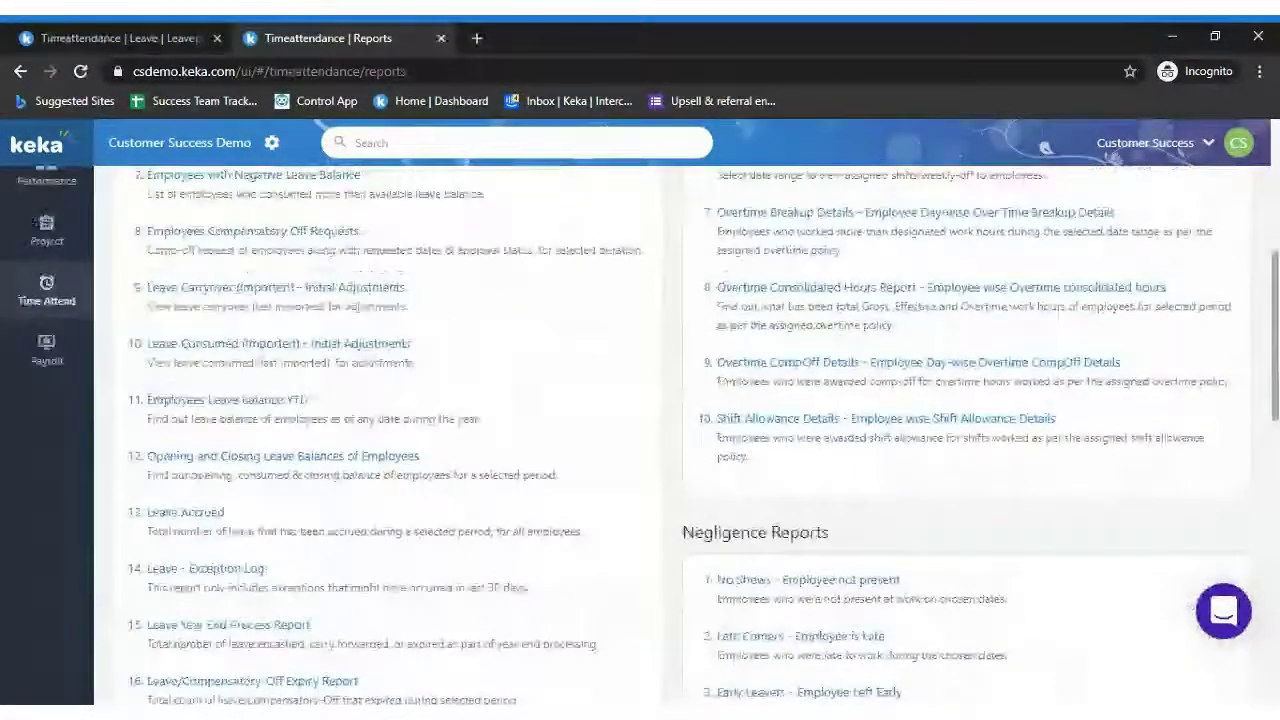
pyautogui.scroll(-2, 1268, 147)
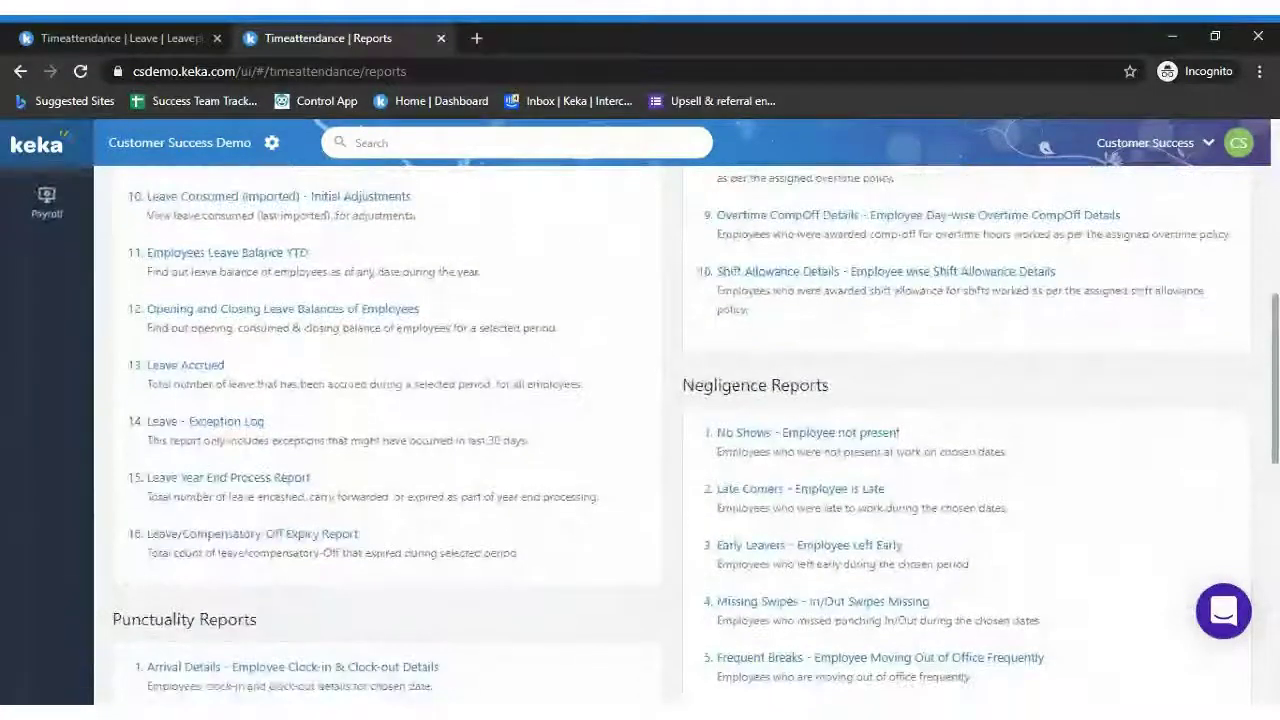
pyautogui.scroll(2, 1268, 147)
pyautogui.scroll(5, 1268, 147)
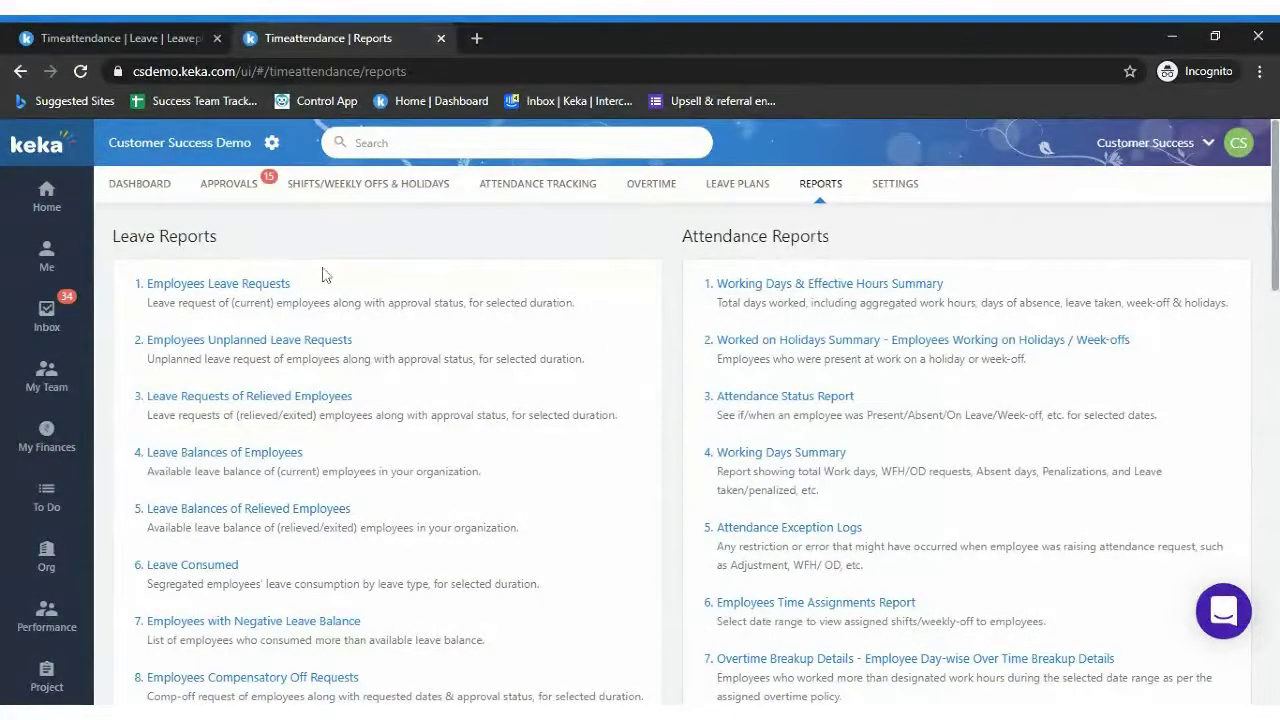
# Run the Employees Leave Requests report for the last 30 days
pyautogui.click(224, 286)
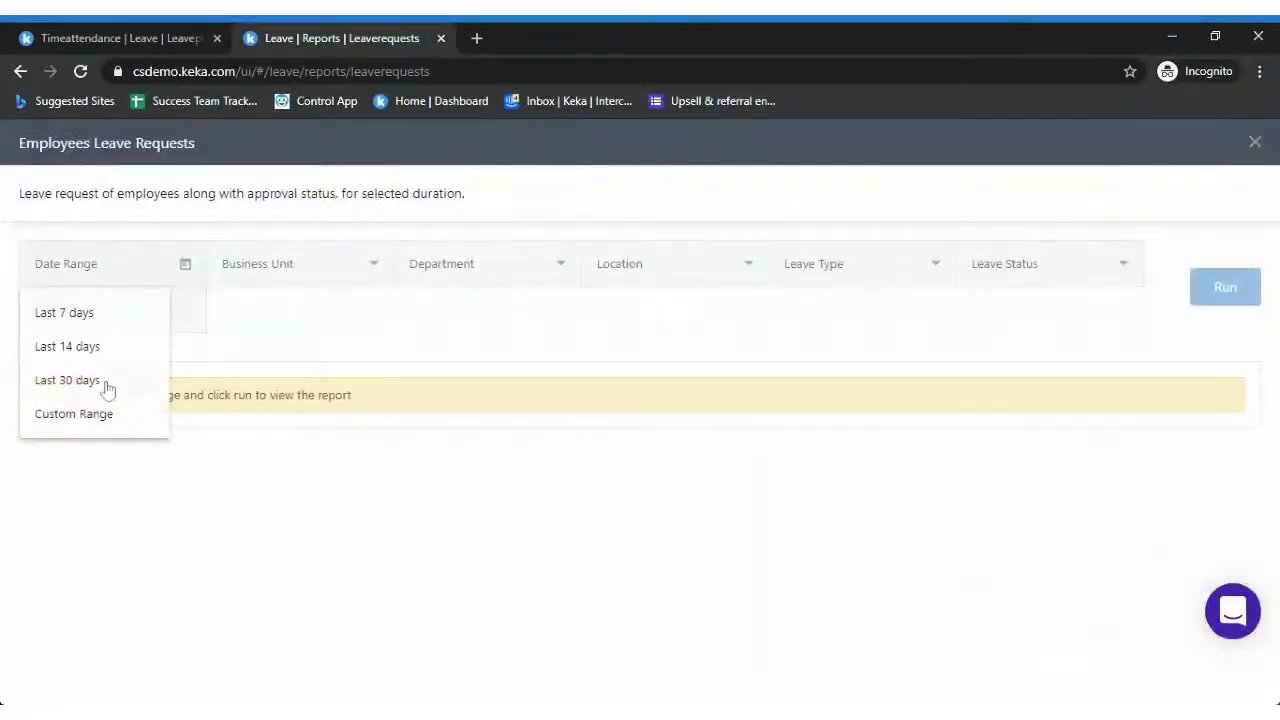
pyautogui.click(105, 384)
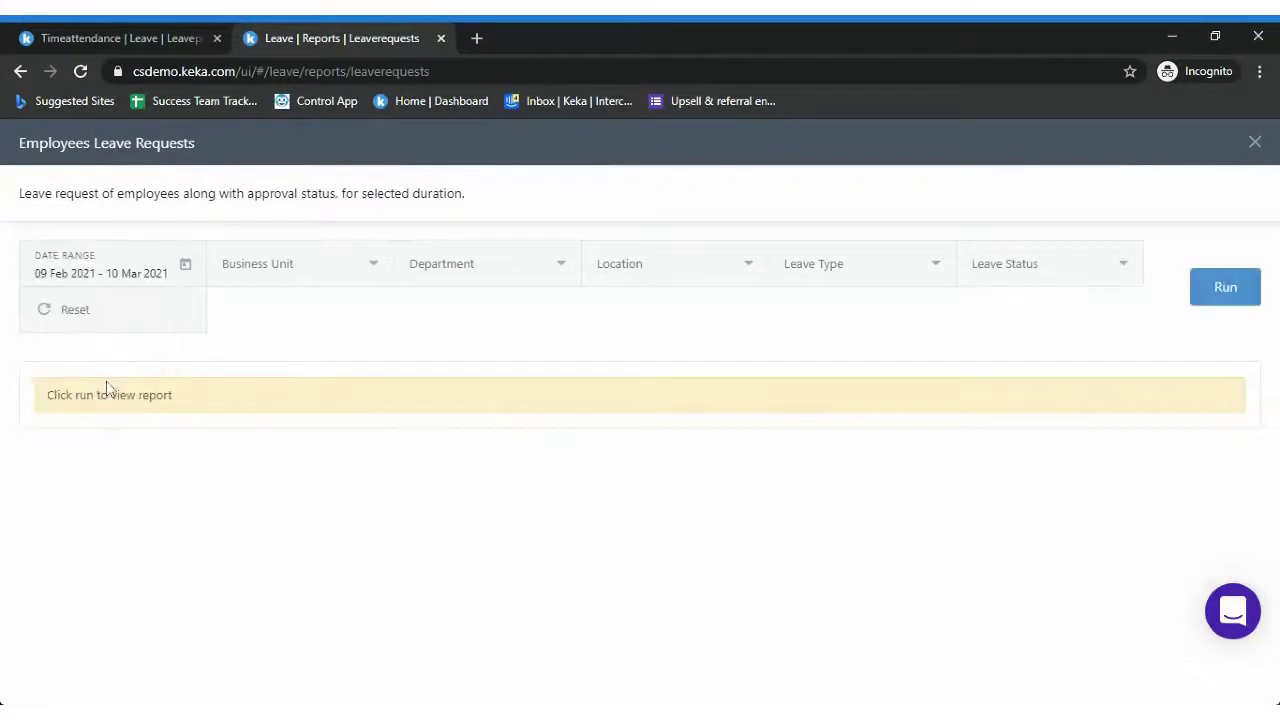
pyautogui.click(1249, 294)
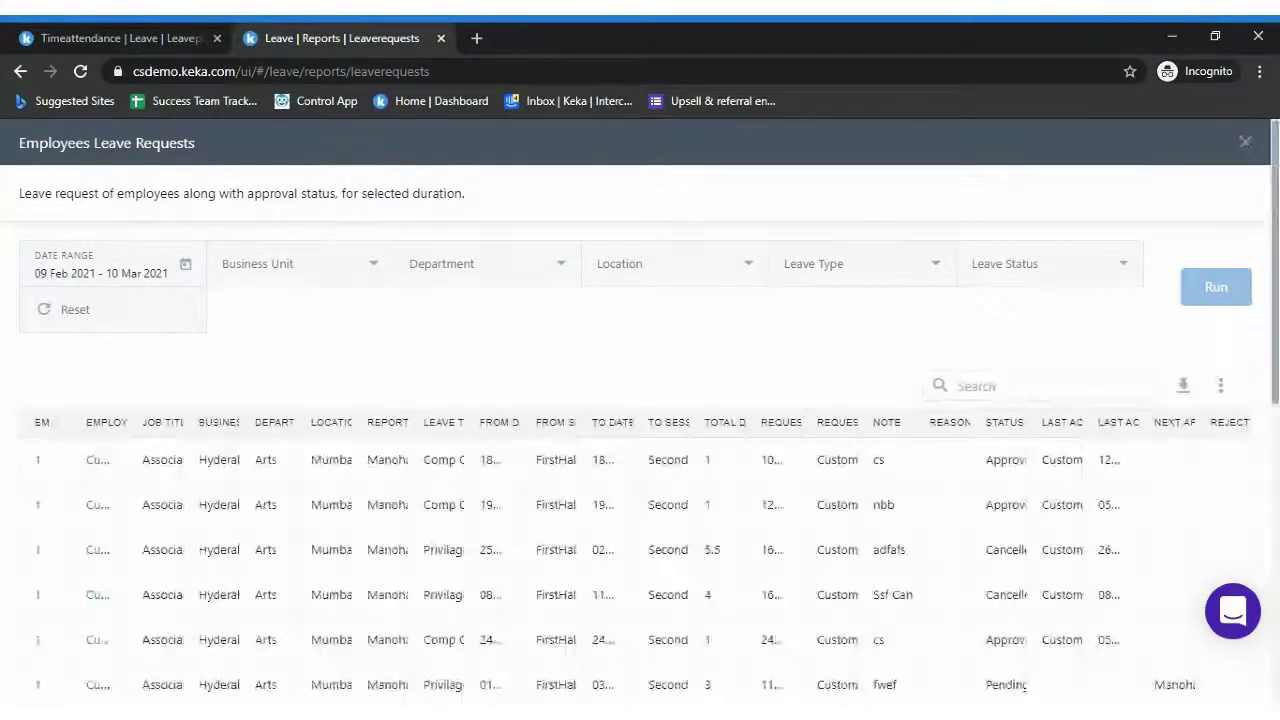
pyautogui.scroll(-2, 640, 450)
pyautogui.scroll(-2, 640, 460)
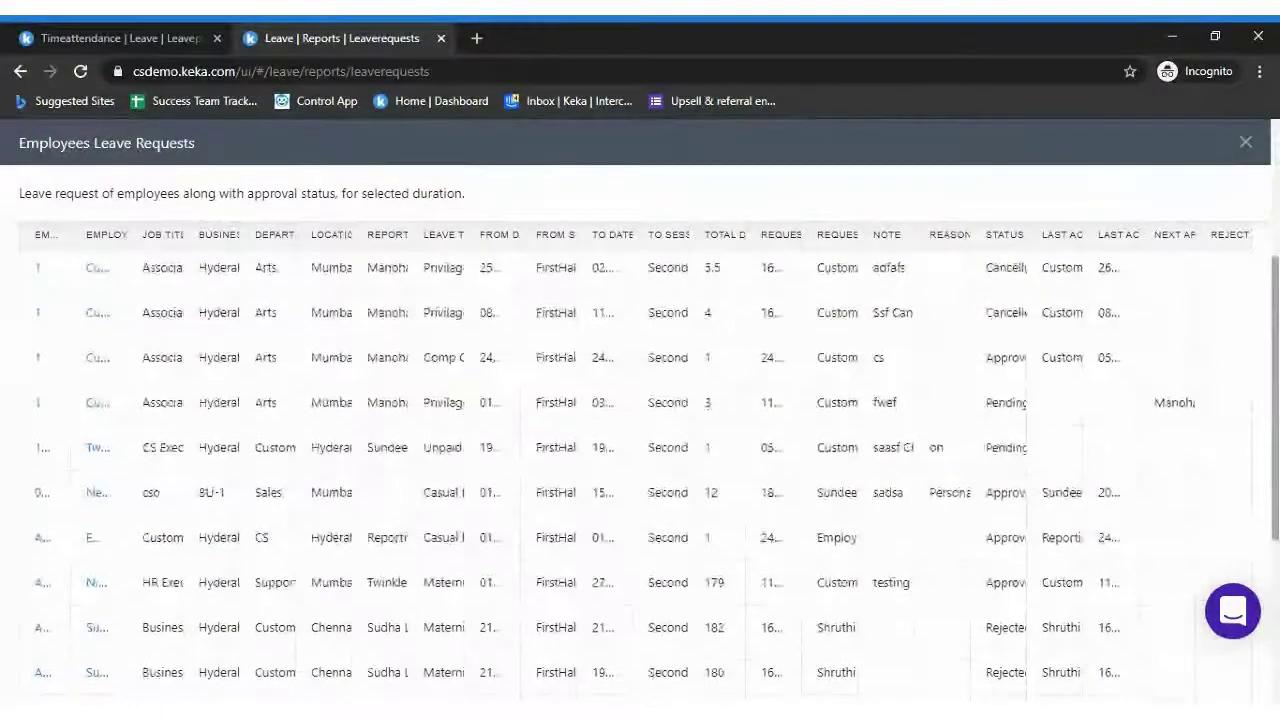
pyautogui.scroll(2, 640, 450)
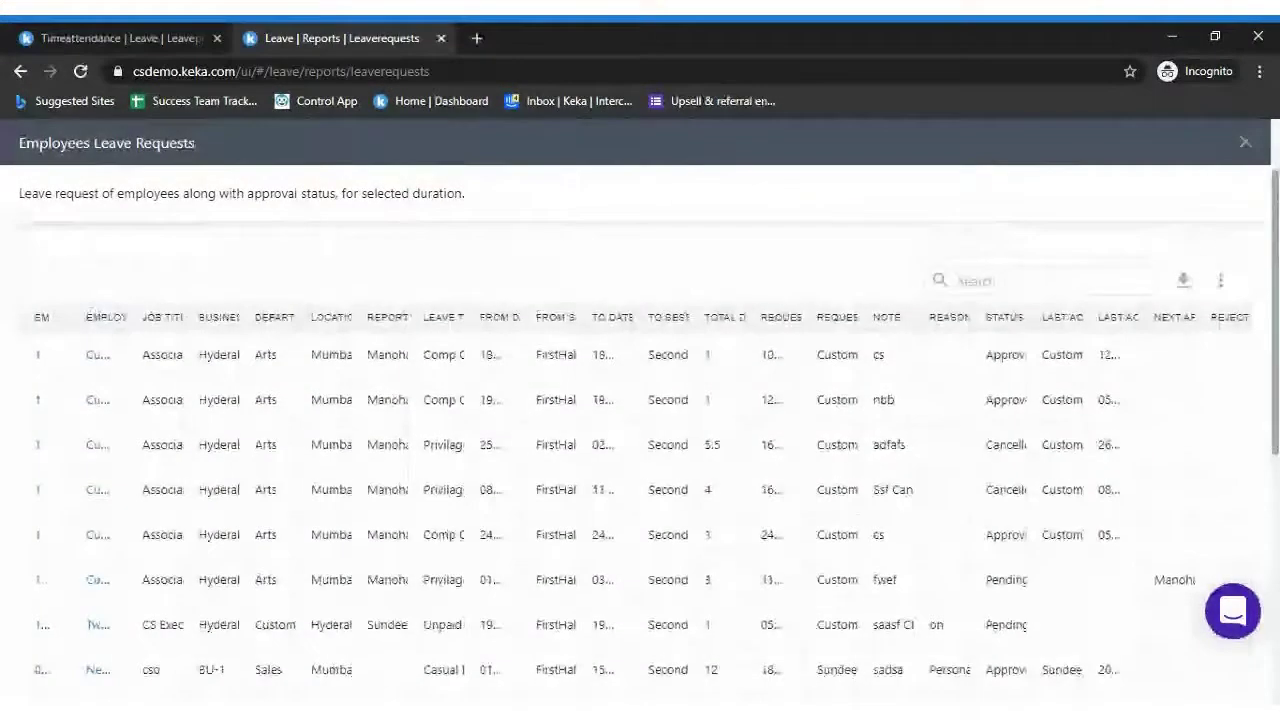
# Widen the report's Reason, from-session and To Date columns
pyautogui.moveTo(985, 318); pyautogui.dragTo(1188, 318)
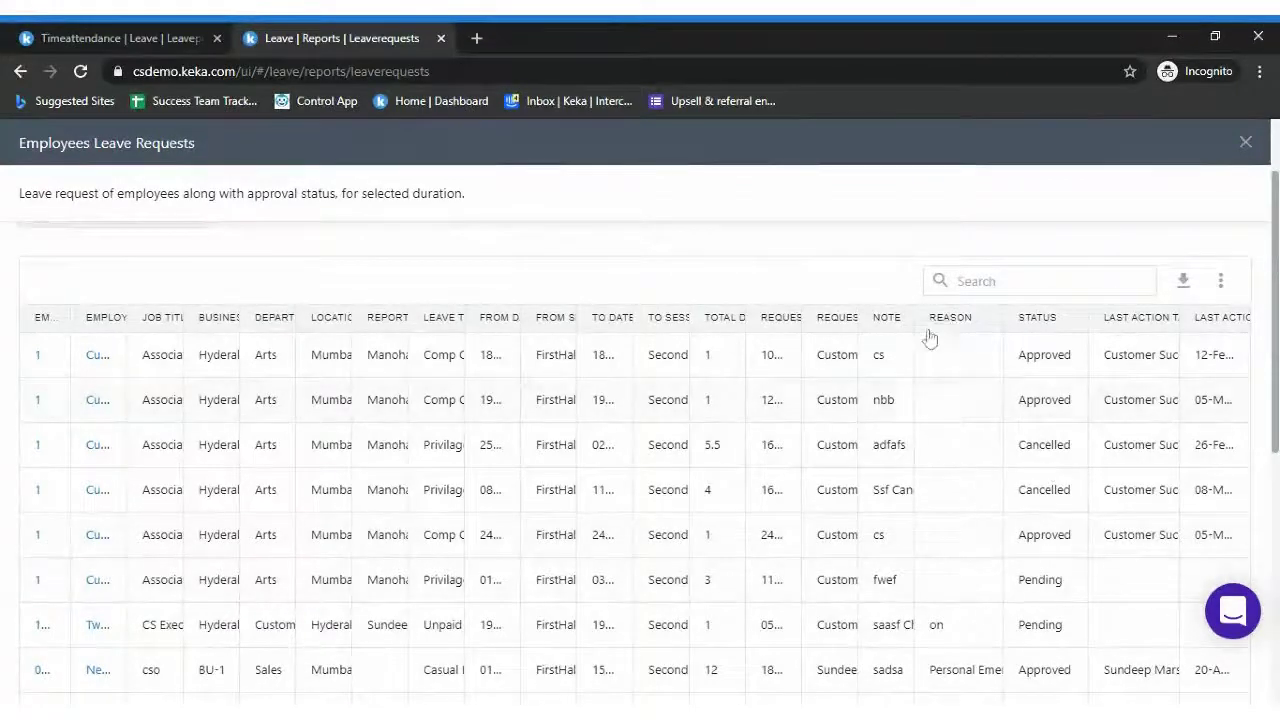
pyautogui.moveTo(582, 318); pyautogui.dragTo(668, 320)
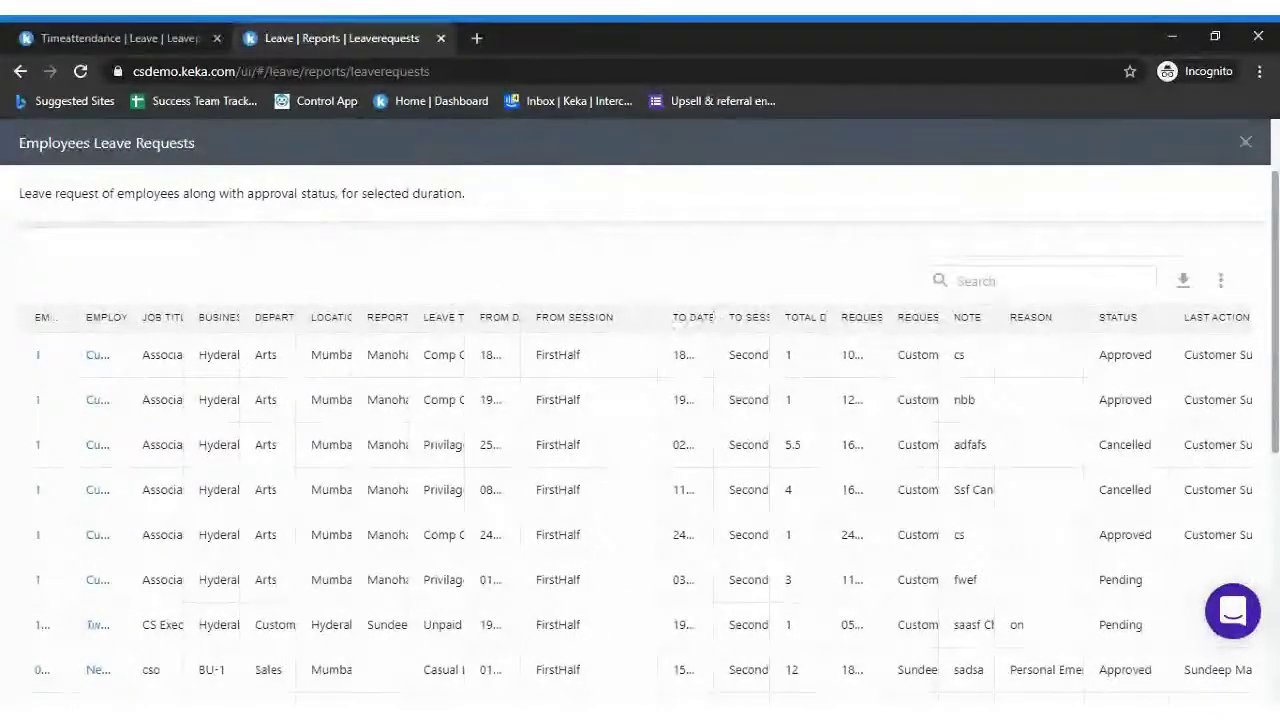
pyautogui.moveTo(727, 318); pyautogui.dragTo(824, 318)
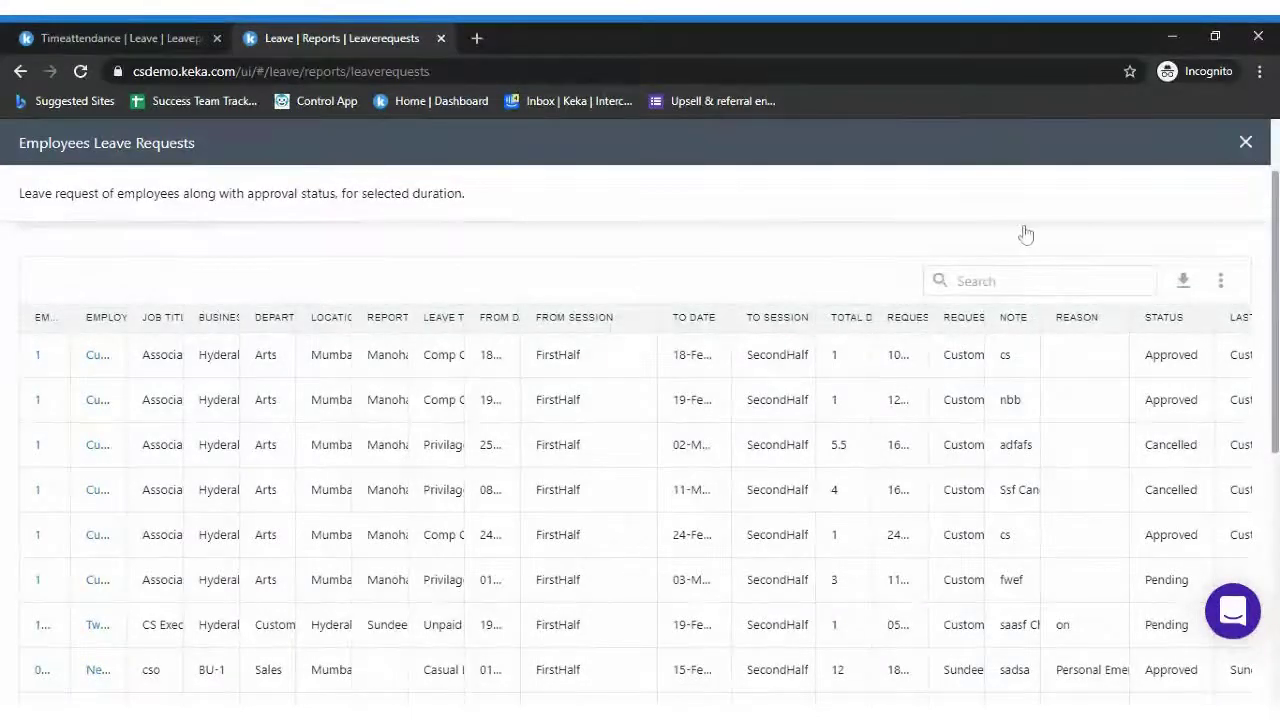
# Close the leave requests report, browse the Reports list, and open Leave Plans with the 2020 plan
pyautogui.click(1245, 142)
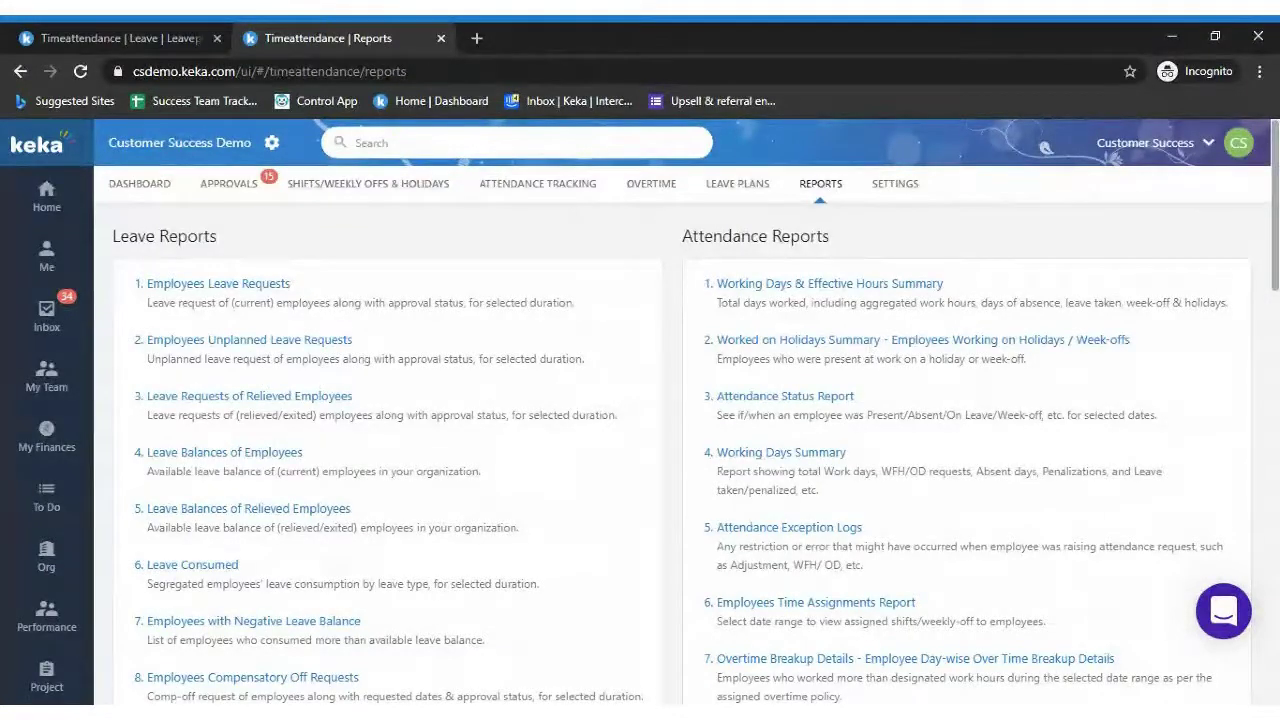
pyautogui.scroll(-2, 680, 420)
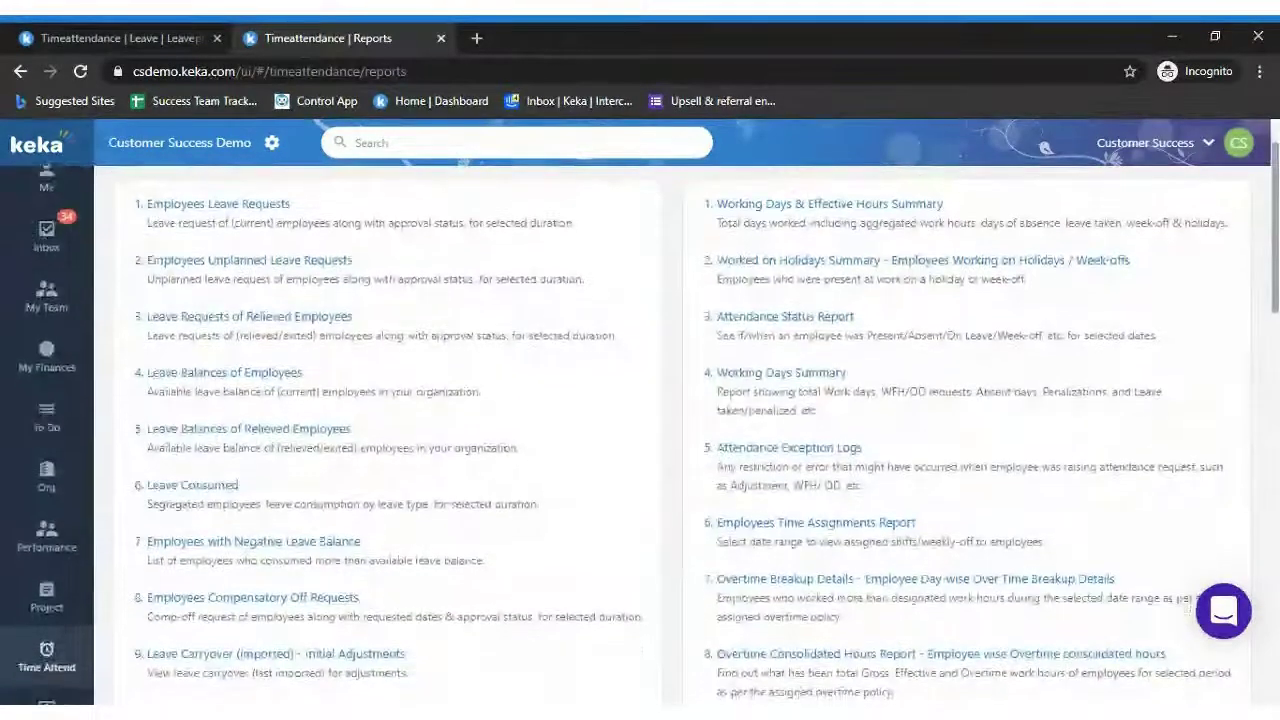
pyautogui.scroll(-1, 1276, 313)
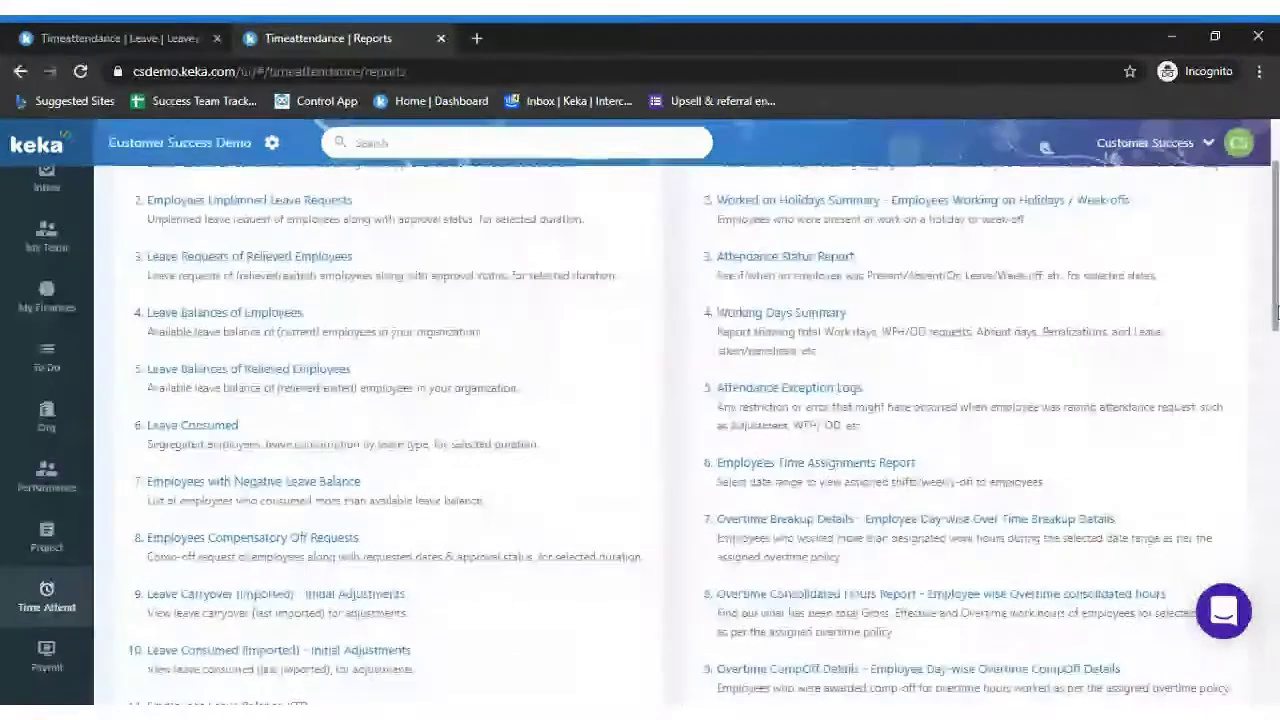
pyautogui.moveTo(1276, 313); pyautogui.dragTo(1276, 325)
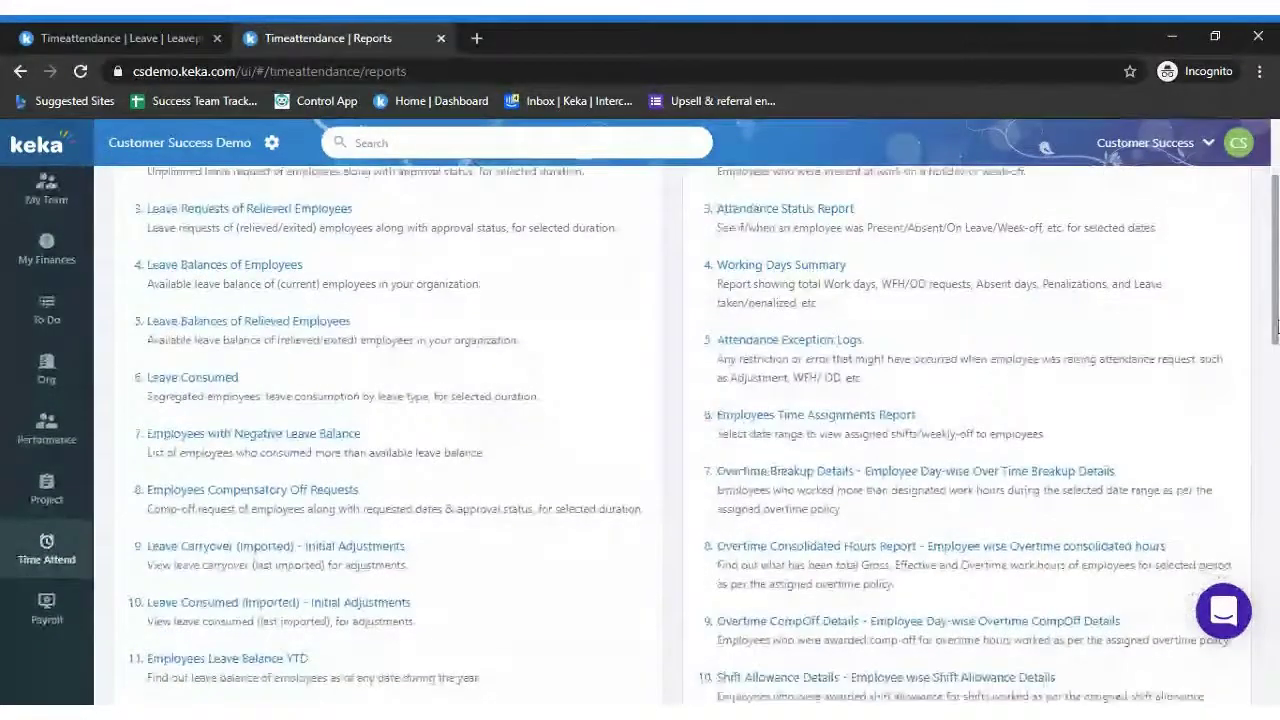
pyautogui.scroll(-2, 300, 460)
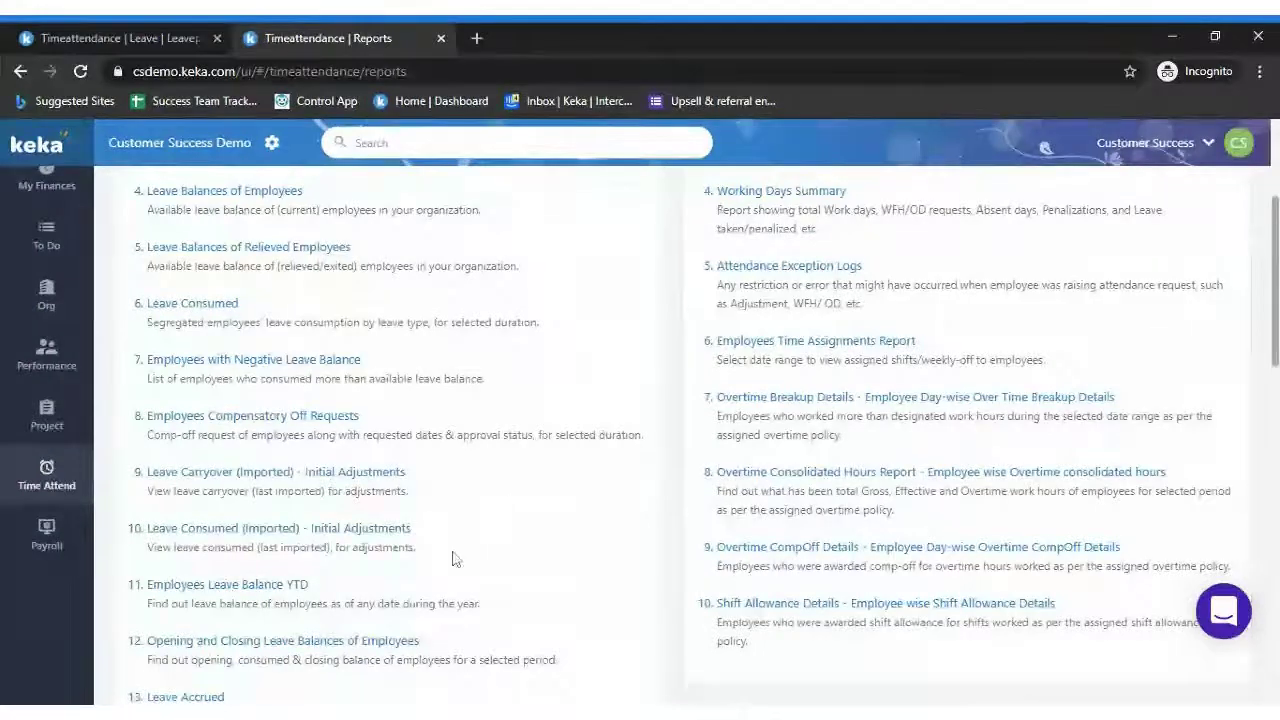
pyautogui.scroll(3, 1051, 416)
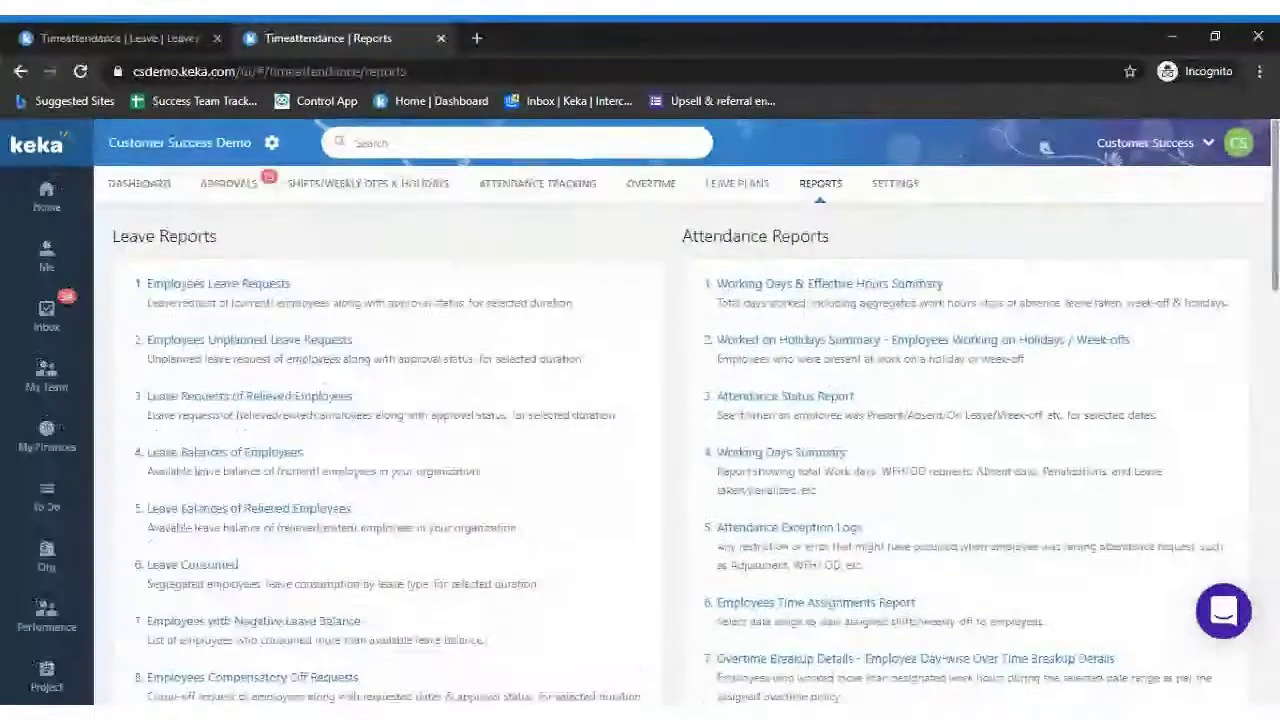
pyautogui.scroll(-4, 1270, 248)
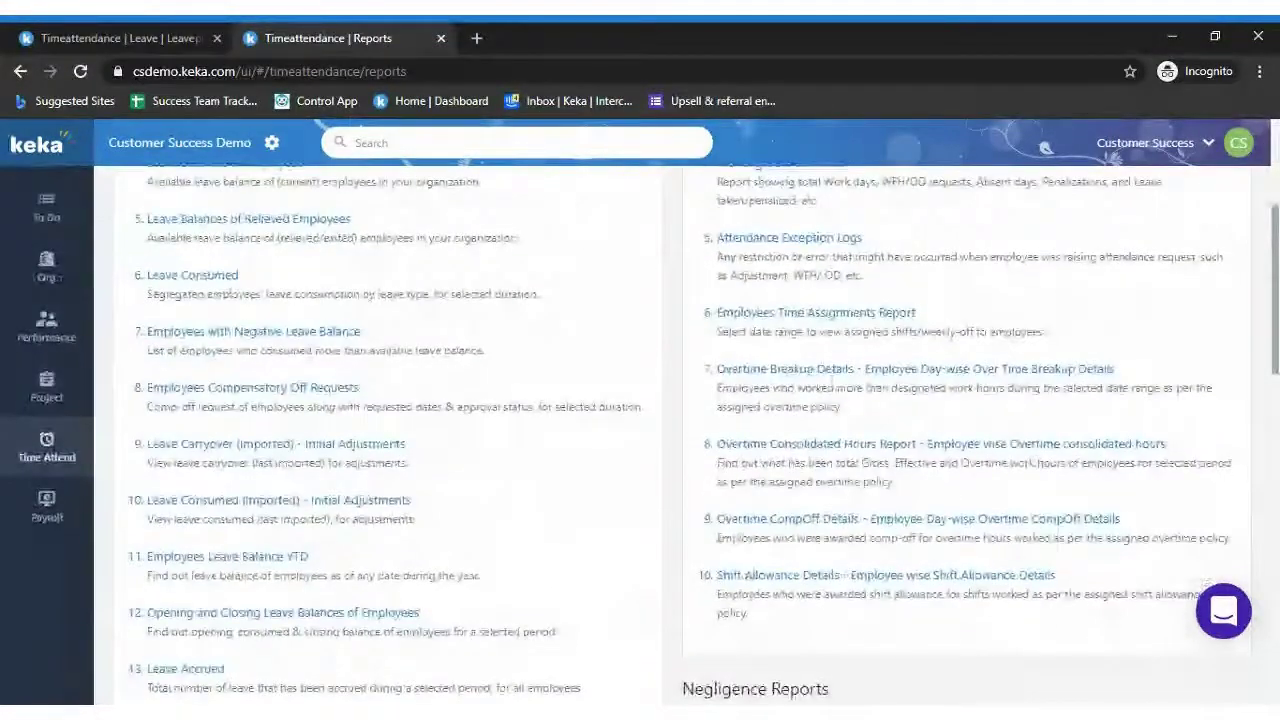
pyautogui.scroll(3, 1063, 190)
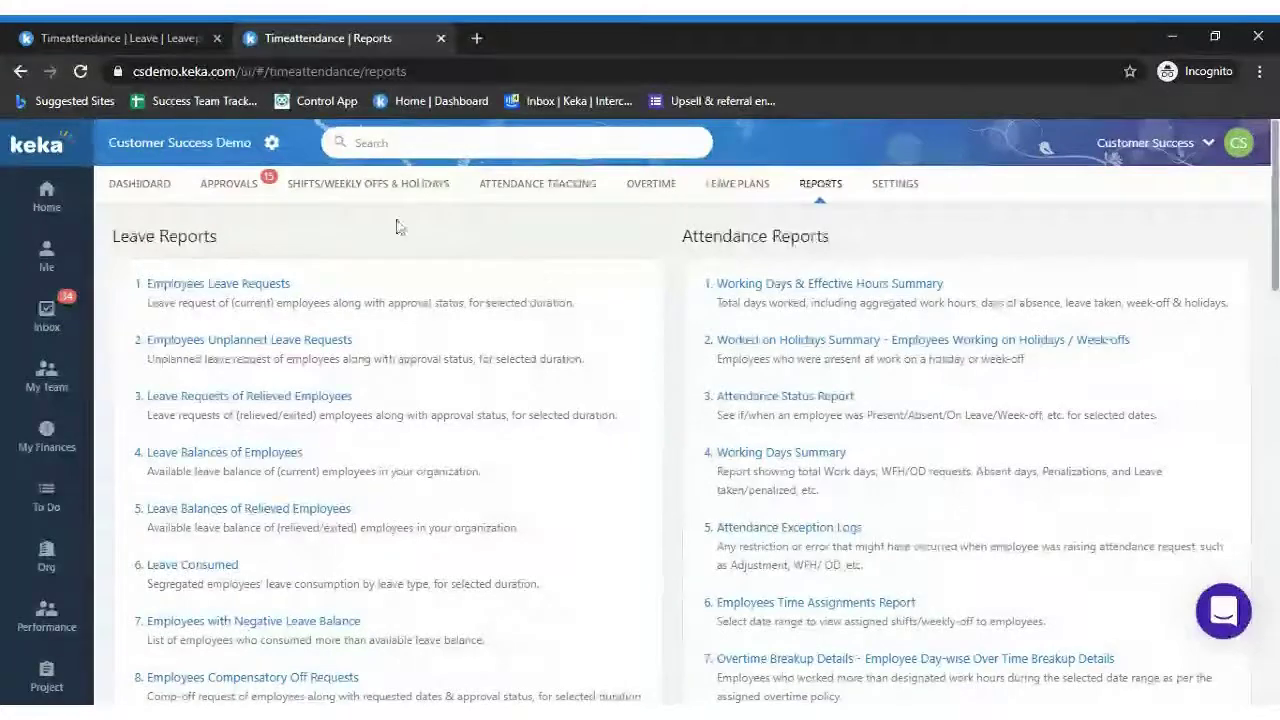
pyautogui.click(742, 186)
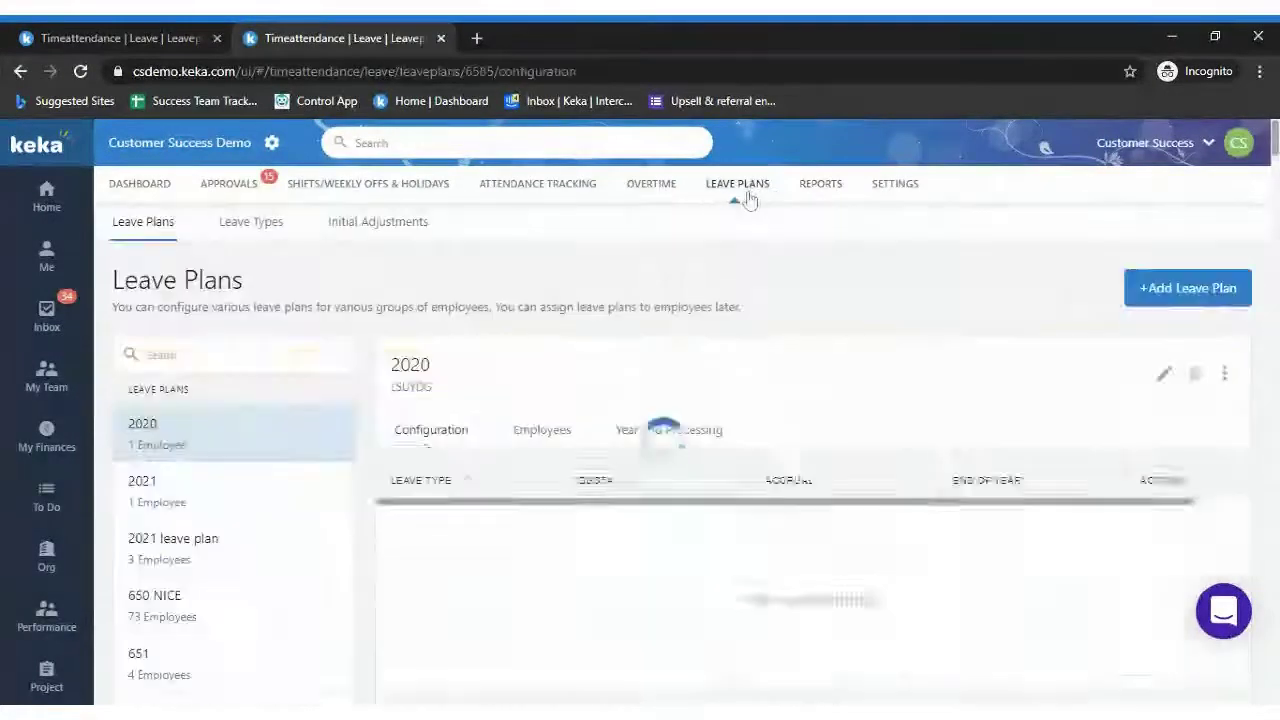
# Open Initial Adjustments and review the Consumed/Availed Leave and Carryover Balance import cards
pyautogui.click(395, 230)
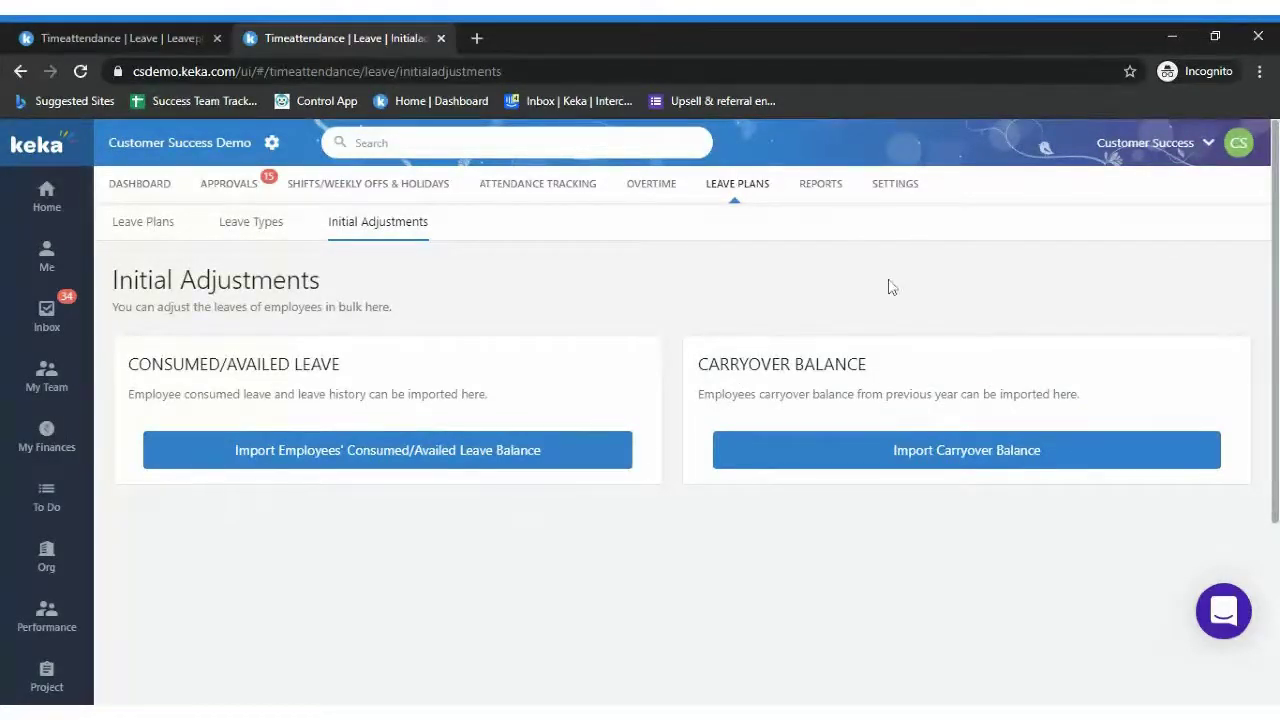
pyautogui.scroll(-1, 1277, 289)
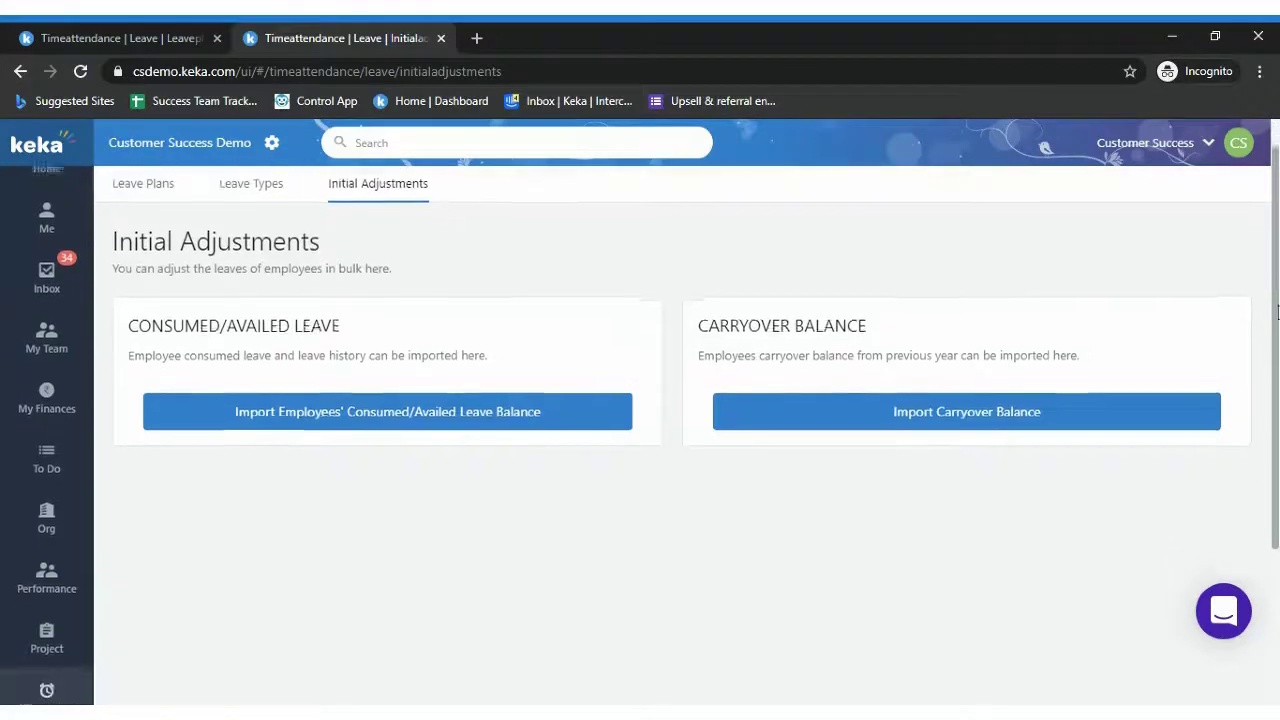
pyautogui.scroll(1, 1277, 289)
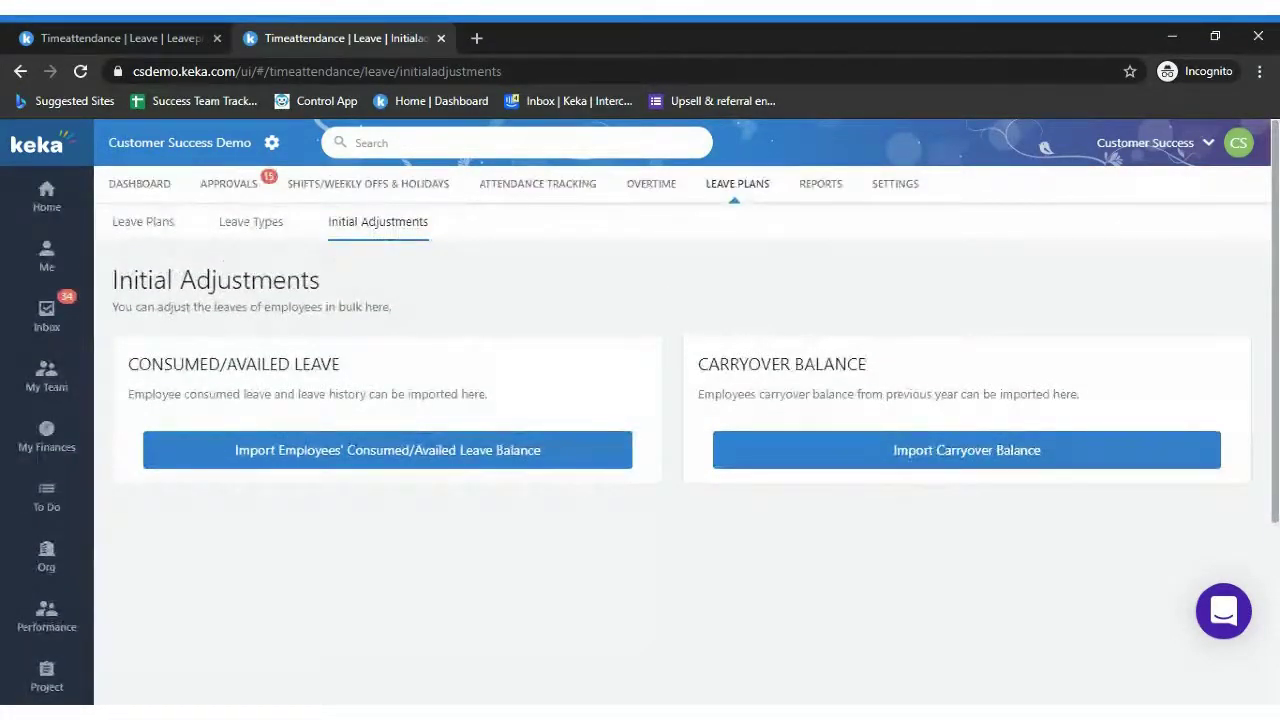
pyautogui.scroll(-1, 1274, 257)
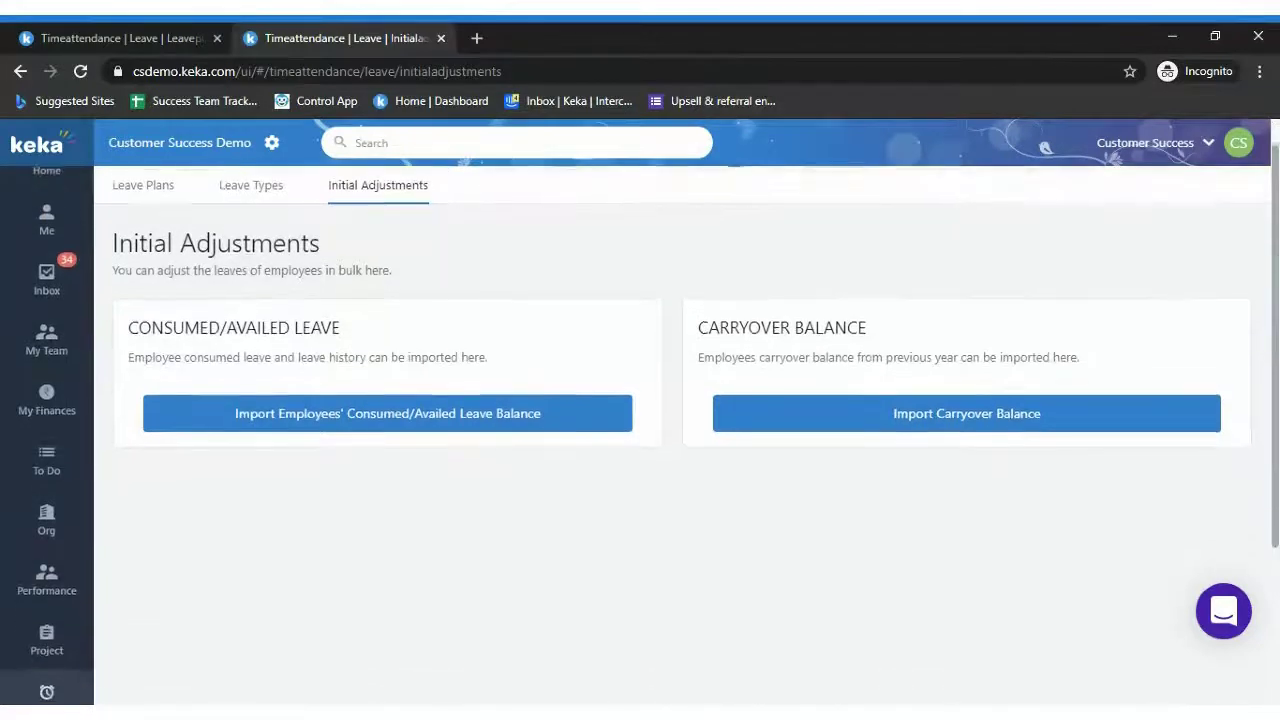
pyautogui.scroll(1, 1274, 257)
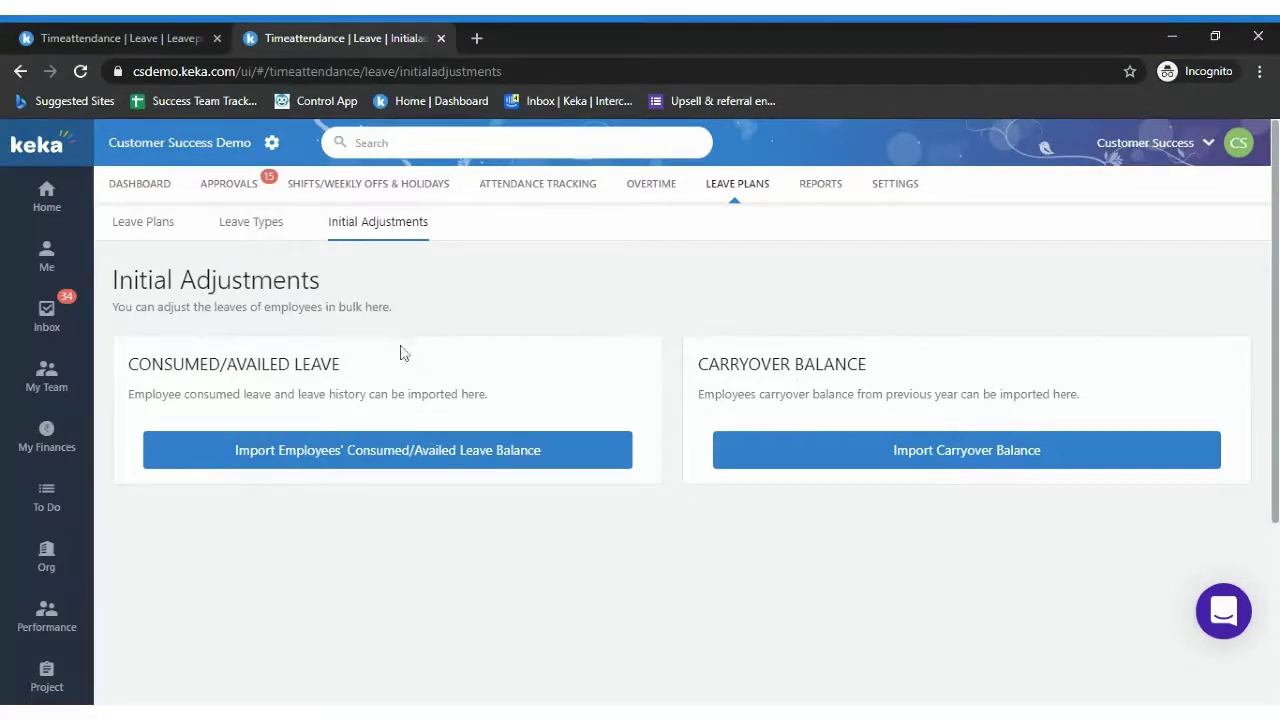
pyautogui.moveTo(185, 364); pyautogui.dragTo(358, 370)
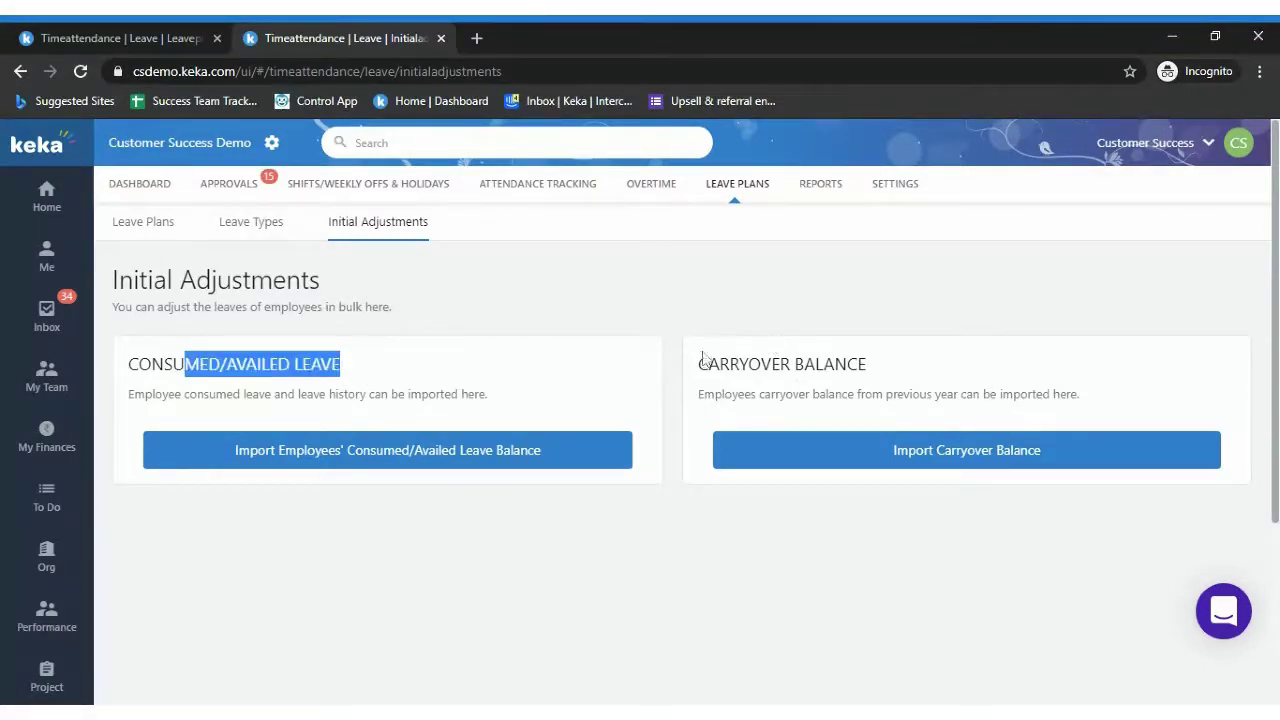
pyautogui.moveTo(700, 364); pyautogui.dragTo(872, 364)
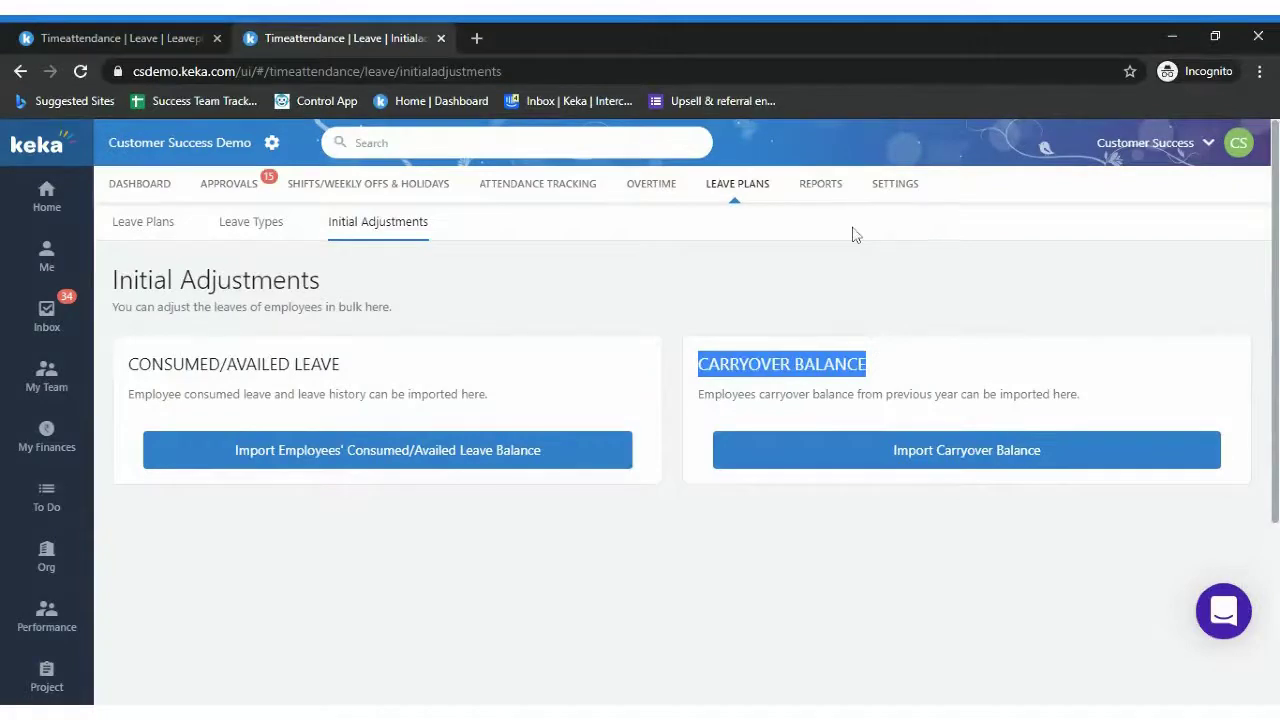
pyautogui.click(856, 262)
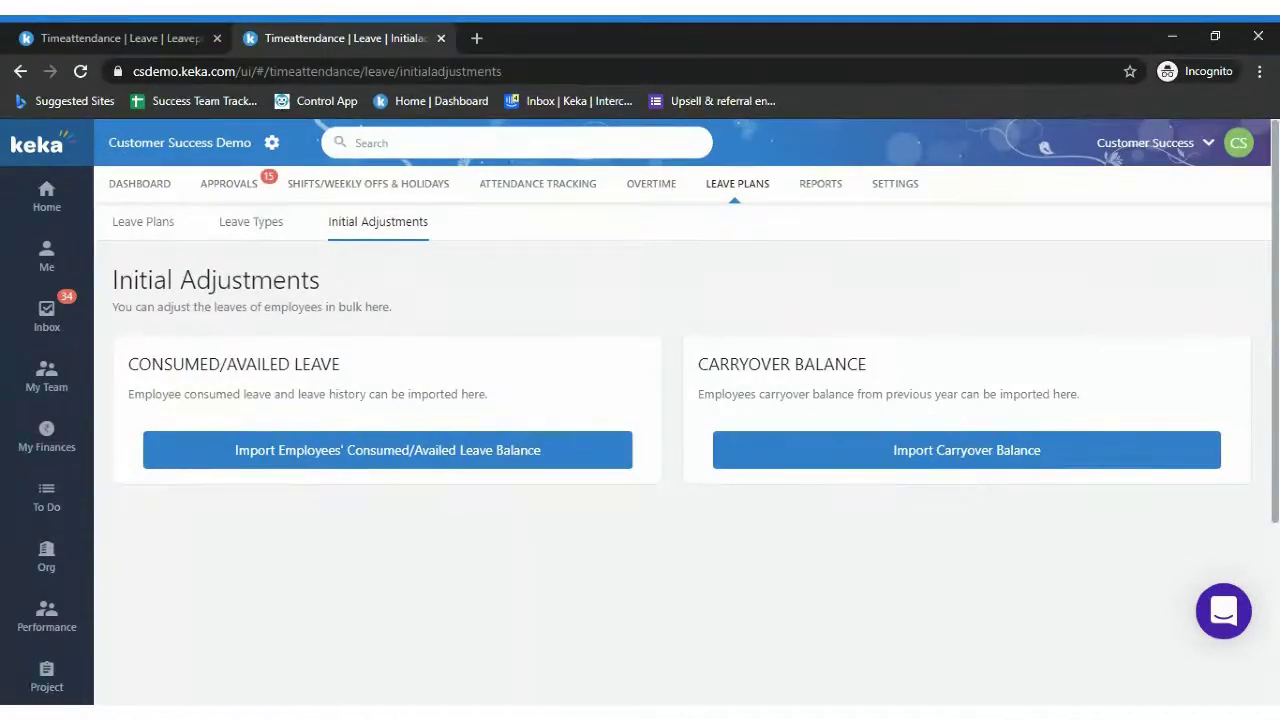
pyautogui.moveTo(720, 364); pyautogui.dragTo(917, 367)
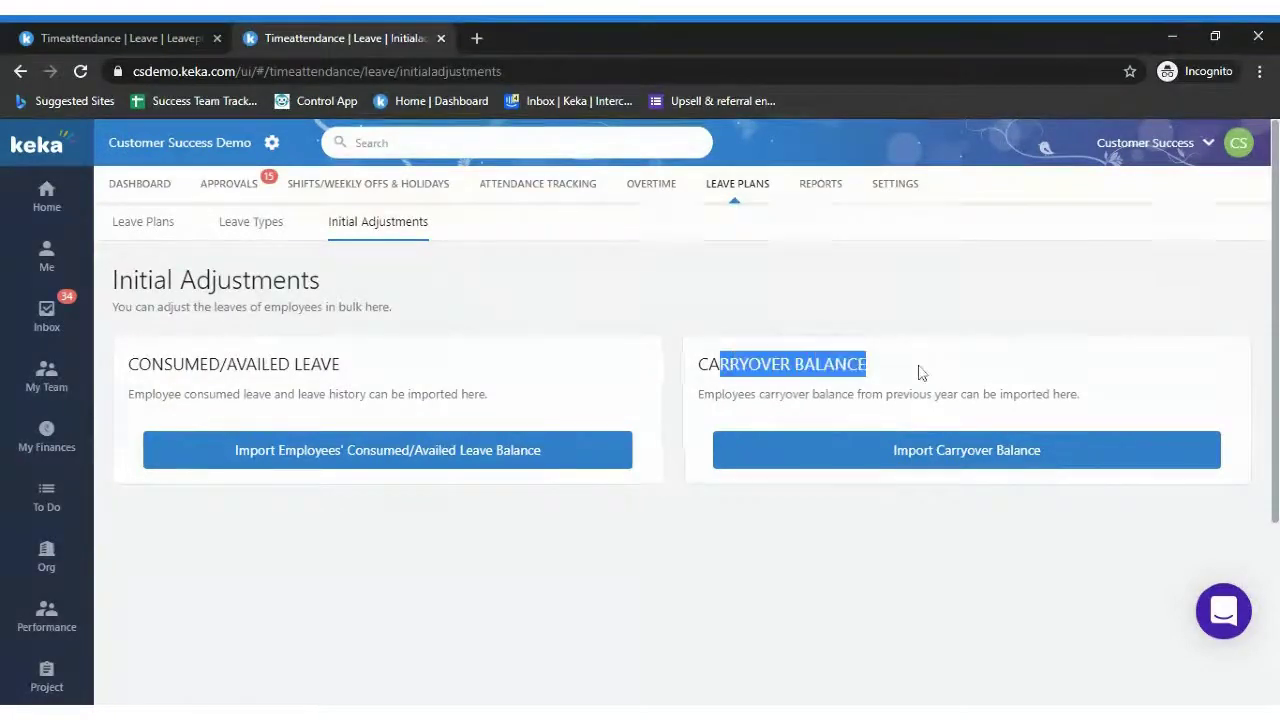
pyautogui.click(912, 317)
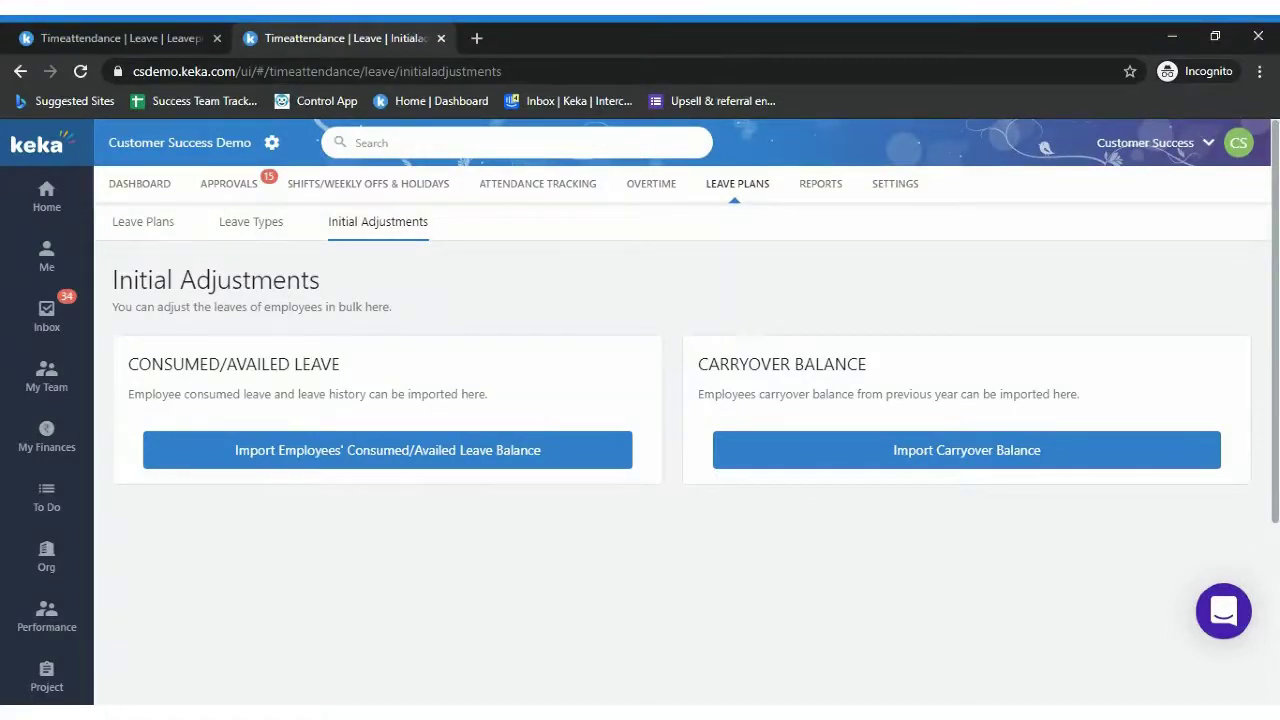
pyautogui.scroll(-2, 640, 430)
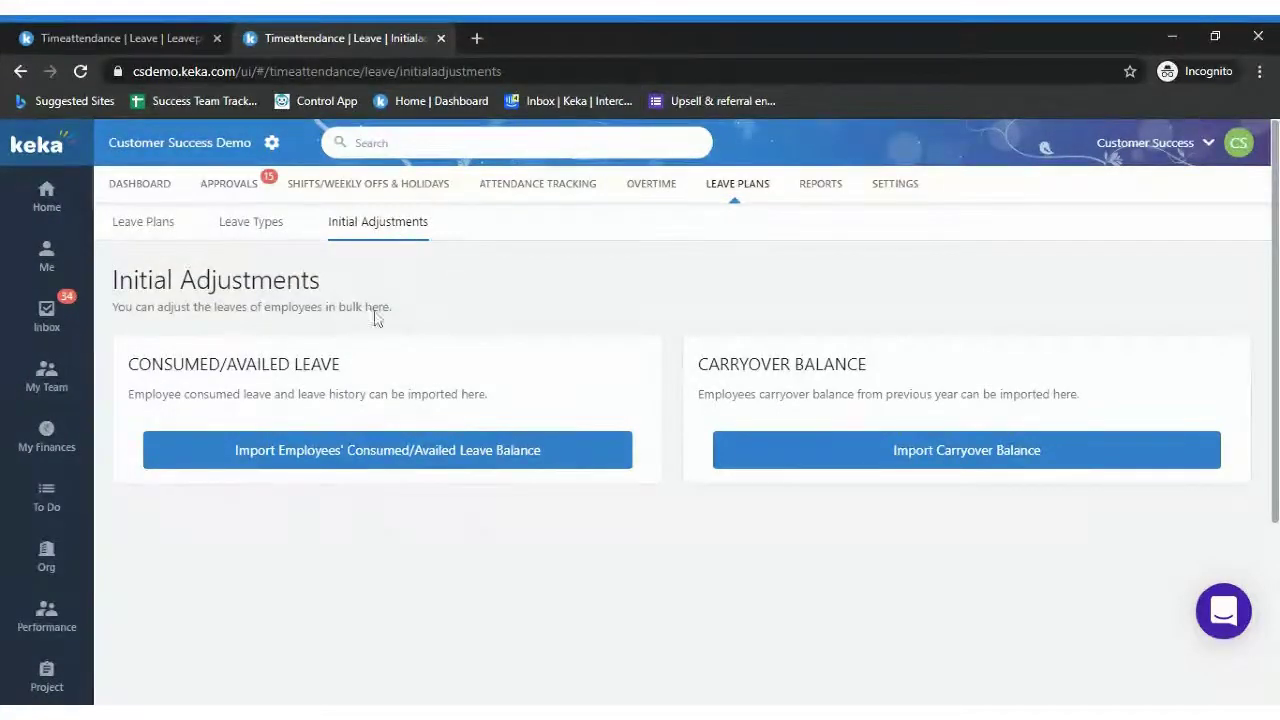
pyautogui.moveTo(134, 307); pyautogui.dragTo(390, 314)
pyautogui.click(440, 316)
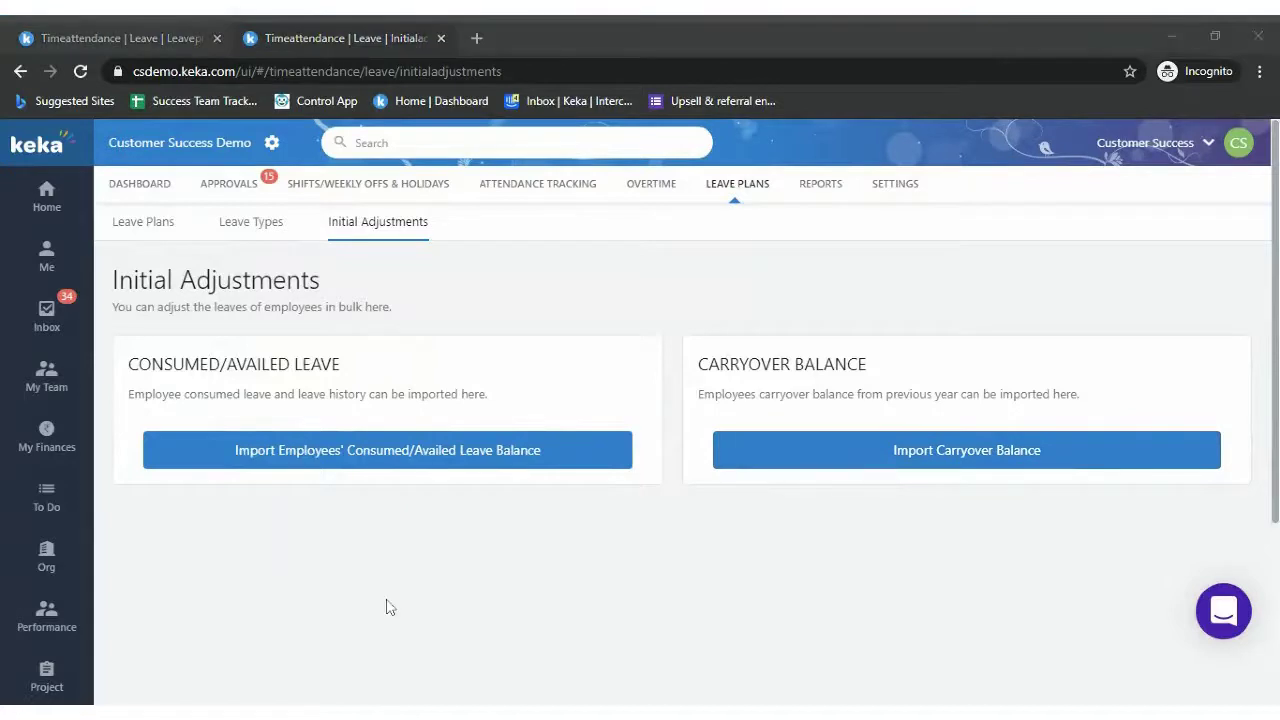
pyautogui.click(355, 143)
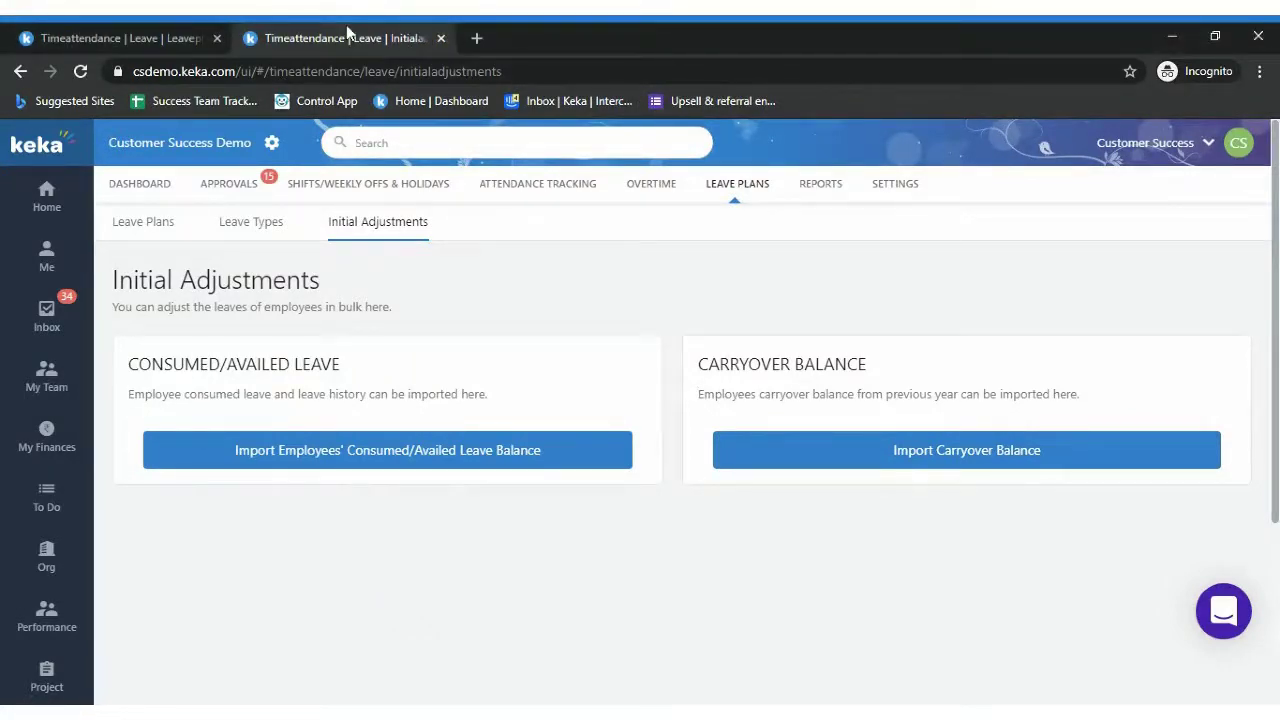
# Duplicate the page into a new tab and open an employee's profile by searching their name
pyautogui.hotkey('alt', 'd')
pyautogui.hotkey('alt', 'Return')
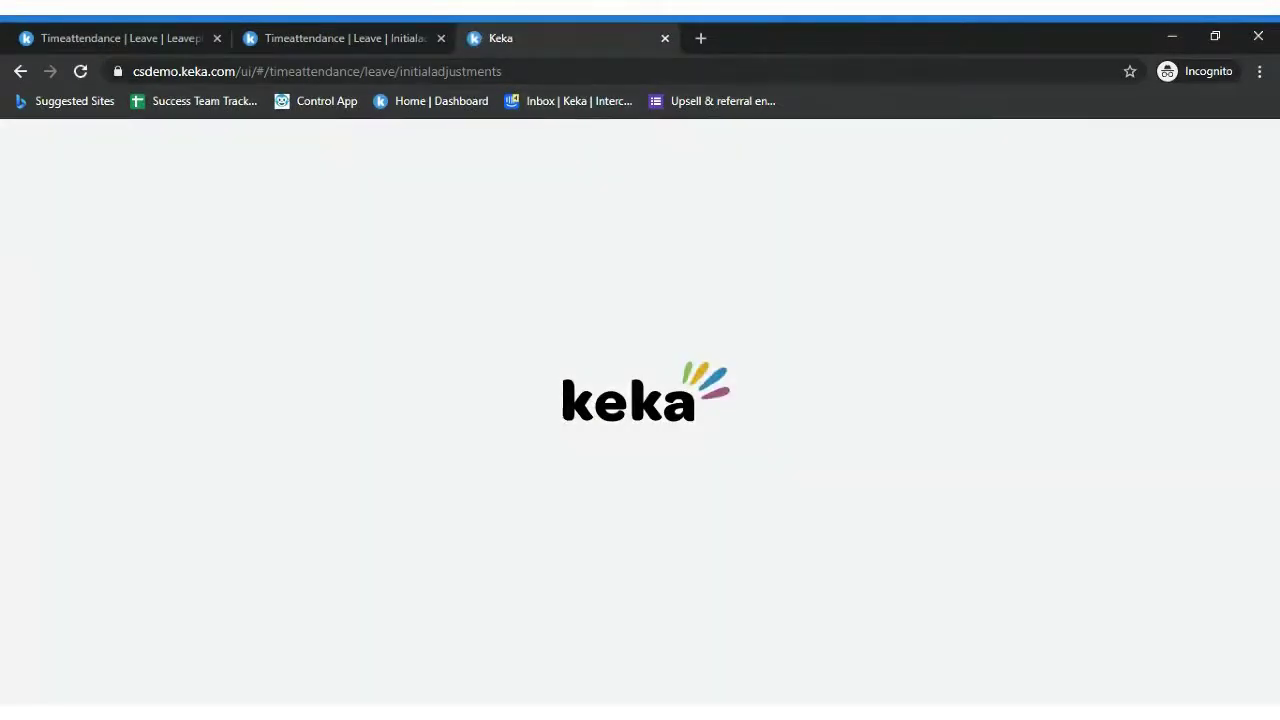
pyautogui.click(358, 143)
pyautogui.write('b')
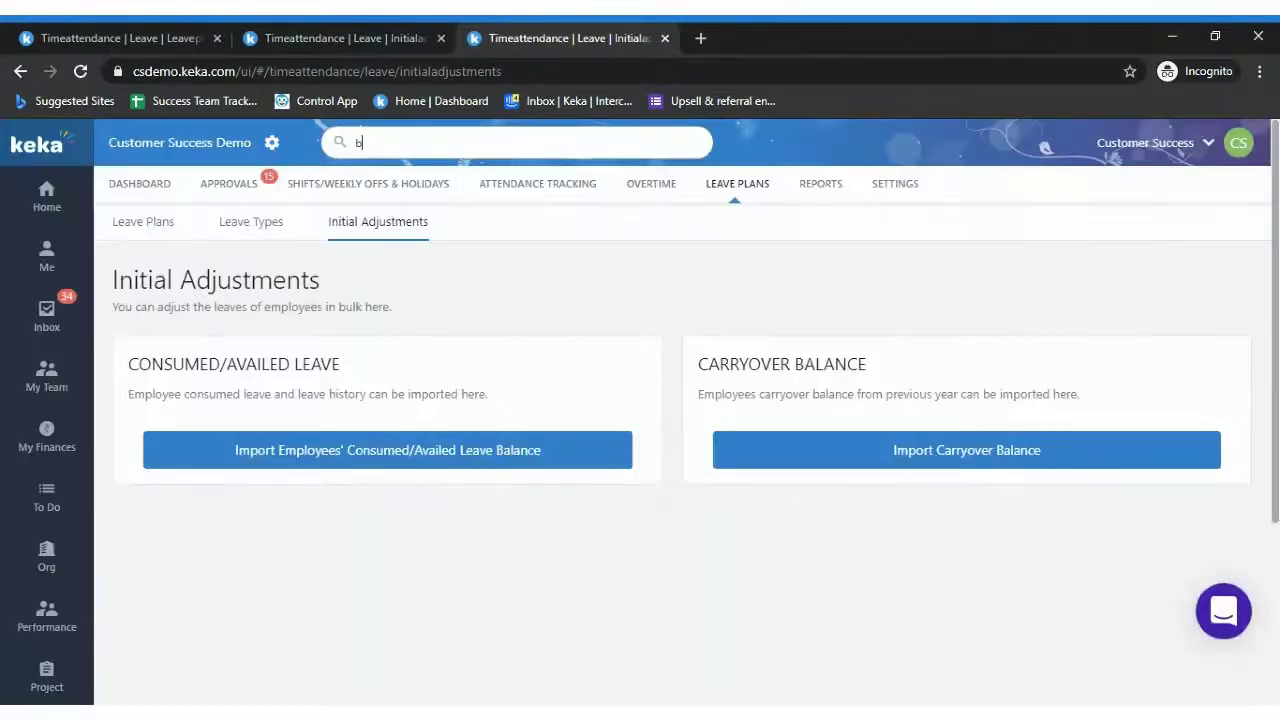
pyautogui.write('hargav')
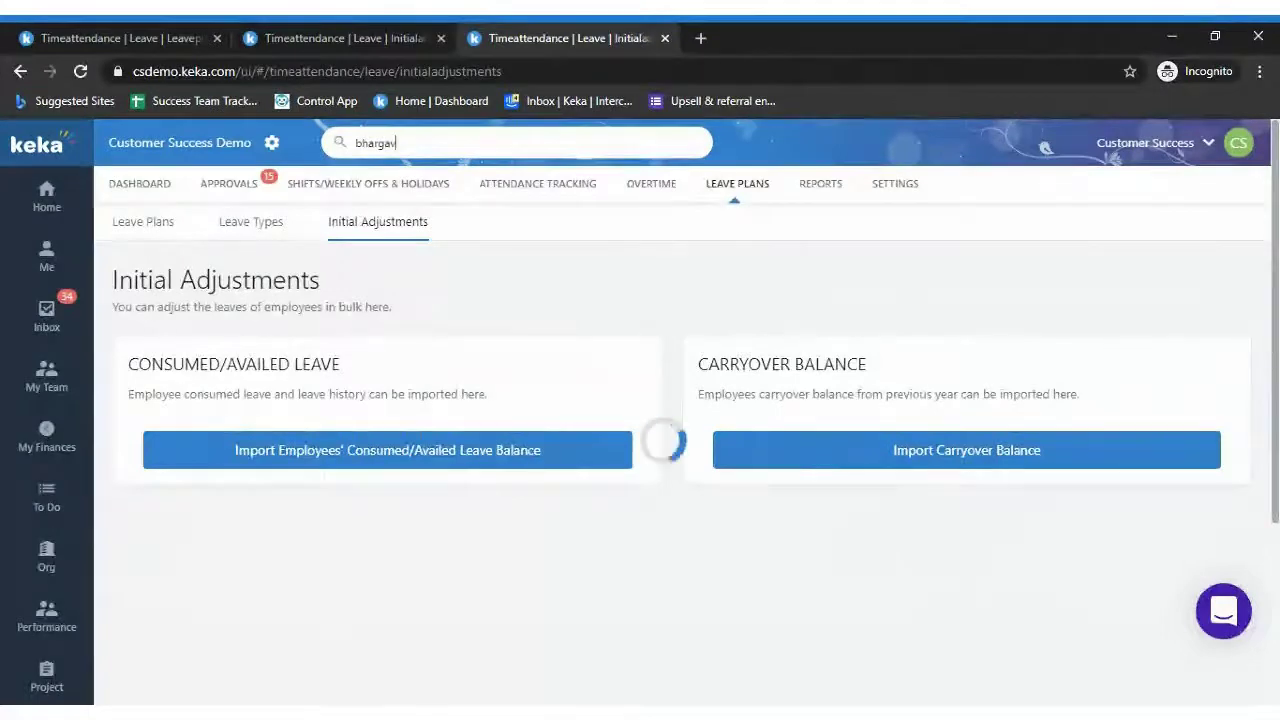
pyautogui.click(542, 345)
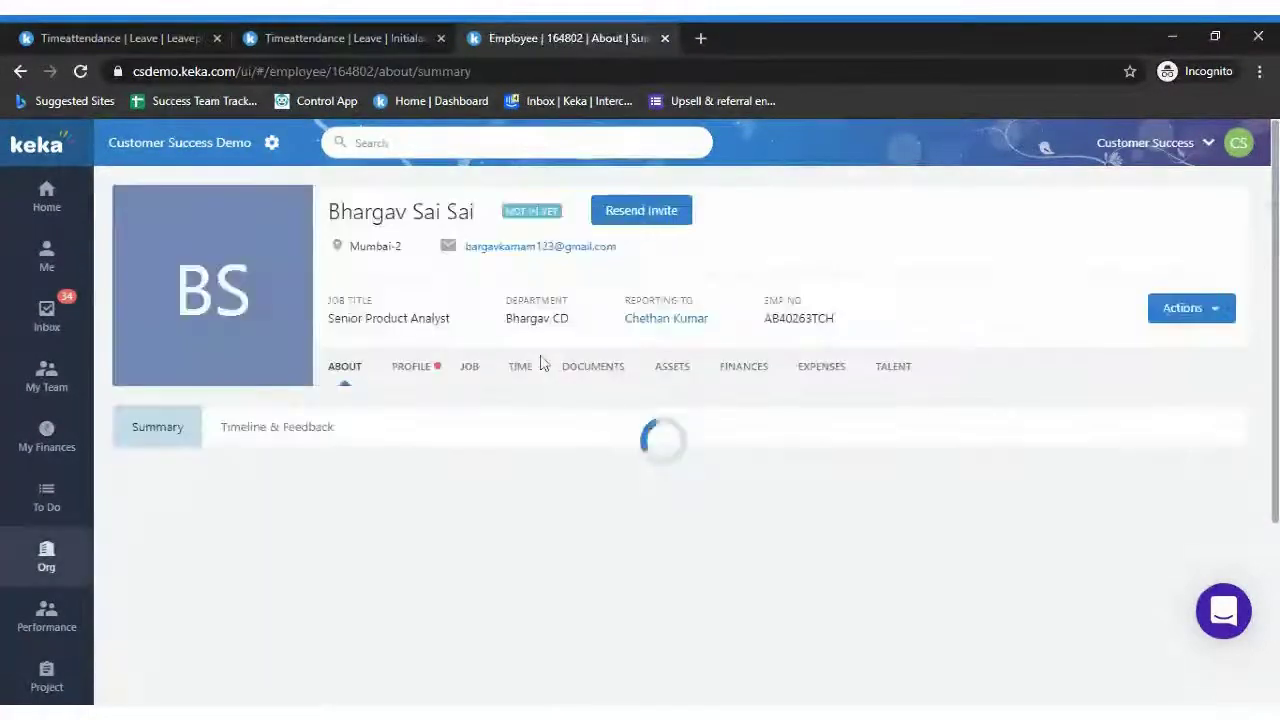
# Check the employee's Time leave balances showing 4 Casual days, then return to Initial Adjustments
pyautogui.click(520, 368)
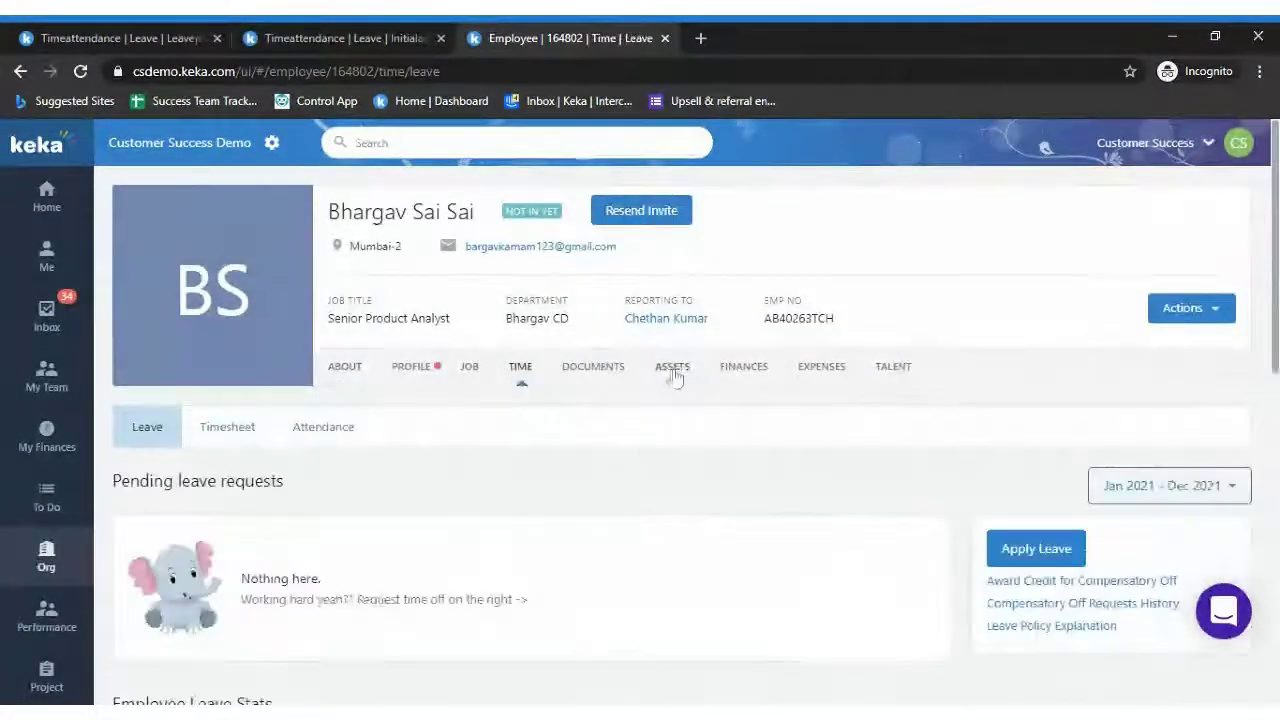
pyautogui.scroll(-4, 675, 375)
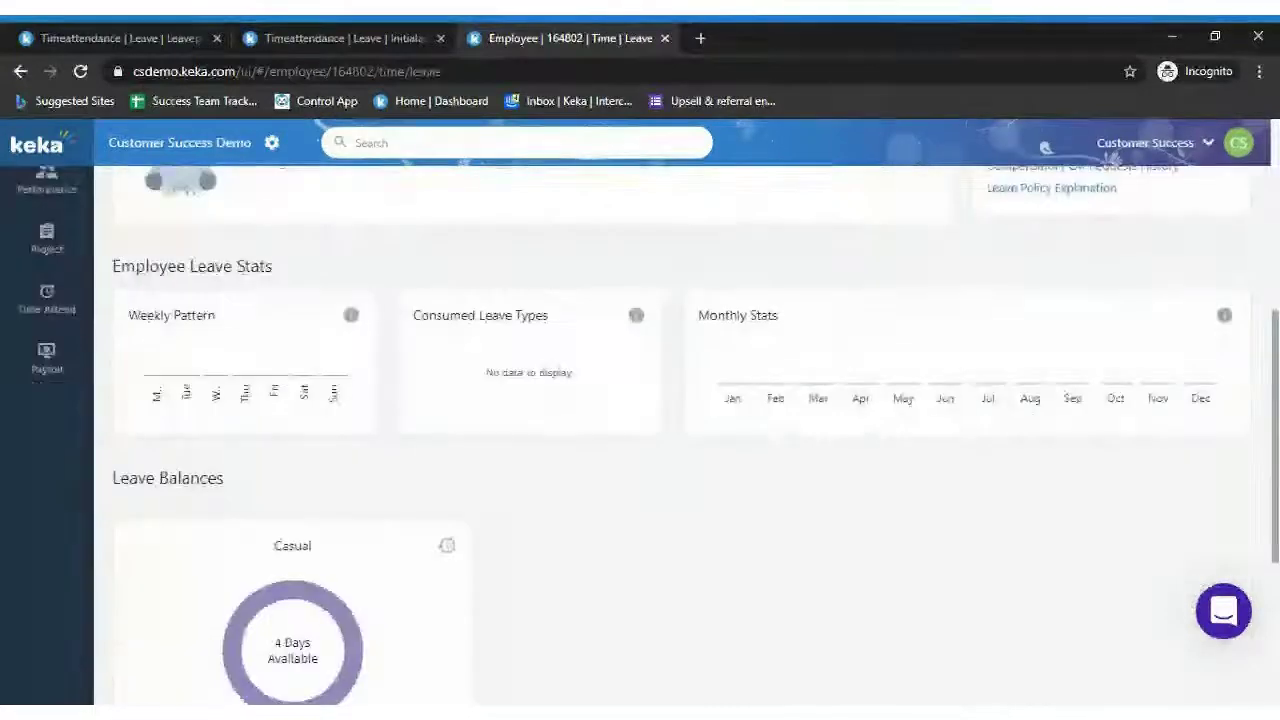
pyautogui.scroll(-3, 975, 494)
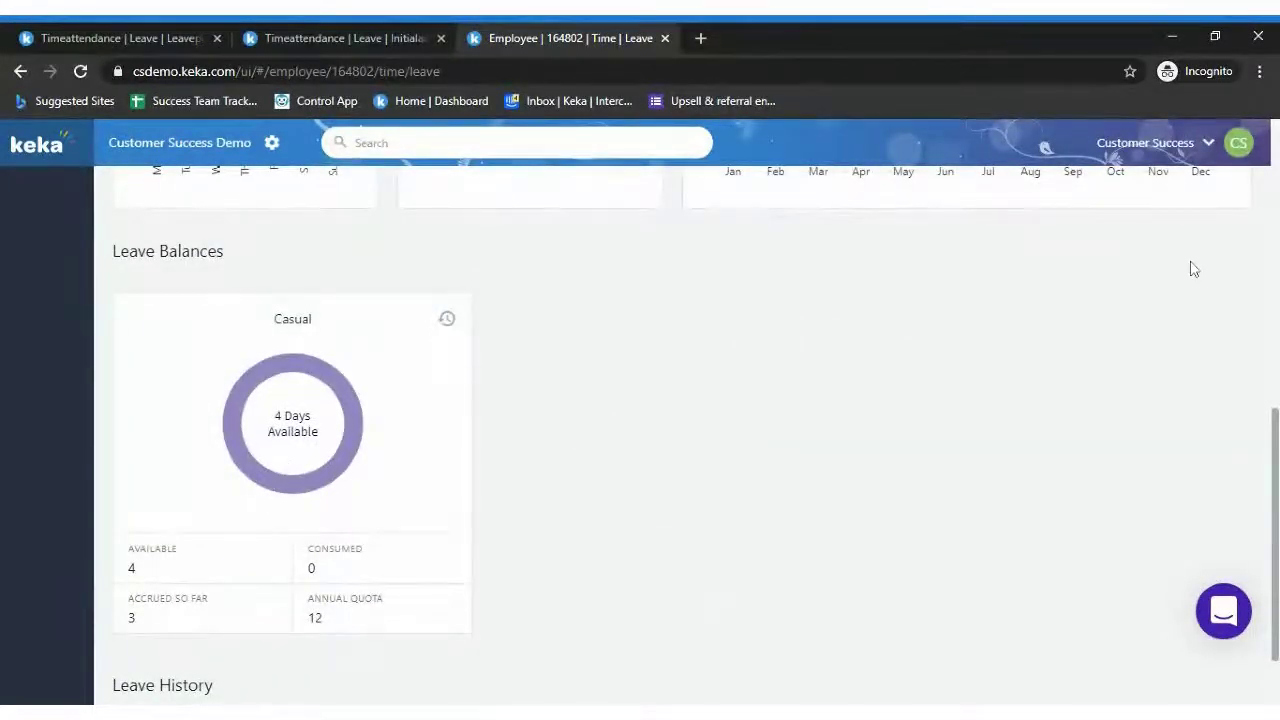
pyautogui.moveTo(1273, 465)
pyautogui.mouseDown()
pyautogui.moveTo(1273, 175)
pyautogui.moveTo(1273, 470)
pyautogui.mouseUp()
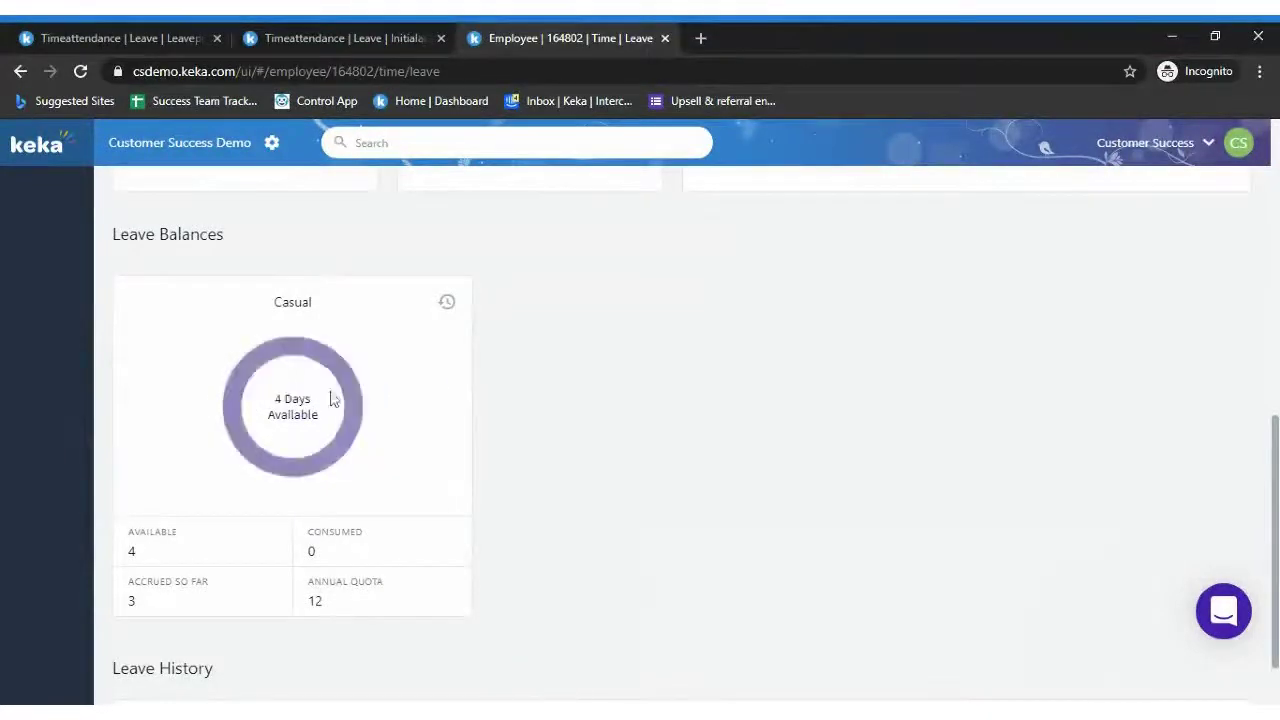
pyautogui.click(378, 38)
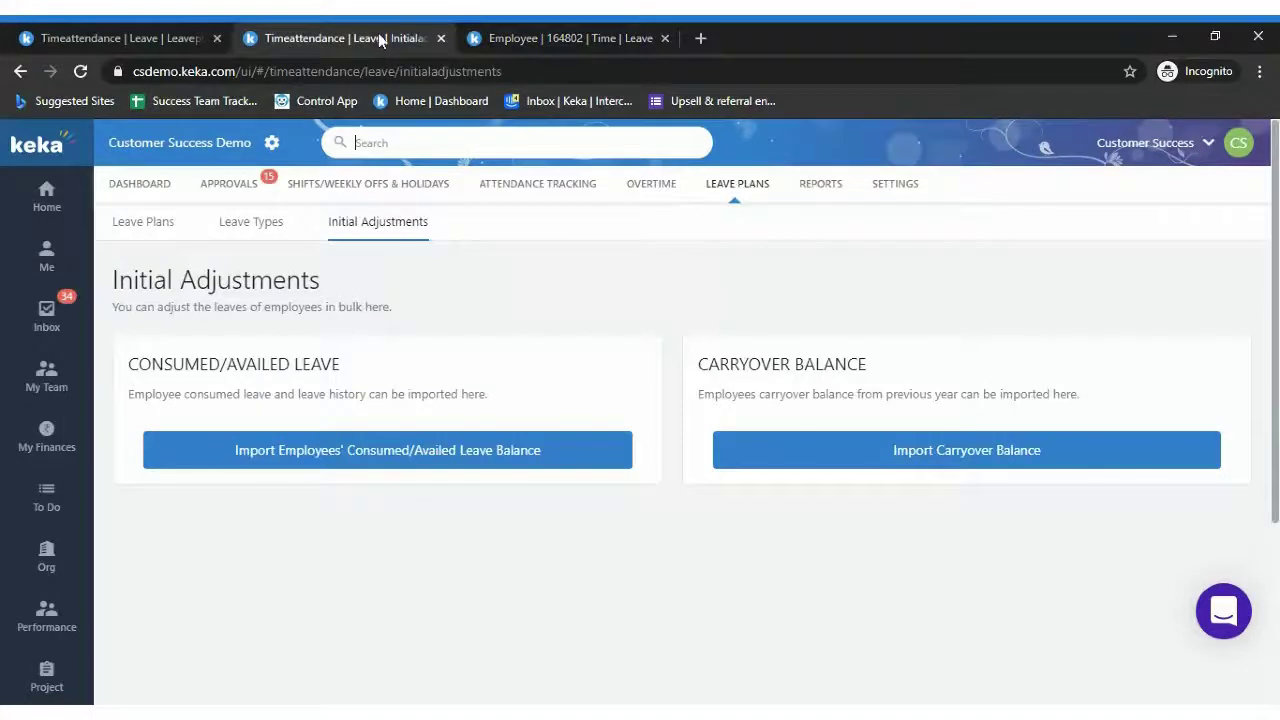
pyautogui.click(537, 37)
pyautogui.moveTo(348, 388)
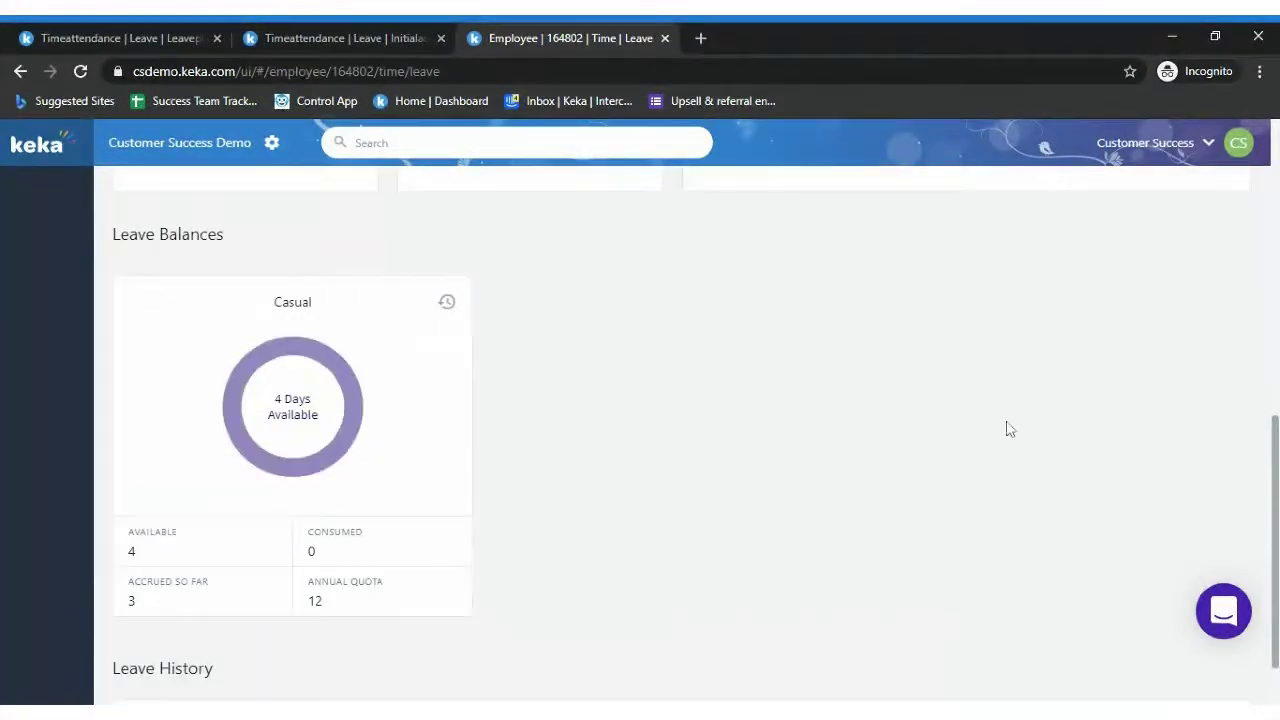
pyautogui.scroll(5, 617, 231)
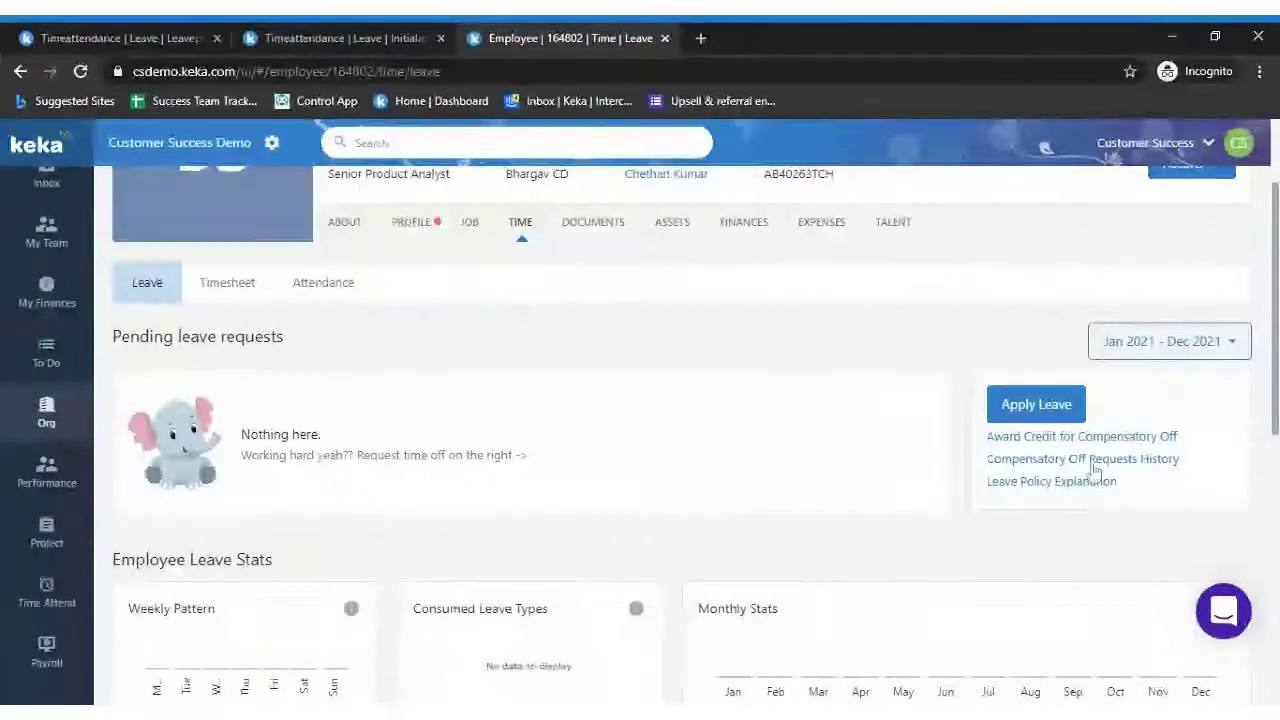
pyautogui.scroll(1, 1270, 200)
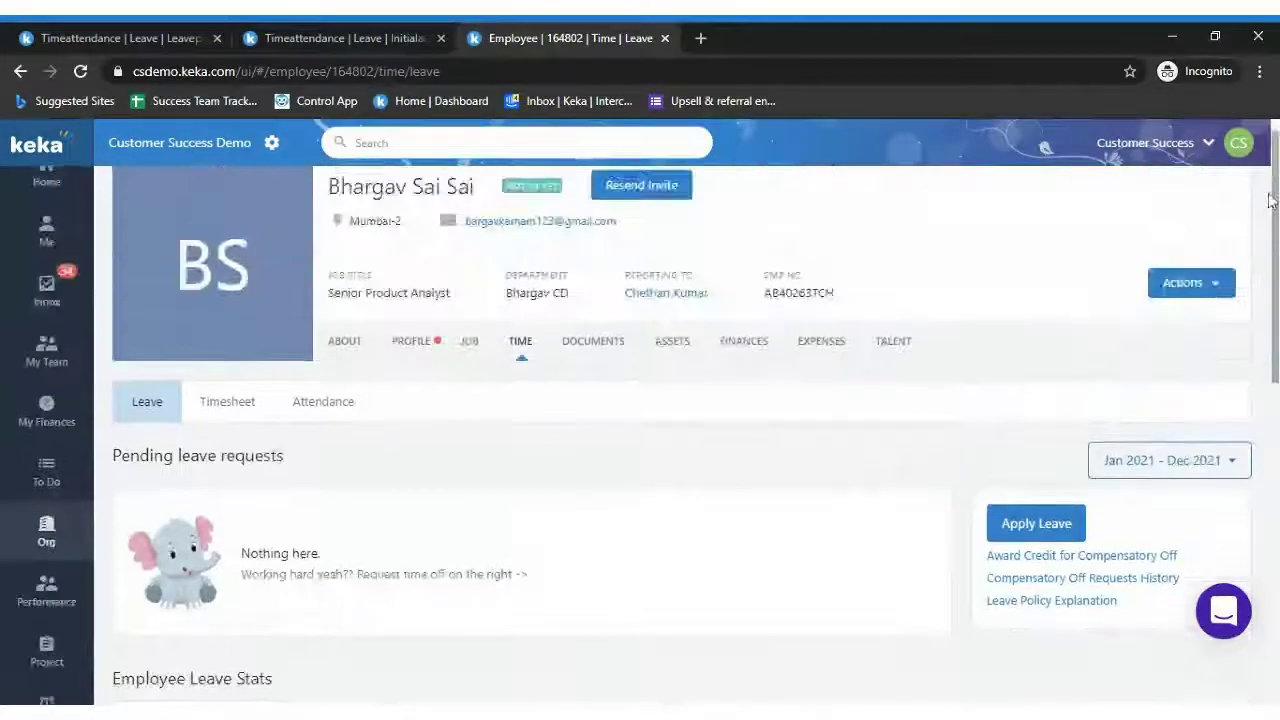
pyautogui.scroll(-1, 1270, 200)
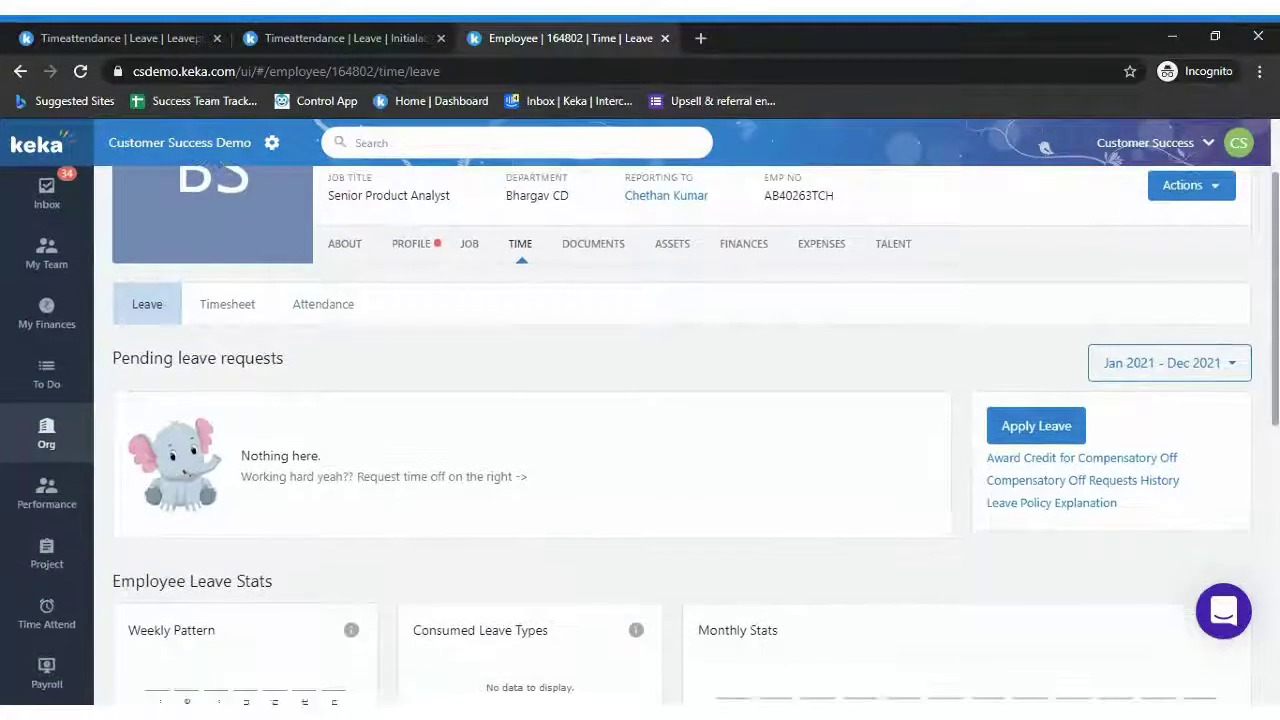
pyautogui.scroll(-1, 640, 400)
pyautogui.scroll(-1, 640, 400)
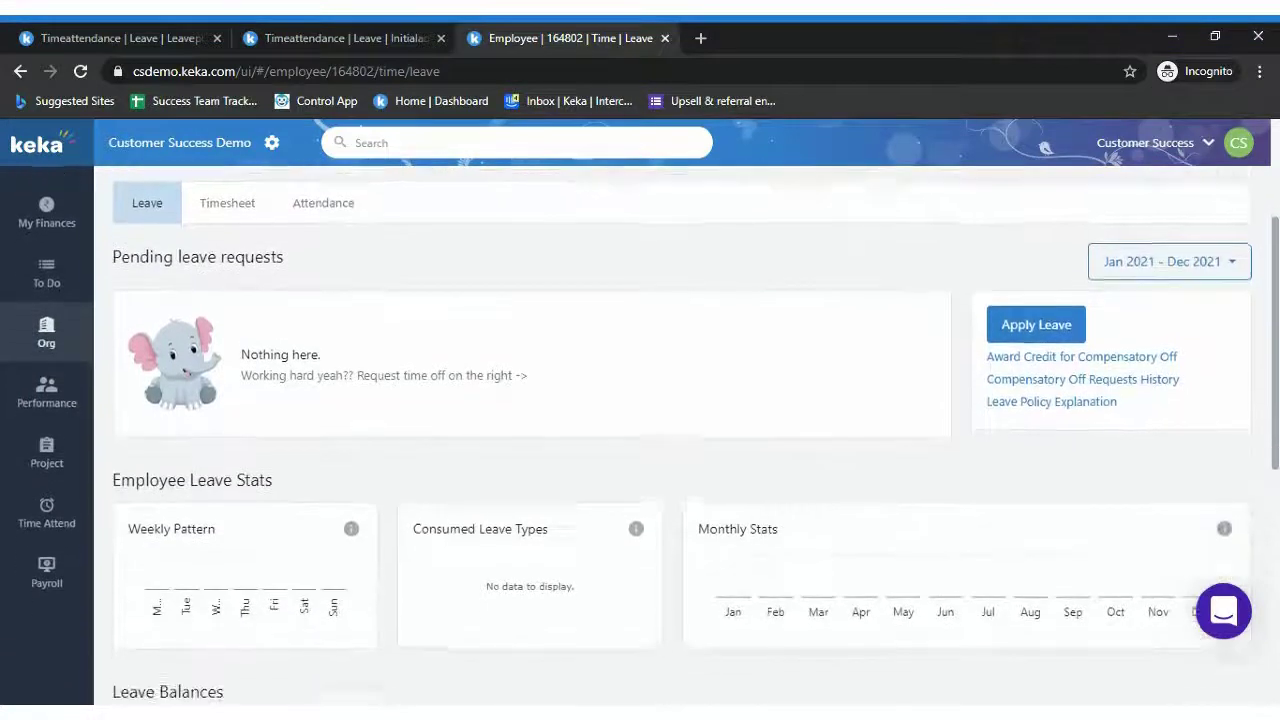
pyautogui.scroll(-2, 1045, 147)
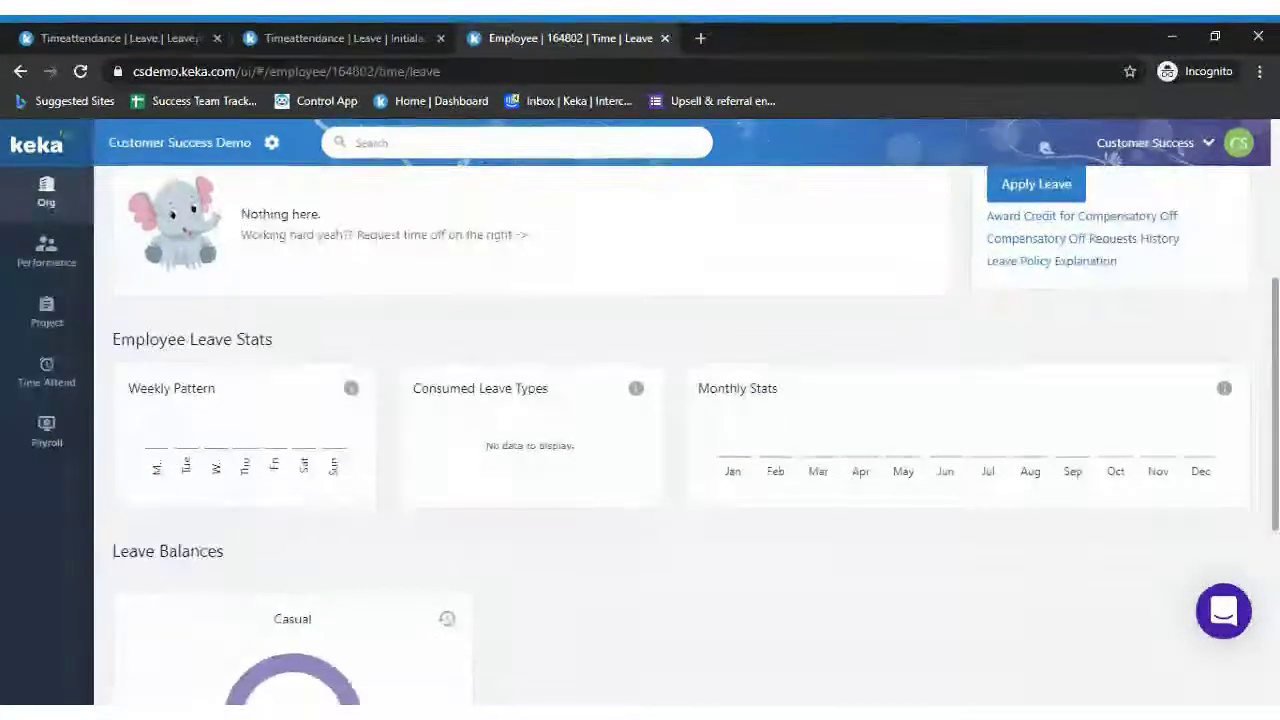
pyautogui.scroll(-1, 1045, 147)
pyautogui.scroll(-1, 1045, 147)
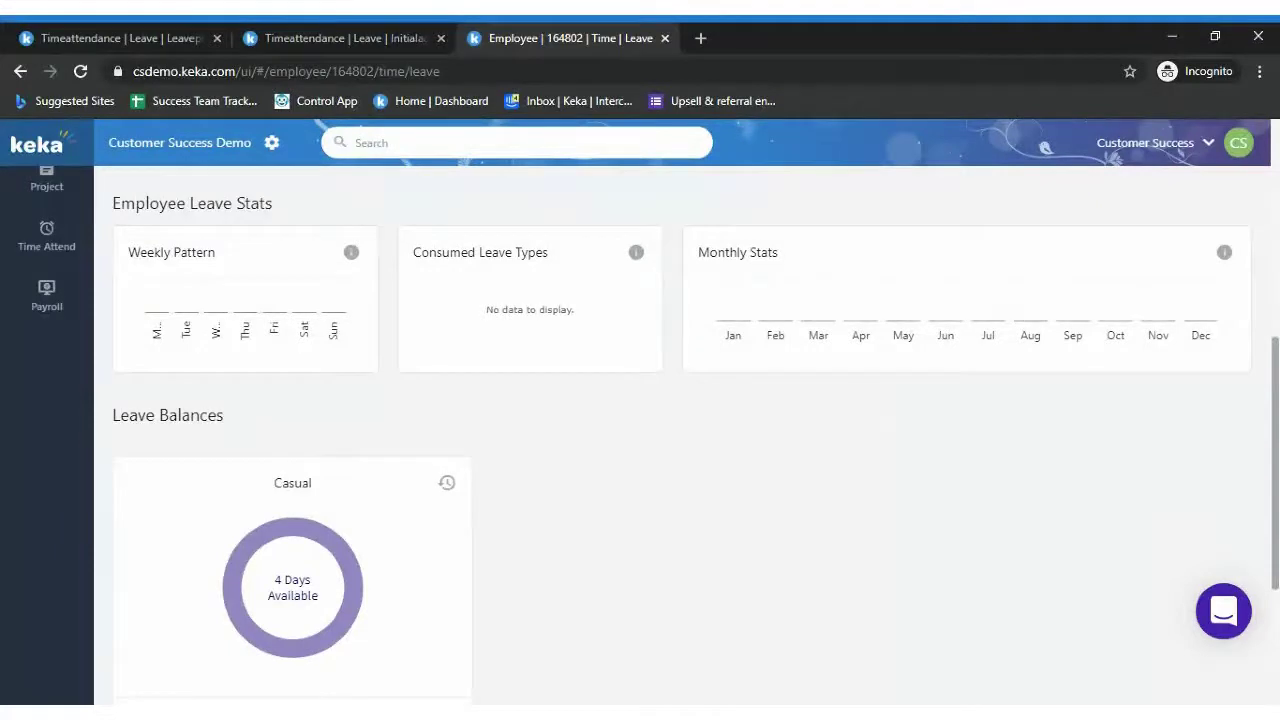
pyautogui.click(280, 30)
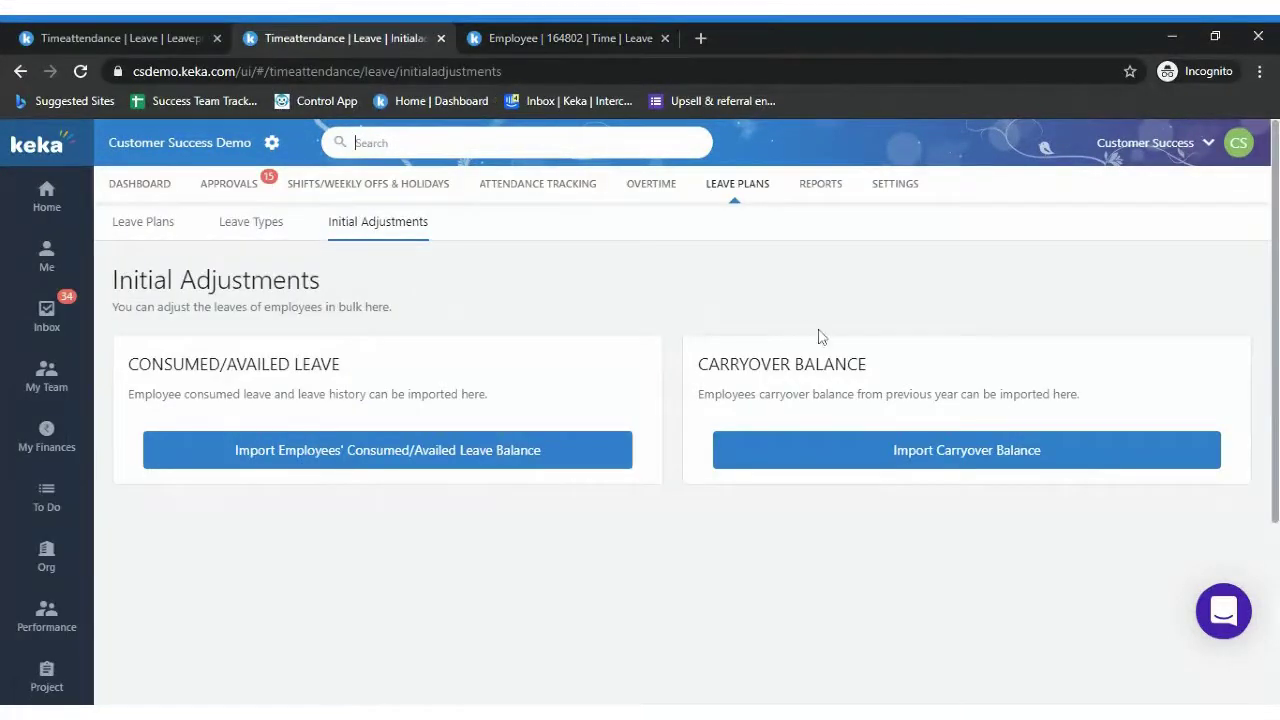
pyautogui.moveTo(722, 364); pyautogui.dragTo(880, 358)
pyautogui.click(563, 38)
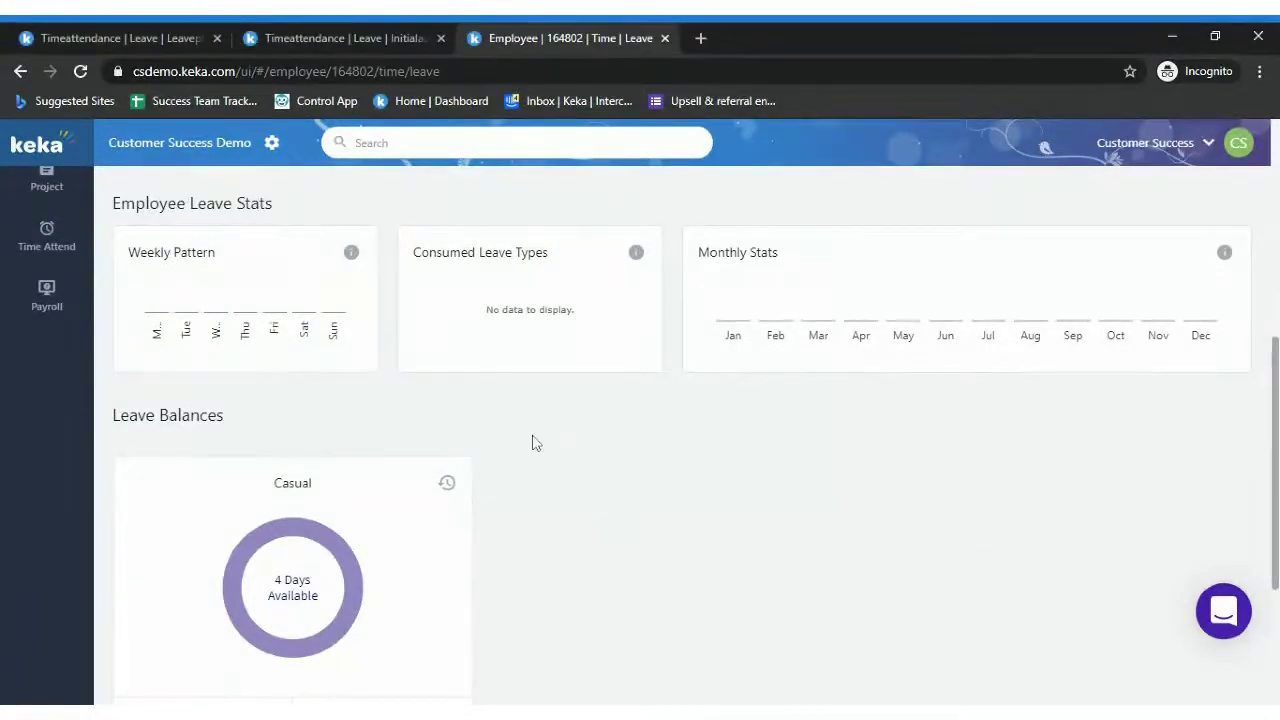
pyautogui.click(350, 38)
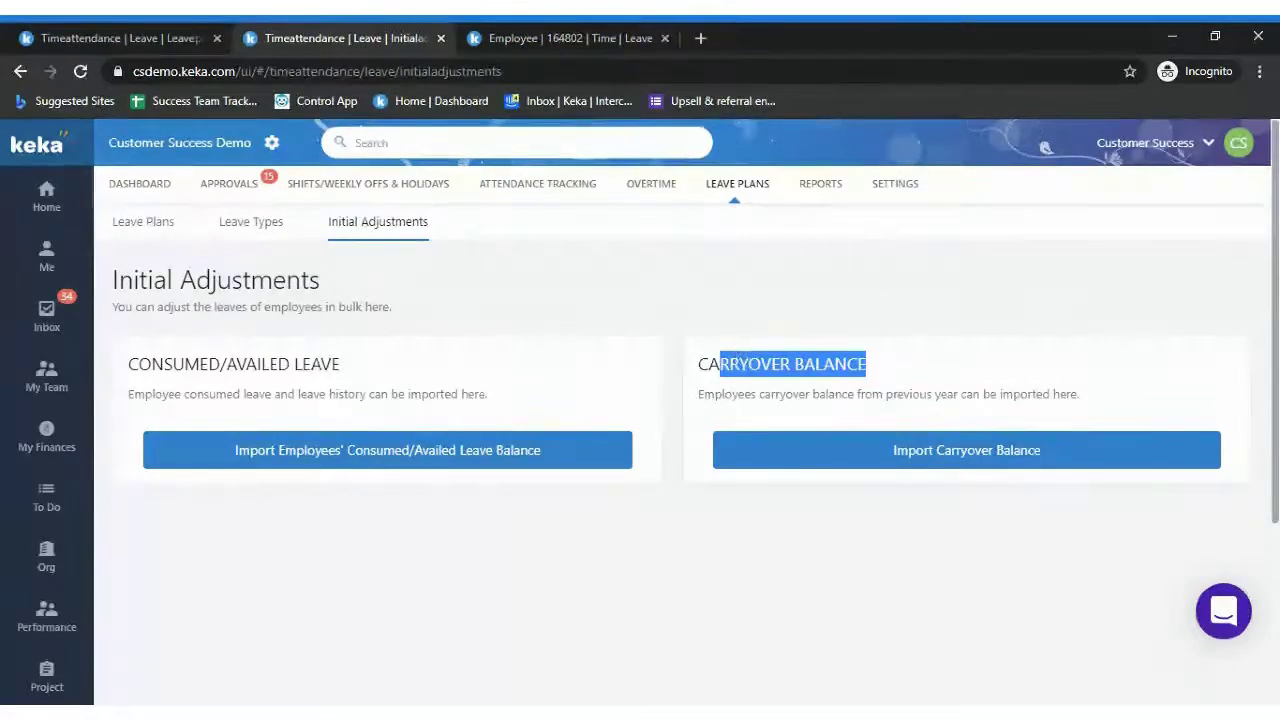
pyautogui.click(677, 371)
pyautogui.moveTo(697, 357); pyautogui.dragTo(866, 364)
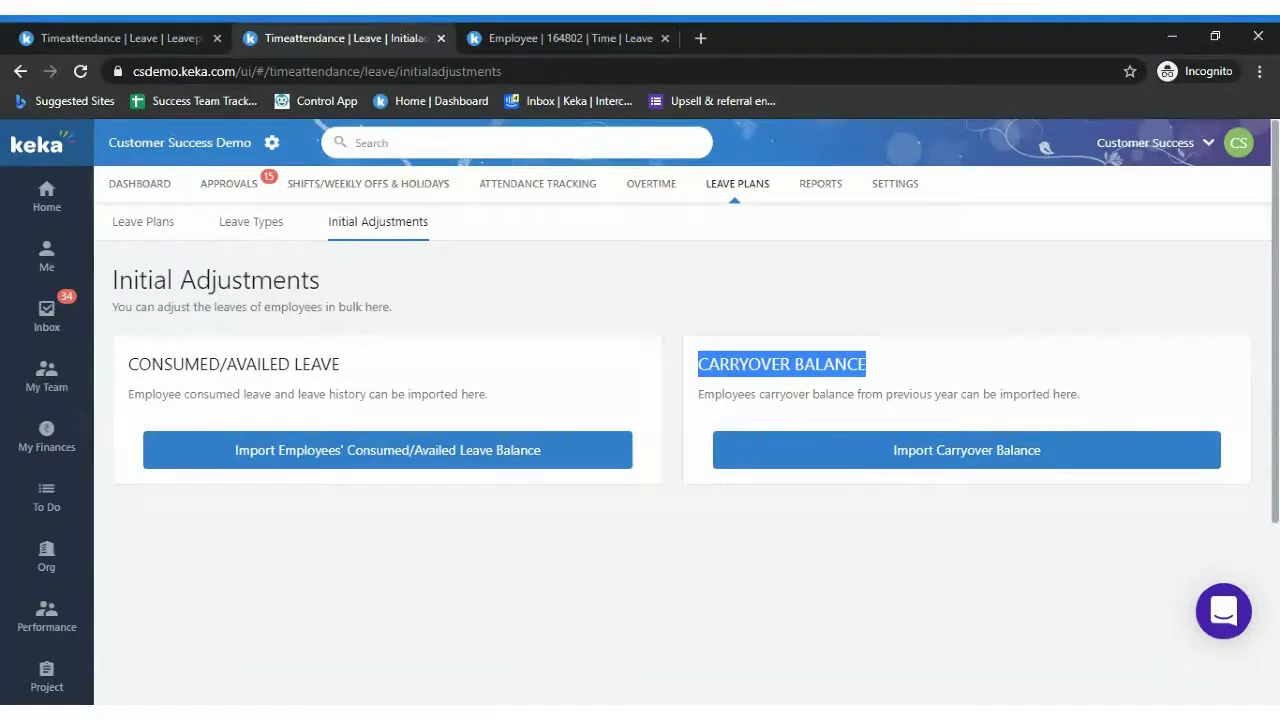
pyautogui.click(734, 341)
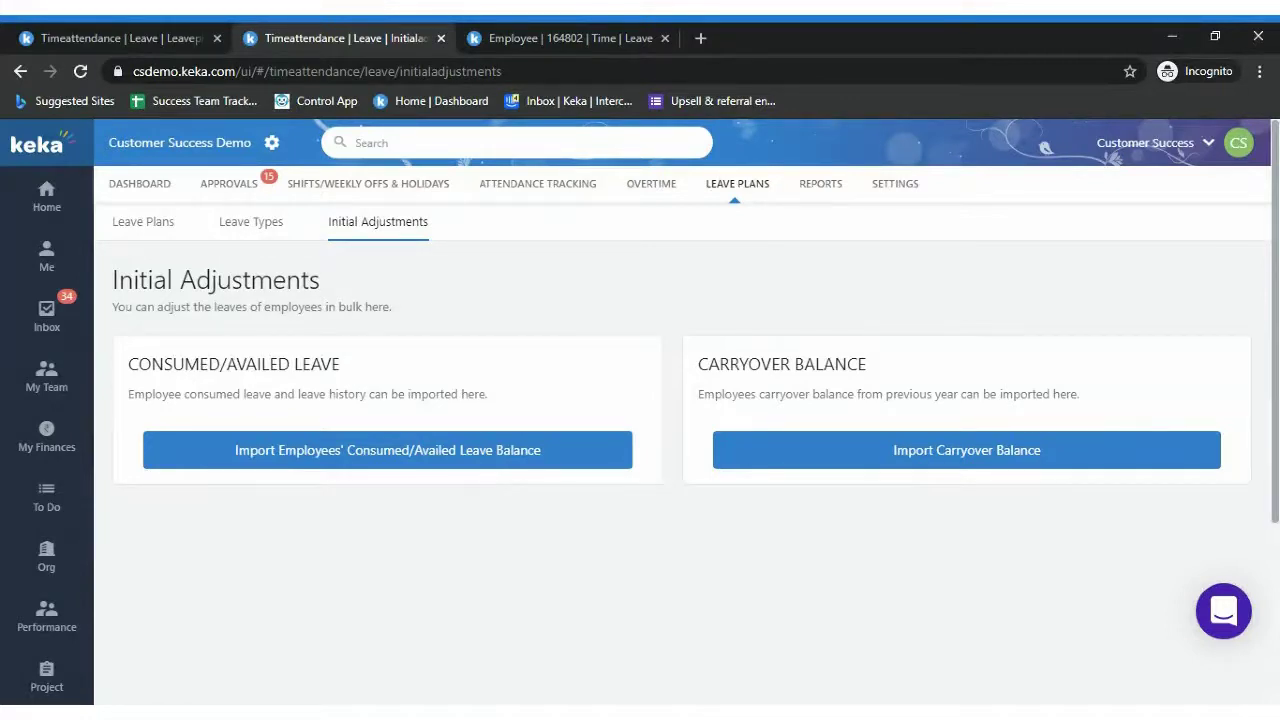
pyautogui.moveTo(128, 394); pyautogui.dragTo(204, 394)
pyautogui.moveTo(340, 364); pyautogui.dragTo(138, 364)
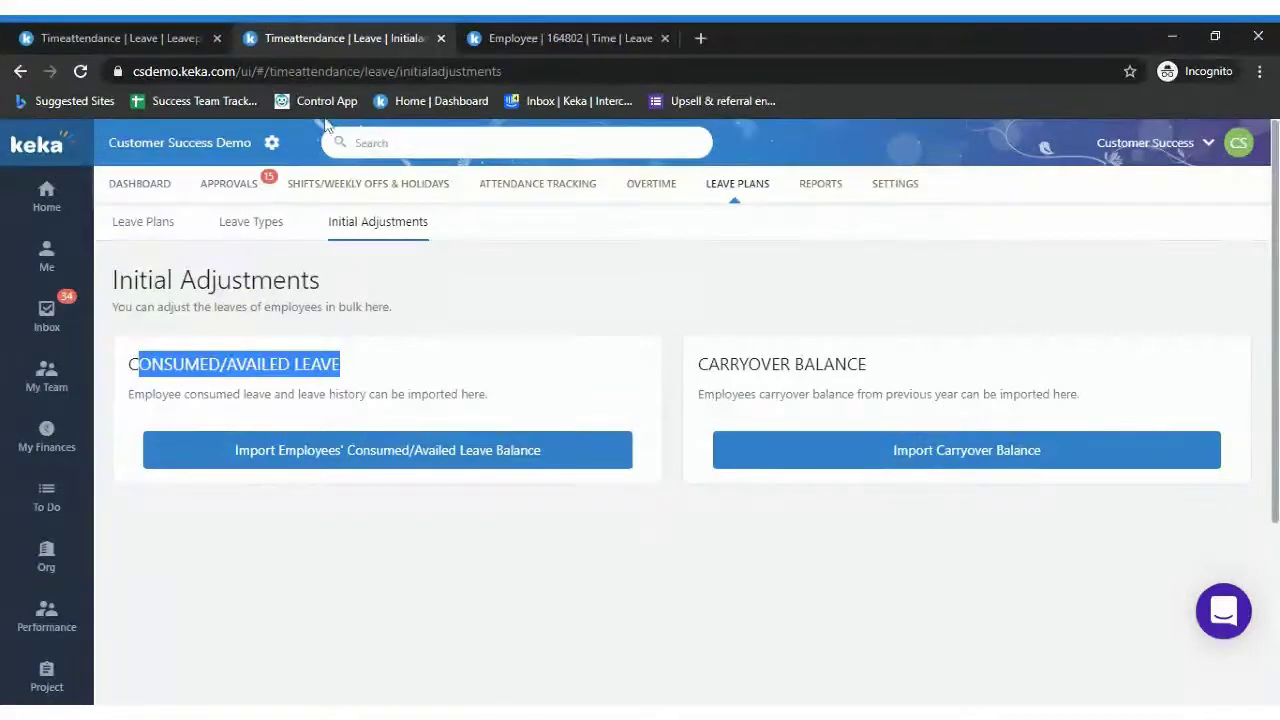
pyautogui.click(552, 38)
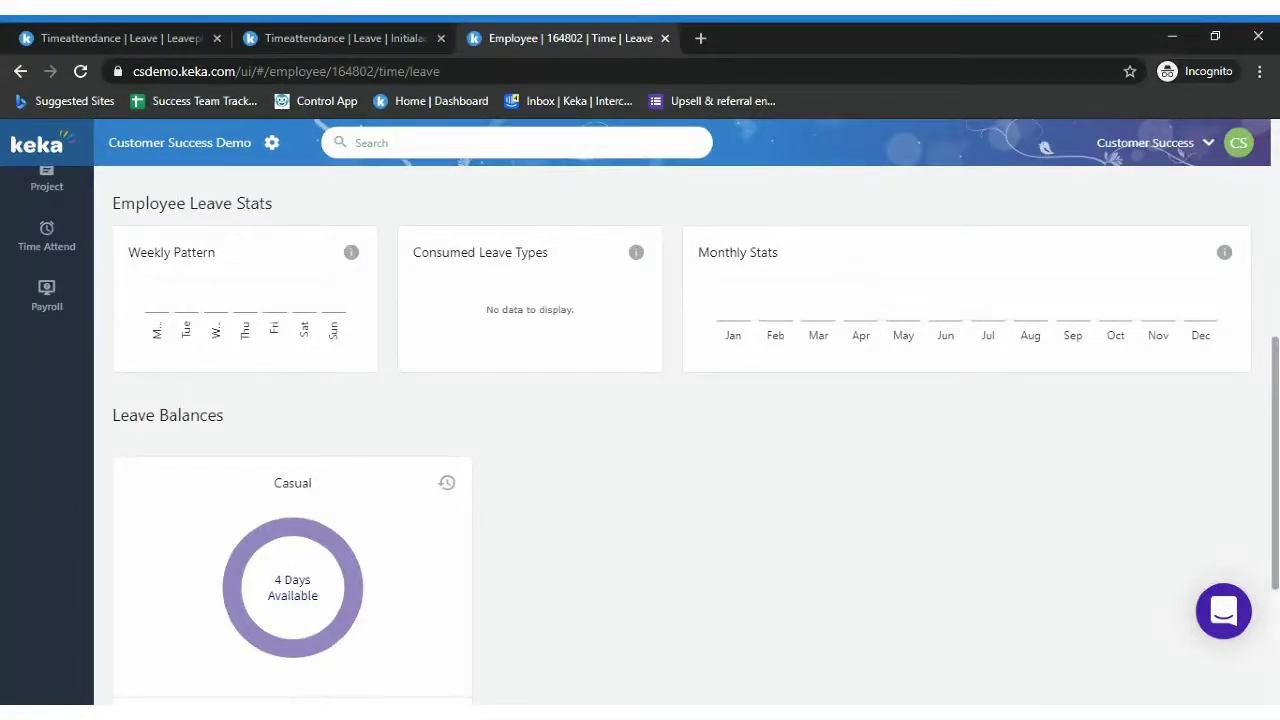
pyautogui.click(303, 38)
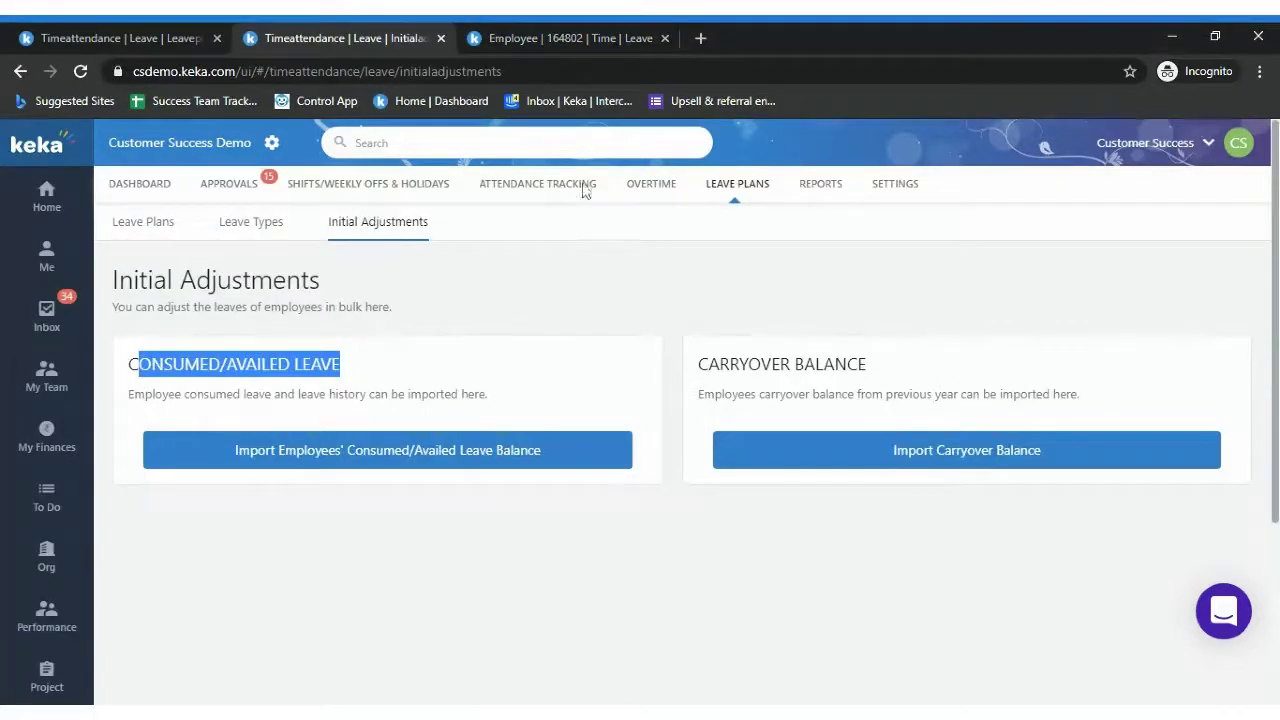
pyautogui.click(551, 39)
pyautogui.moveTo(347, 578)
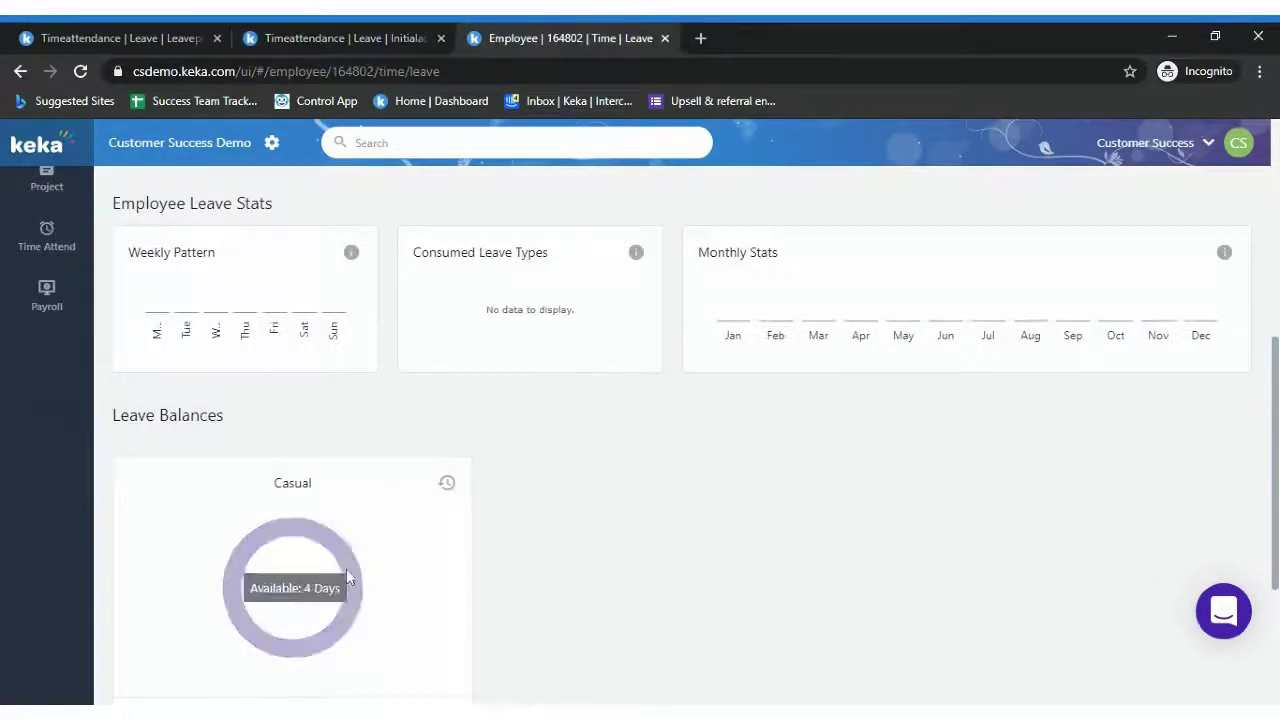
pyautogui.click(358, 38)
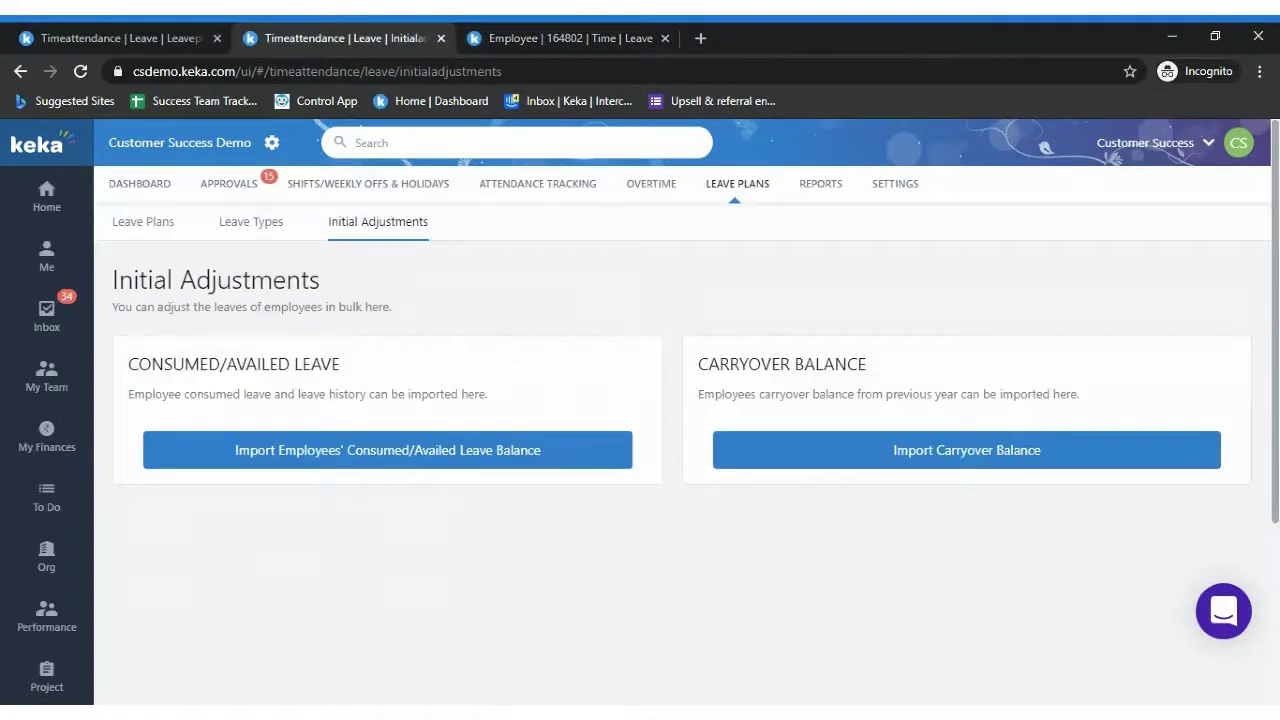
pyautogui.click(598, 458)
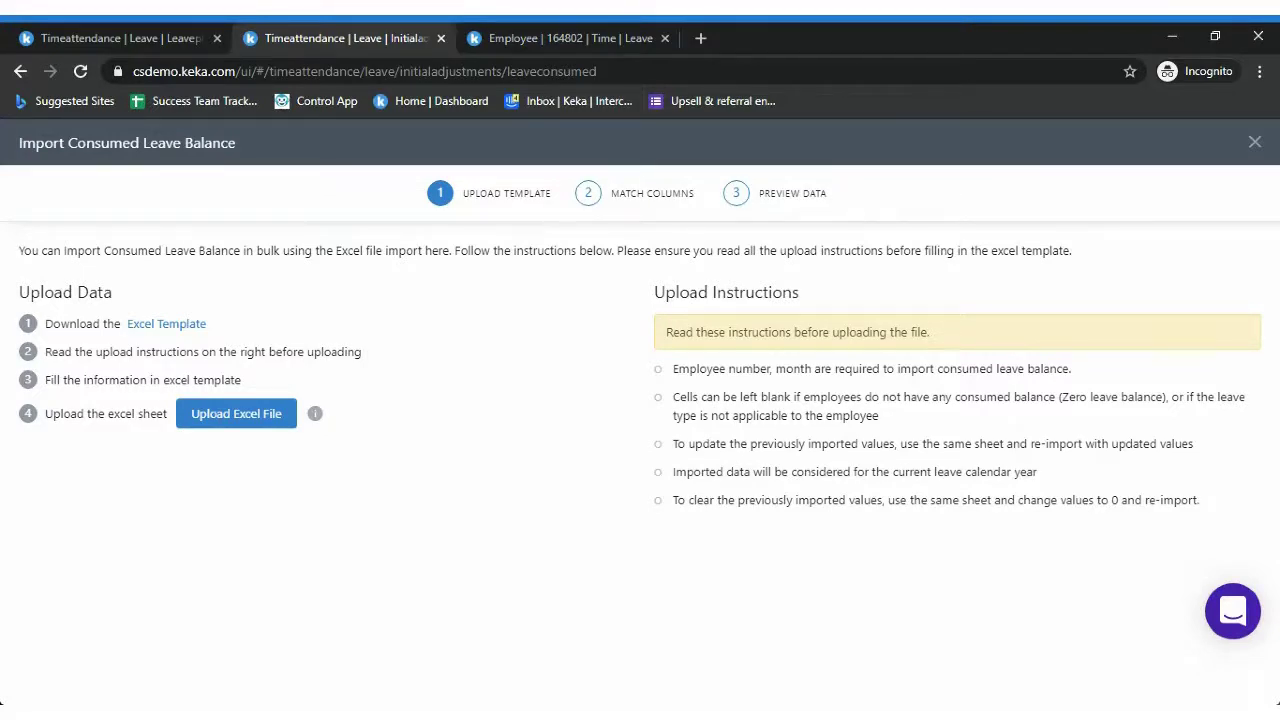
pyautogui.click(1255, 144)
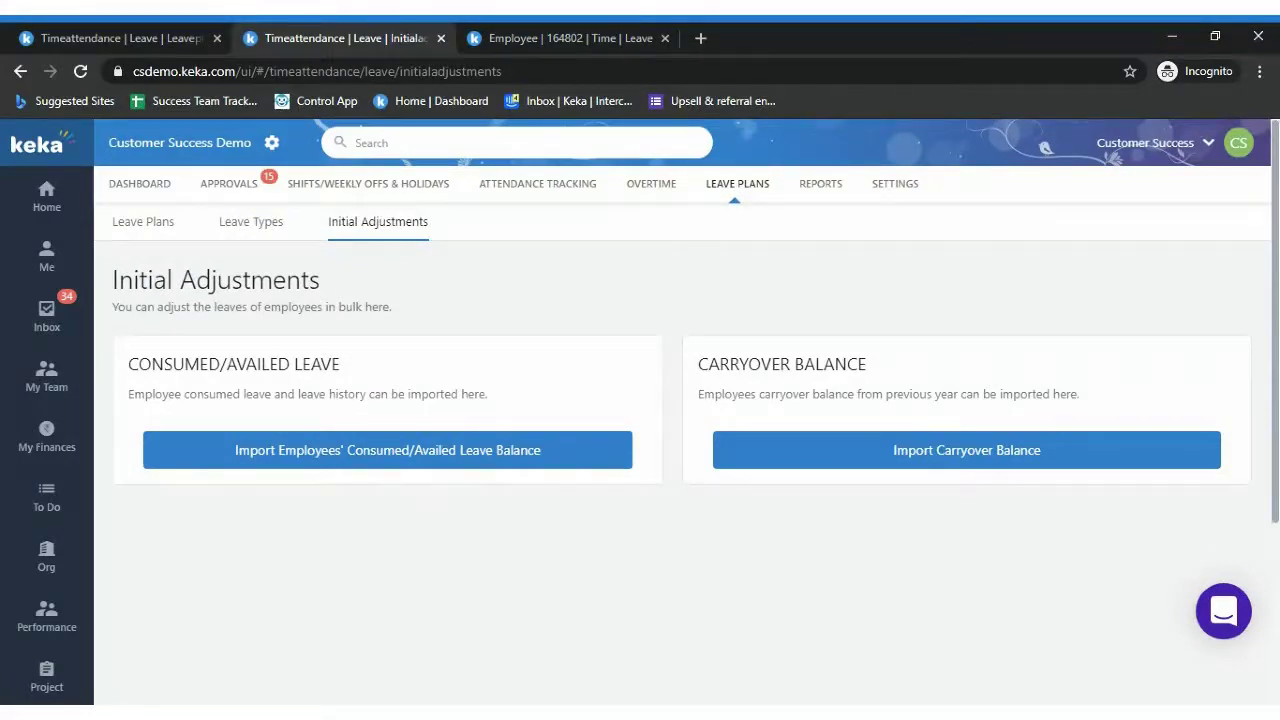
pyautogui.click(532, 38)
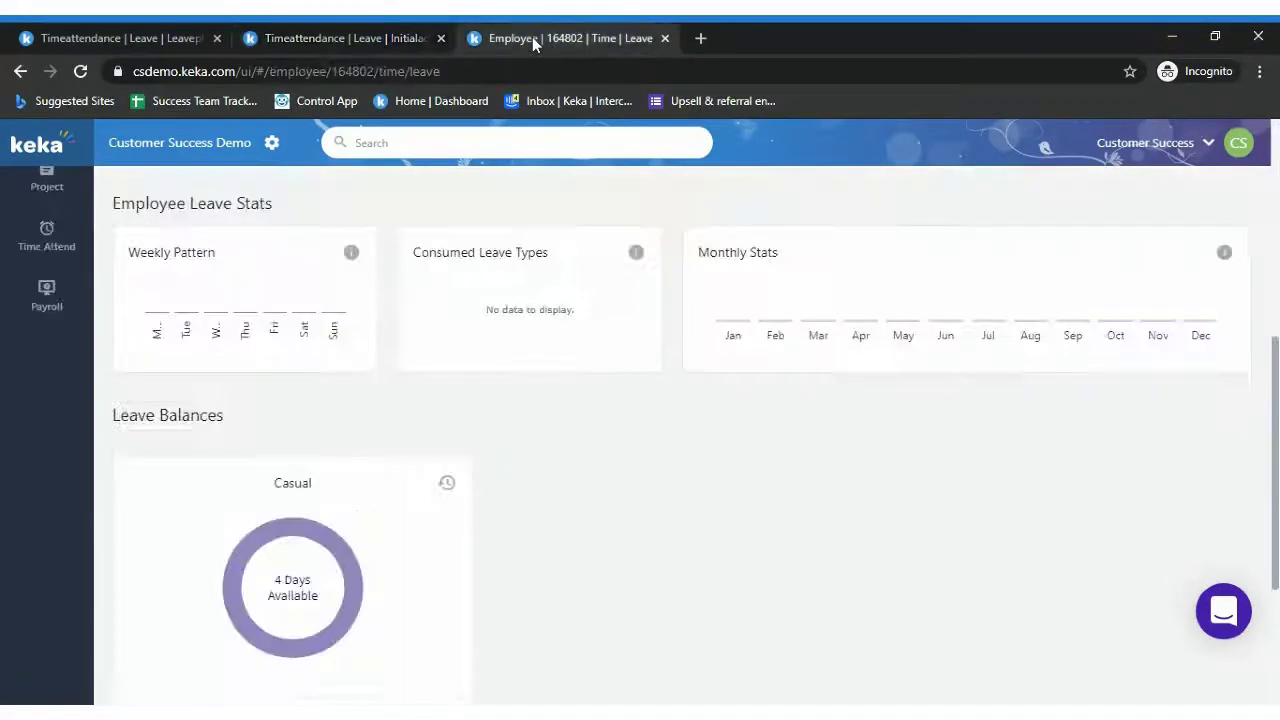
pyautogui.click(375, 43)
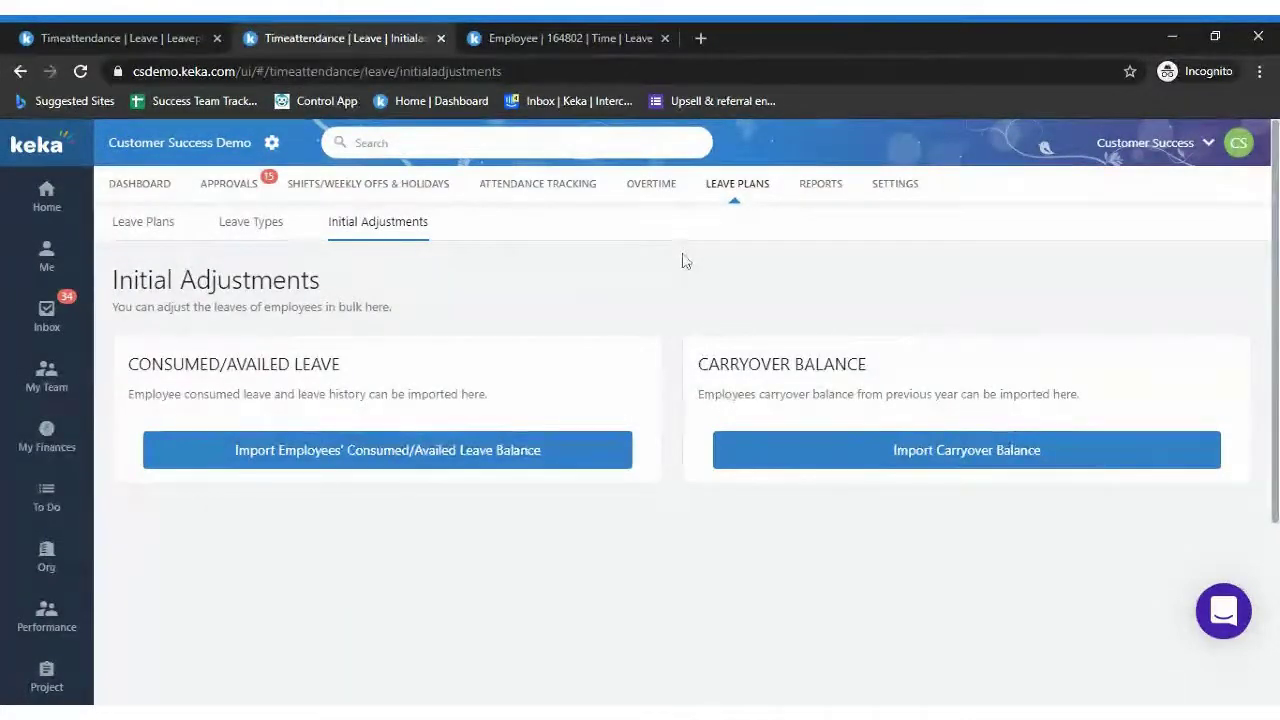
# Go to the Home dashboard, which shows no birthdays or work anniversaries today
pyautogui.click(72, 205)
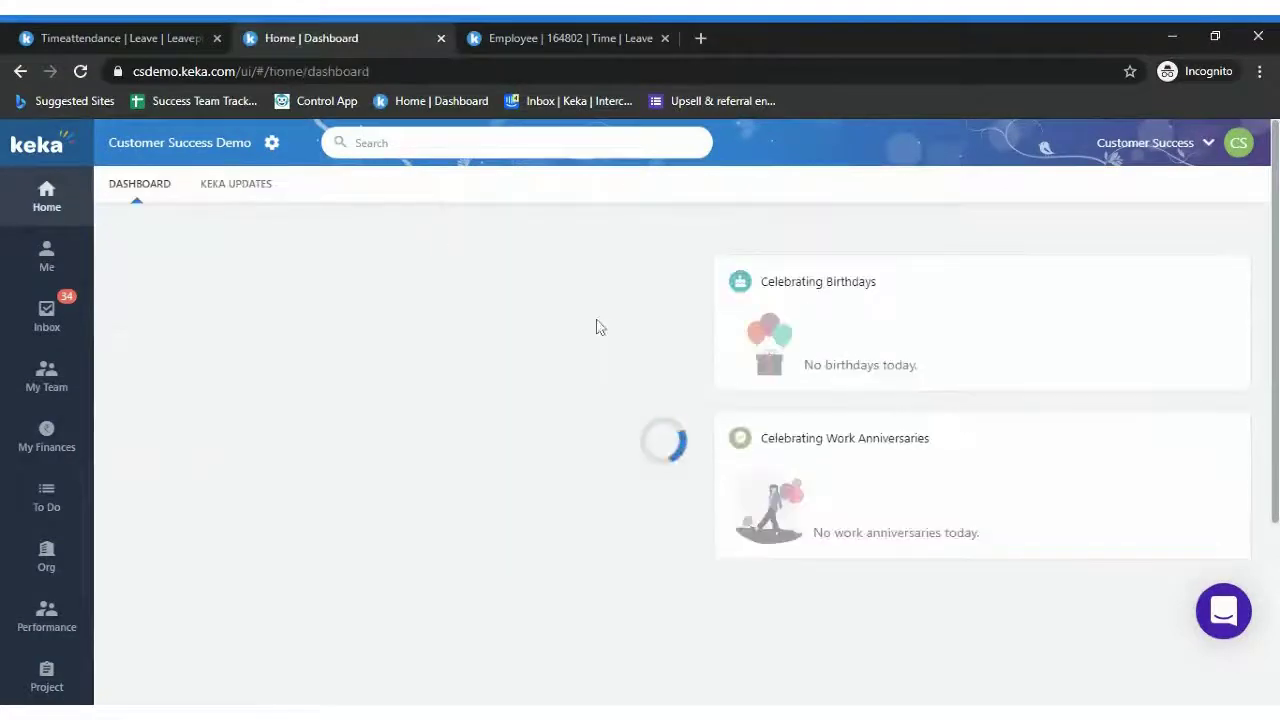